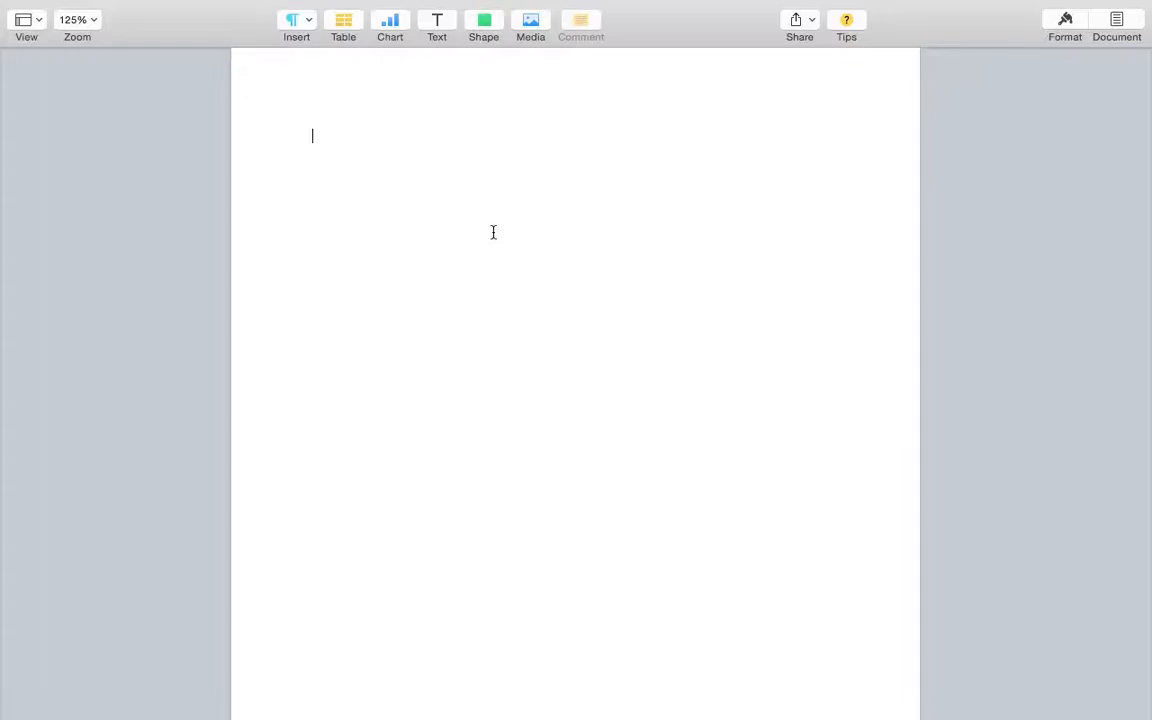
Step: Write the heading "Abstract" followed by the line "This is the abstract section." and a blank line
{"action": "type", "text": "Abstract"}
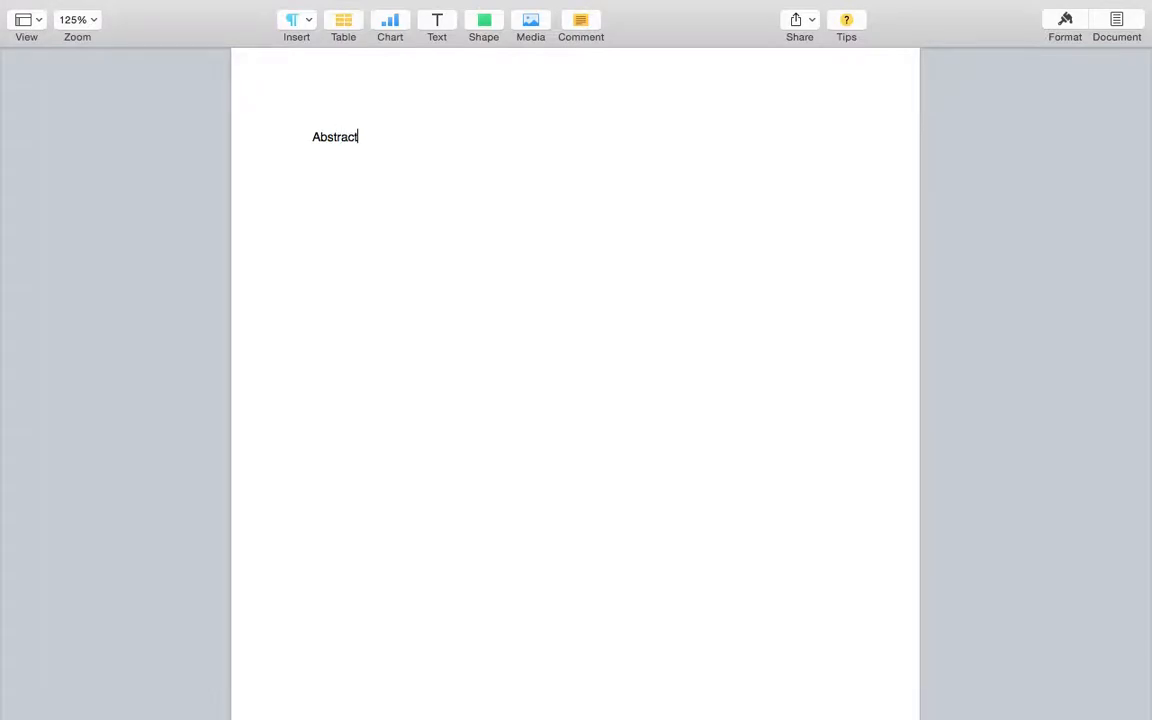
{"action": "key", "text": "Return"}
{"action": "type", "text": "This "}
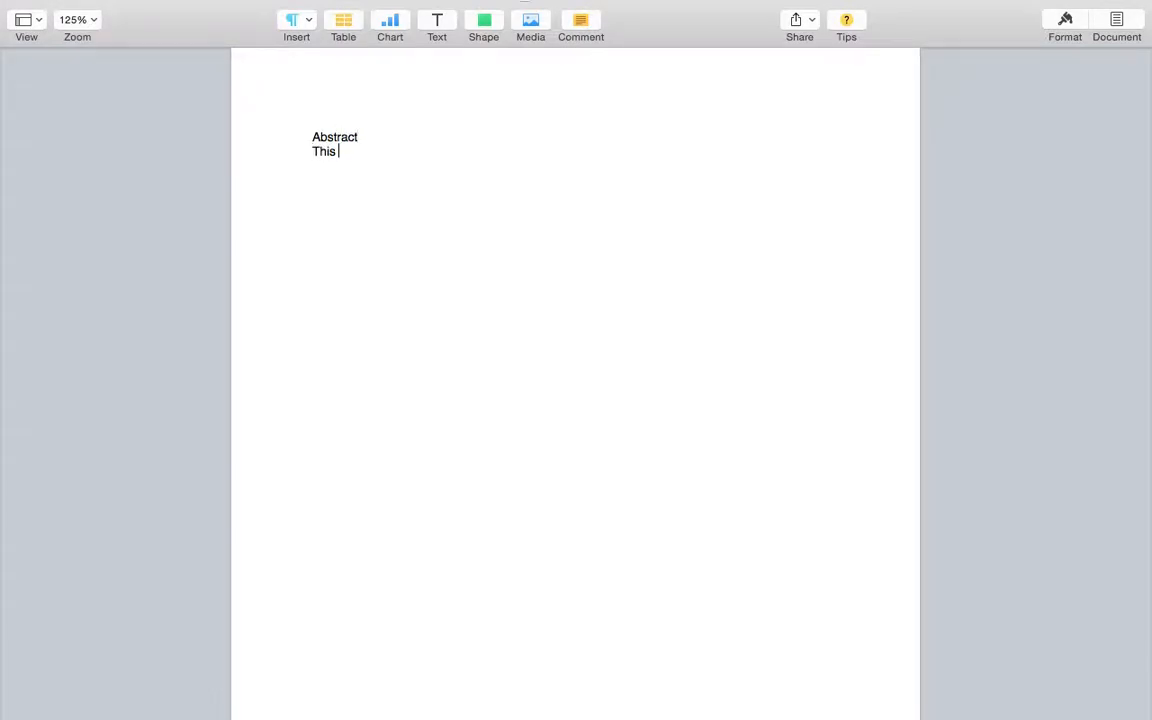
{"action": "type", "text": "is the abstract sec"}
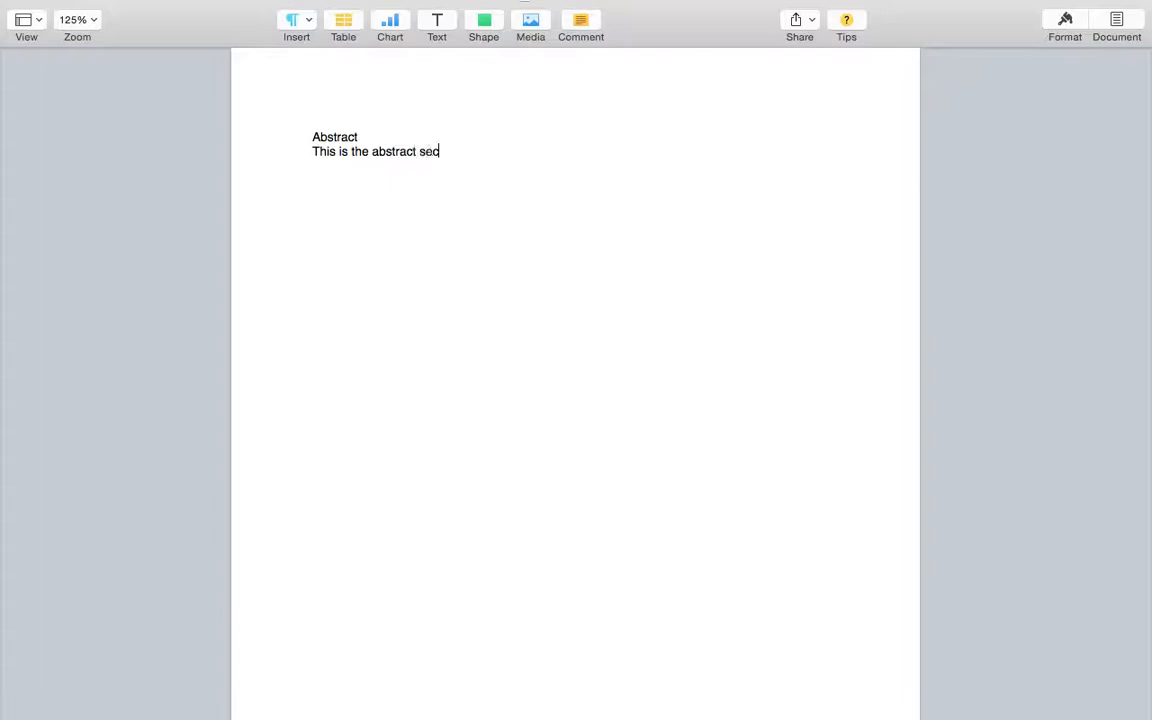
{"action": "type", "text": "tion."}
{"action": "key", "text": "Return"}
{"action": "key", "text": "Return"}
Step: Add an "Introduction" heading and reuse the abstract sentence below it, reworded as "This is the intro section."
{"action": "type", "text": "Introduction"}
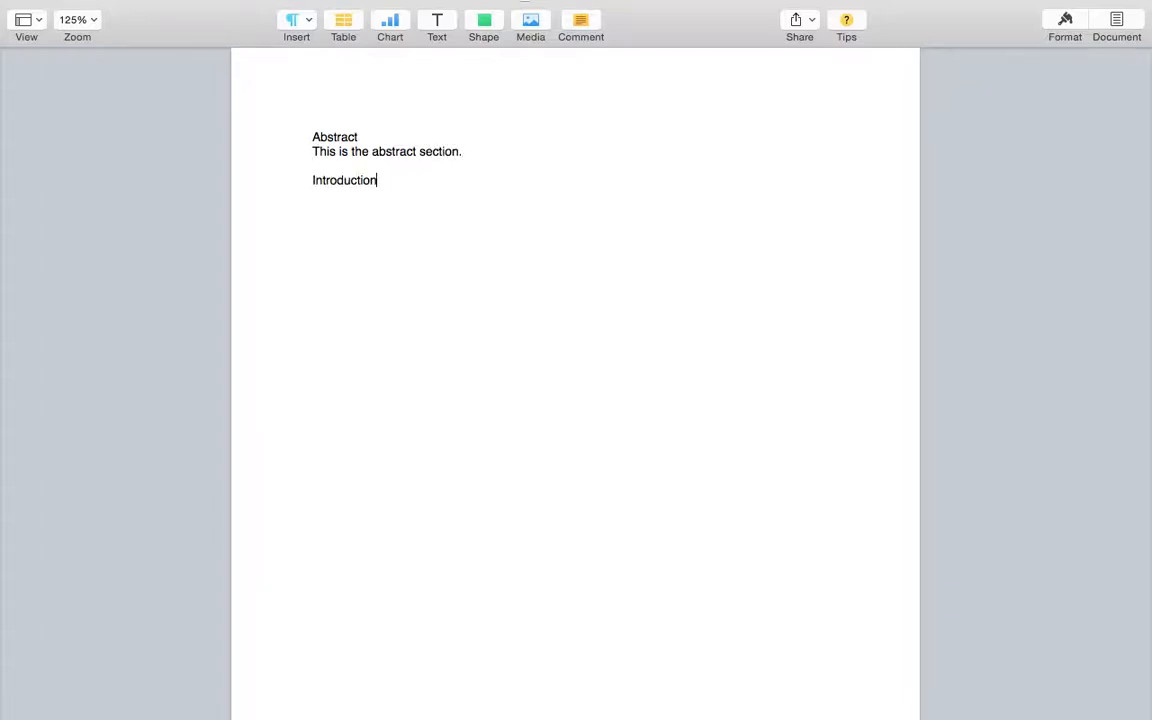
{"action": "key", "text": "Return"}
{"action": "left_click_drag", "start_coordinate": [465, 153], "coordinate": [312, 155]}
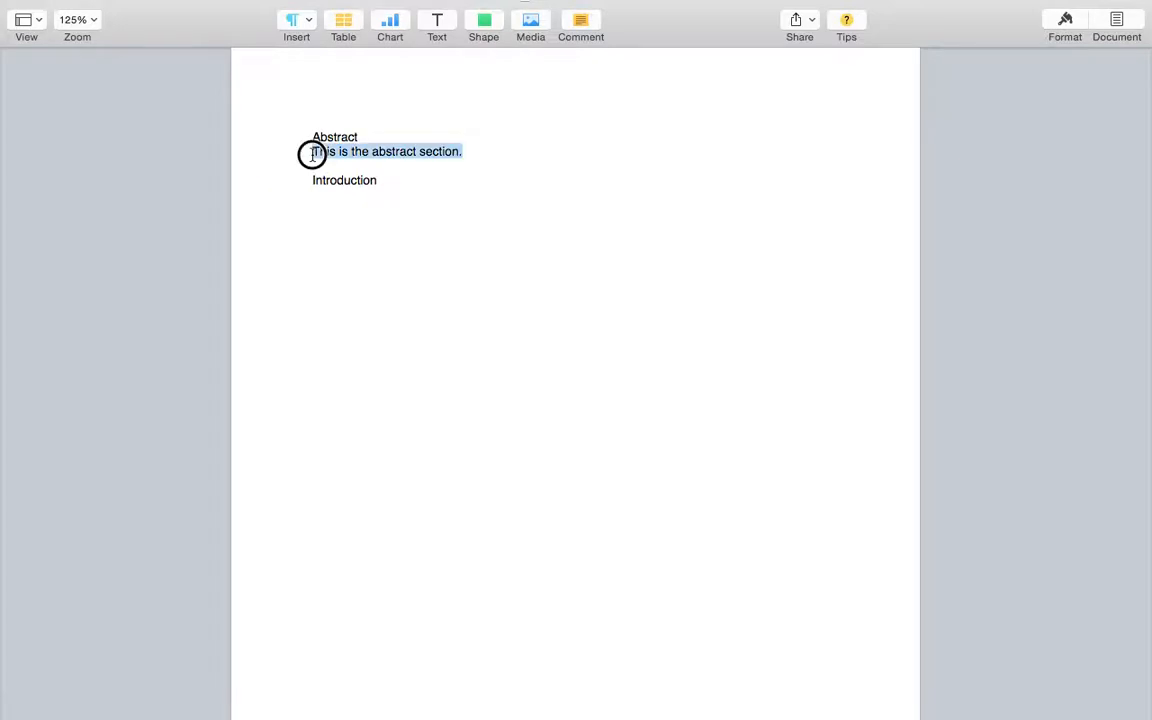
{"action": "key", "text": "super+c"}
{"action": "left_click", "coordinate": [357, 197]}
{"action": "key", "text": "super+v"}
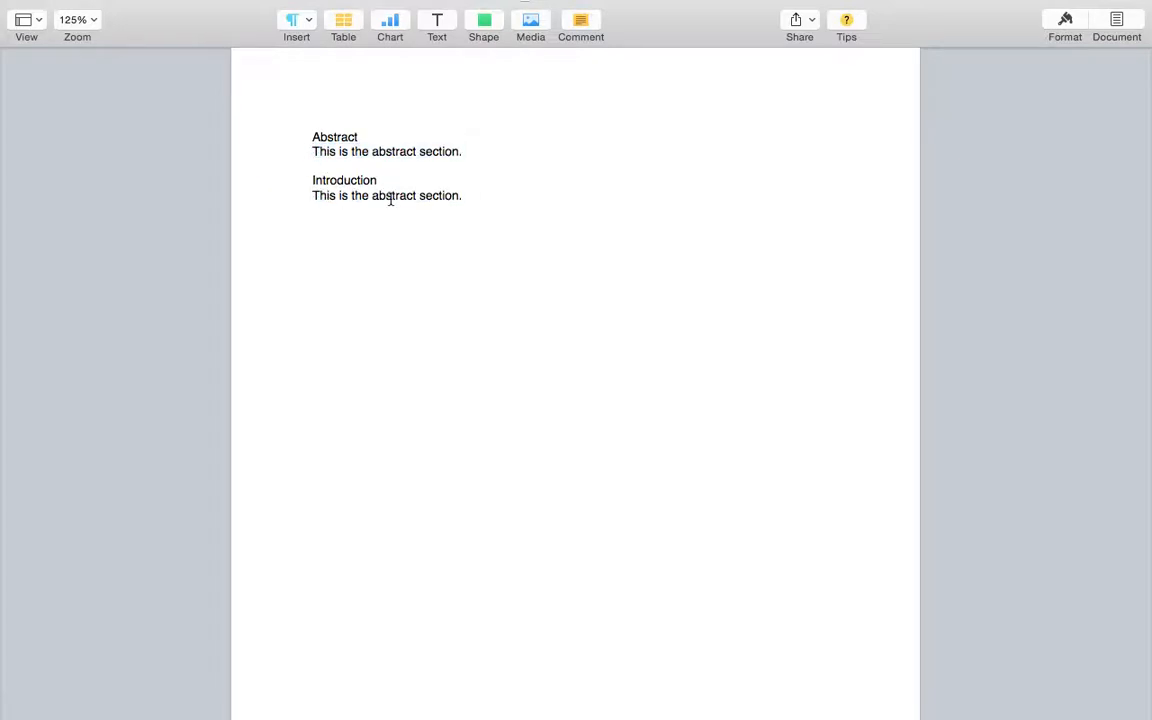
{"action": "double_click", "coordinate": [390, 196]}
{"action": "type", "text": "int"}
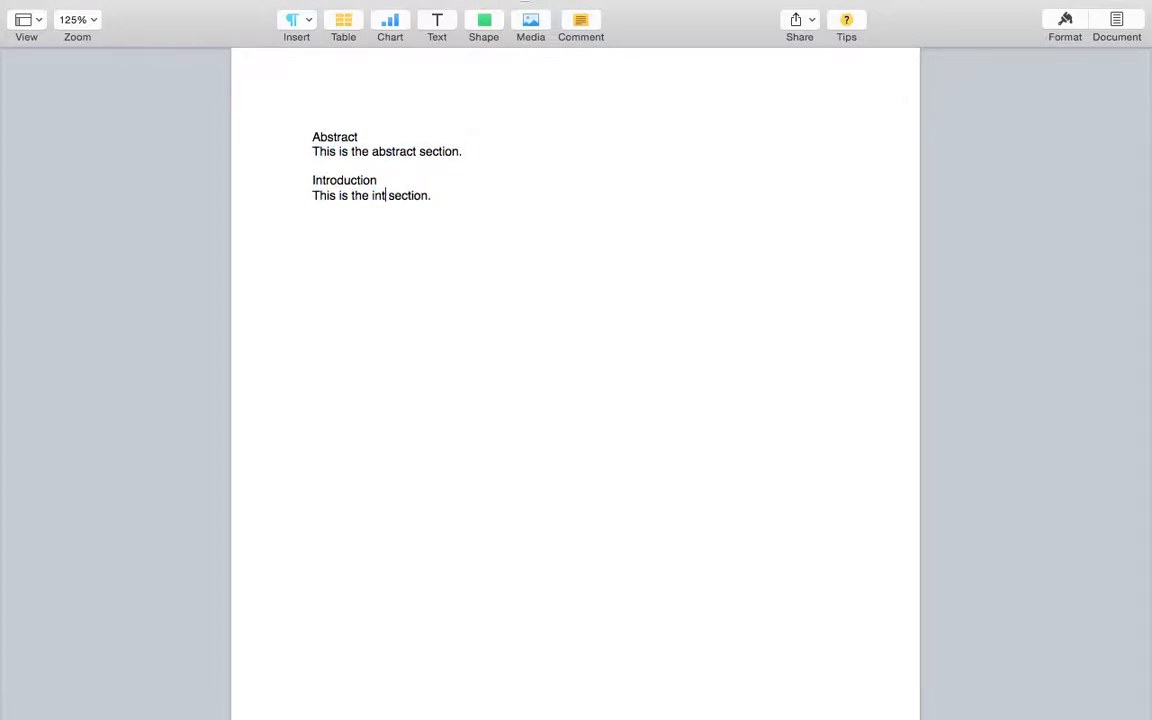
{"action": "type", "text": "ro section.  "}
Step: Add a "Materials and Methods" heading with a copy of the abstract sentence reworded as "This is the M&M section."
{"action": "type", "text": "Materials and "}
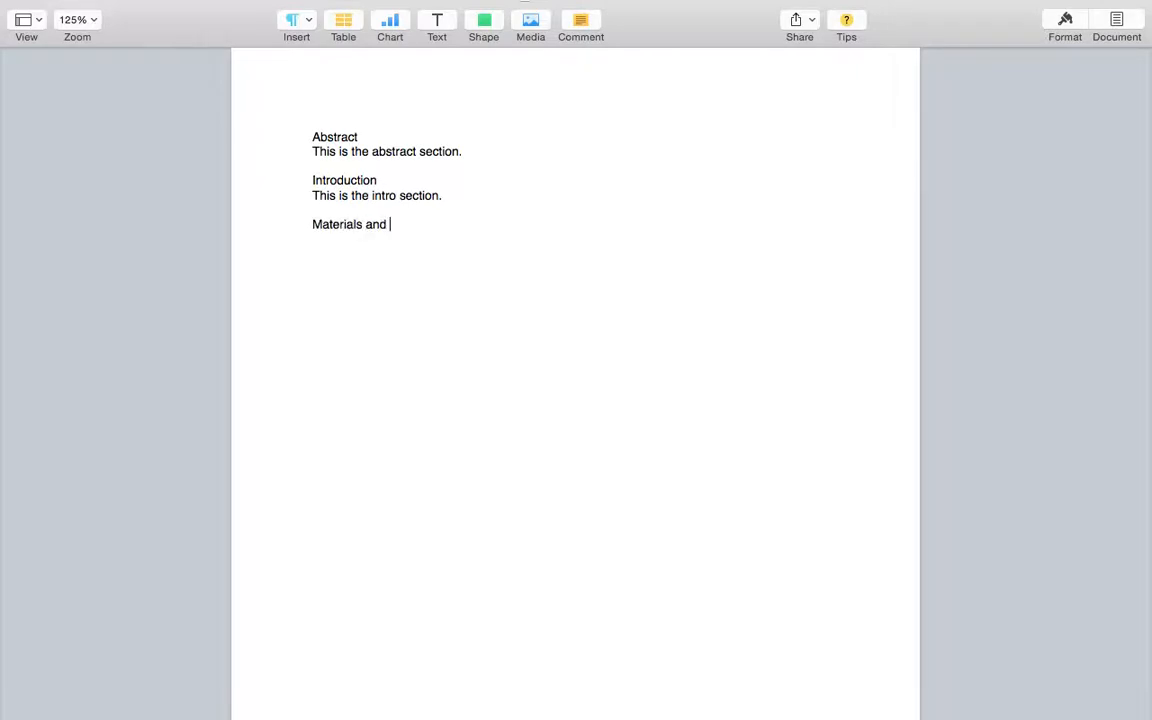
{"action": "type", "text": "Methods"}
{"action": "key", "text": "Return"}
{"action": "key", "text": "super+v"}
{"action": "left_click", "coordinate": [386, 237]}
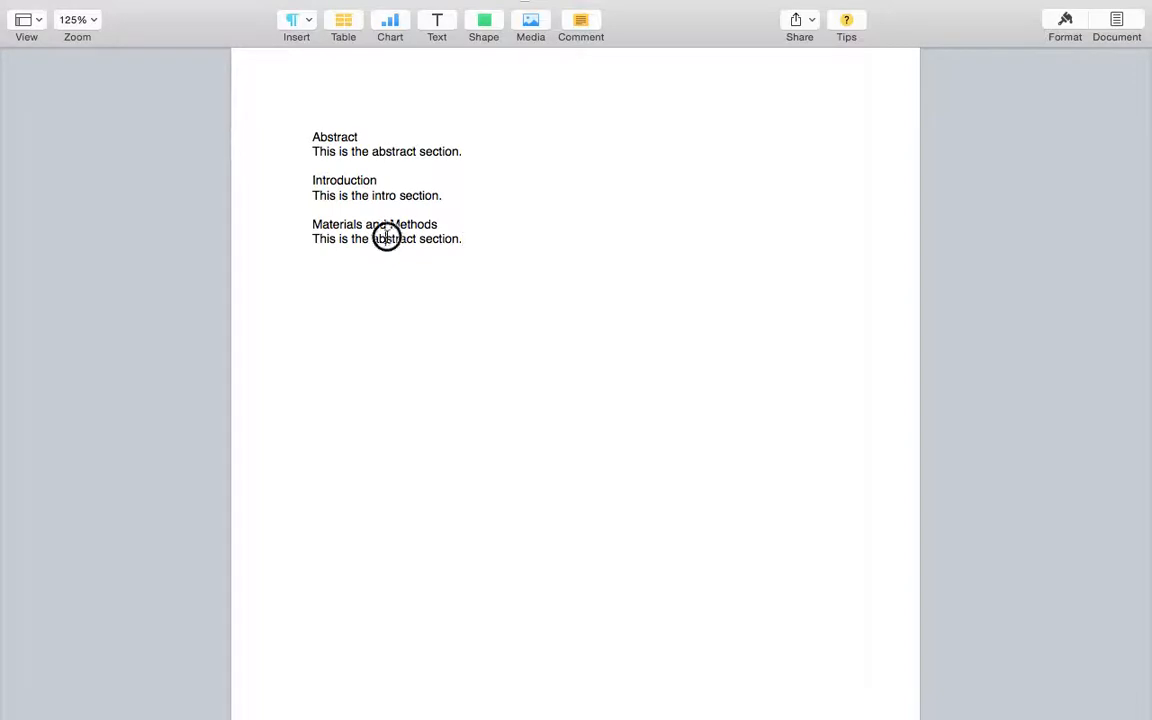
{"action": "double_click", "coordinate": [386, 237]}
{"action": "type", "text": "M&M"}
{"action": "key", "text": "Down"}
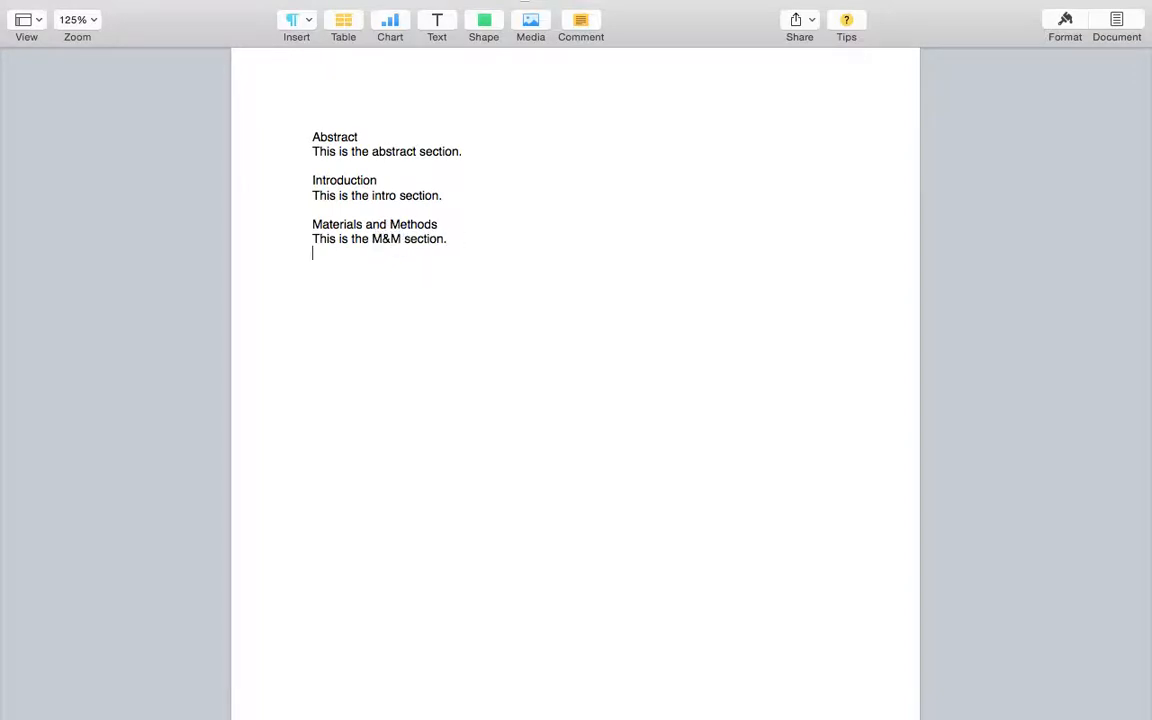
Step: Add a "Results" heading with a copy of the abstract sentence reworded as "This is the results section."
{"action": "key", "text": "Return"}
{"action": "type", "text": "Results"}
{"action": "key", "text": "Return"}
{"action": "key", "text": "super+v"}
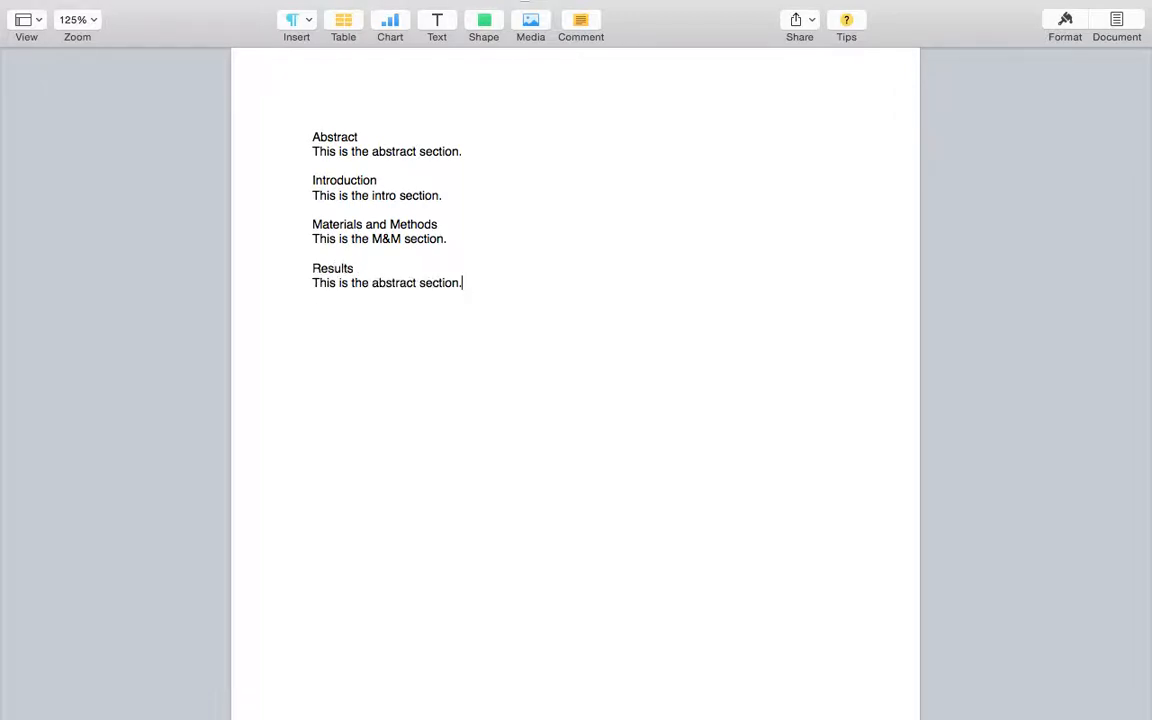
{"action": "double_click", "coordinate": [404, 283]}
{"action": "type", "text": "results"}
Step: Show the text formatting options and set the "Abstract" heading's font to Times New Roman
{"action": "left_click", "coordinate": [365, 139]}
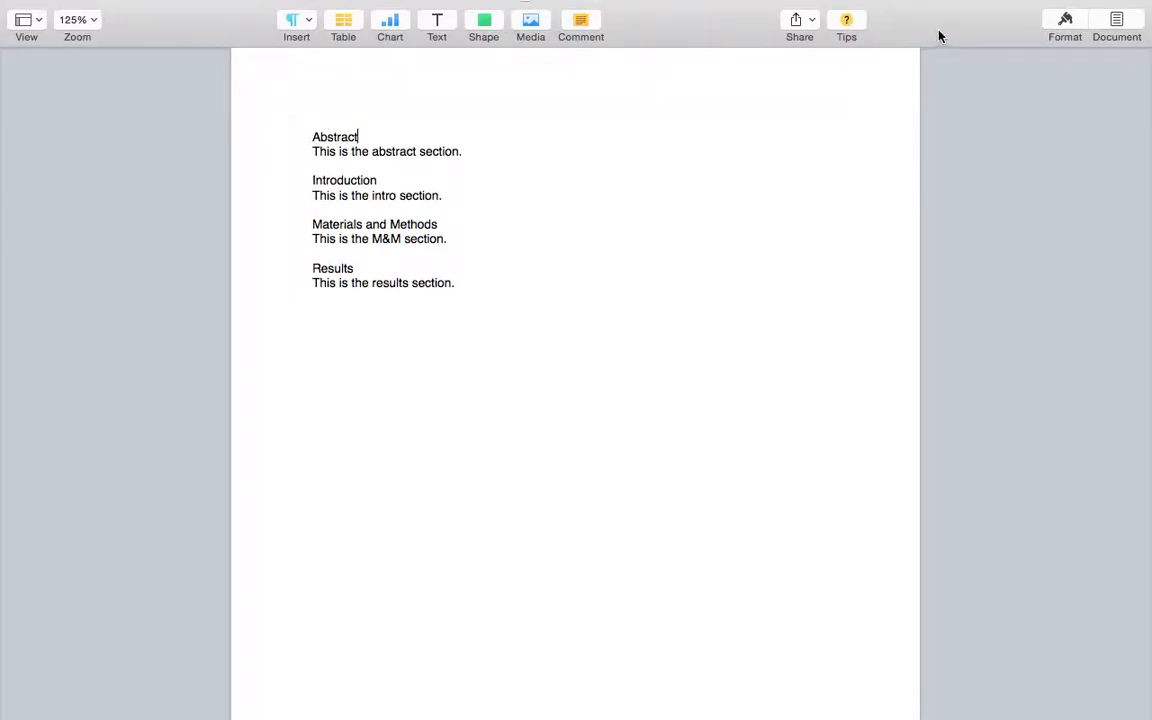
{"action": "left_click", "coordinate": [1064, 27]}
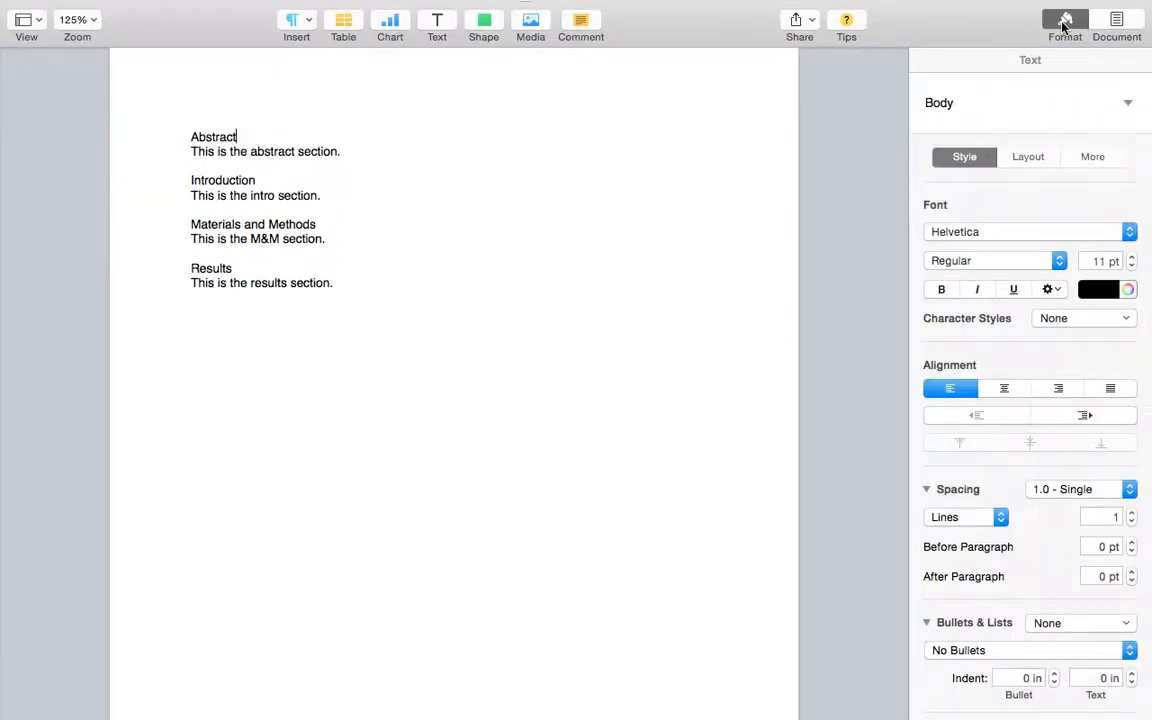
{"action": "left_click", "coordinate": [1064, 25]}
{"action": "left_click", "coordinate": [1064, 25]}
{"action": "double_click", "coordinate": [196, 137]}
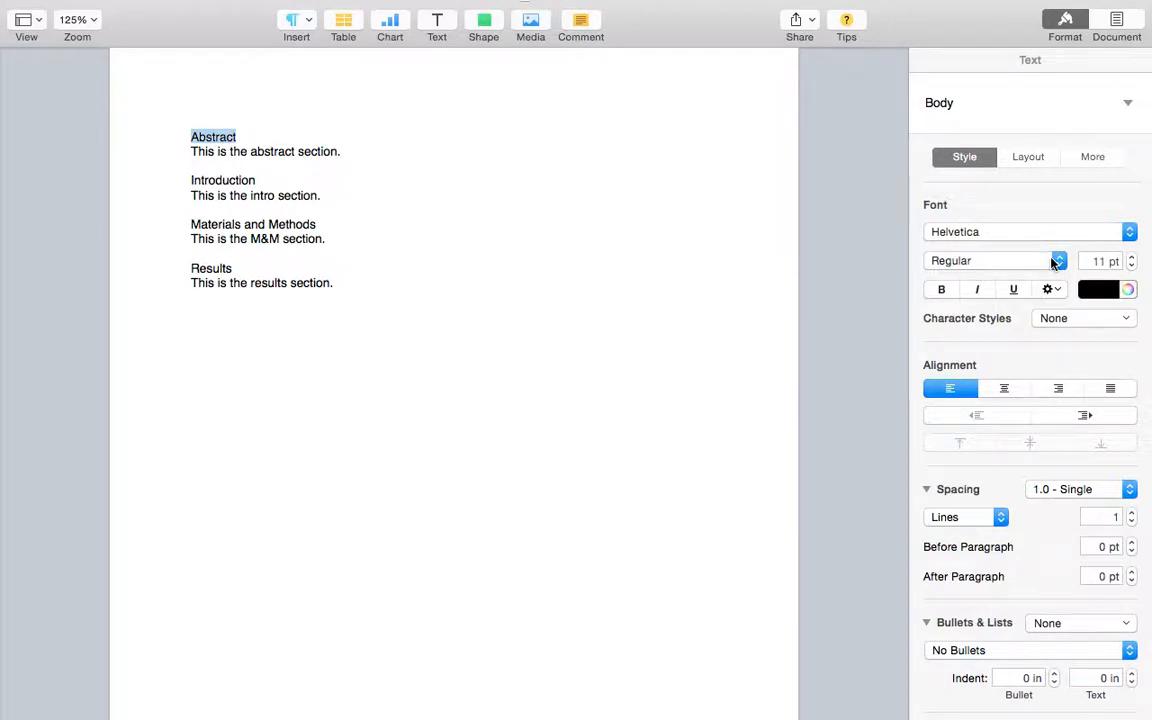
{"action": "left_click", "coordinate": [1058, 232]}
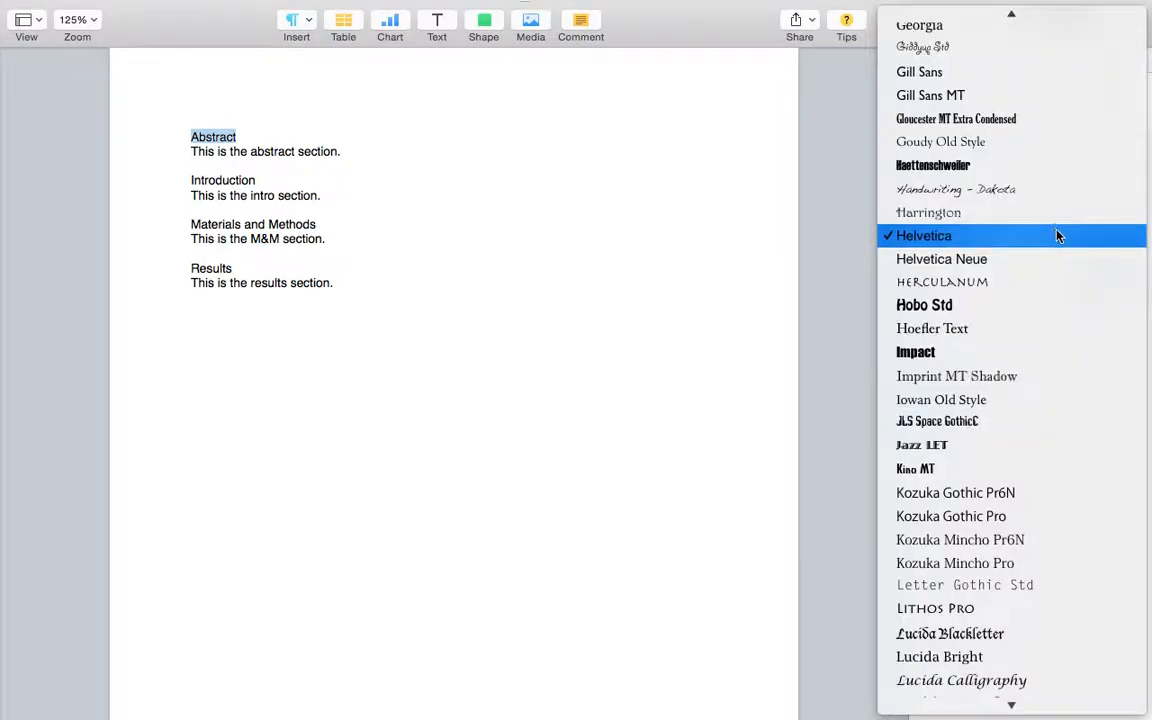
{"action": "scroll", "coordinate": [975, 568], "scroll_direction": "down", "scroll_amount": 15}
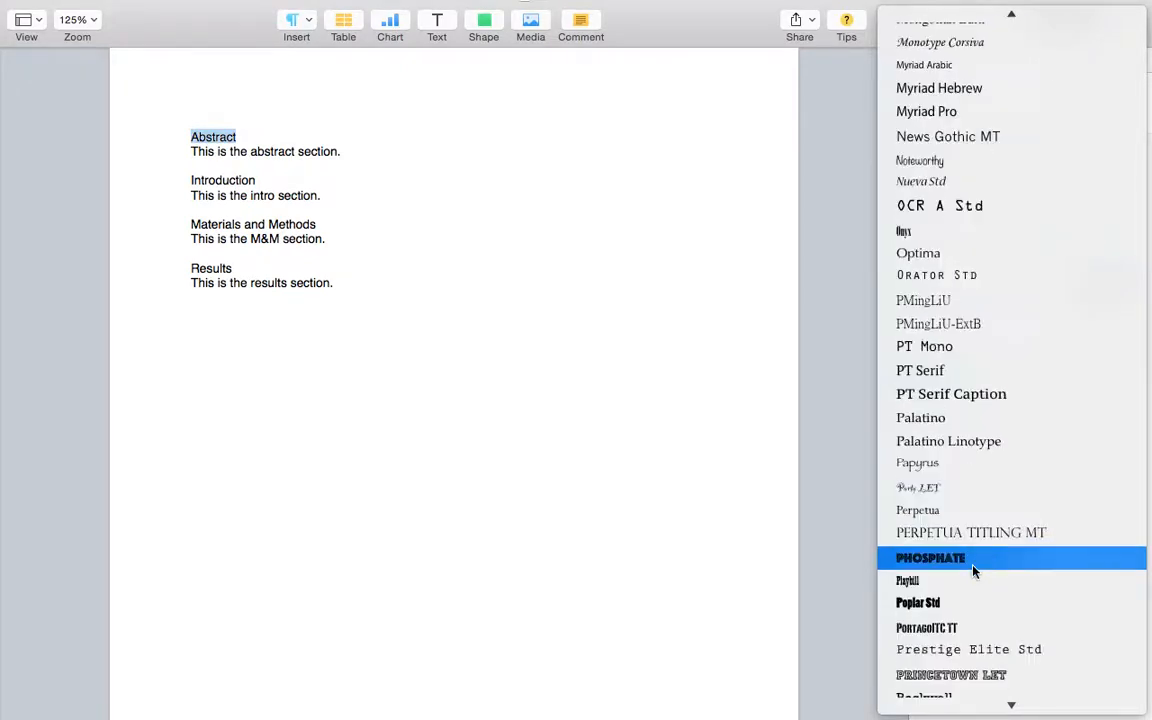
{"action": "scroll", "coordinate": [975, 570], "scroll_direction": "down", "scroll_amount": 20}
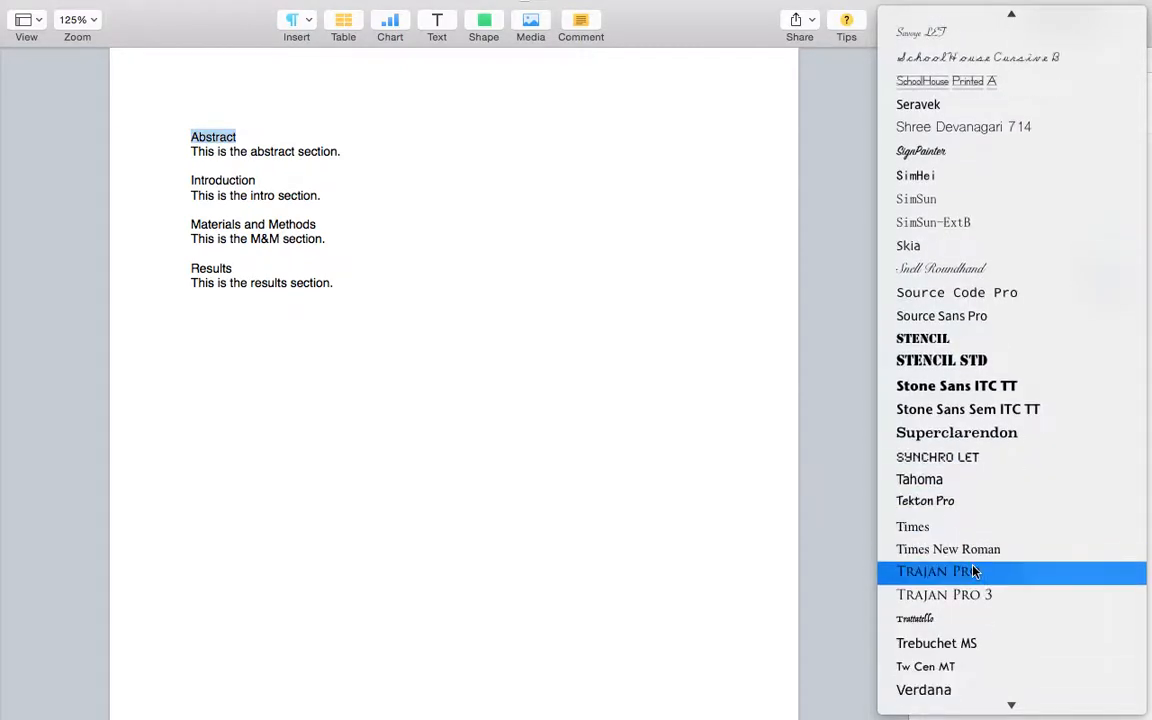
{"action": "left_click", "coordinate": [982, 549]}
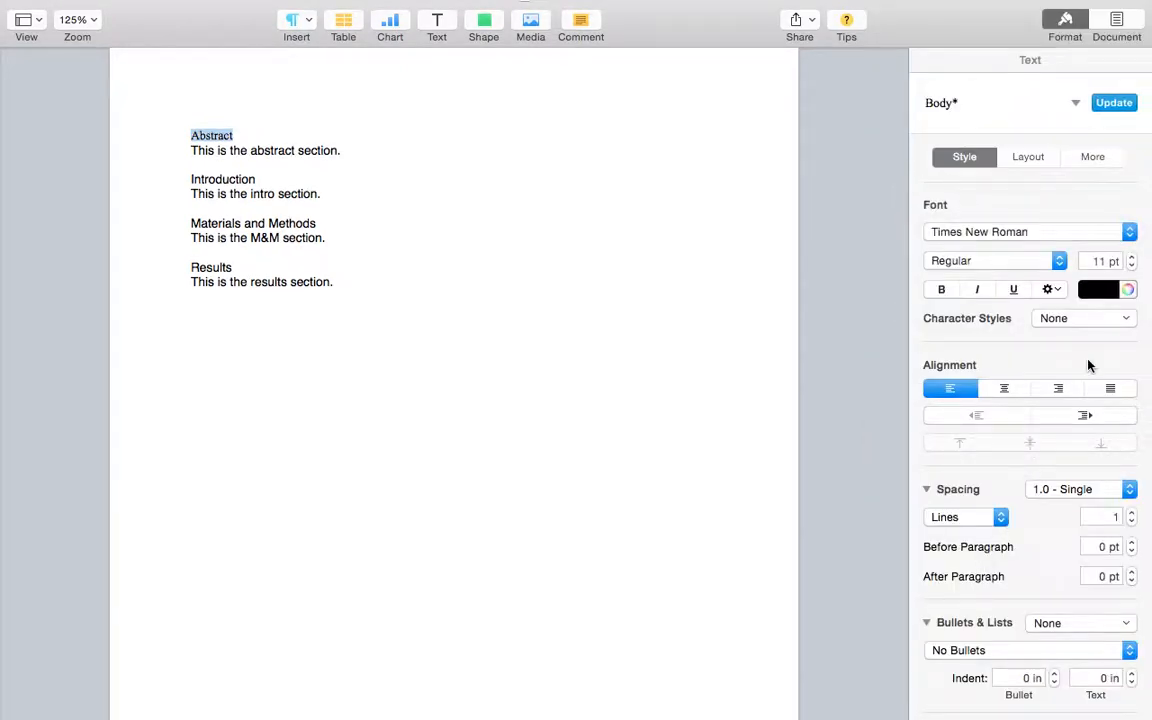
Step: Set the "Abstract" heading's size to 14 pt and make it bold
{"action": "left_click", "coordinate": [1131, 257]}
{"action": "left_click", "coordinate": [1131, 257]}
{"action": "left_click", "coordinate": [1131, 257]}
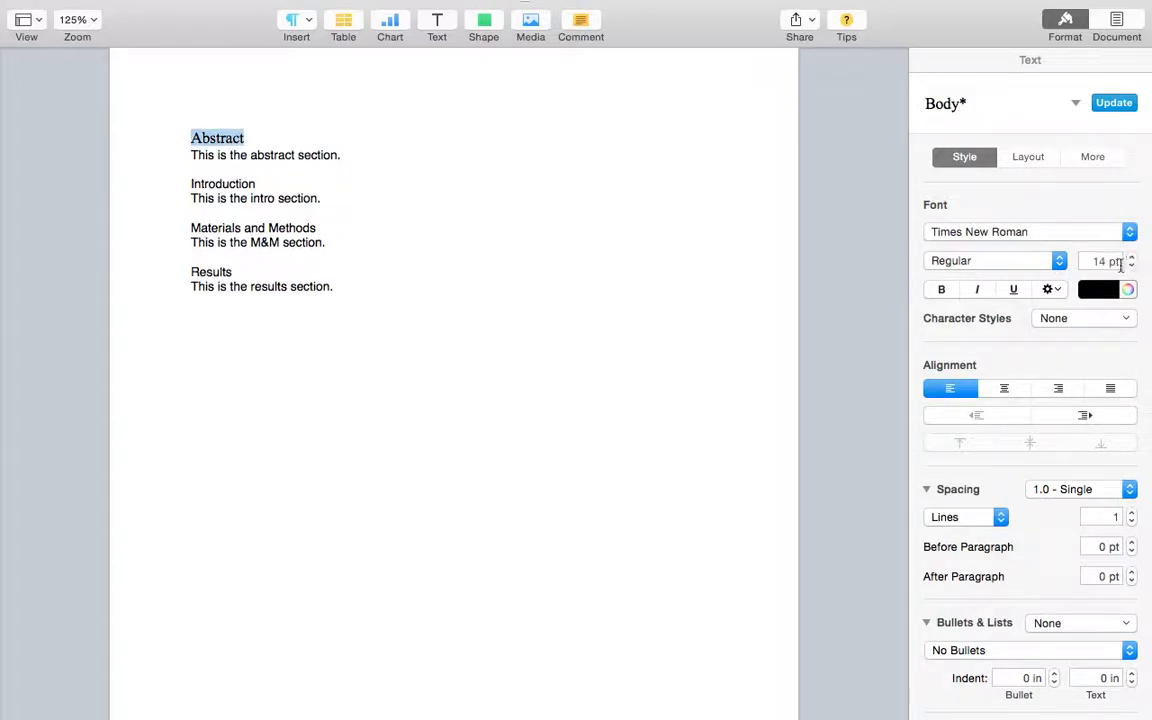
{"action": "left_click", "coordinate": [941, 291]}
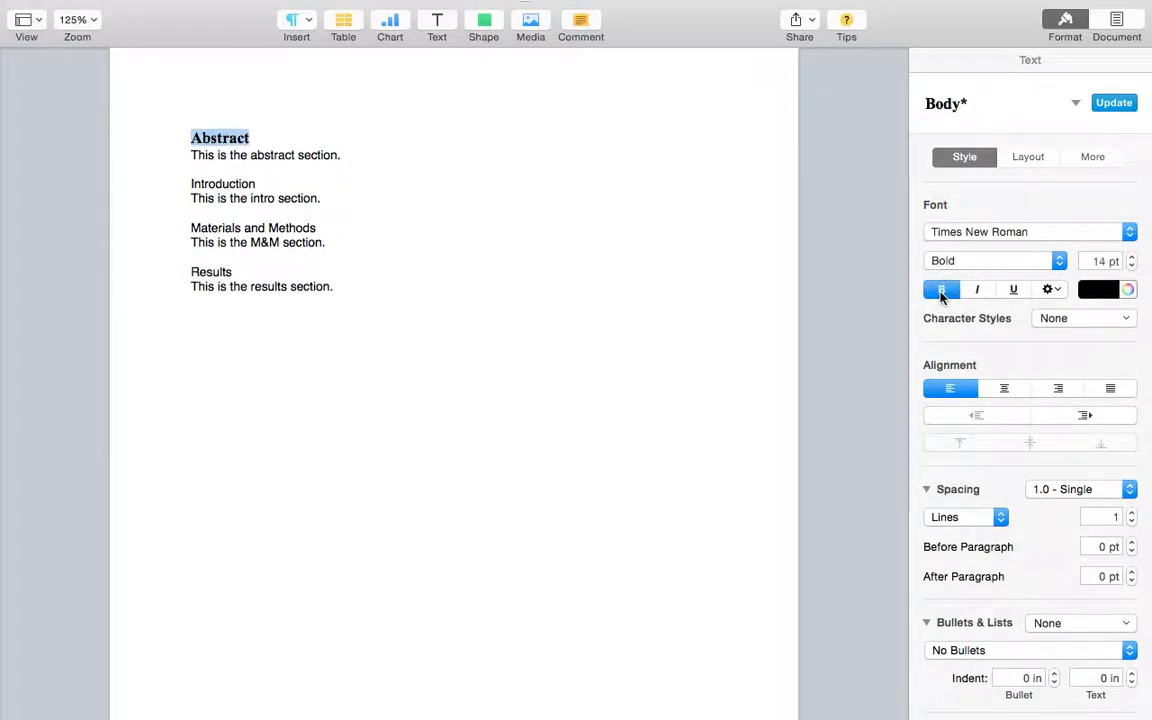
{"action": "left_click", "coordinate": [230, 138]}
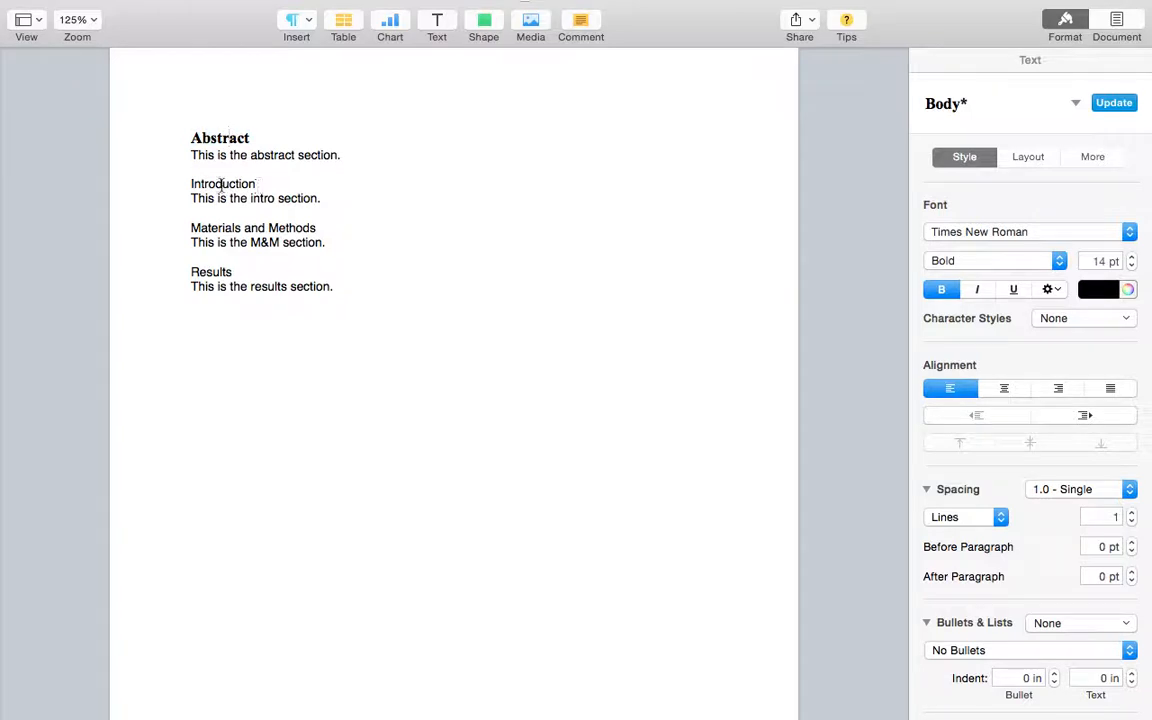
Step: Format the "Introduction" heading as bold 14 pt Times New Roman
{"action": "double_click", "coordinate": [221, 185]}
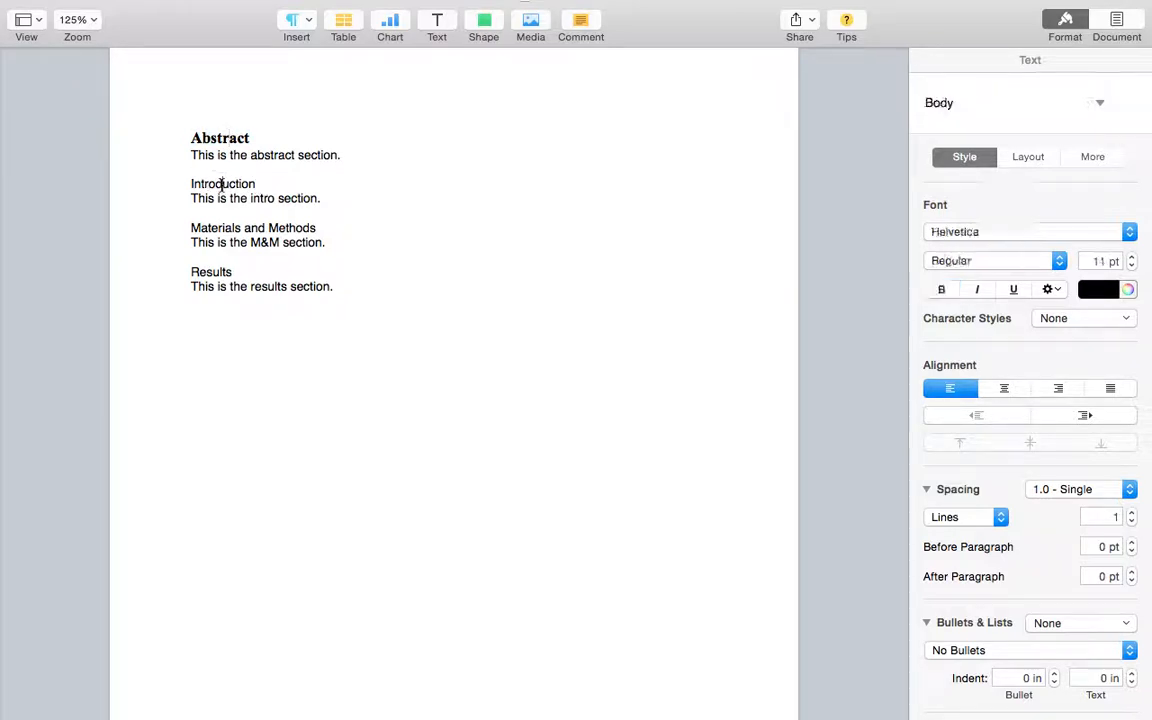
{"action": "left_click", "coordinate": [1012, 229]}
{"action": "scroll", "coordinate": [985, 321], "scroll_direction": "down", "scroll_amount": 10}
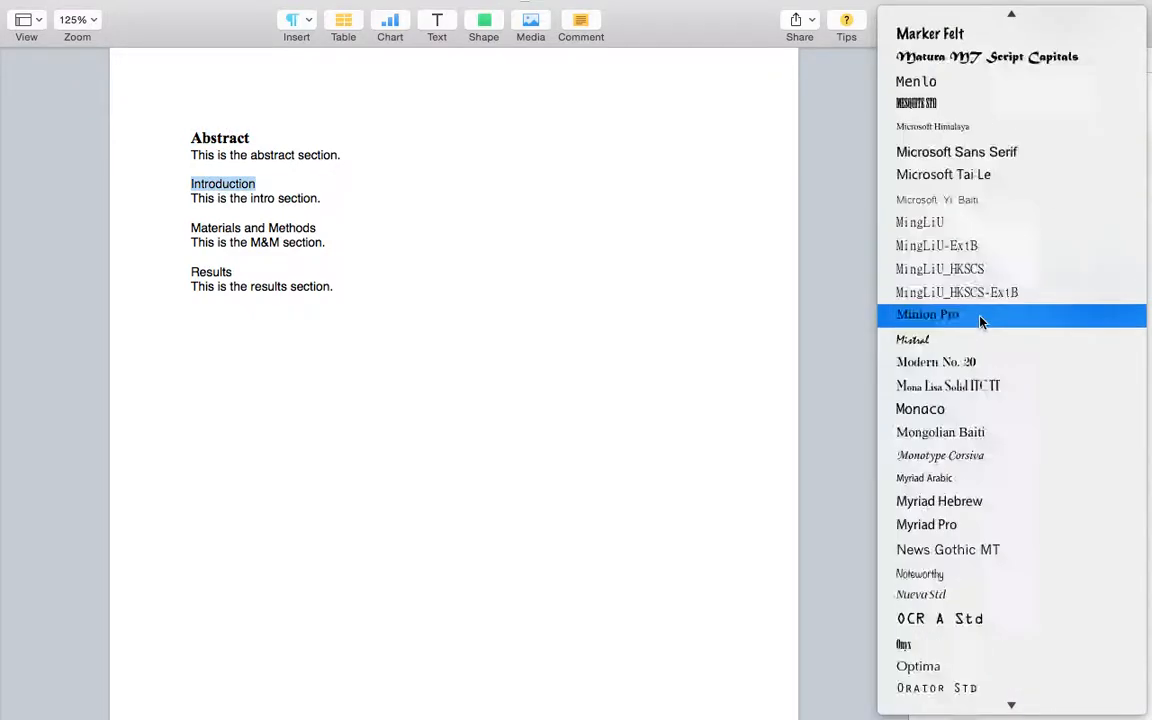
{"action": "left_click", "coordinate": [962, 441]}
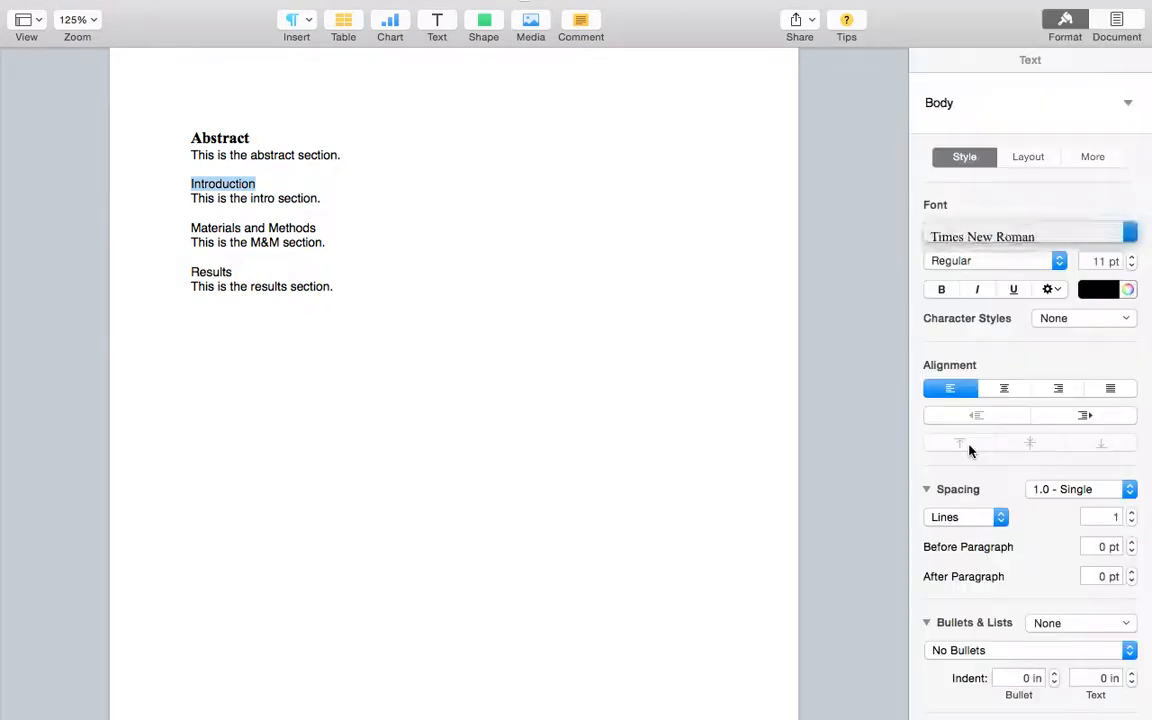
{"action": "left_click", "coordinate": [1131, 257]}
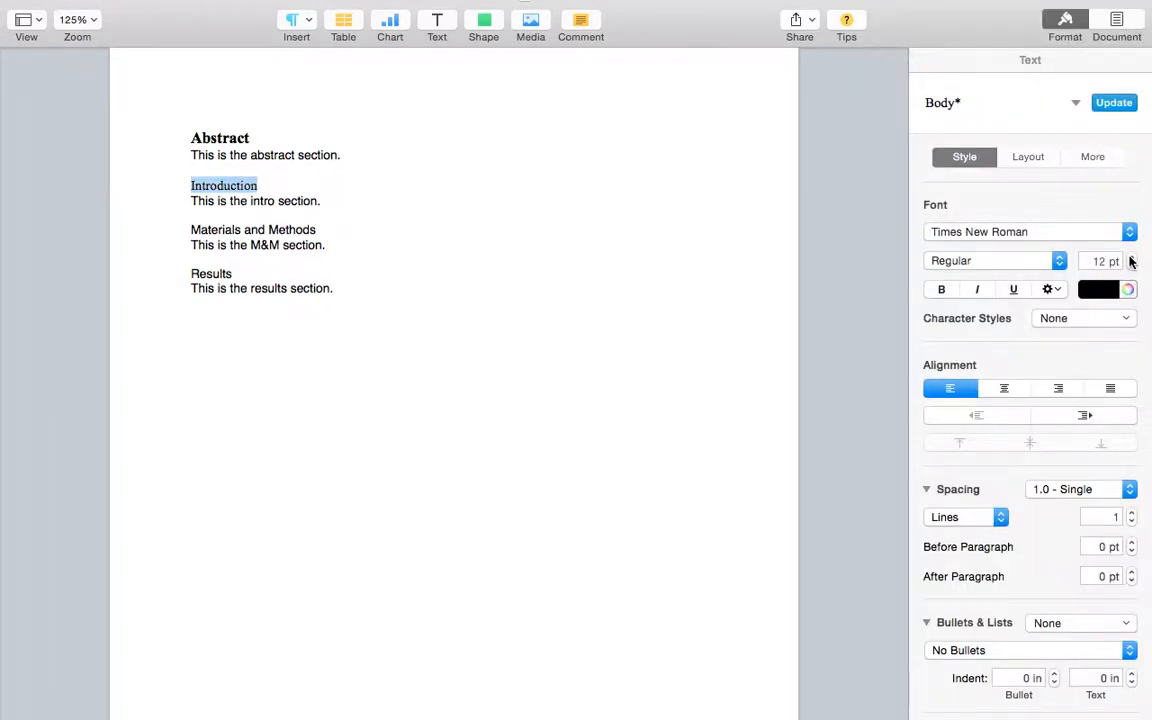
{"action": "left_click", "coordinate": [1131, 257]}
{"action": "left_click", "coordinate": [1131, 257]}
{"action": "left_click", "coordinate": [941, 289]}
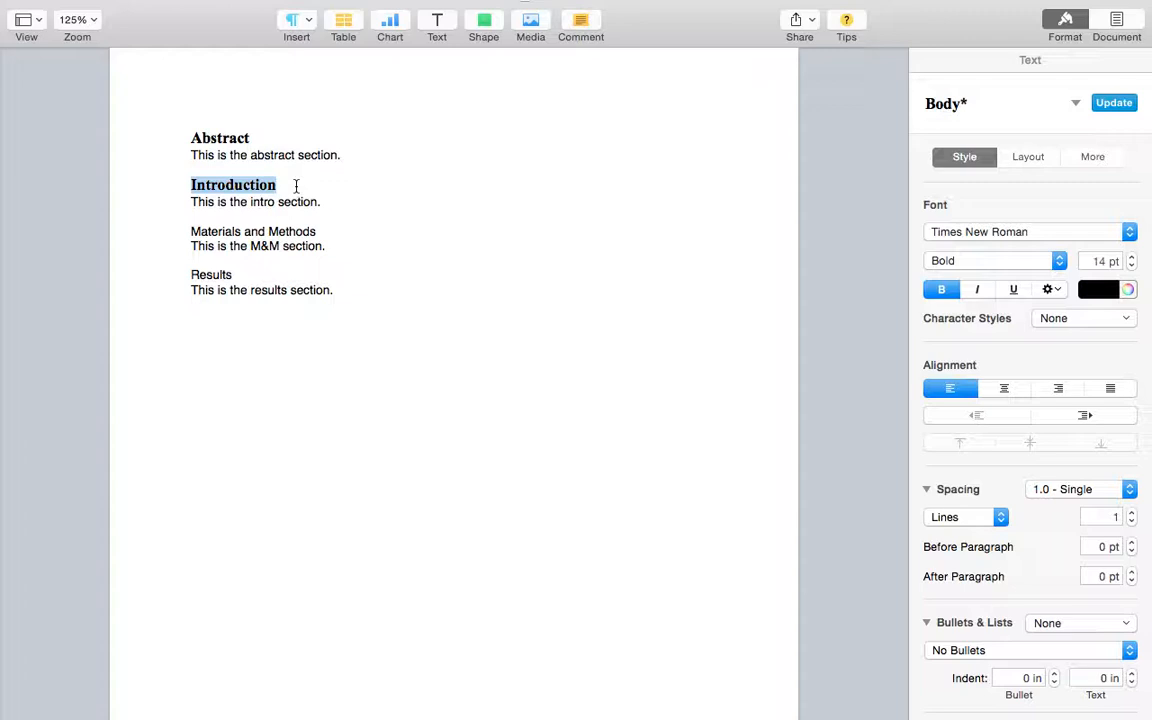
Step: Select each section heading in turn to compare the font, size and paragraph style of the formatted and unformatted ones
{"action": "double_click", "coordinate": [200, 137]}
{"action": "double_click", "coordinate": [224, 187]}
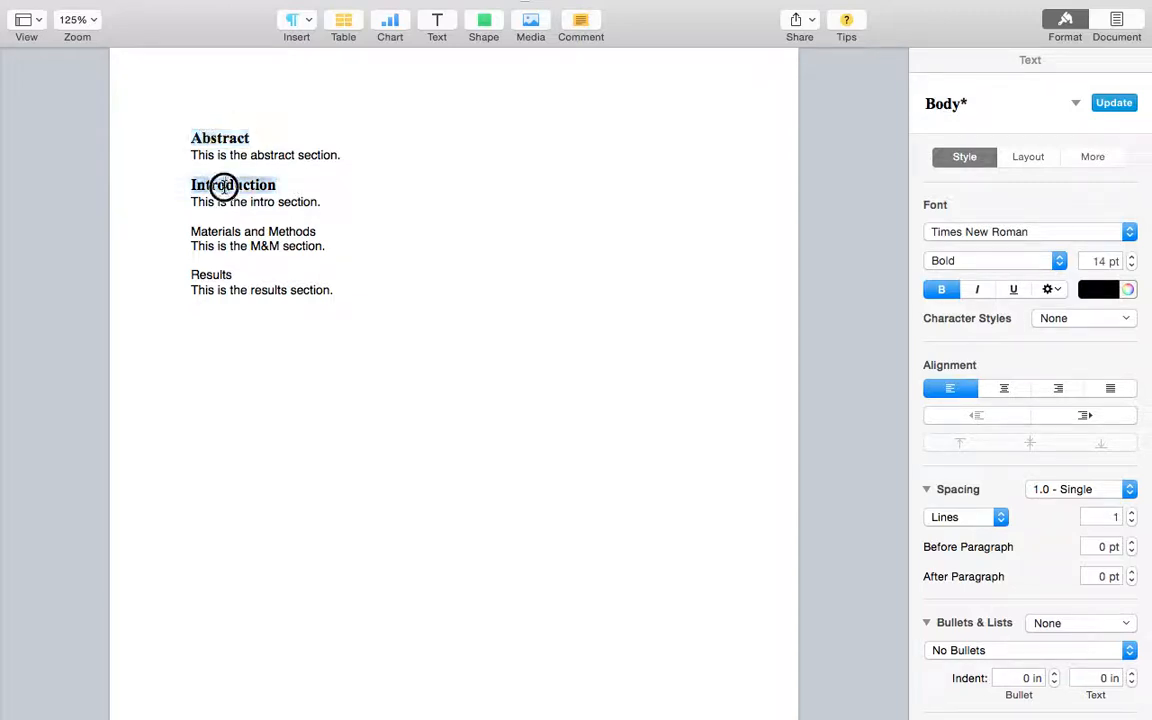
{"action": "double_click", "coordinate": [232, 231]}
{"action": "left_click", "coordinate": [299, 229]}
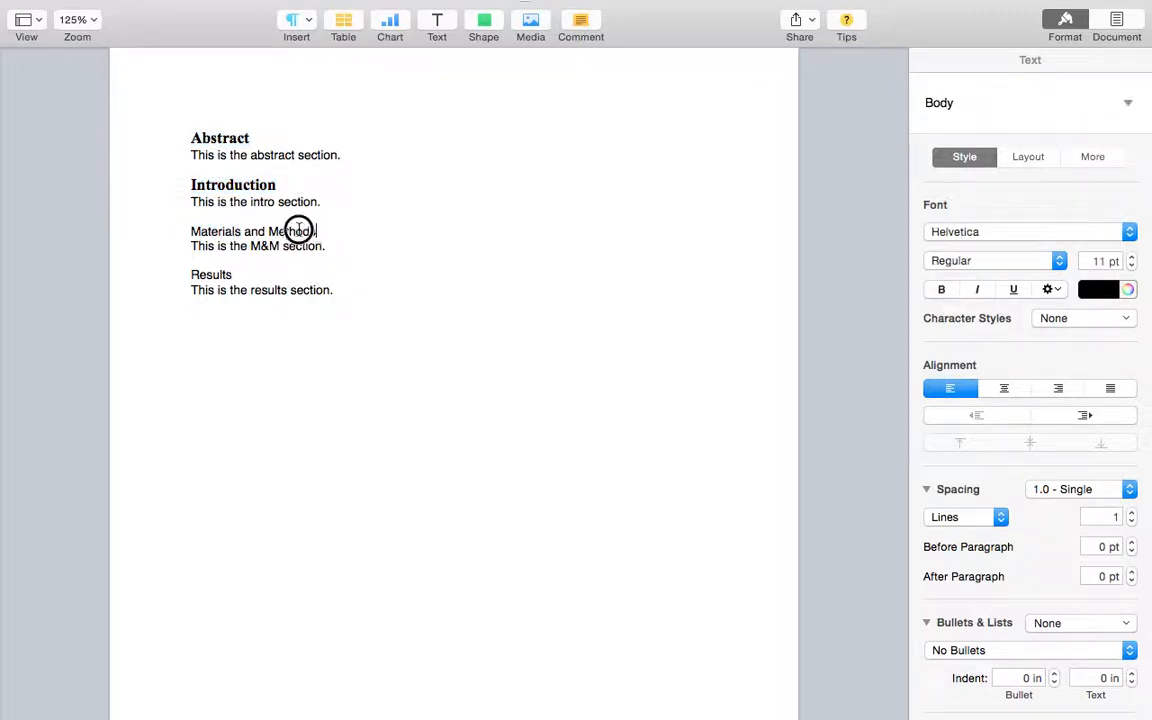
{"action": "left_click_drag", "start_coordinate": [299, 229], "coordinate": [177, 229]}
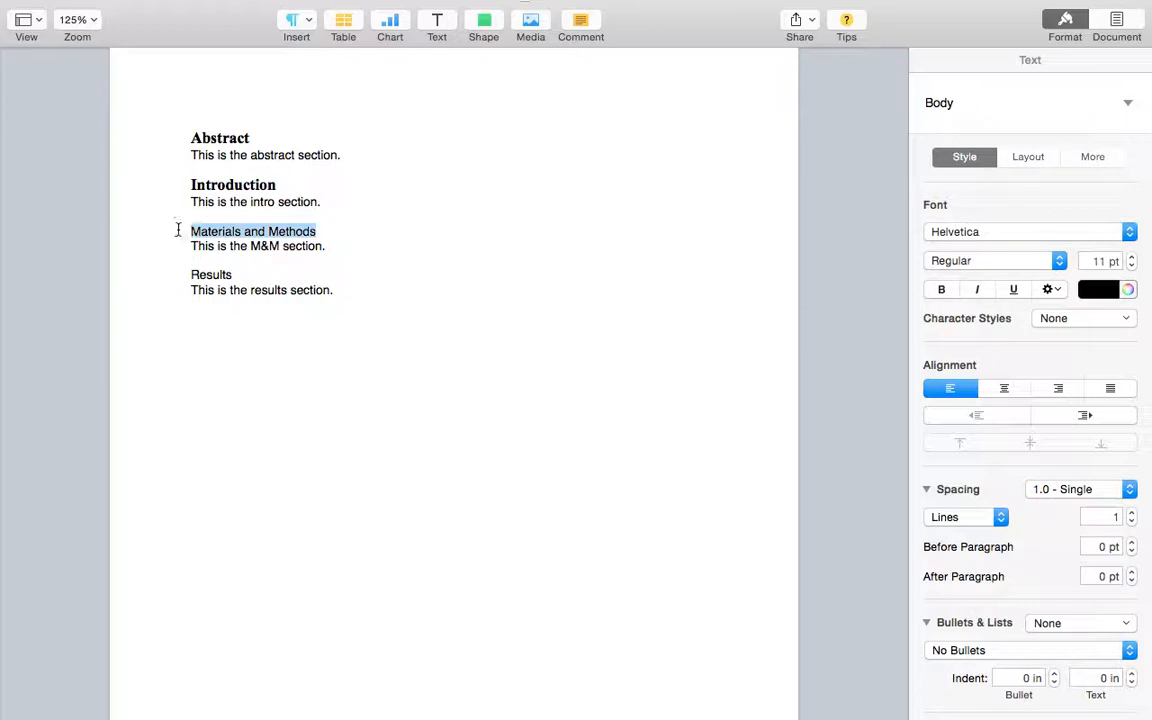
{"action": "double_click", "coordinate": [229, 137]}
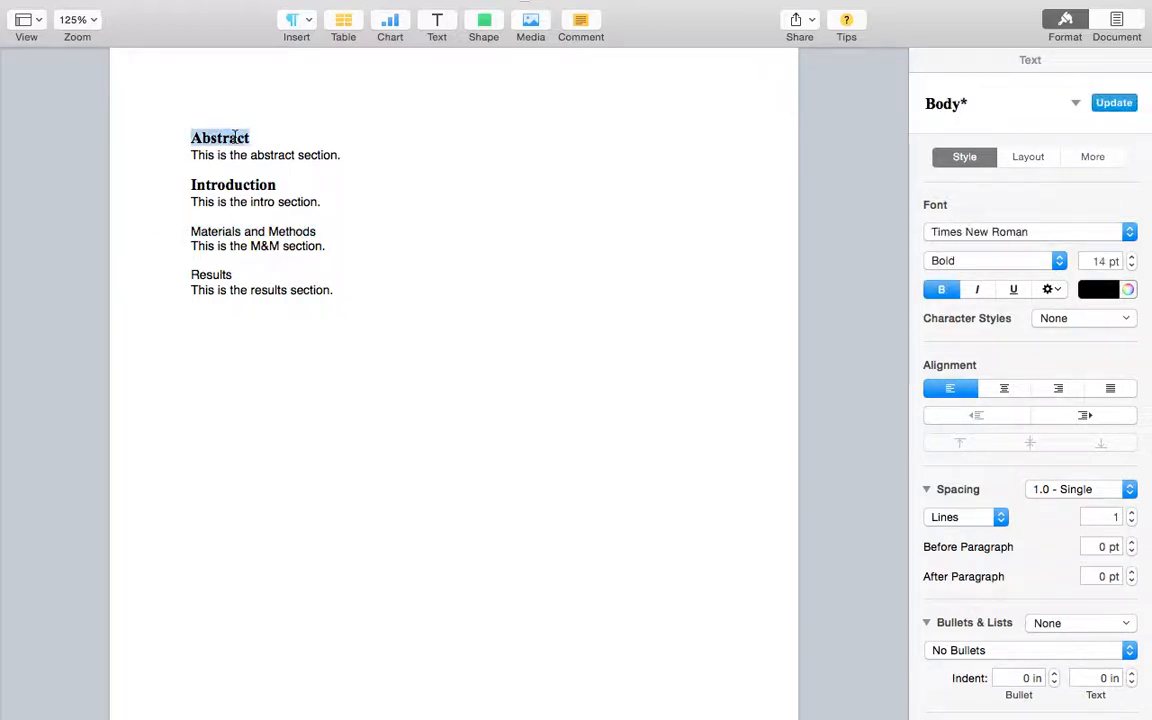
{"action": "left_click", "coordinate": [267, 141]}
{"action": "left_click", "coordinate": [212, 136]}
{"action": "double_click", "coordinate": [212, 136]}
{"action": "double_click", "coordinate": [207, 184]}
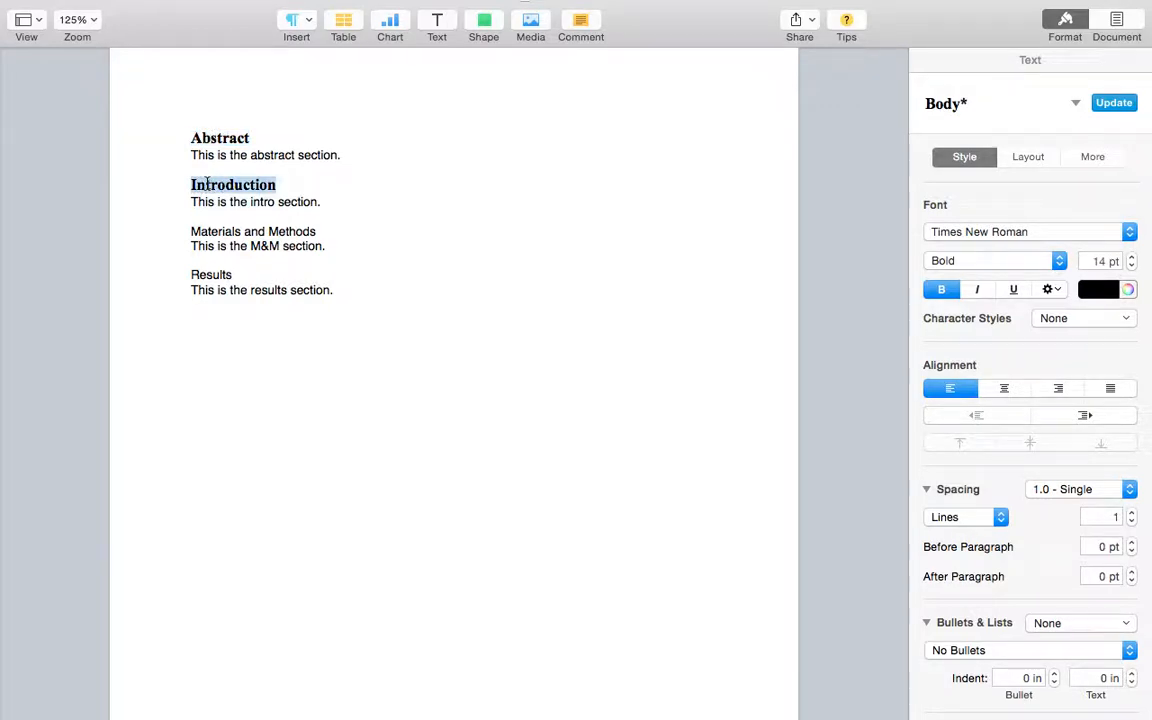
{"action": "double_click", "coordinate": [221, 137]}
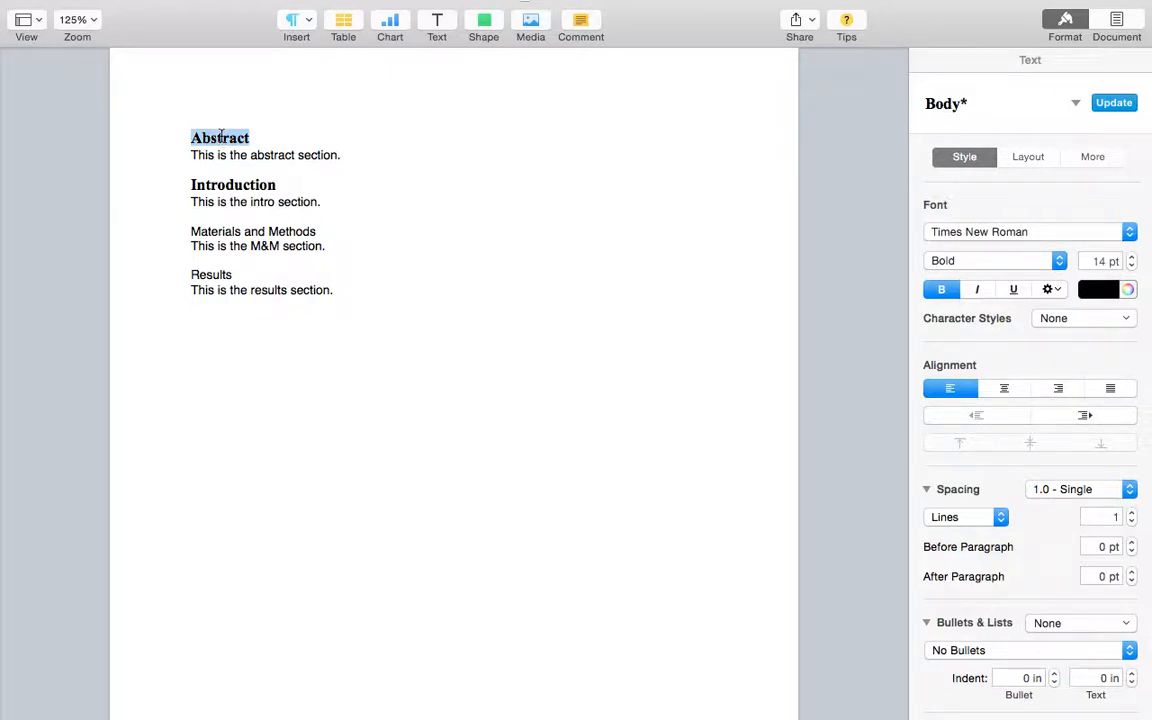
{"action": "left_click_drag", "start_coordinate": [190, 231], "coordinate": [318, 224]}
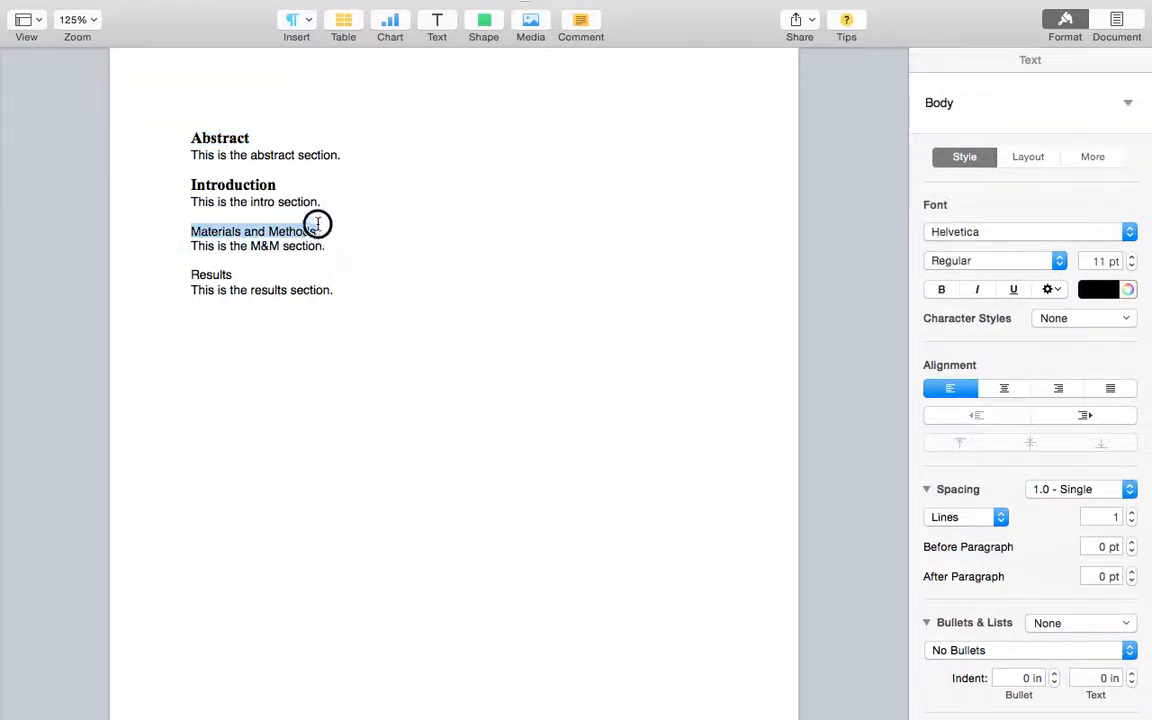
{"action": "double_click", "coordinate": [208, 274]}
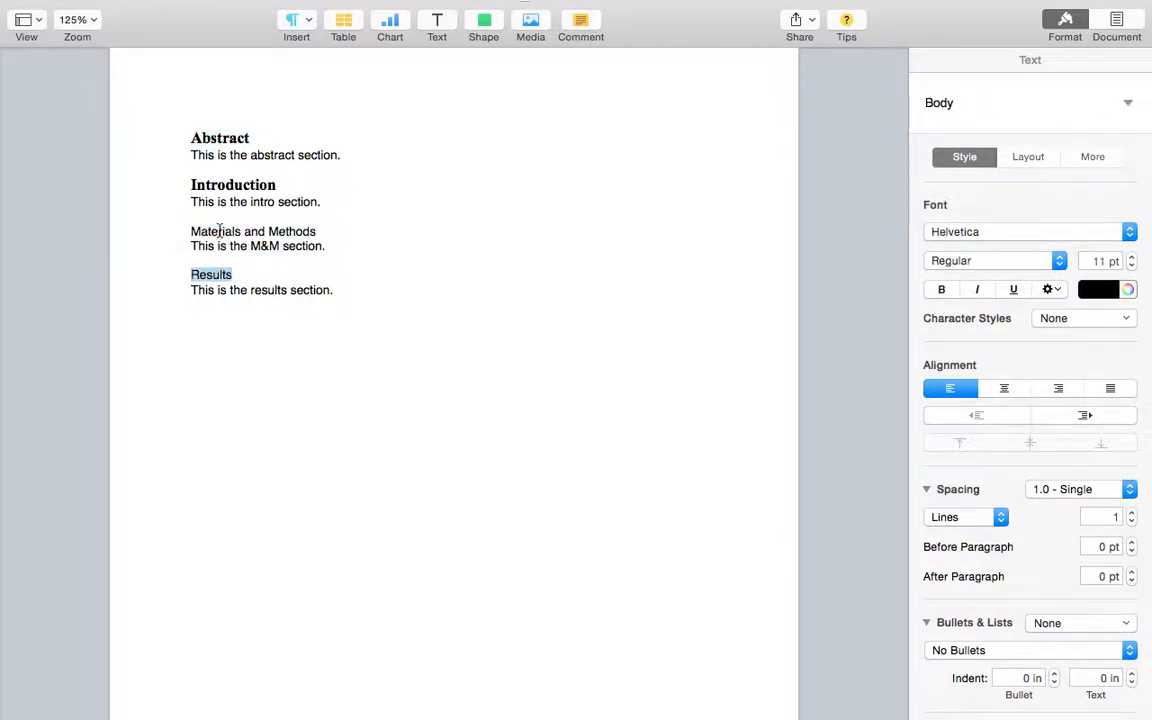
{"action": "double_click", "coordinate": [222, 231]}
{"action": "double_click", "coordinate": [236, 186], "text": "super"}
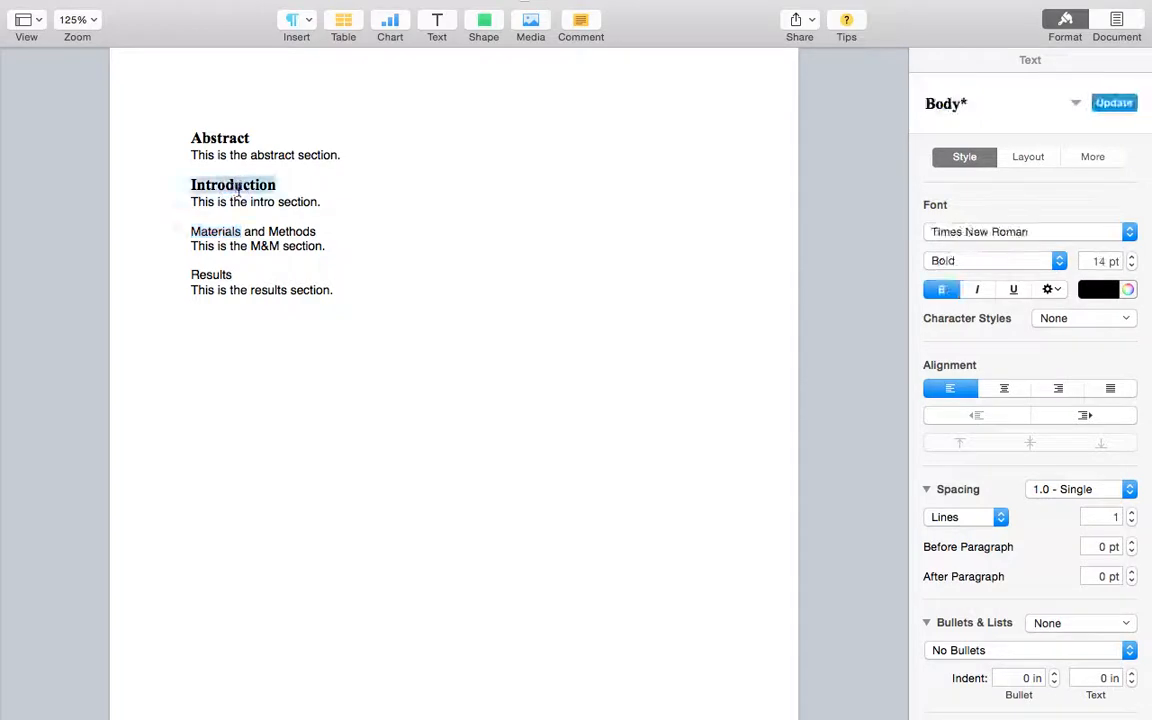
Step: Try the Heading paragraph style on the "Abstract" heading and restore its previous formatting
{"action": "double_click", "coordinate": [224, 137]}
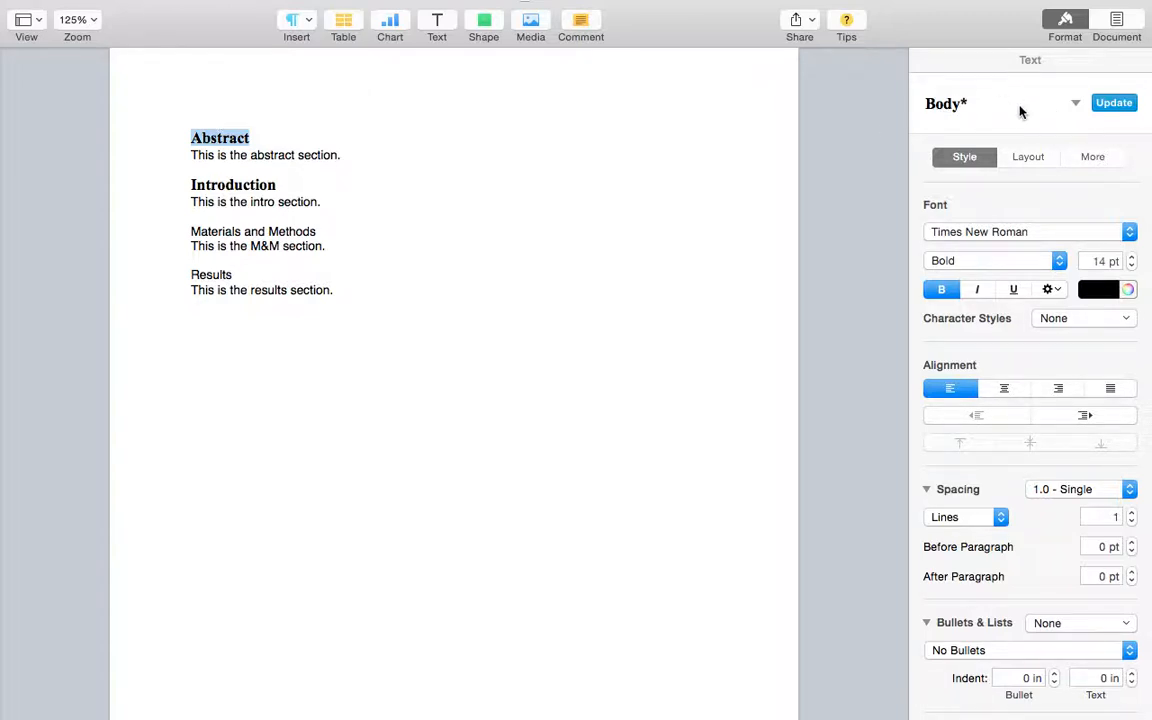
{"action": "left_click", "coordinate": [1075, 103]}
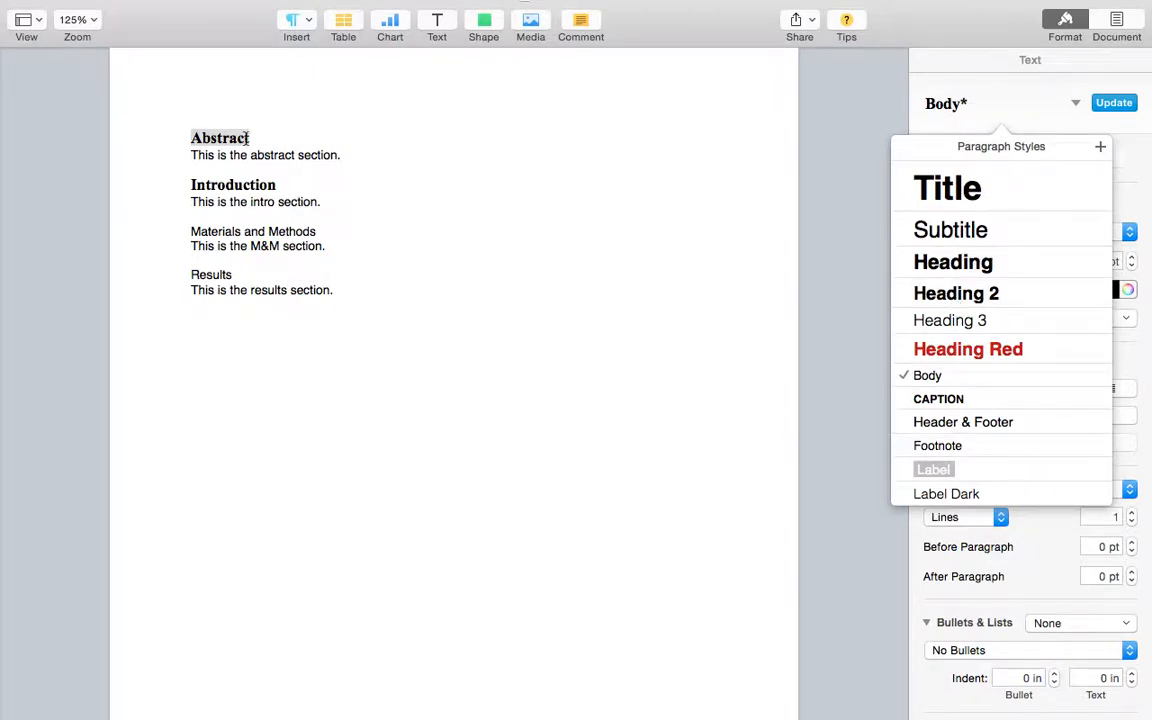
{"action": "left_click", "coordinate": [981, 267]}
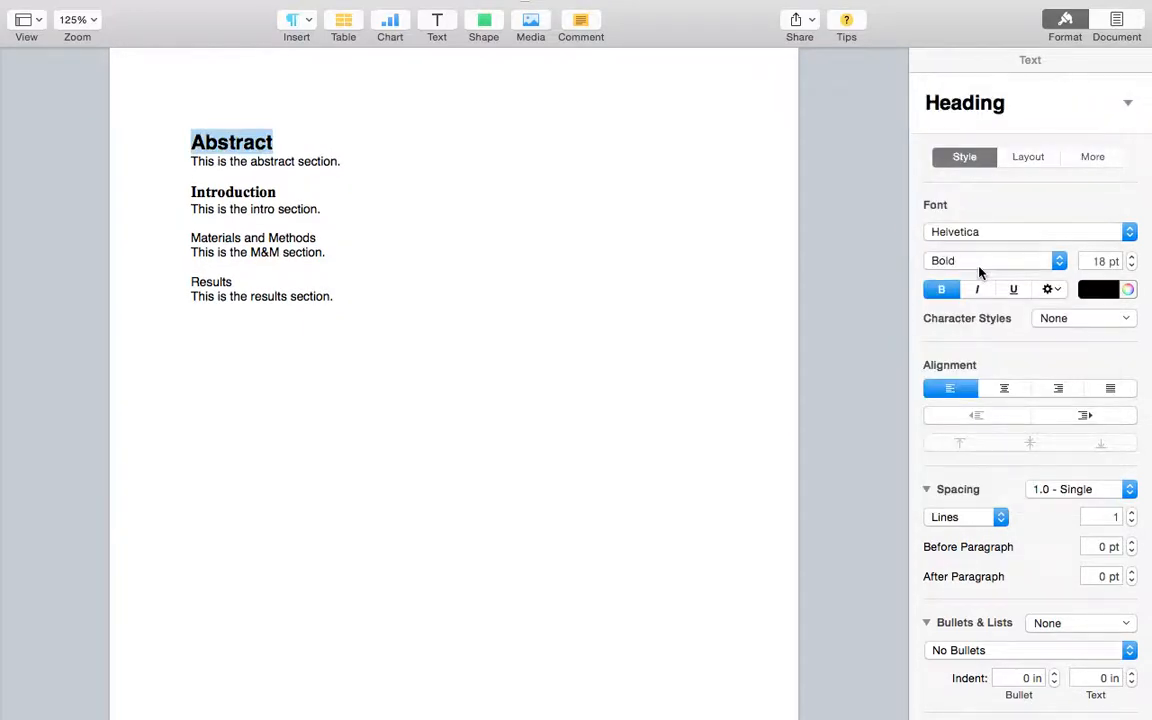
{"action": "left_click", "coordinate": [997, 110]}
{"action": "left_click", "coordinate": [998, 103]}
{"action": "key", "text": "alt+super+v"}
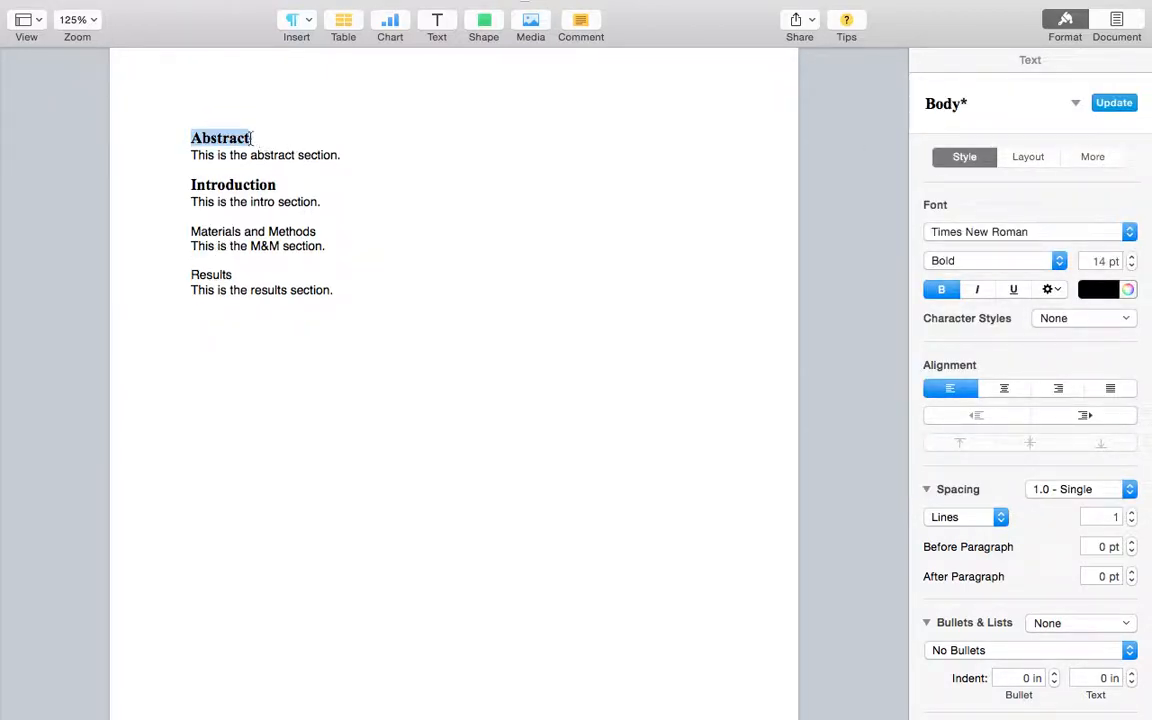
Step: Try redefining the Heading paragraph style from the selected "Abstract" heading and undo the redefinition
{"action": "left_click", "coordinate": [955, 103]}
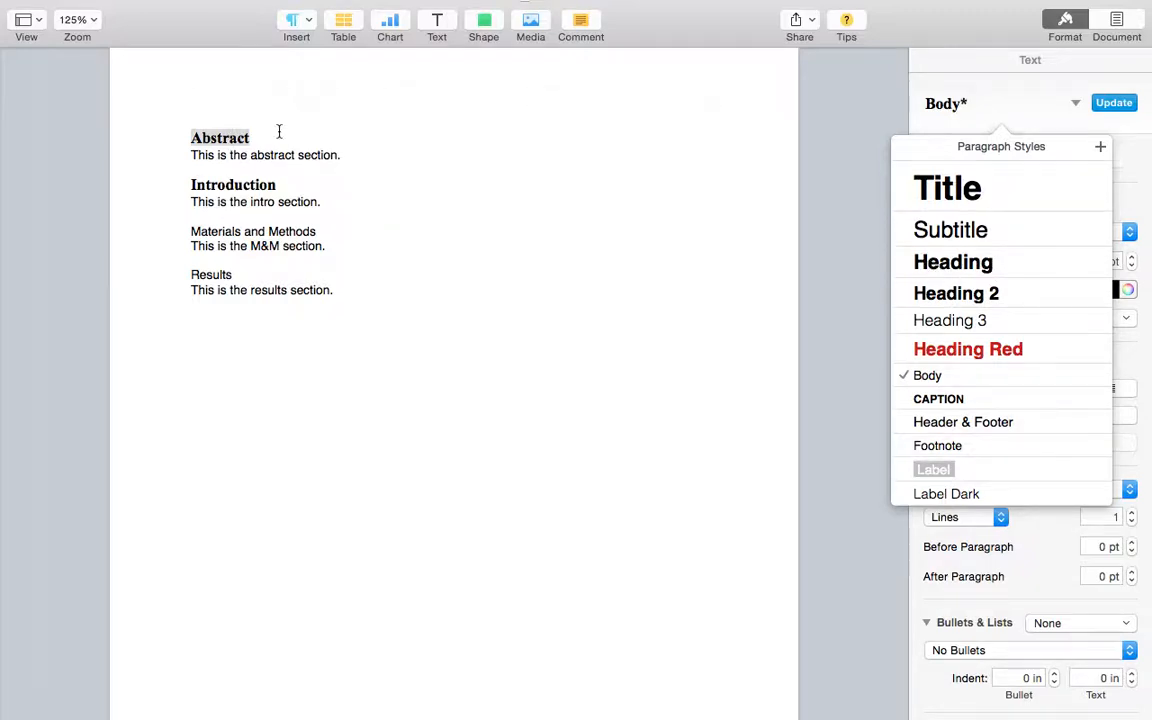
{"action": "left_click", "coordinate": [1098, 262]}
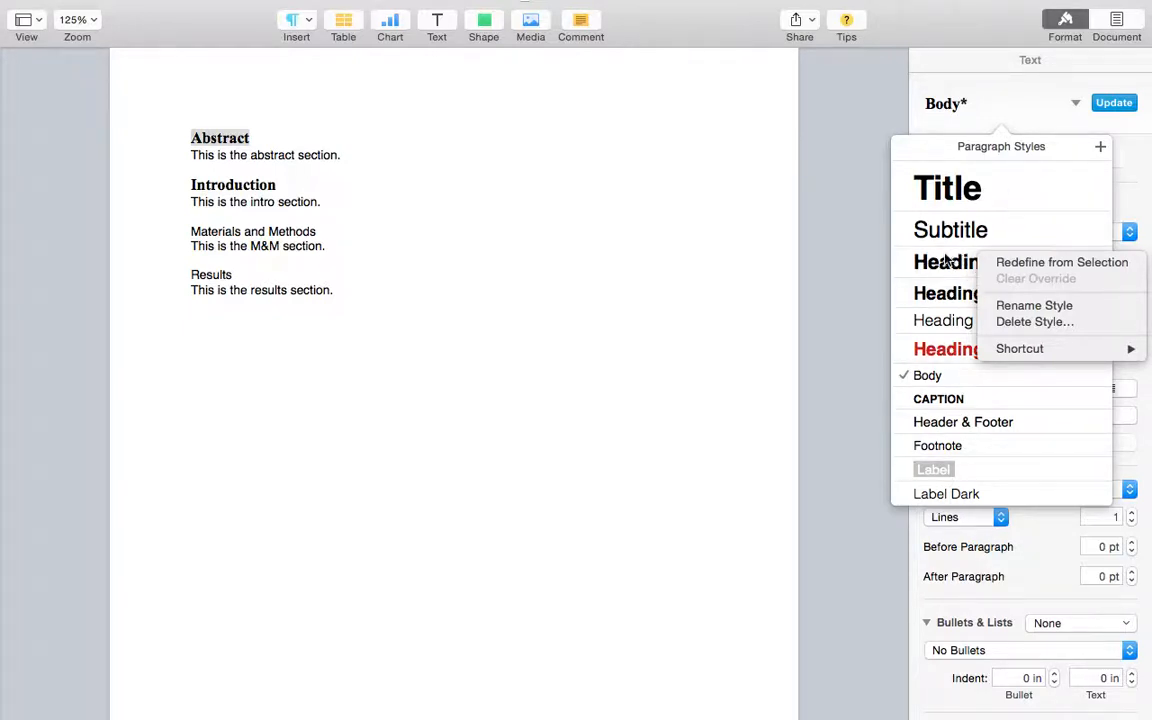
{"action": "left_click", "coordinate": [1010, 264]}
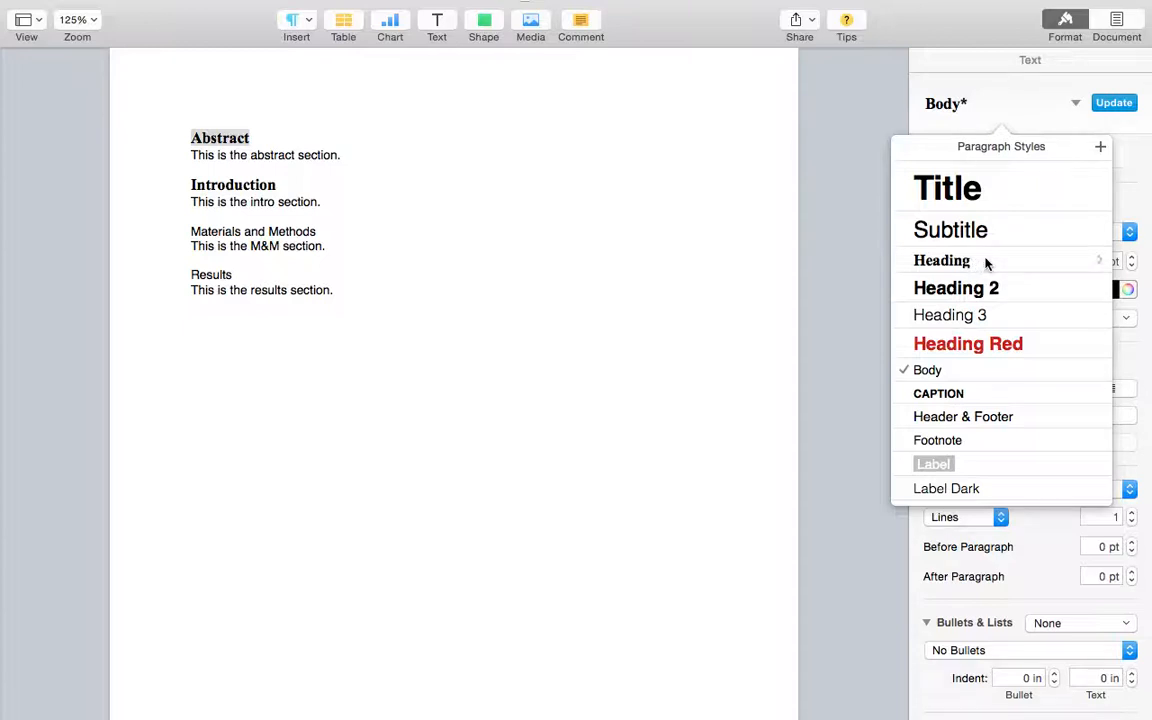
{"action": "key", "text": "super+z"}
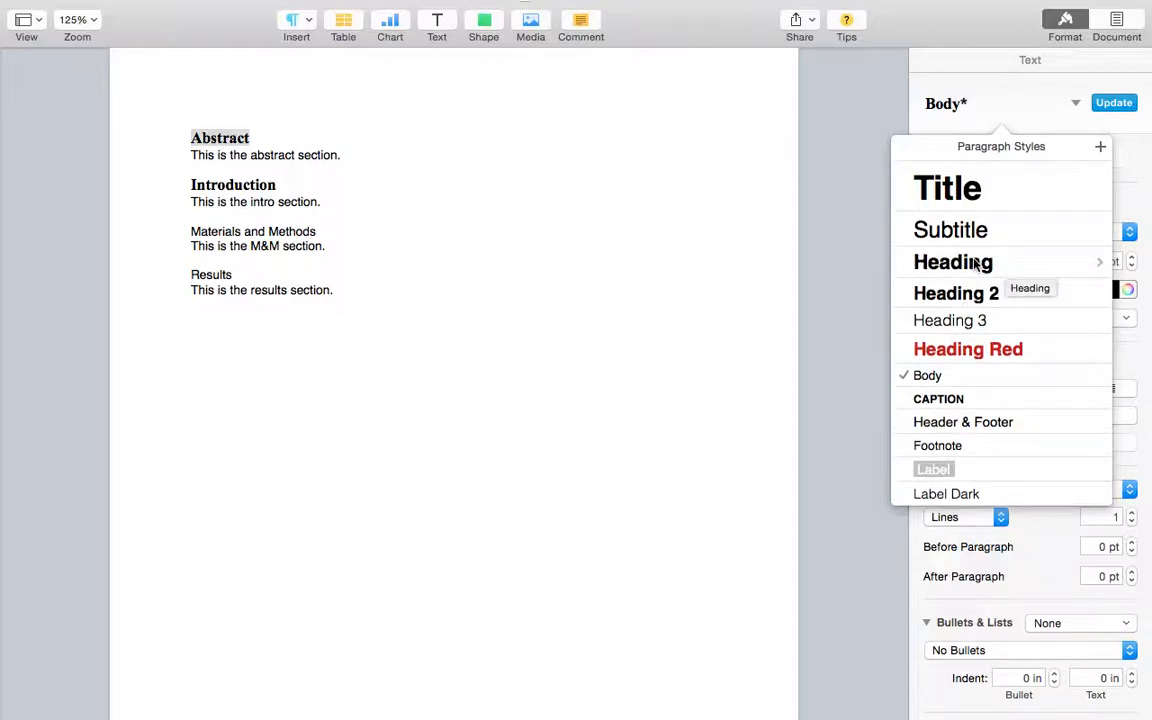
{"action": "left_click", "coordinate": [1099, 262]}
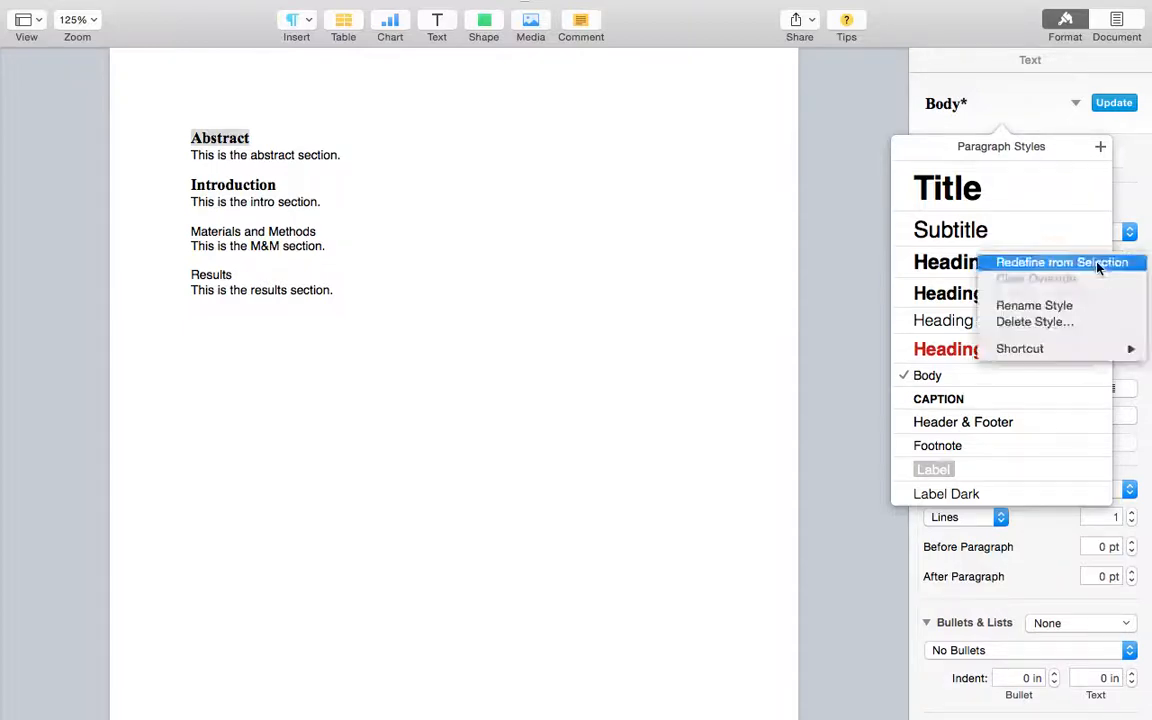
{"action": "left_click", "coordinate": [1101, 150]}
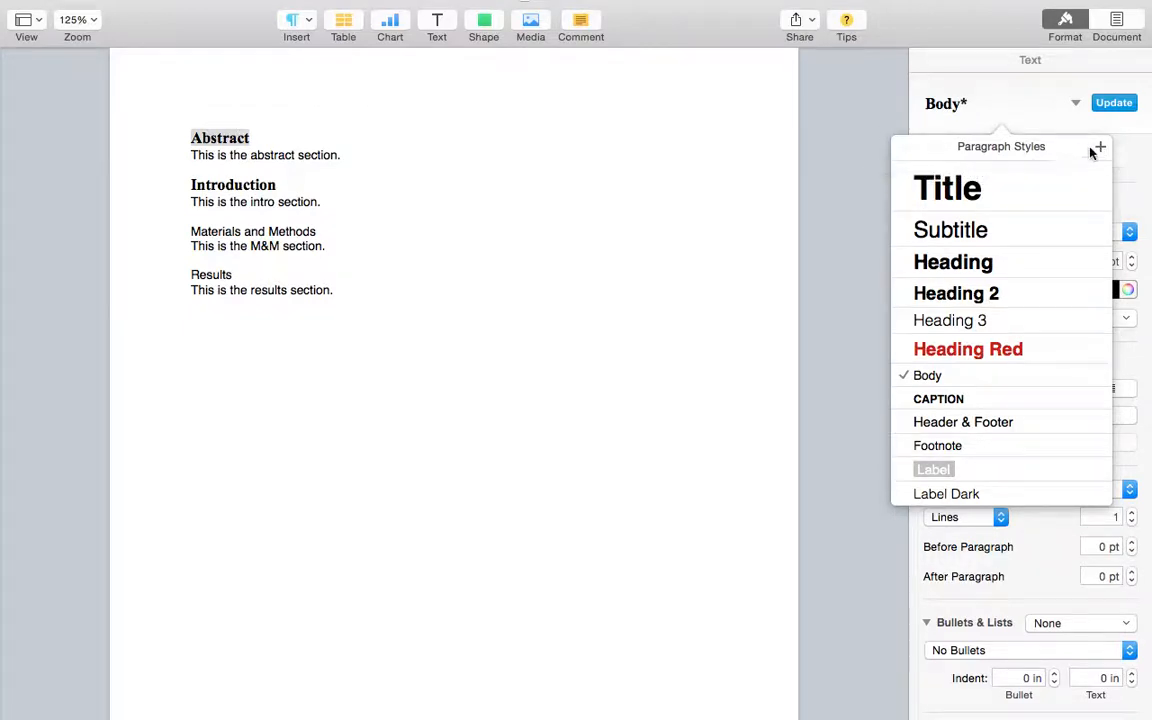
Step: Create a new paragraph style from the "Abstract" heading and name it "Scientific Paper Section Heading"
{"action": "left_click", "coordinate": [234, 139]}
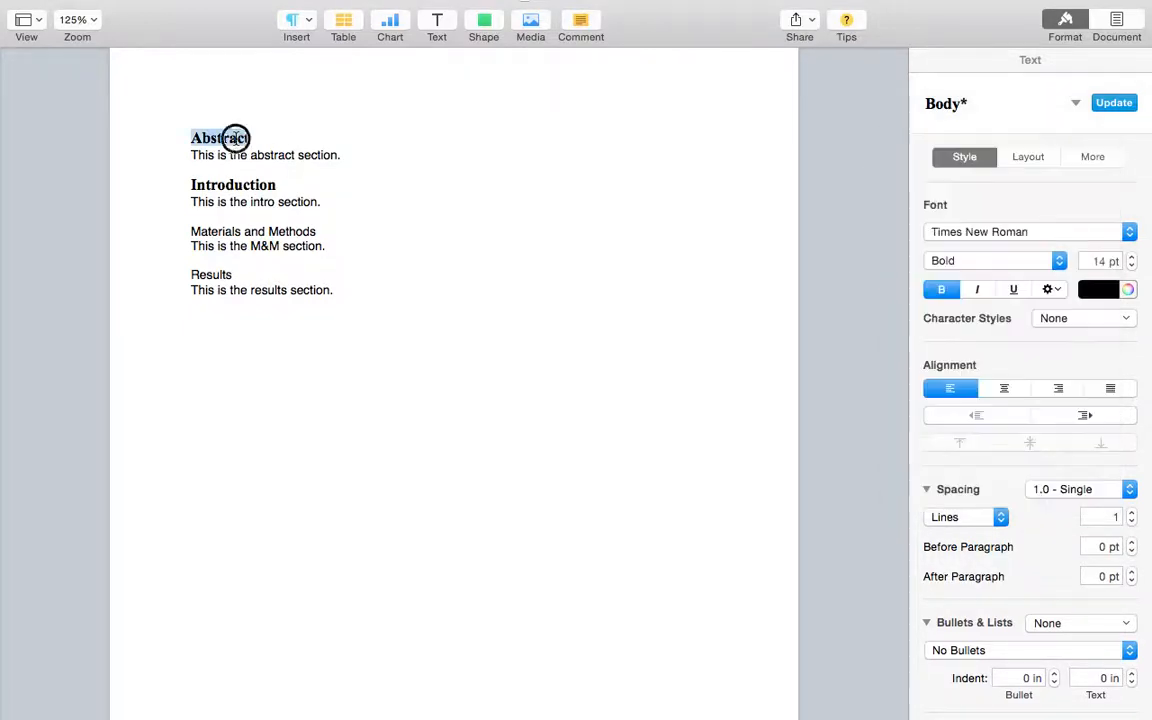
{"action": "left_click", "coordinate": [1076, 104]}
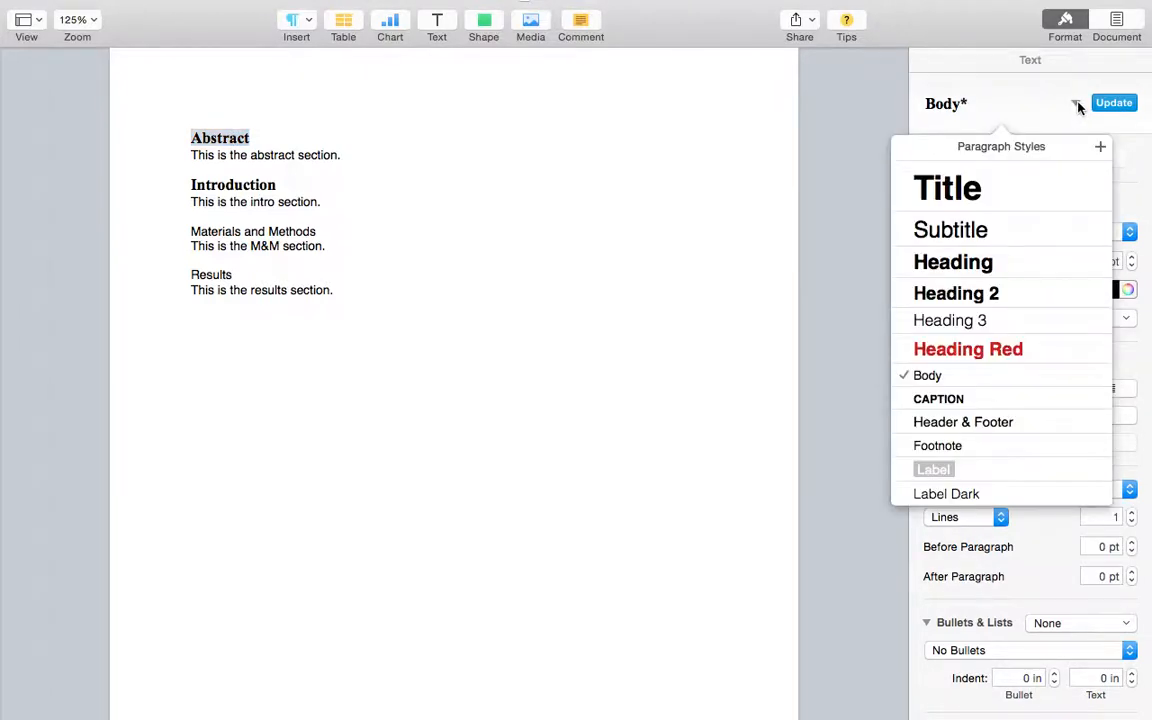
{"action": "left_click", "coordinate": [1101, 148]}
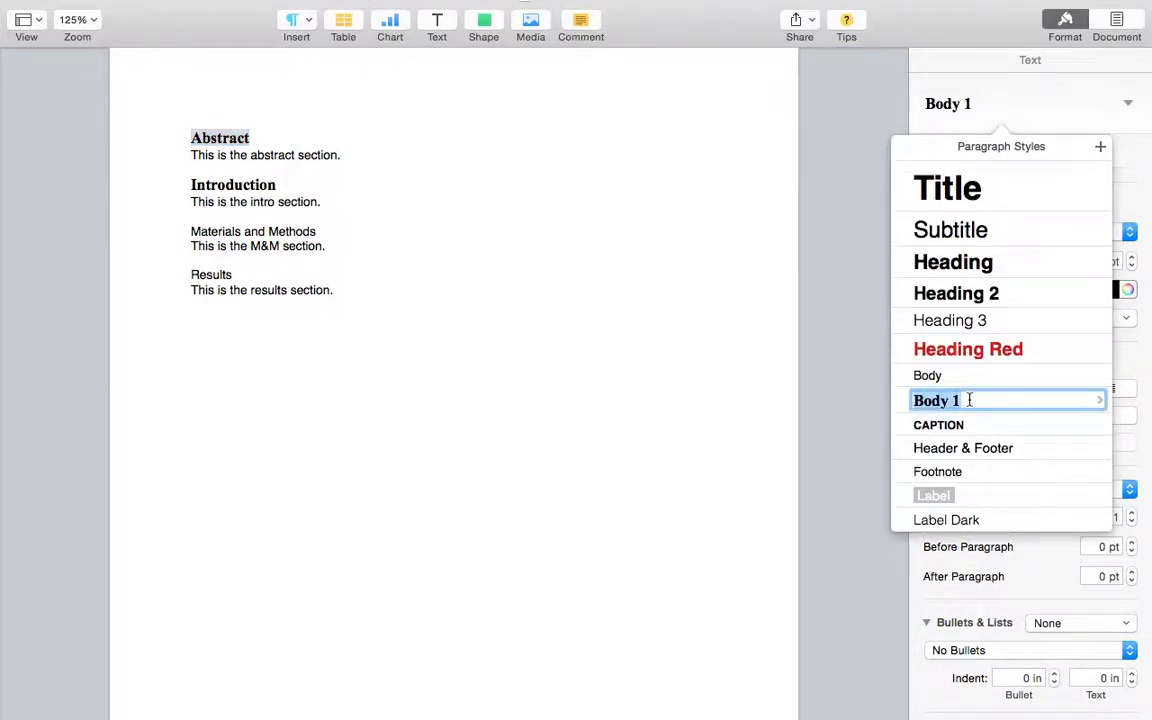
{"action": "type", "text": "Sc"}
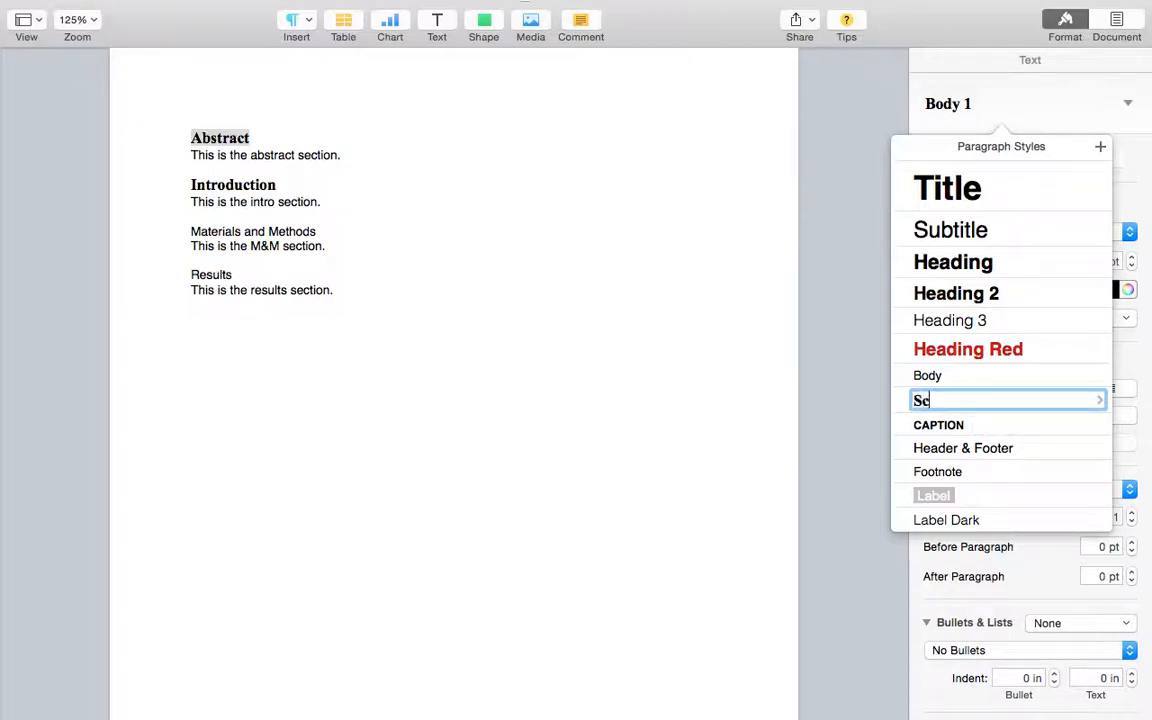
{"action": "type", "text": "ientific Paper Head"}
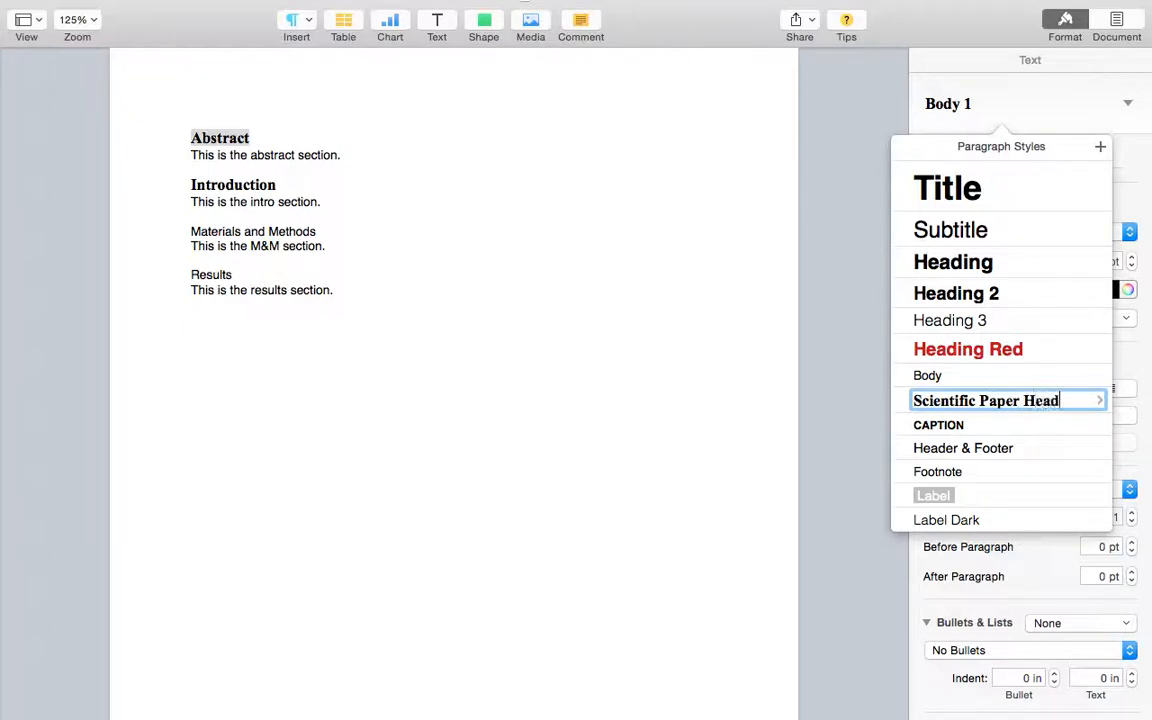
{"action": "key", "text": "BackSpace"}
{"action": "key", "text": "BackSpace"}
{"action": "key", "text": "BackSpace"}
{"action": "key", "text": "BackSpace"}
{"action": "type", "text": "Section Heading"}
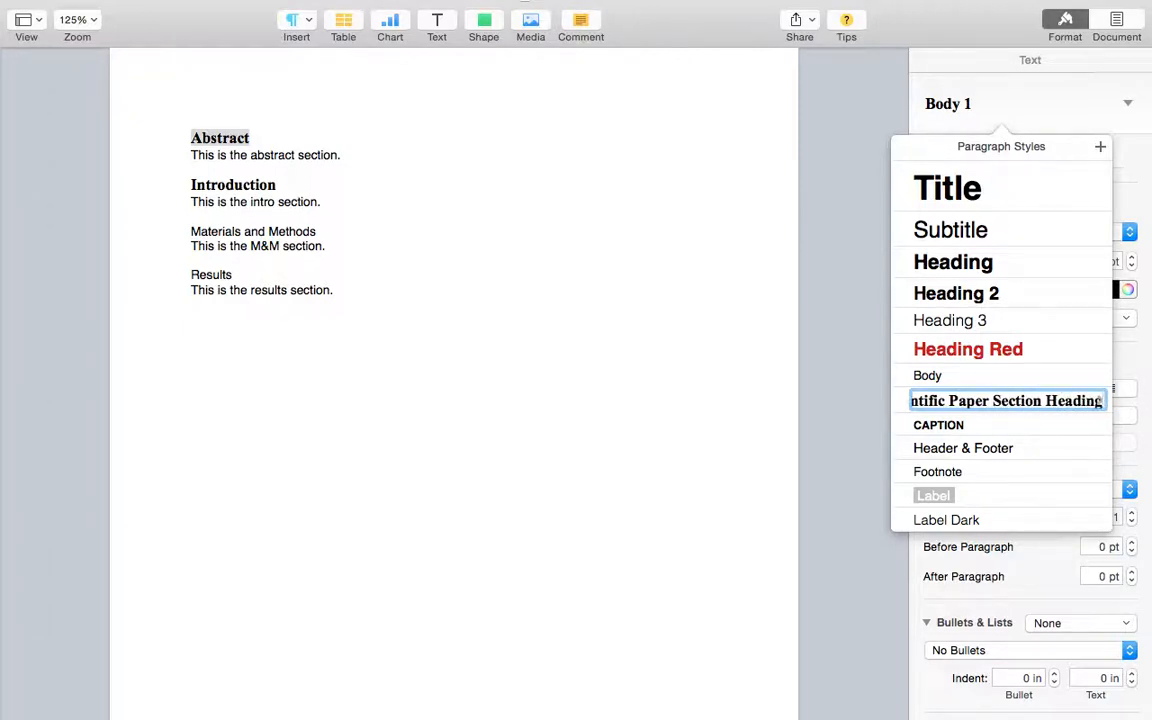
Step: Shorten the new paragraph style's name to "Section Heading"
{"action": "left_click_drag", "start_coordinate": [993, 400], "coordinate": [856, 386]}
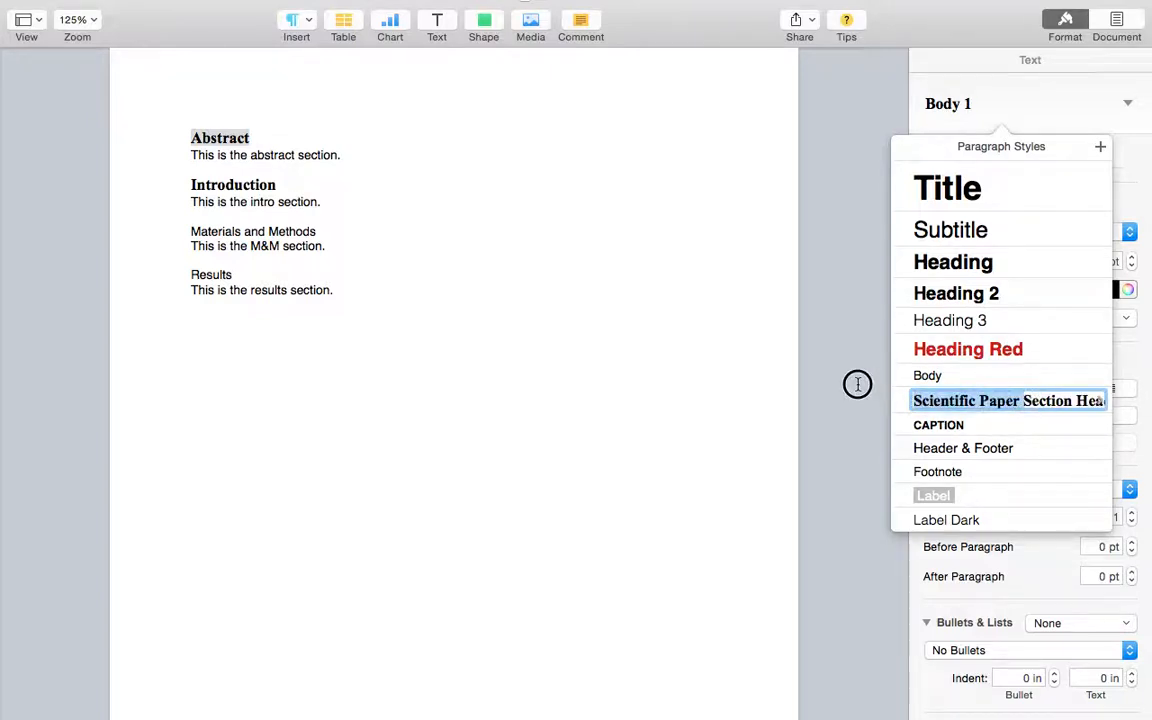
{"action": "key", "text": "BackSpace"}
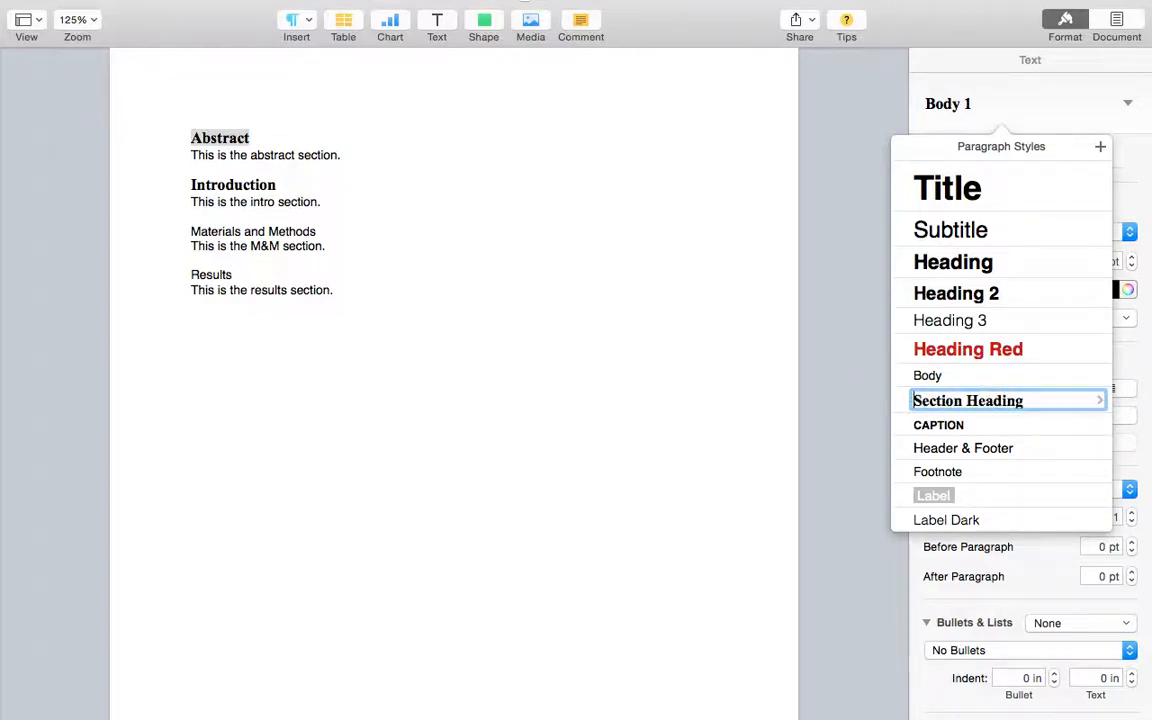
{"action": "left_click", "coordinate": [1040, 400]}
{"action": "key", "text": "Return"}
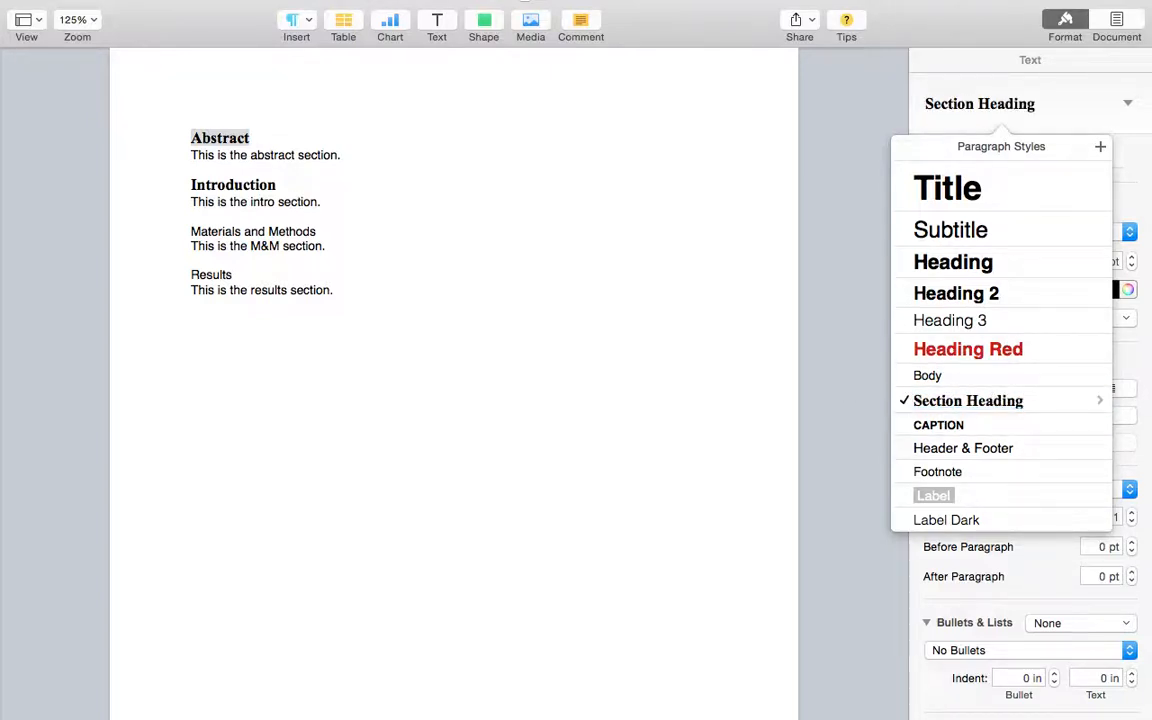
{"action": "key", "text": "Escape"}
Step: Move the "Section Heading" style directly below Title in the list of paragraph styles
{"action": "double_click", "coordinate": [226, 136]}
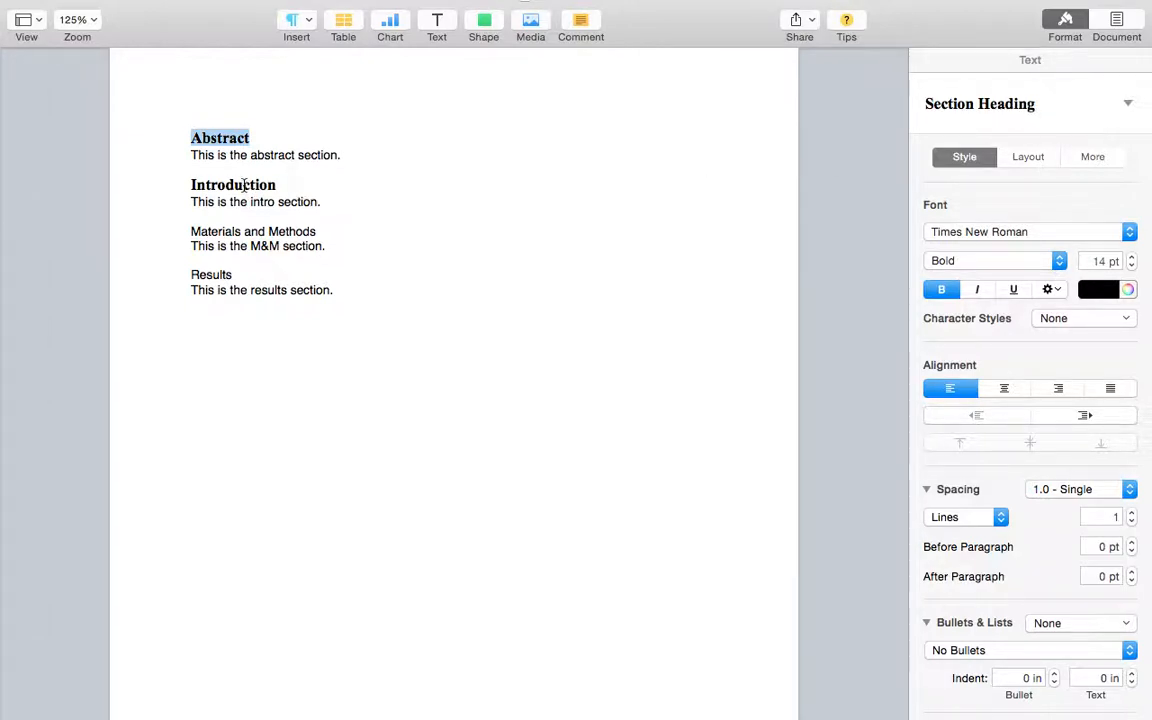
{"action": "left_click", "coordinate": [1078, 105]}
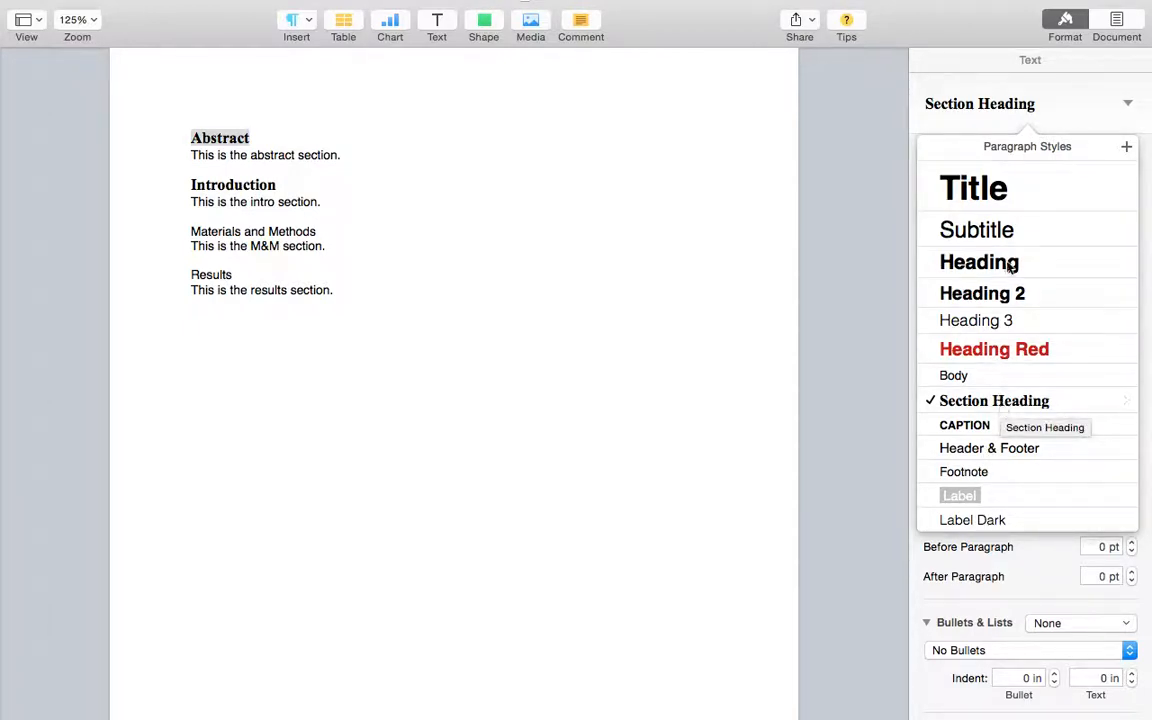
{"action": "left_click_drag", "start_coordinate": [996, 408], "coordinate": [1001, 235]}
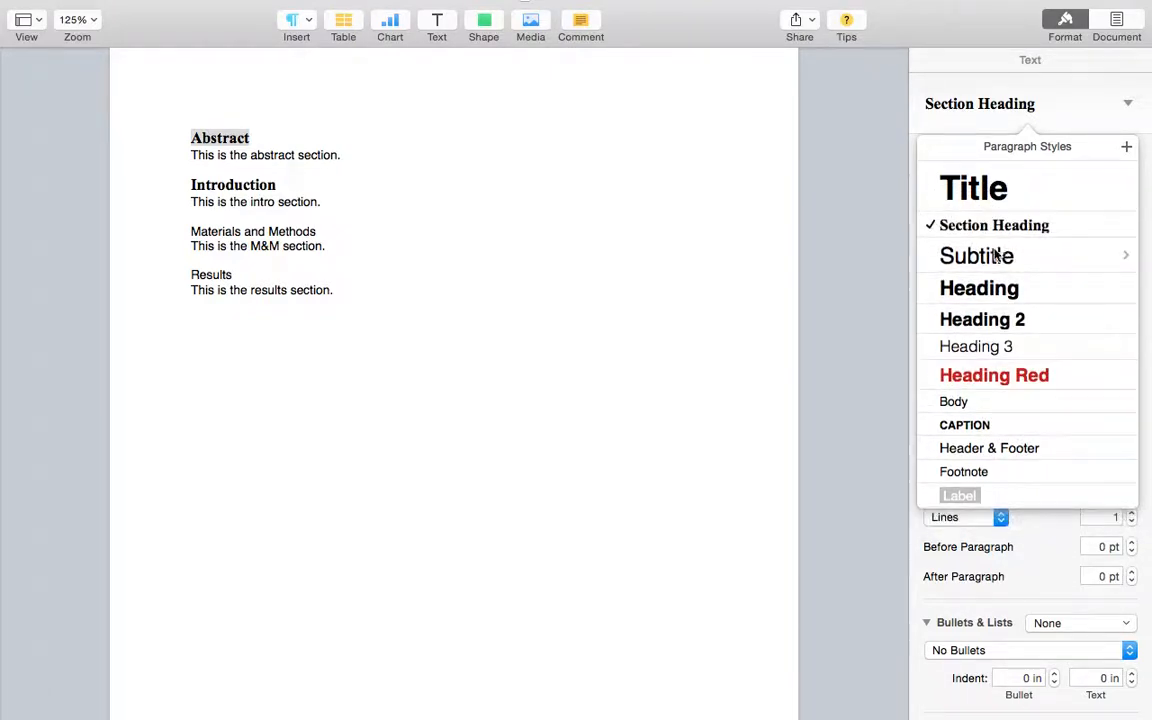
{"action": "left_click", "coordinate": [1126, 256]}
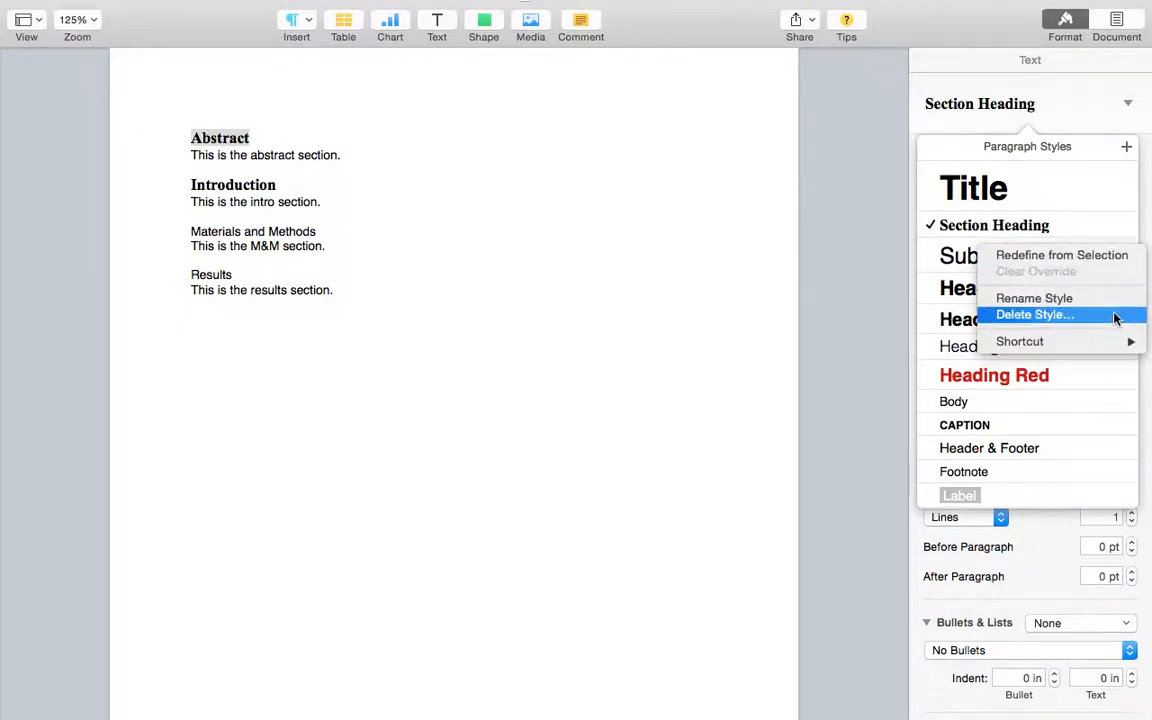
{"action": "left_click", "coordinate": [1147, 238]}
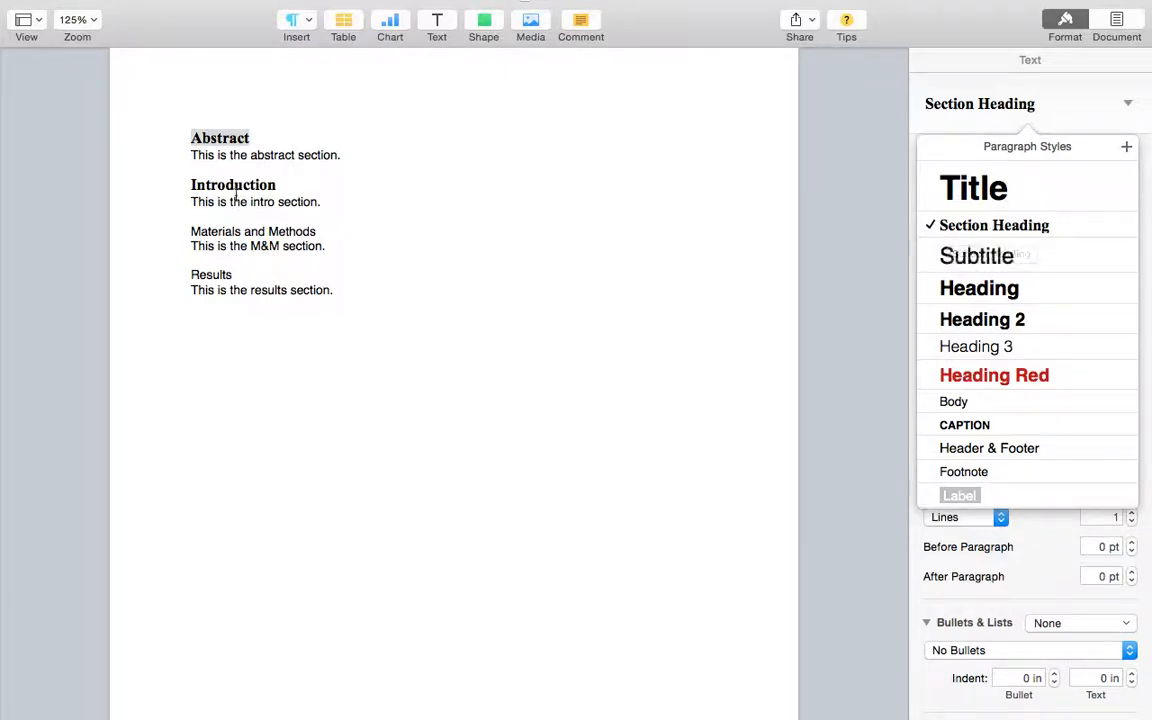
Step: Apply the "Section Heading" paragraph style to the "Introduction" heading and check it against the "Abstract" heading
{"action": "left_click", "coordinate": [229, 133]}
{"action": "double_click", "coordinate": [225, 185]}
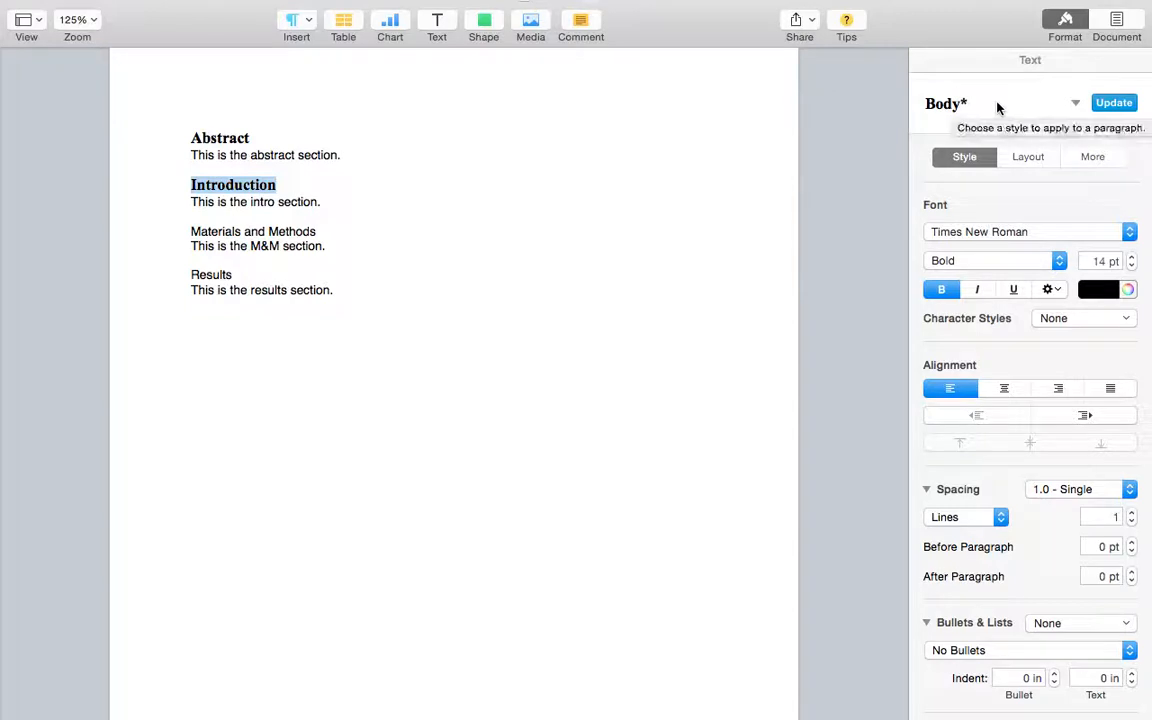
{"action": "left_click", "coordinate": [997, 108]}
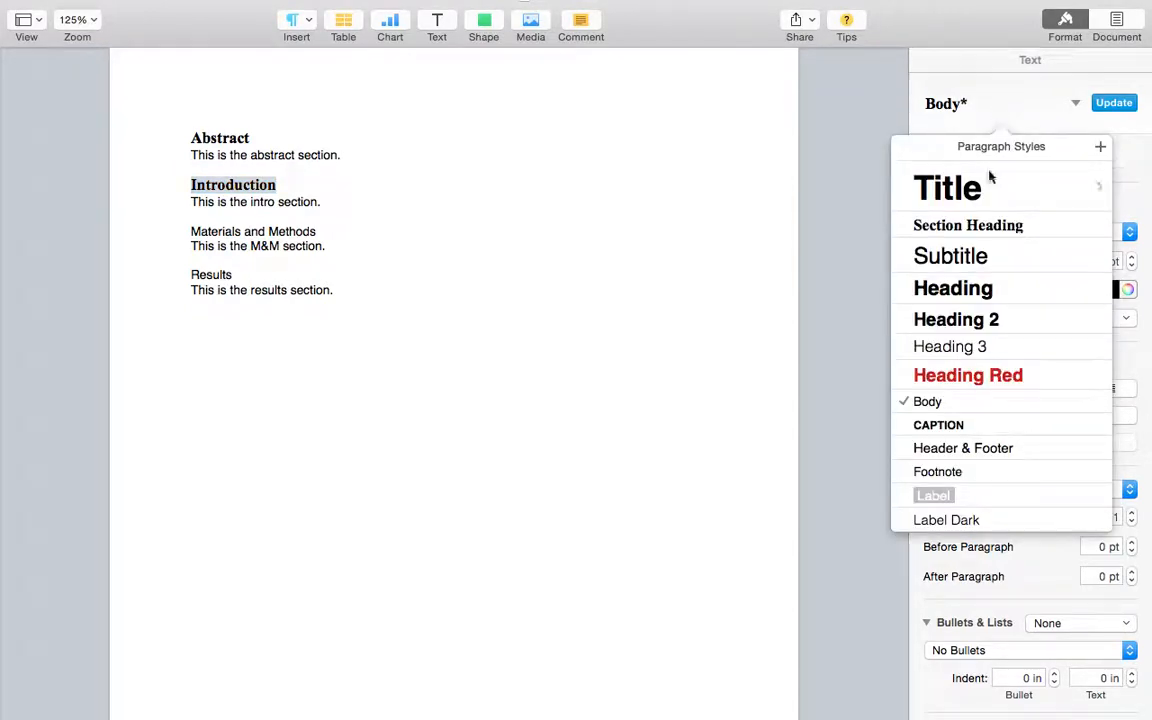
{"action": "left_click", "coordinate": [987, 227]}
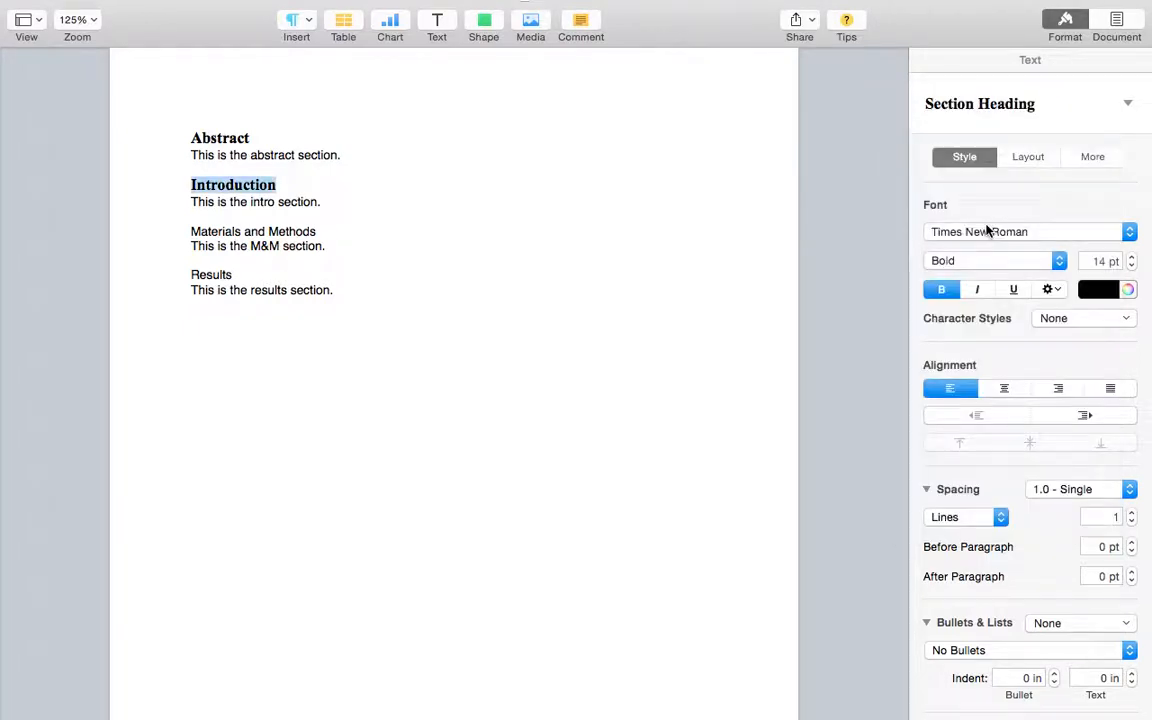
{"action": "left_click", "coordinate": [277, 184]}
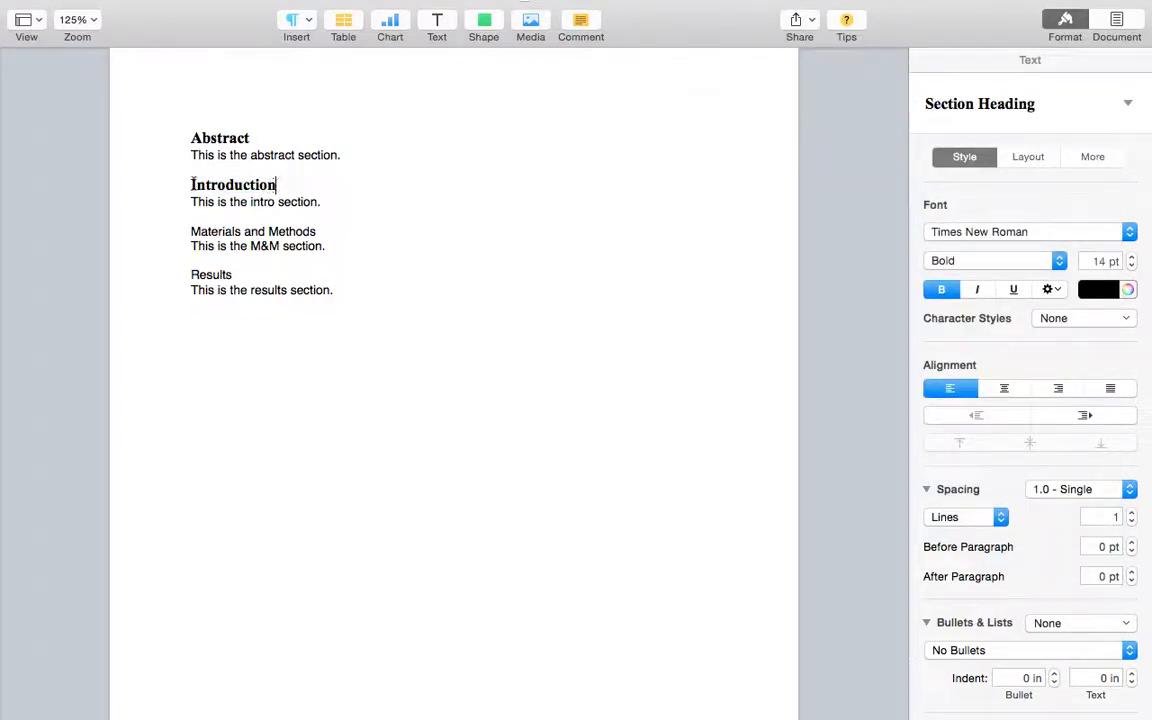
{"action": "left_click_drag", "start_coordinate": [192, 185], "coordinate": [277, 185]}
{"action": "double_click", "coordinate": [224, 139]}
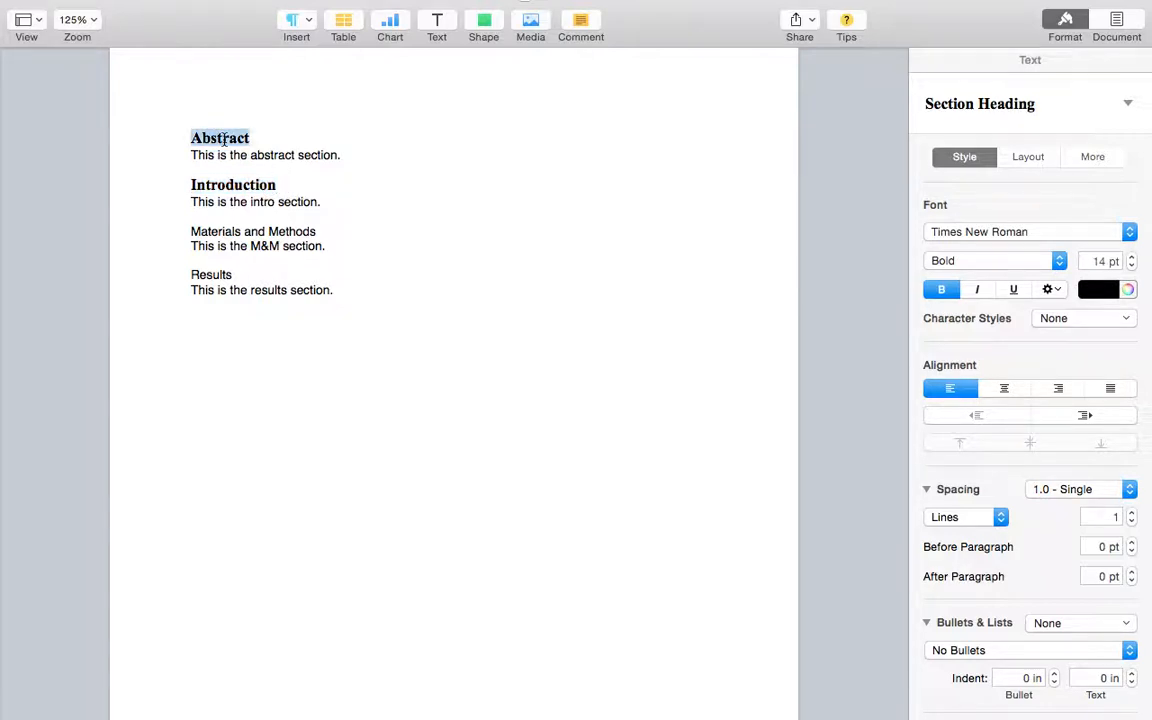
Step: Apply the "Section Heading" paragraph style to the "Materials and Methods" heading
{"action": "left_click", "coordinate": [318, 231]}
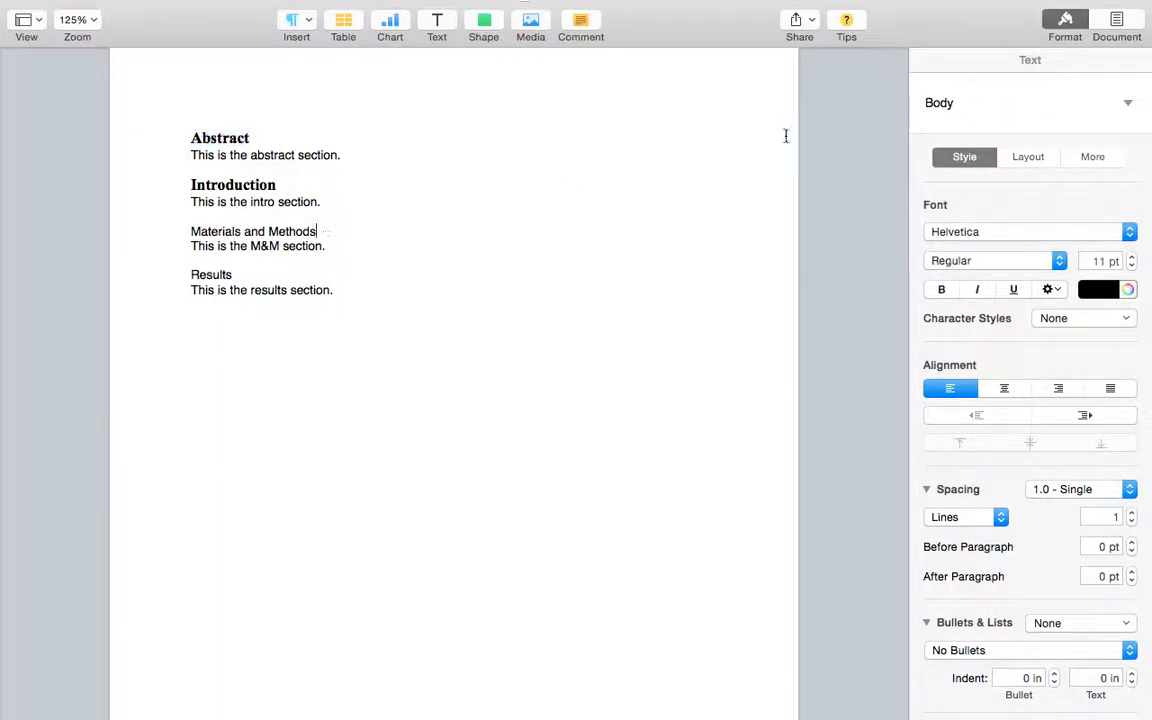
{"action": "left_click", "coordinate": [1082, 99]}
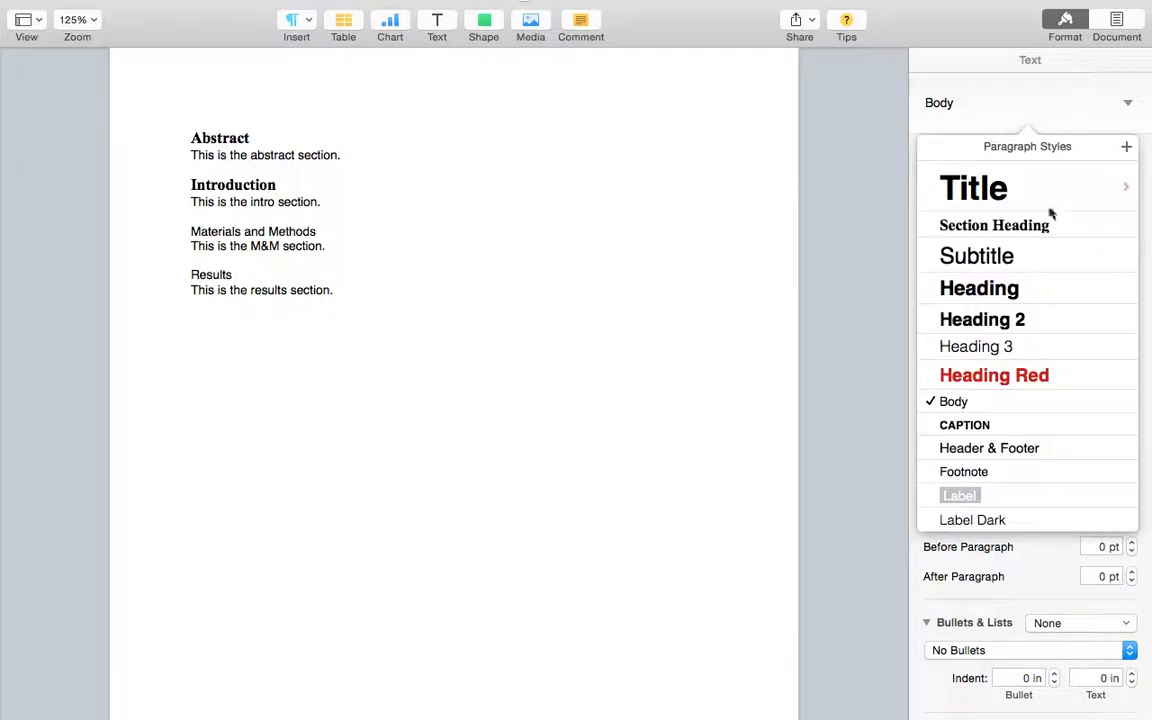
{"action": "left_click", "coordinate": [376, 246]}
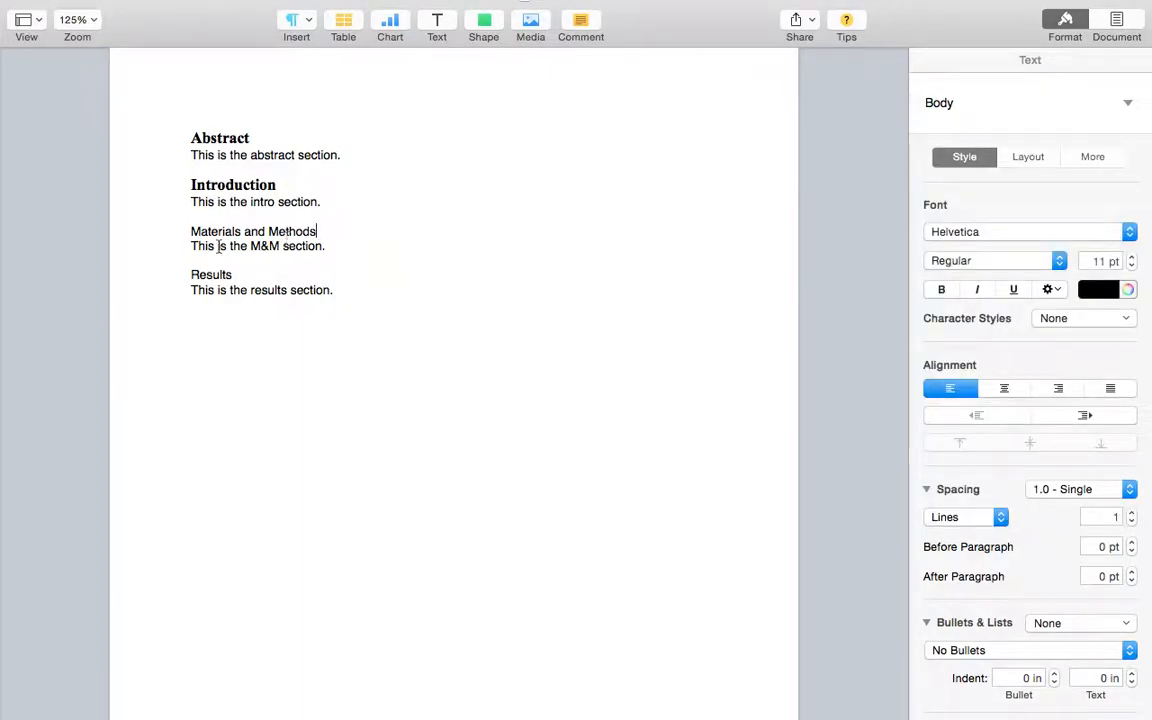
{"action": "left_click_drag", "start_coordinate": [187, 231], "coordinate": [318, 232]}
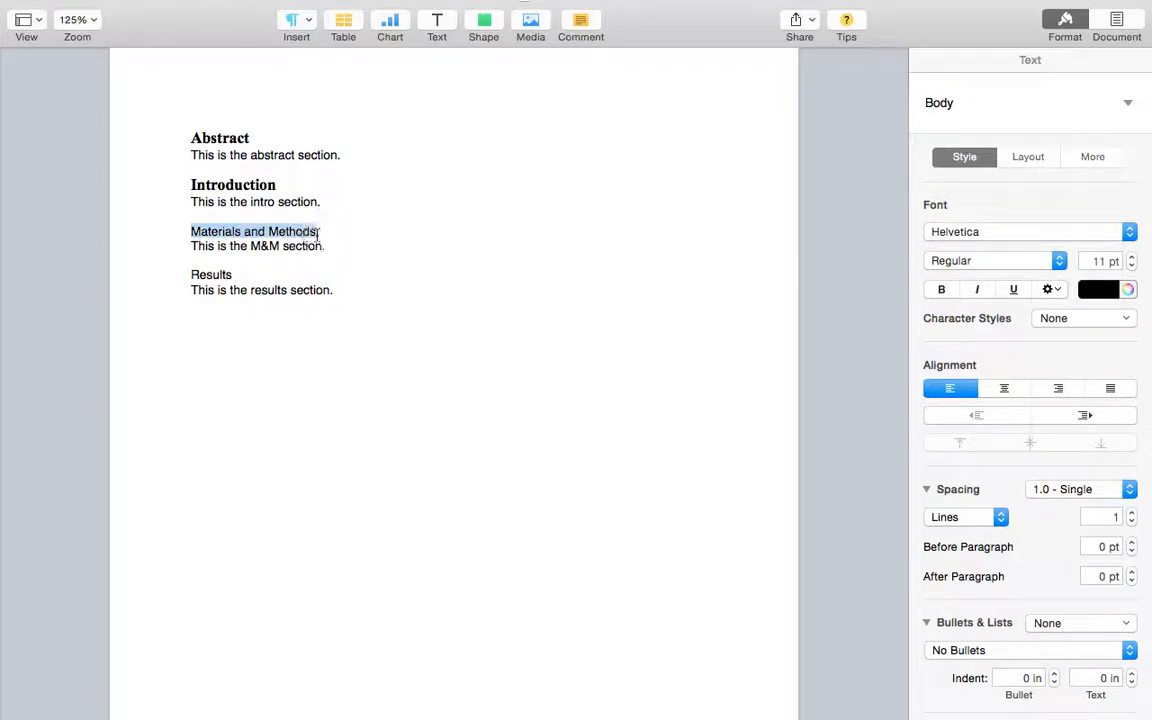
{"action": "left_click", "coordinate": [324, 232]}
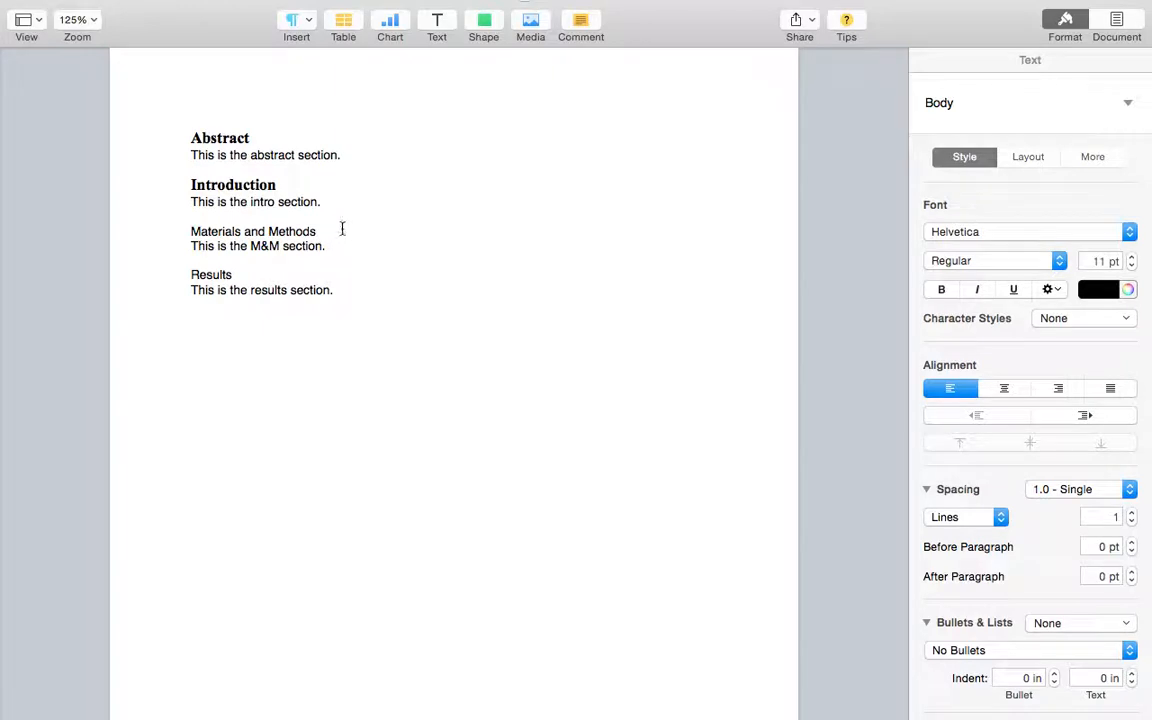
{"action": "left_click", "coordinate": [190, 231]}
{"action": "left_click", "coordinate": [319, 231]}
{"action": "left_click", "coordinate": [1011, 112]}
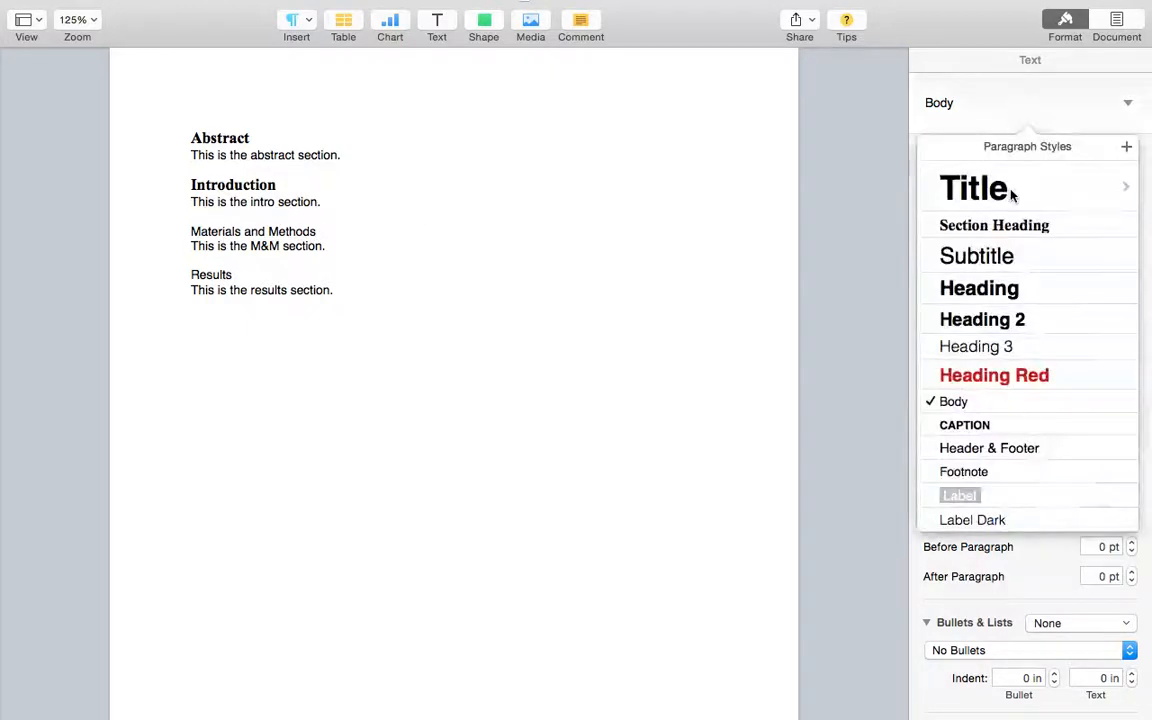
{"action": "left_click", "coordinate": [400, 212]}
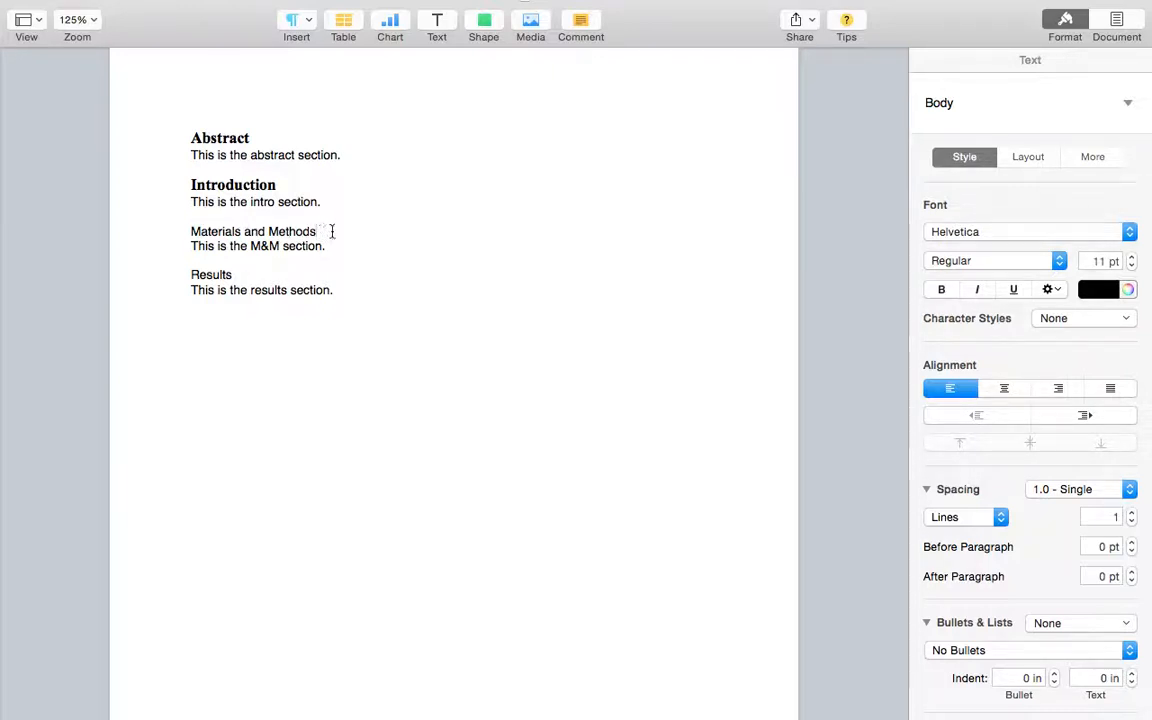
{"action": "left_click", "coordinate": [1023, 104]}
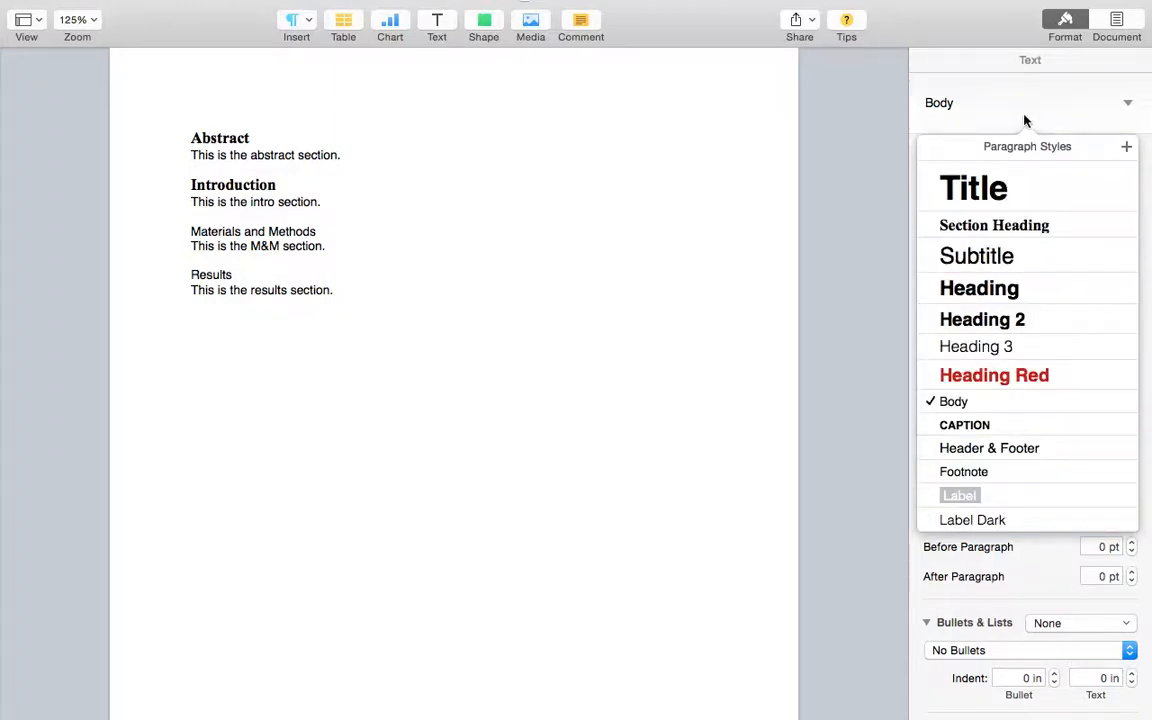
{"action": "left_click", "coordinate": [1018, 228]}
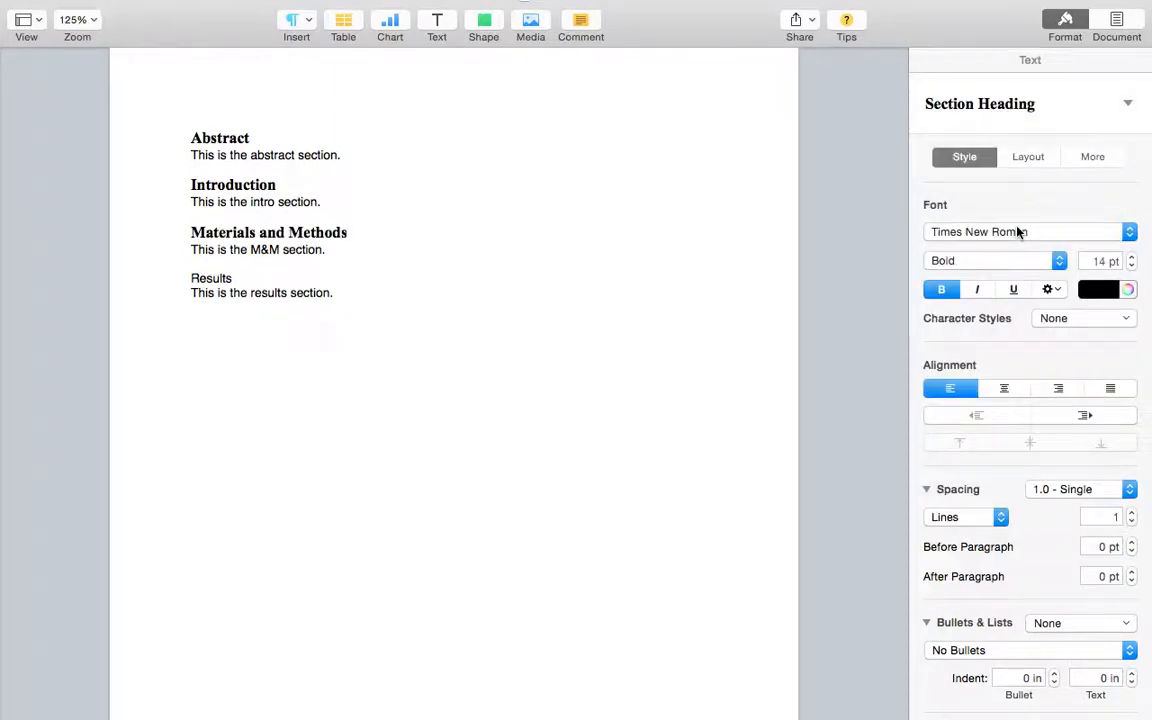
Step: Apply the "Section Heading" paragraph style to the "Results" heading
{"action": "left_click", "coordinate": [234, 278]}
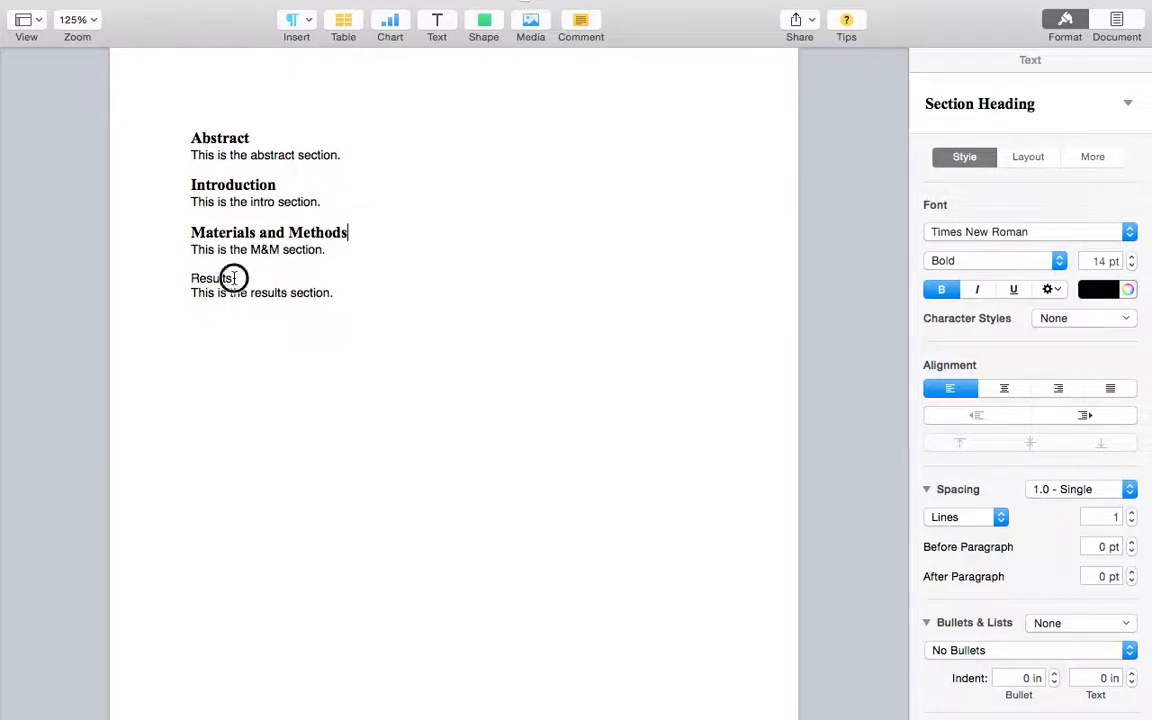
{"action": "left_click", "coordinate": [1003, 103]}
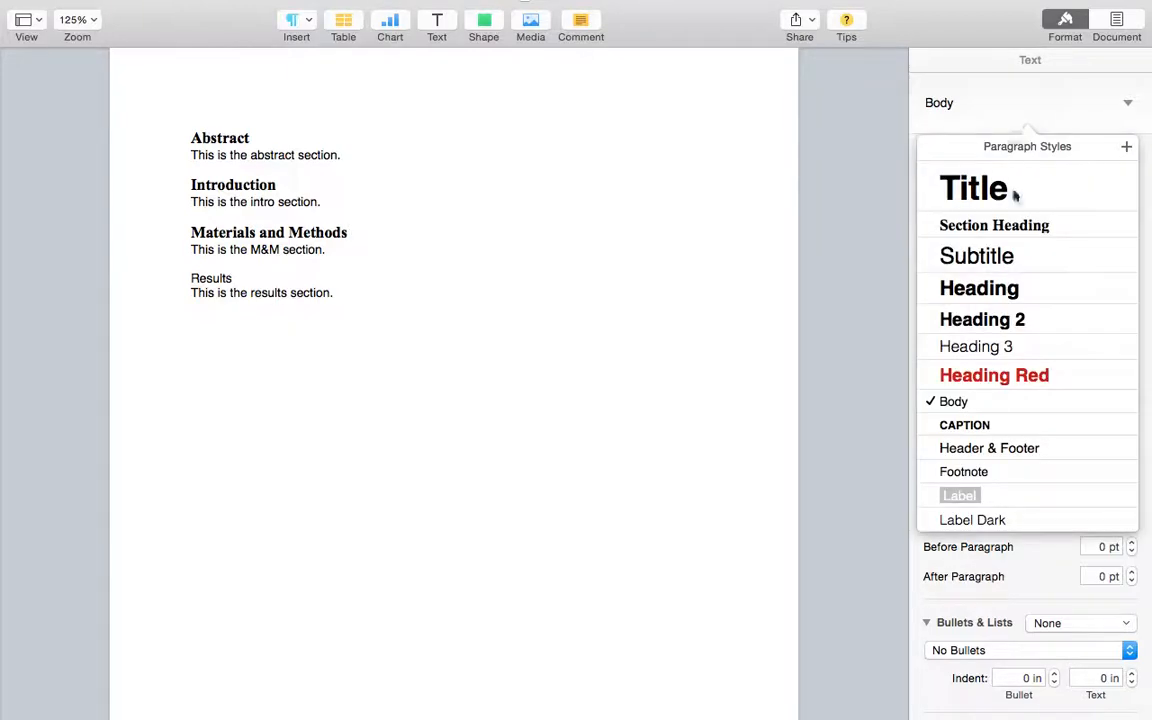
{"action": "left_click", "coordinate": [1005, 226]}
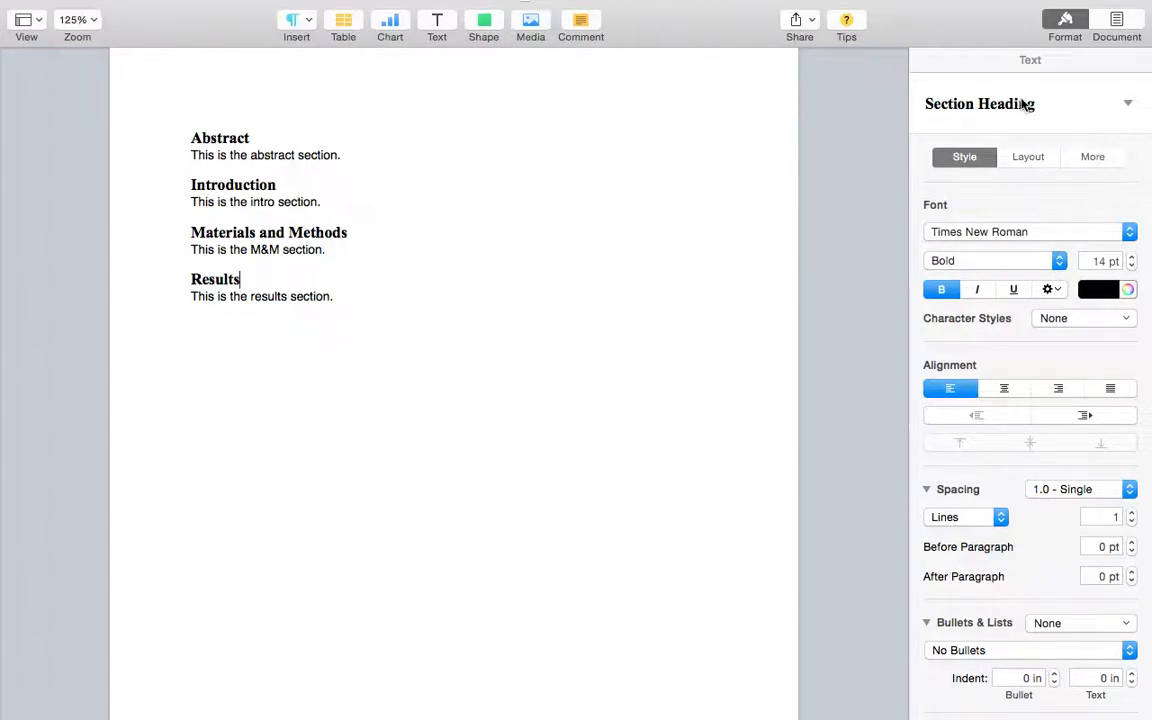
Step: Append "- Hello" to the "Abstract" heading and remove the bold formatting from the word "Hello"
{"action": "left_click", "coordinate": [310, 137]}
{"action": "type", "text": "- Hell"}
{"action": "key", "text": "shift+Left"}
{"action": "key", "text": "shift+Left"}
{"action": "key", "text": "shift+Left"}
{"action": "key", "text": "shift+Left"}
{"action": "key", "text": "shift+Left"}
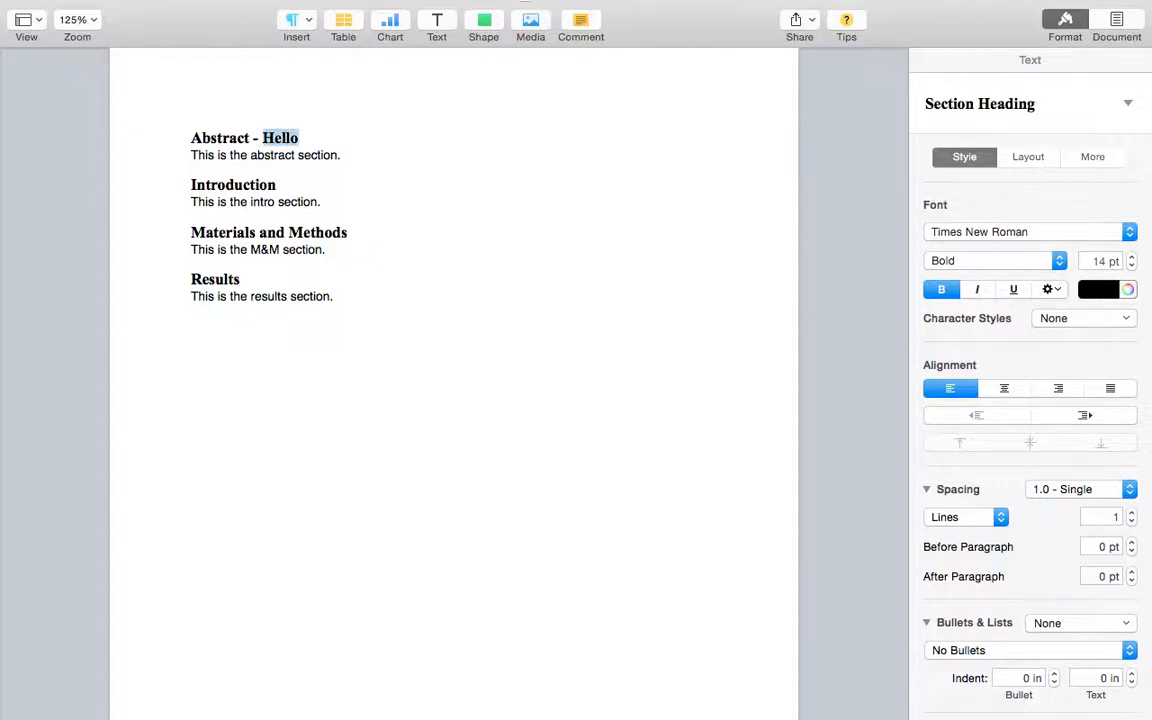
{"action": "key", "text": "super+b"}
{"action": "left_click", "coordinate": [348, 137]}
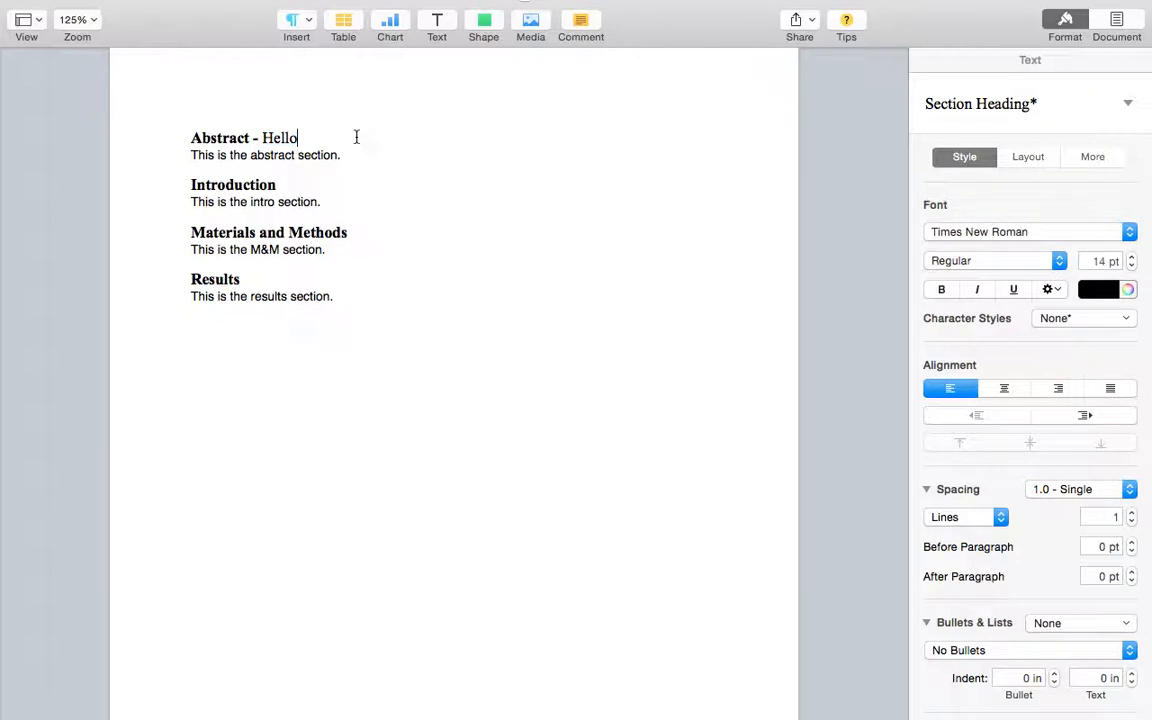
Step: Reapply the "Section Heading" style to the first heading and delete the "- Hello" text after "Abstract"
{"action": "left_click", "coordinate": [998, 105]}
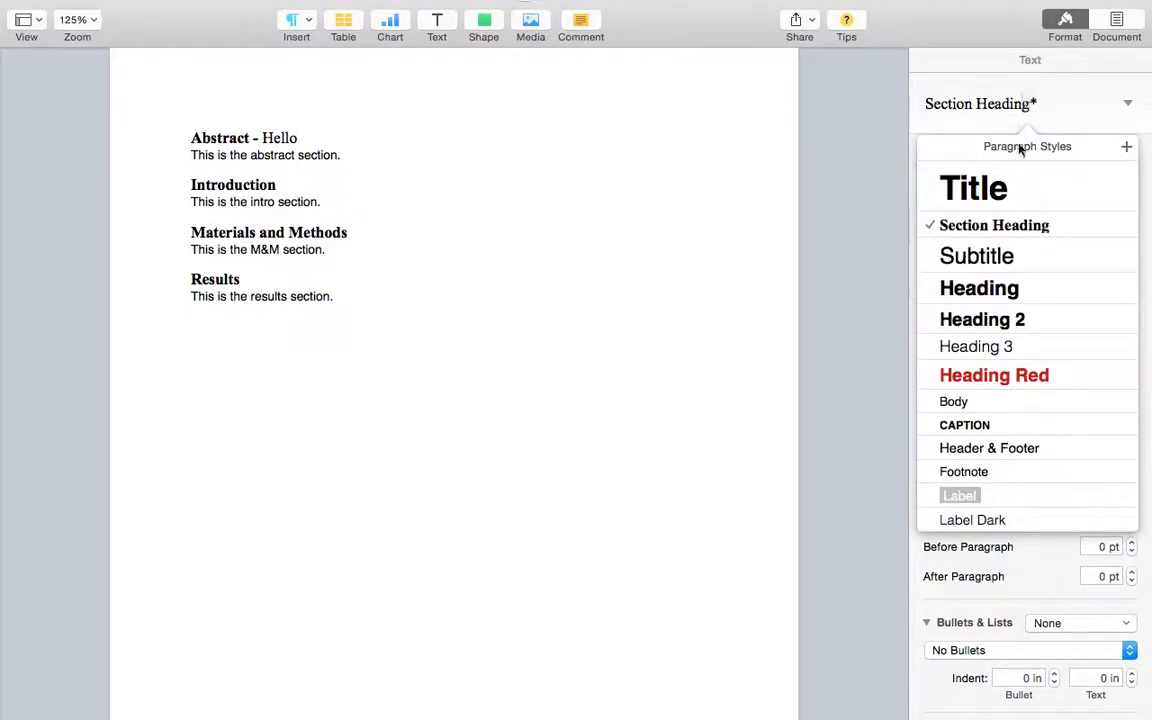
{"action": "left_click", "coordinate": [1004, 226]}
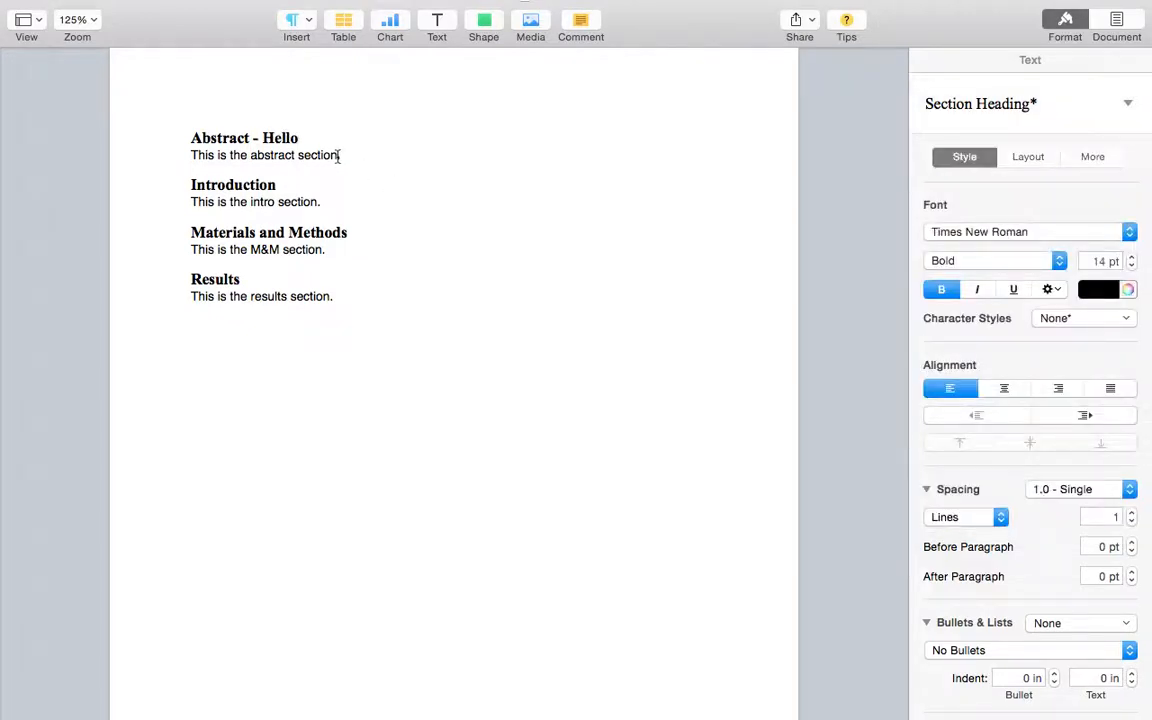
{"action": "left_click_drag", "start_coordinate": [253, 137], "coordinate": [296, 137]}
{"action": "key", "text": "BackSpace"}
{"action": "key", "text": "BackSpace"}
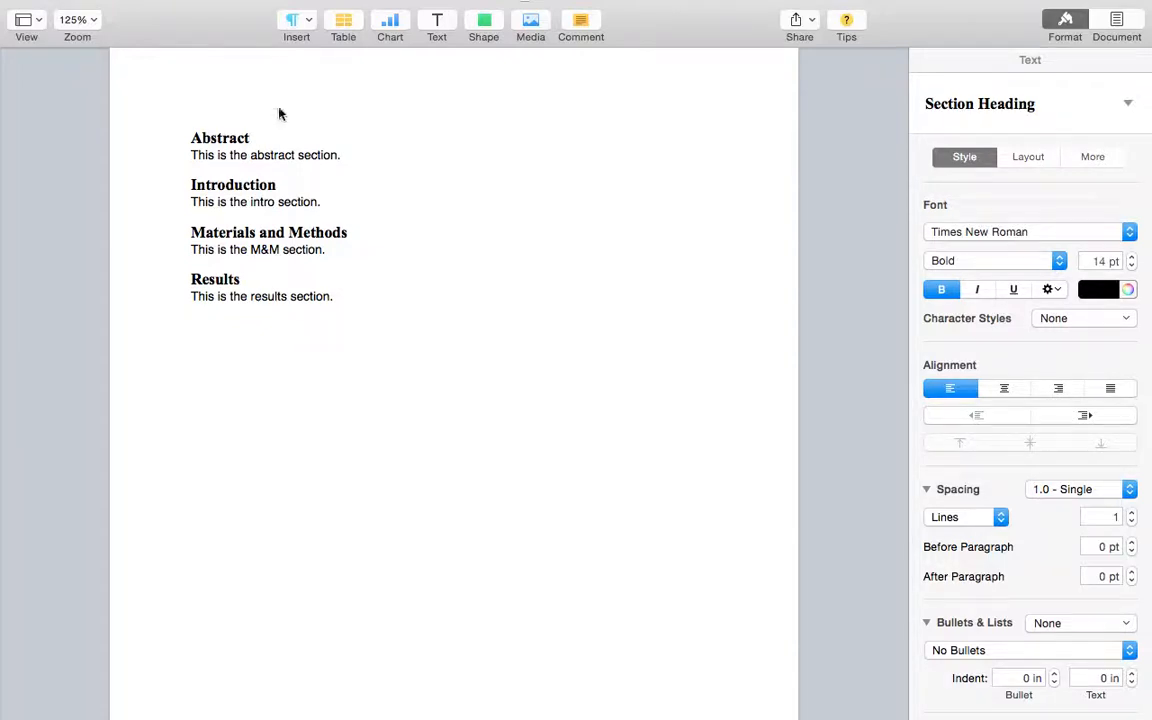
Step: Check the paragraph style and font size of the "Abstract" and "Introduction" headings
{"action": "double_click", "coordinate": [208, 137]}
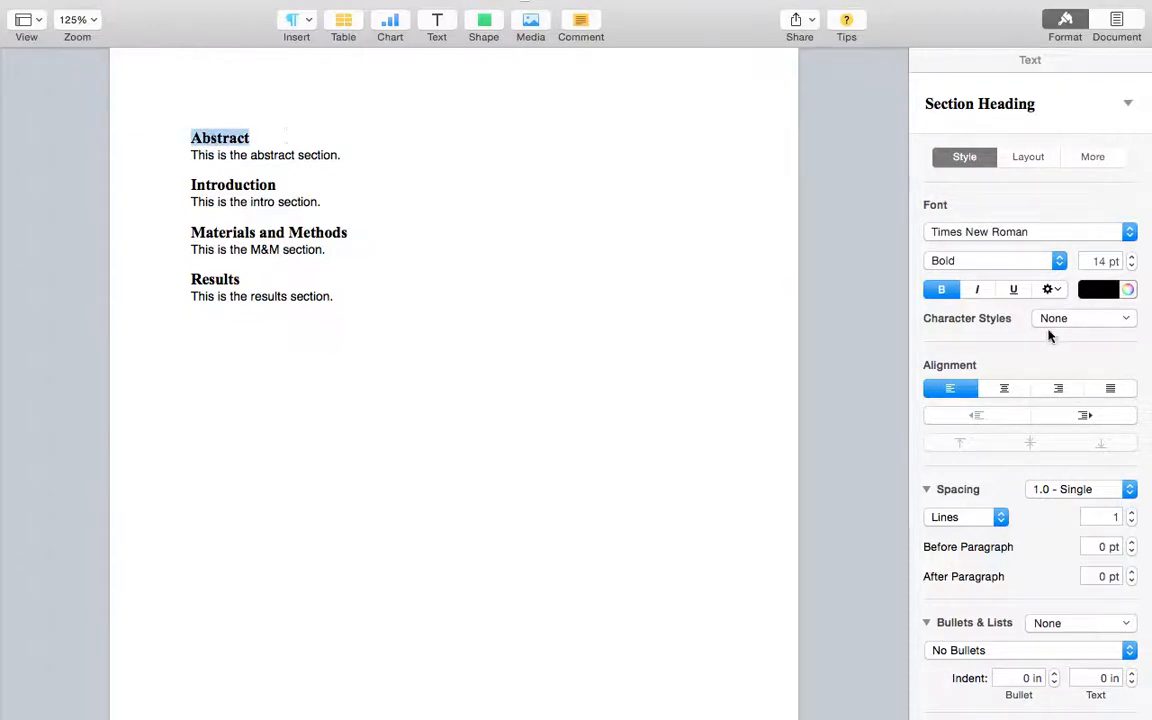
{"action": "left_click", "coordinate": [1097, 261]}
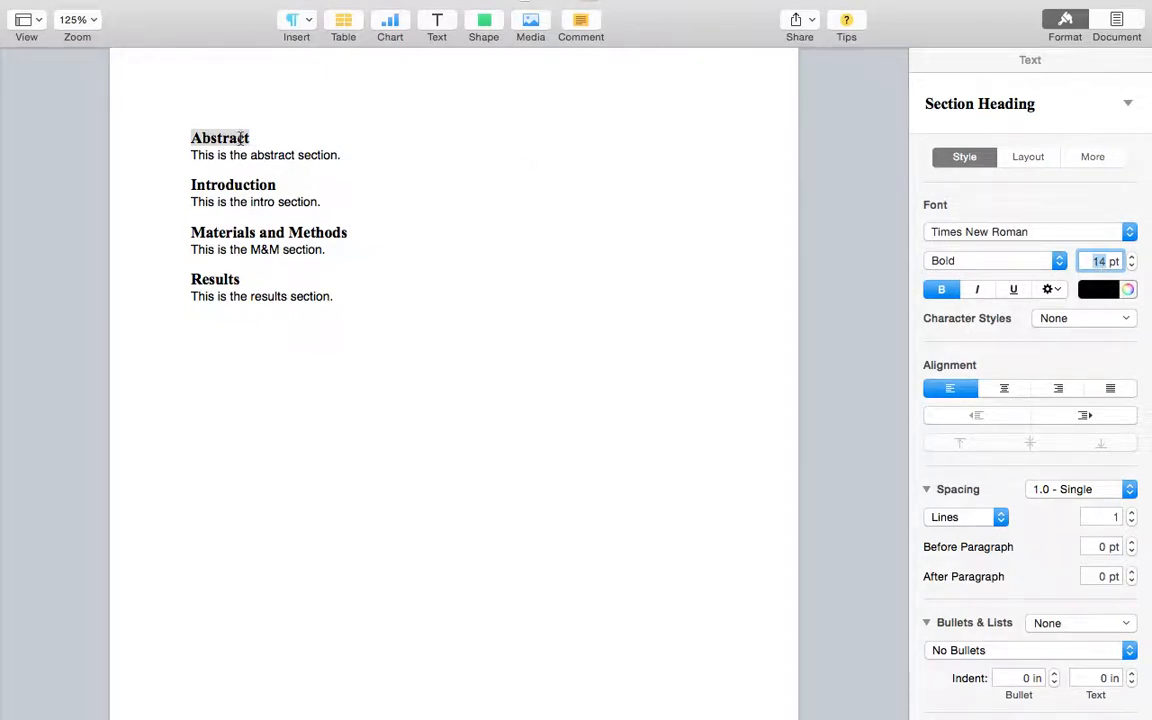
{"action": "double_click", "coordinate": [236, 138]}
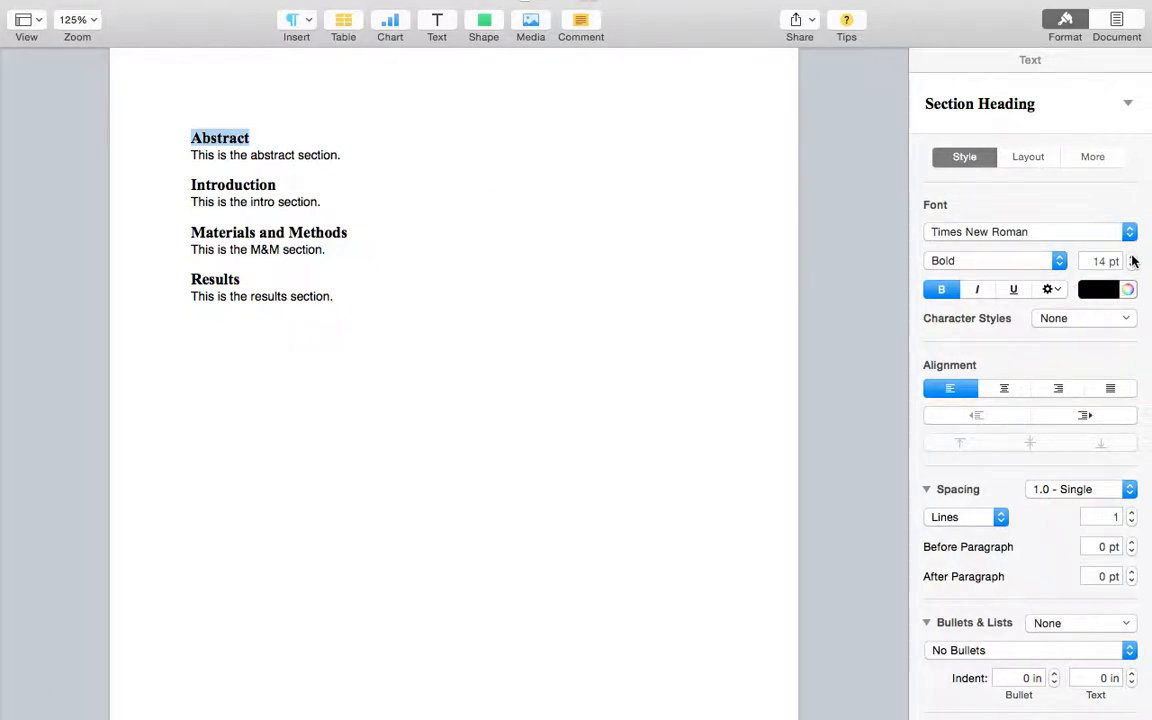
{"action": "left_click", "coordinate": [232, 185]}
{"action": "double_click", "coordinate": [232, 185]}
{"action": "double_click", "coordinate": [229, 137]}
{"action": "double_click", "coordinate": [233, 185]}
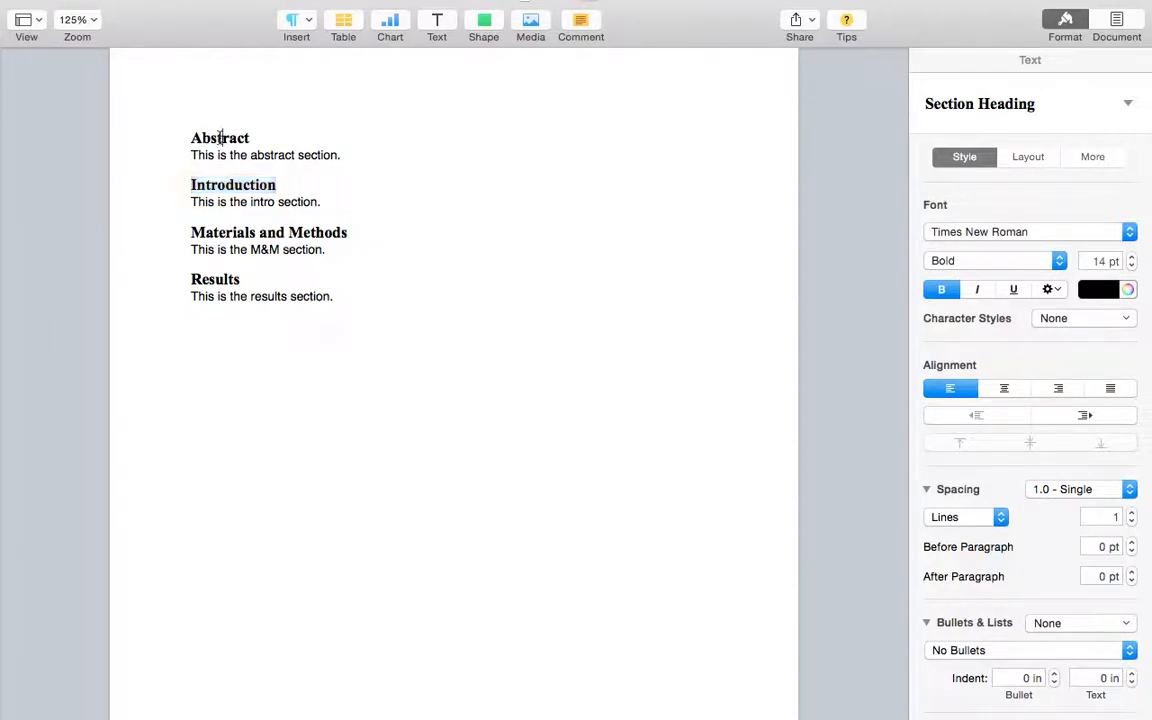
Step: Set the "Abstract" heading's font size to 16 pt and update the "Section Heading" style to match it
{"action": "double_click", "coordinate": [220, 138]}
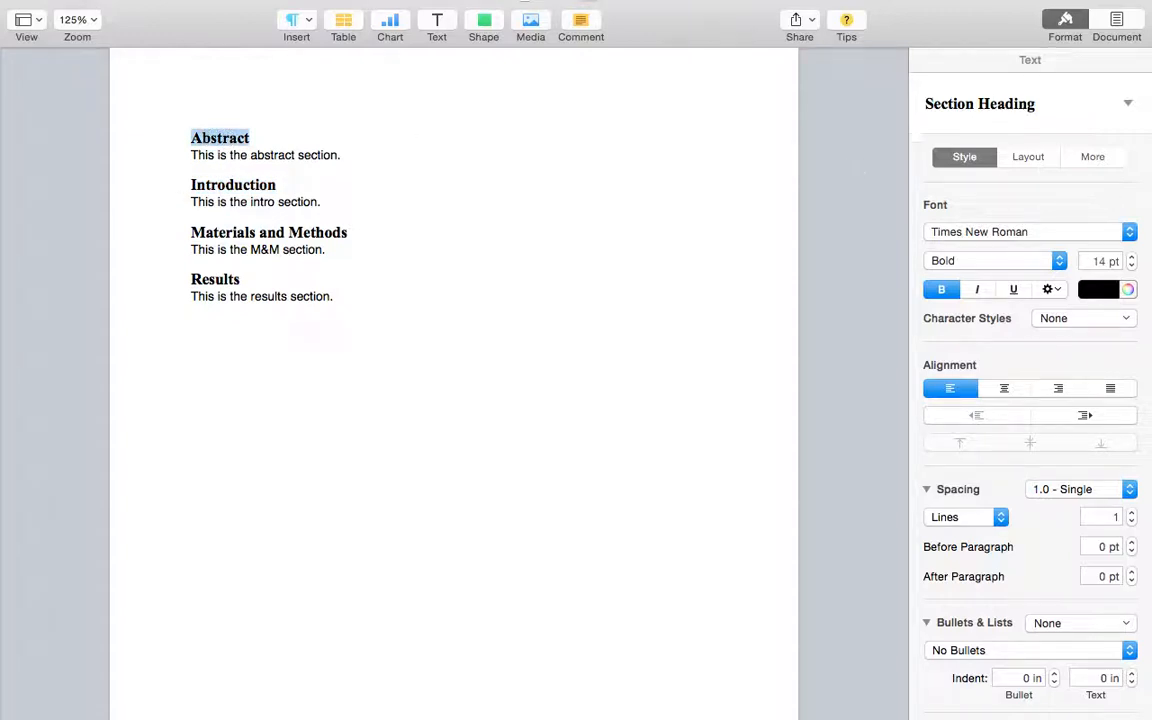
{"action": "left_click", "coordinate": [1132, 257]}
{"action": "left_click", "coordinate": [1132, 257]}
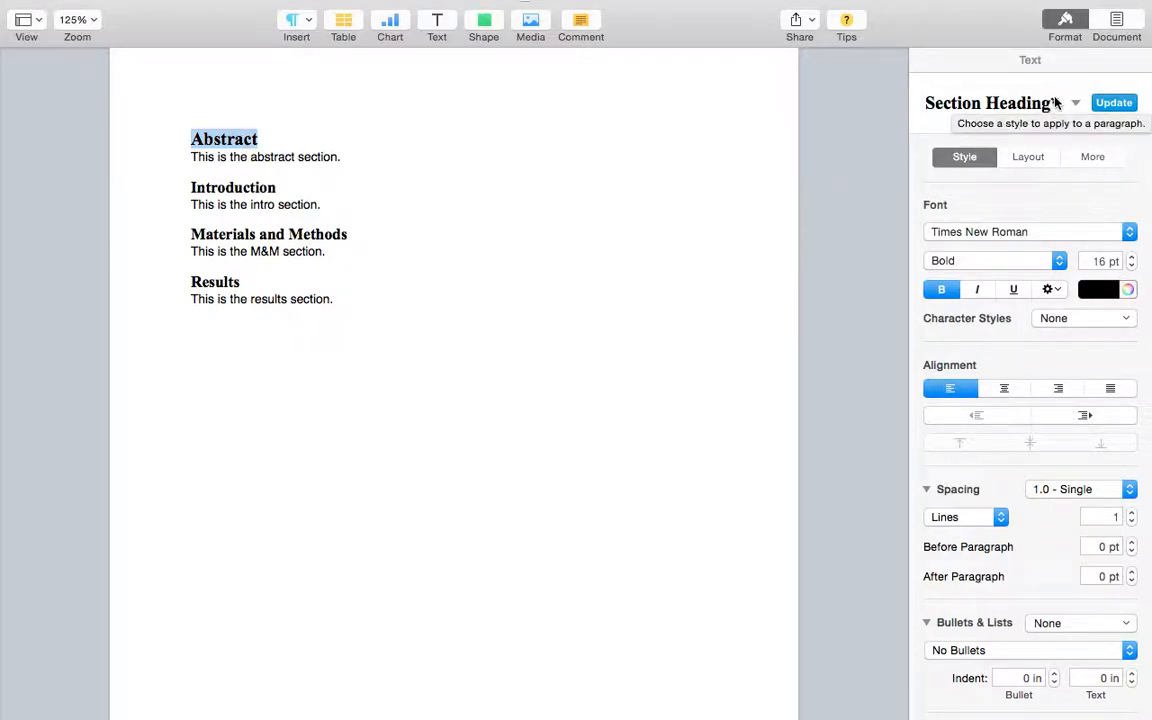
{"action": "left_click", "coordinate": [1112, 104]}
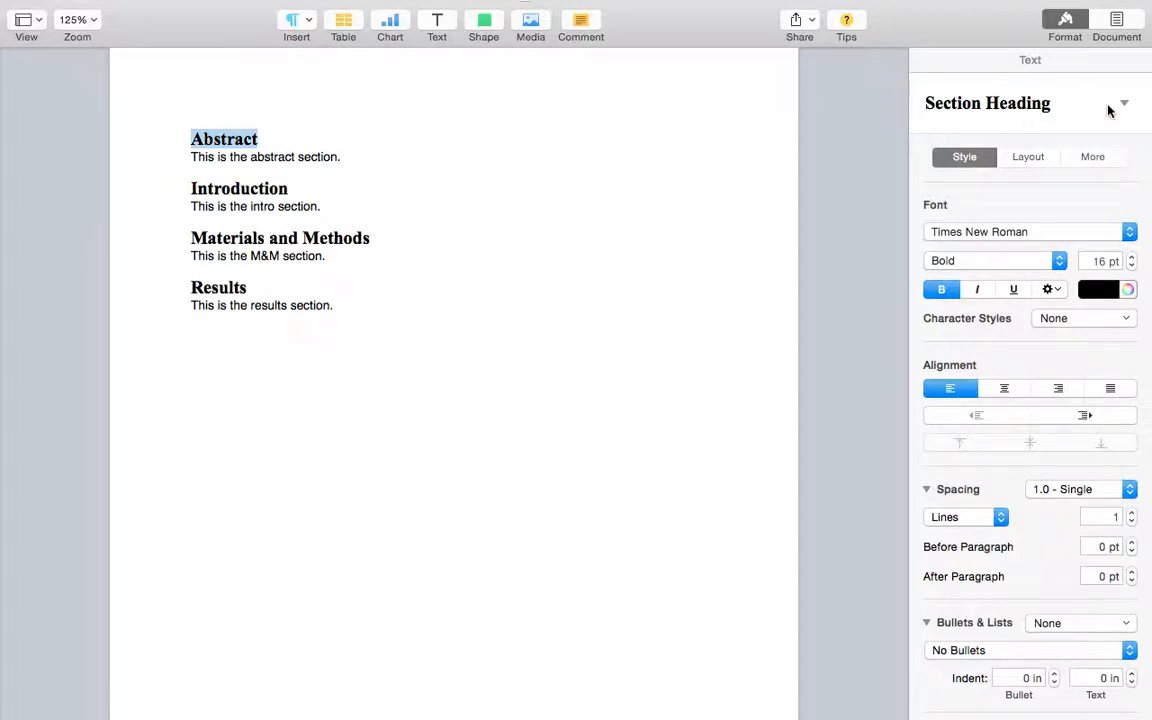
Step: Check the font size of each section heading, from "Abstract" through "Results", against the updated "Section Heading" style
{"action": "left_click", "coordinate": [291, 189]}
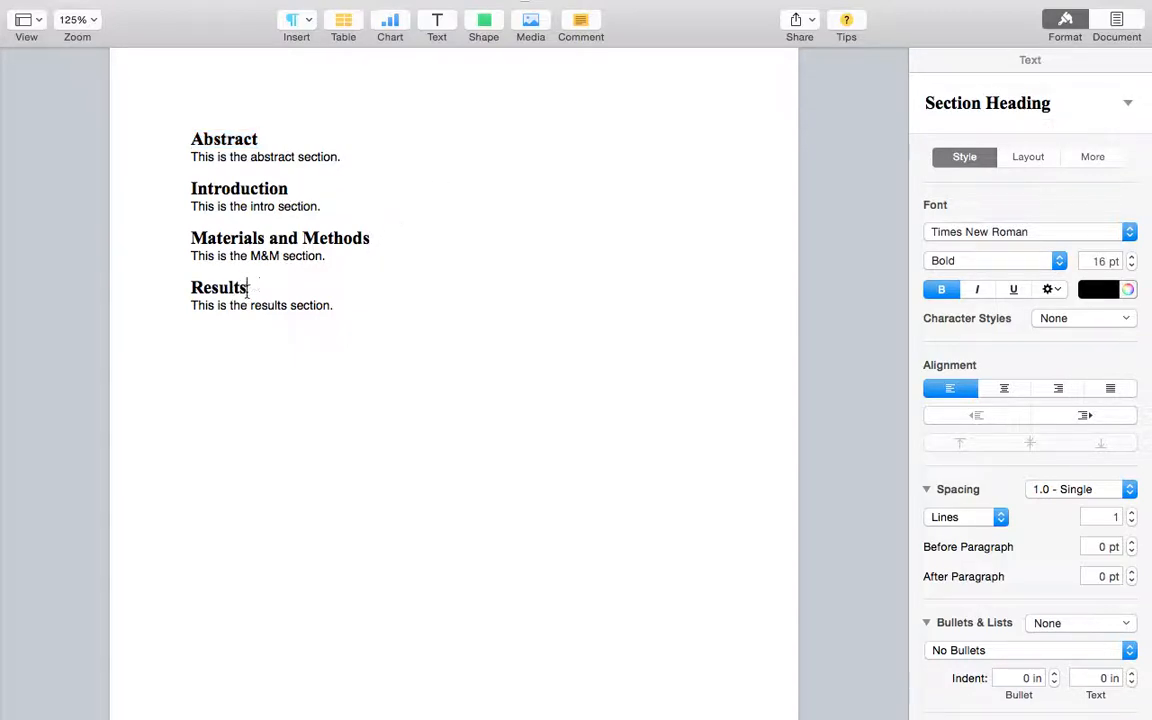
{"action": "double_click", "coordinate": [231, 137]}
{"action": "left_click", "coordinate": [252, 139]}
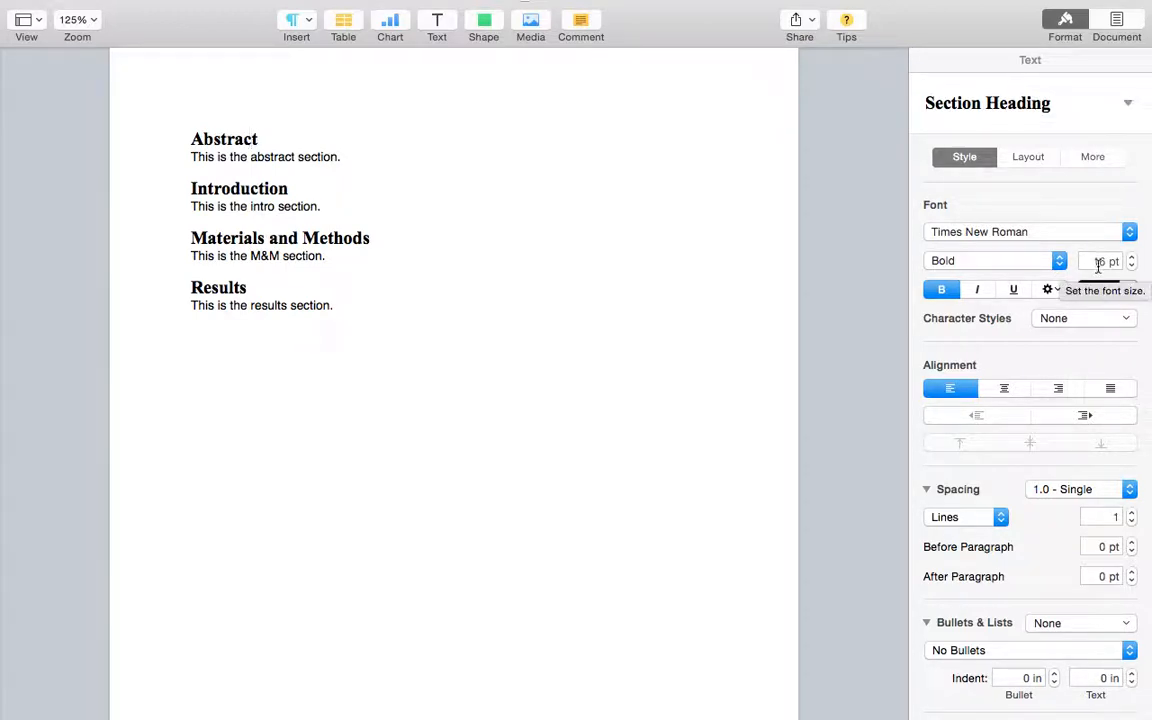
{"action": "double_click", "coordinate": [219, 190]}
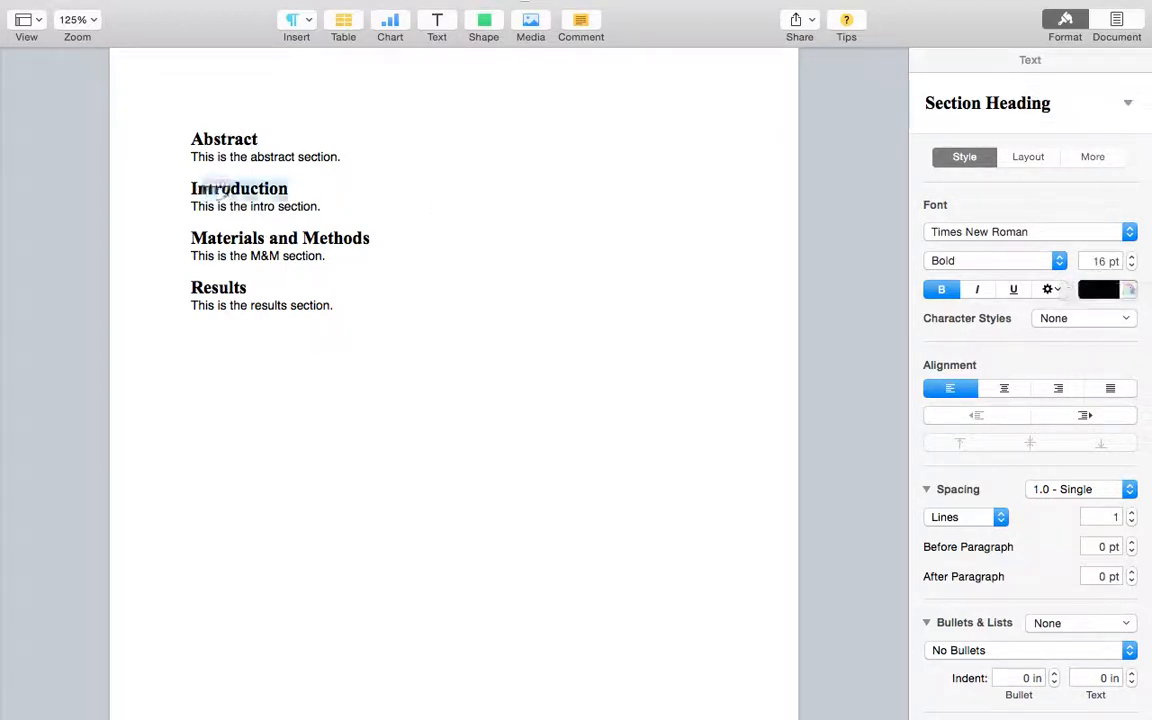
{"action": "double_click", "coordinate": [228, 238]}
{"action": "left_click", "coordinate": [377, 240]}
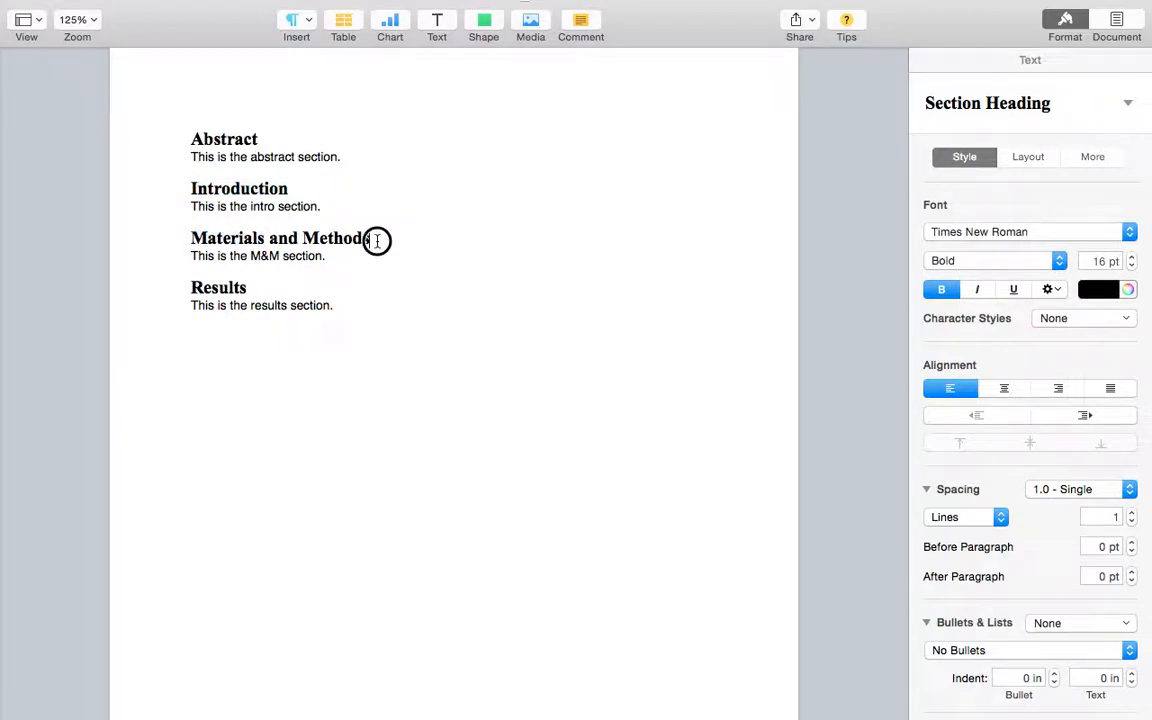
{"action": "double_click", "coordinate": [217, 288]}
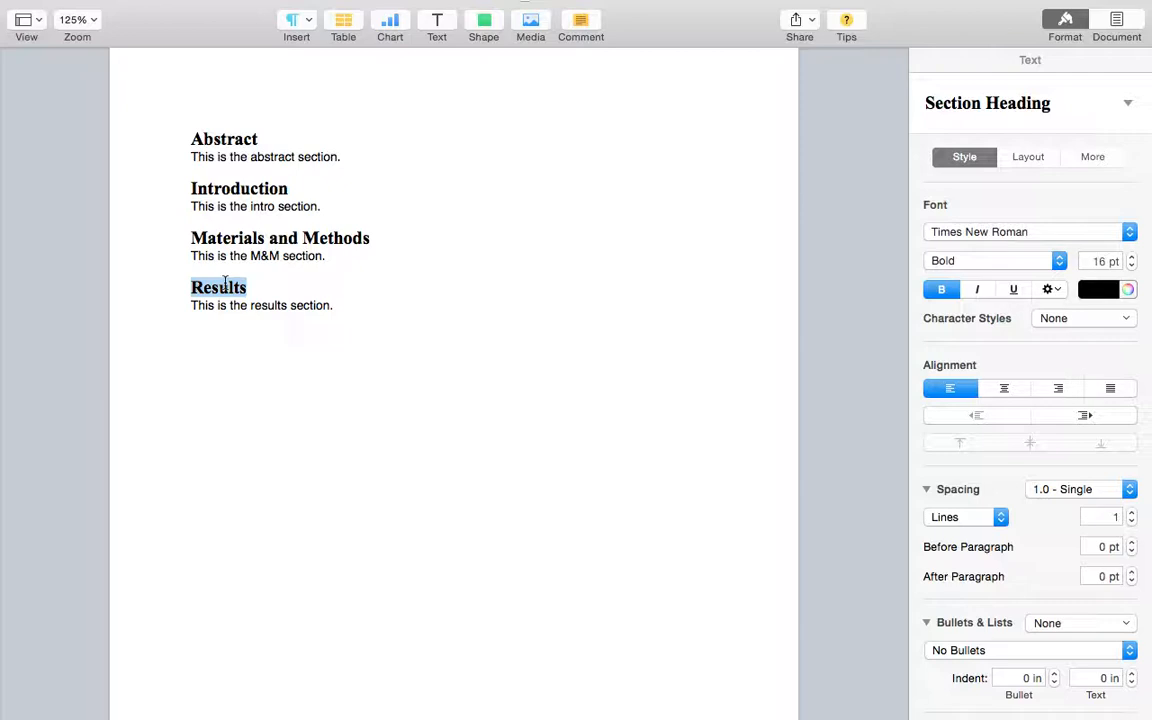
Step: Add a "Discussion" heading below the results section, separated by a blank line
{"action": "left_click", "coordinate": [245, 305]}
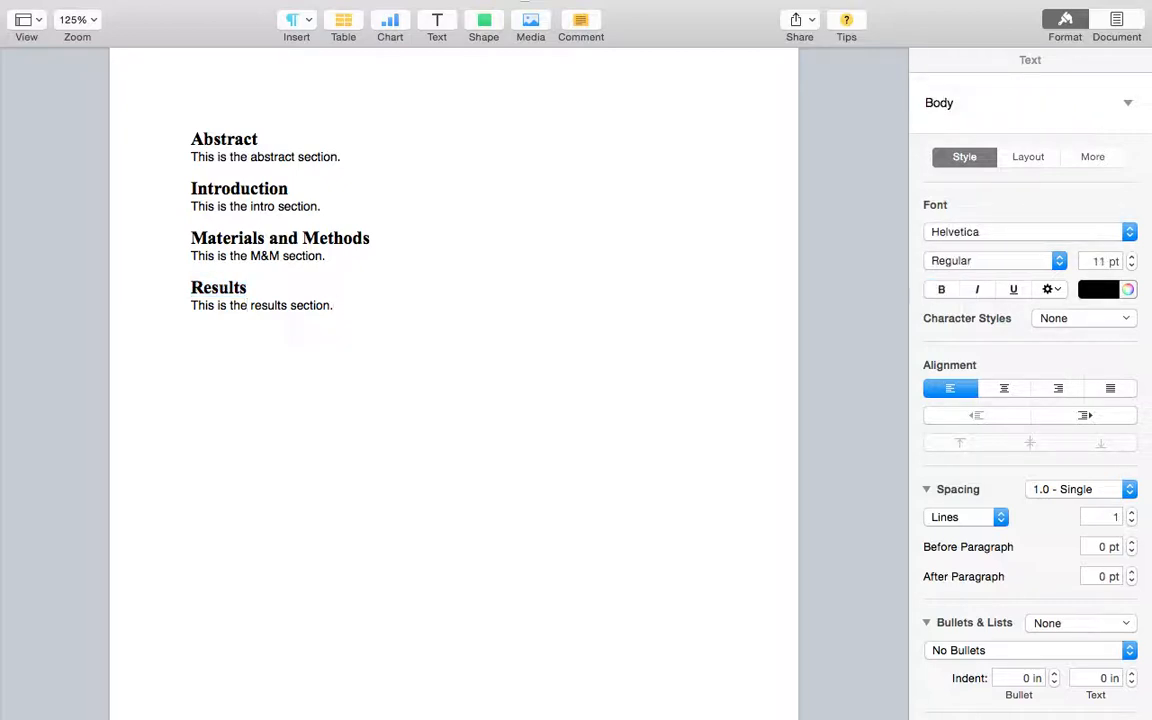
{"action": "key", "text": "Return"}
{"action": "type", "text": "Discussion"}
Step: Format the "Discussion" heading manually as bold, 16 pt Times New Roman
{"action": "left_click_drag", "start_coordinate": [248, 335], "coordinate": [208, 335]}
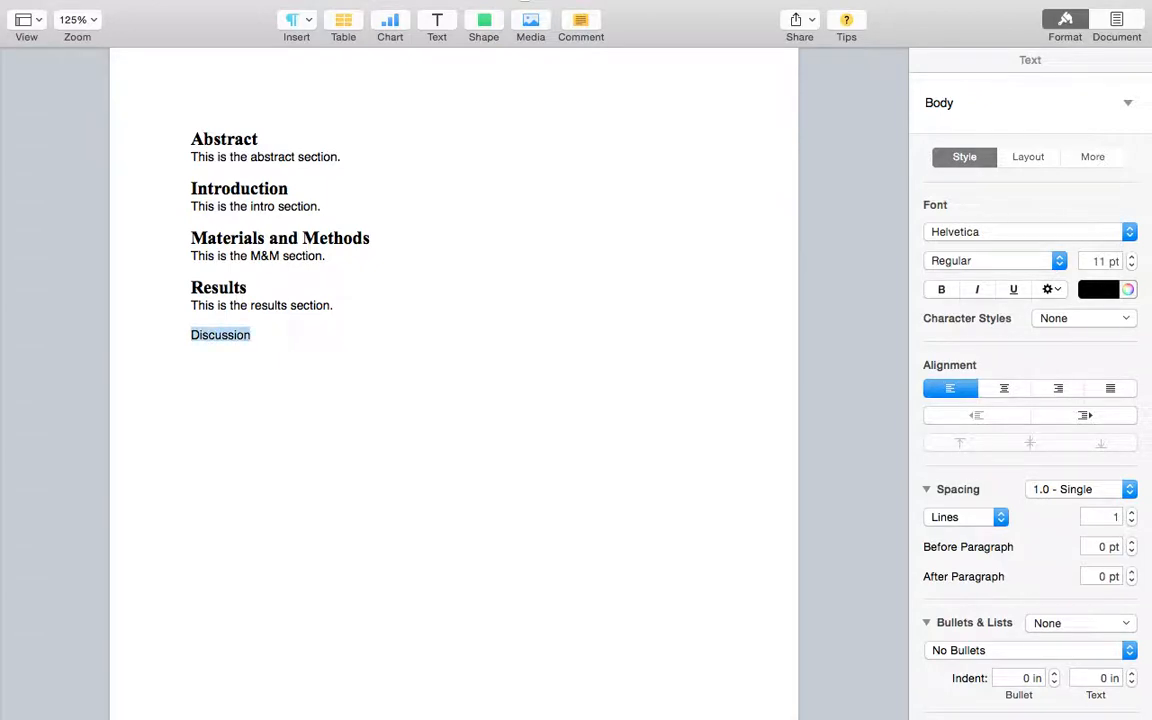
{"action": "key", "text": "super+b"}
{"action": "left_click", "coordinate": [1097, 261]}
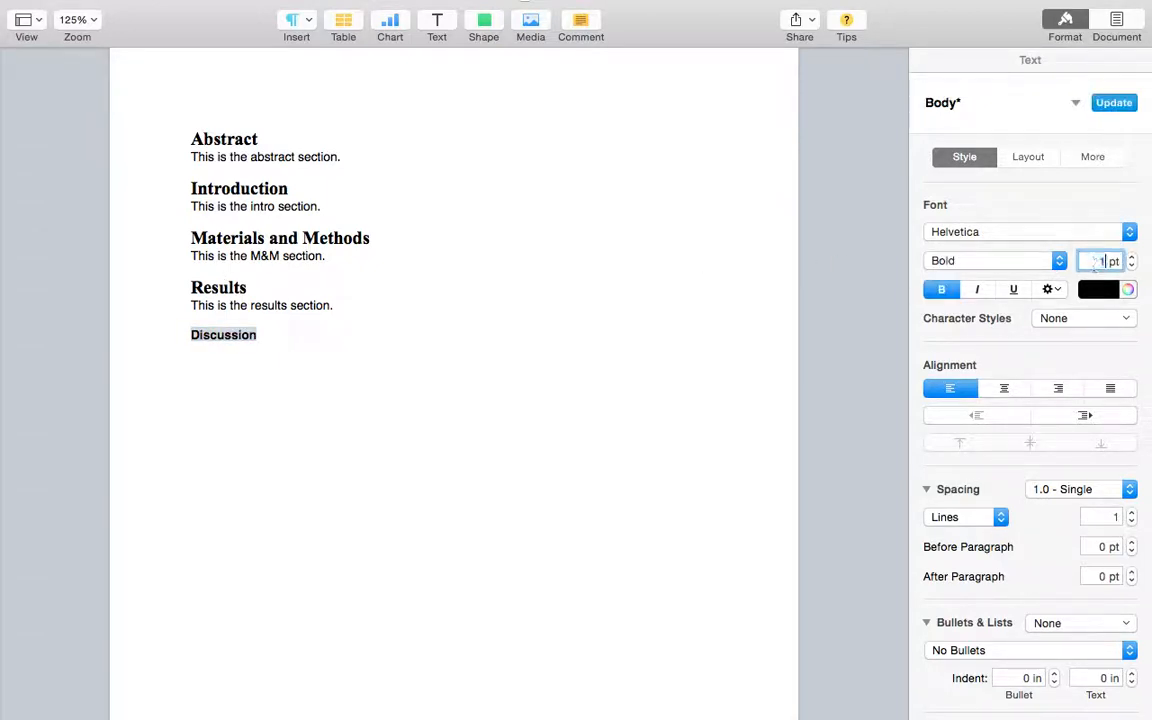
{"action": "type", "text": "6"}
{"action": "key", "text": "Return"}
{"action": "left_click", "coordinate": [1063, 231]}
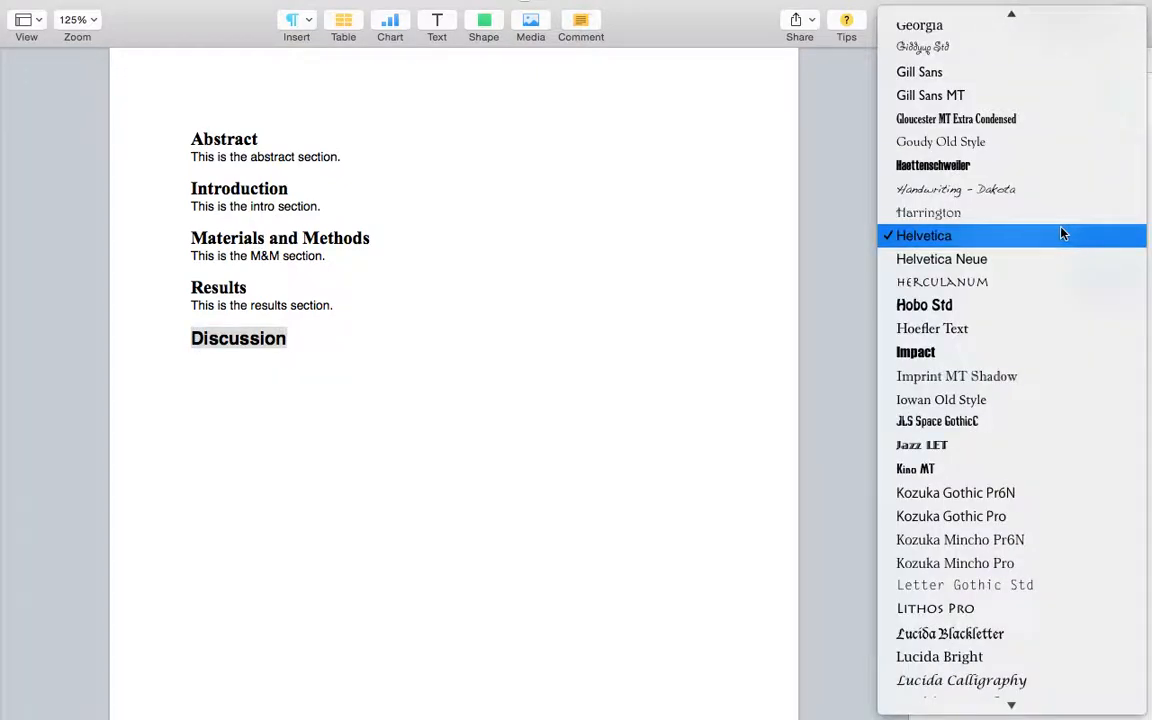
{"action": "scroll", "coordinate": [986, 442], "scroll_direction": "down", "scroll_amount": 15}
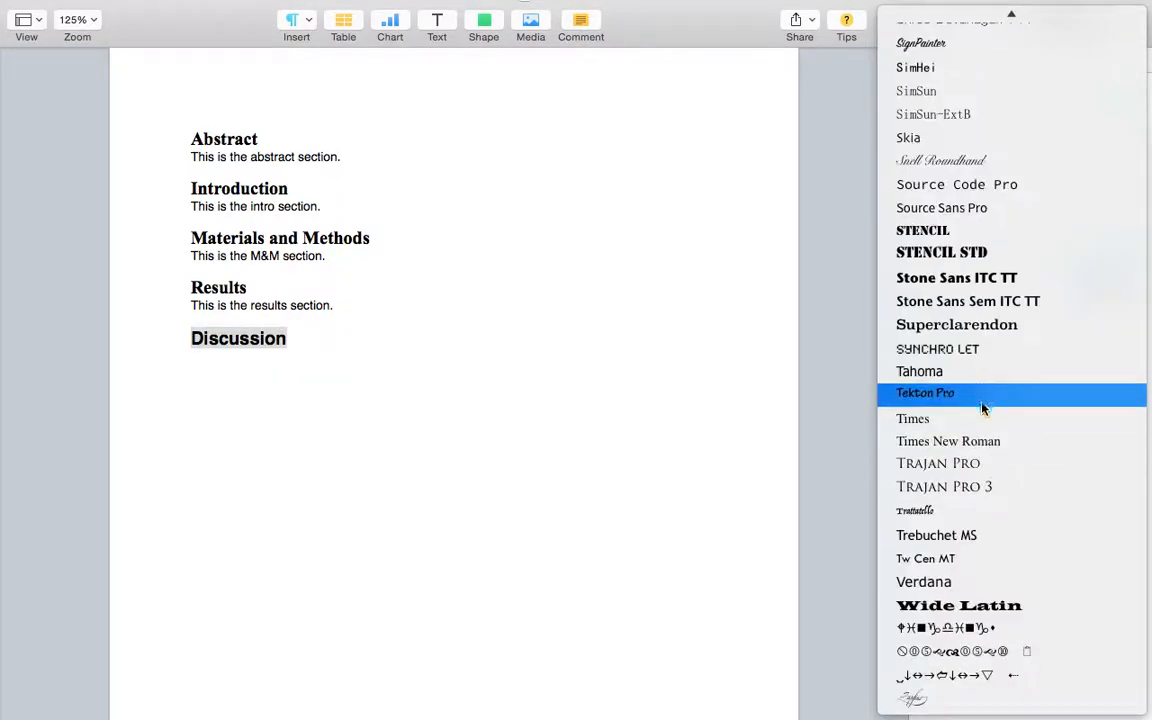
{"action": "left_click", "coordinate": [986, 442]}
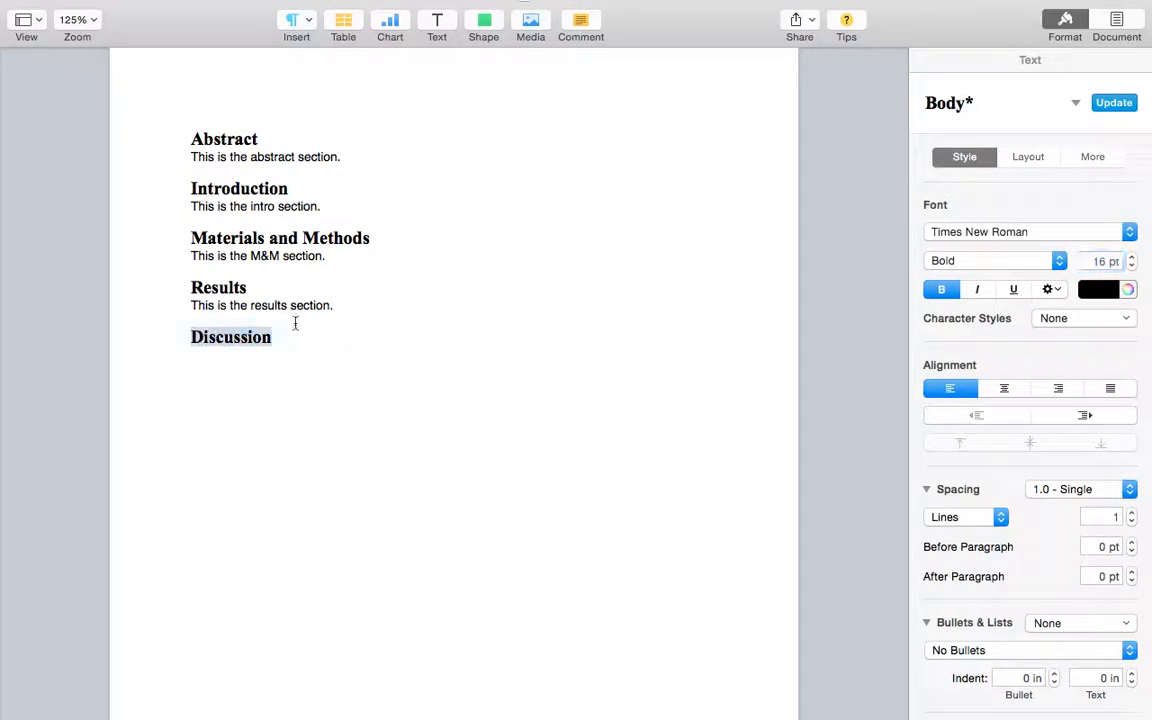
Step: Set the "Results" heading's font size to 14 pt and update the "Section Heading" style to match it
{"action": "double_click", "coordinate": [226, 287]}
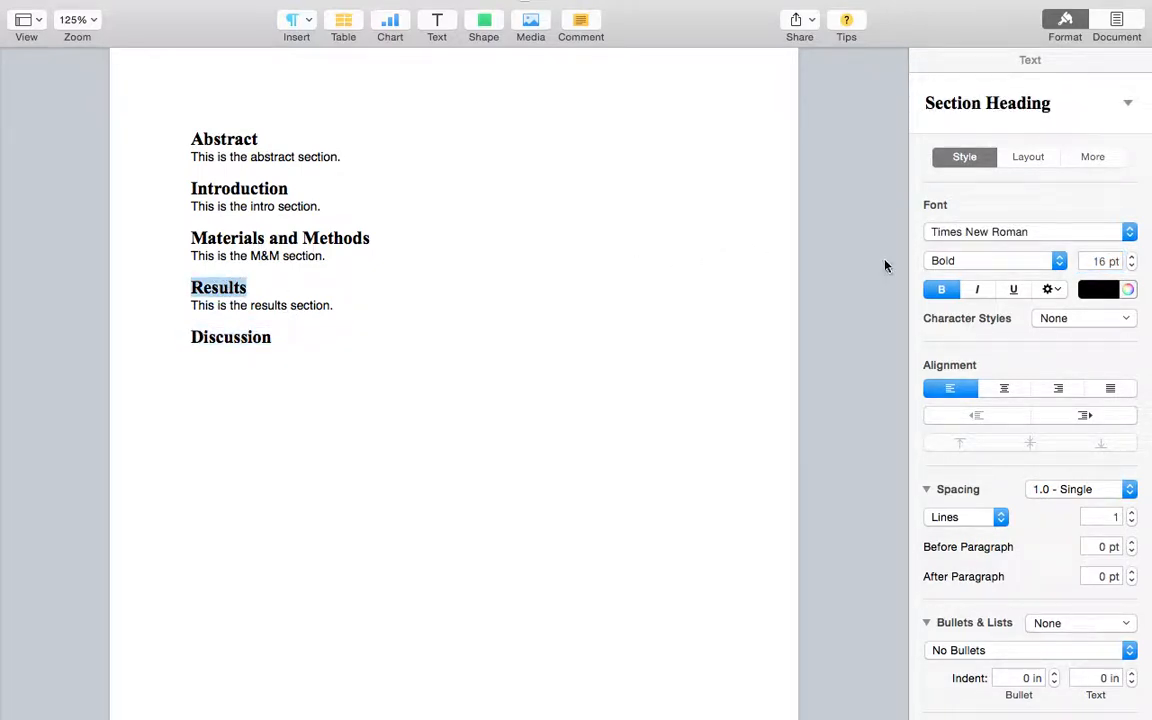
{"action": "left_click", "coordinate": [1132, 267]}
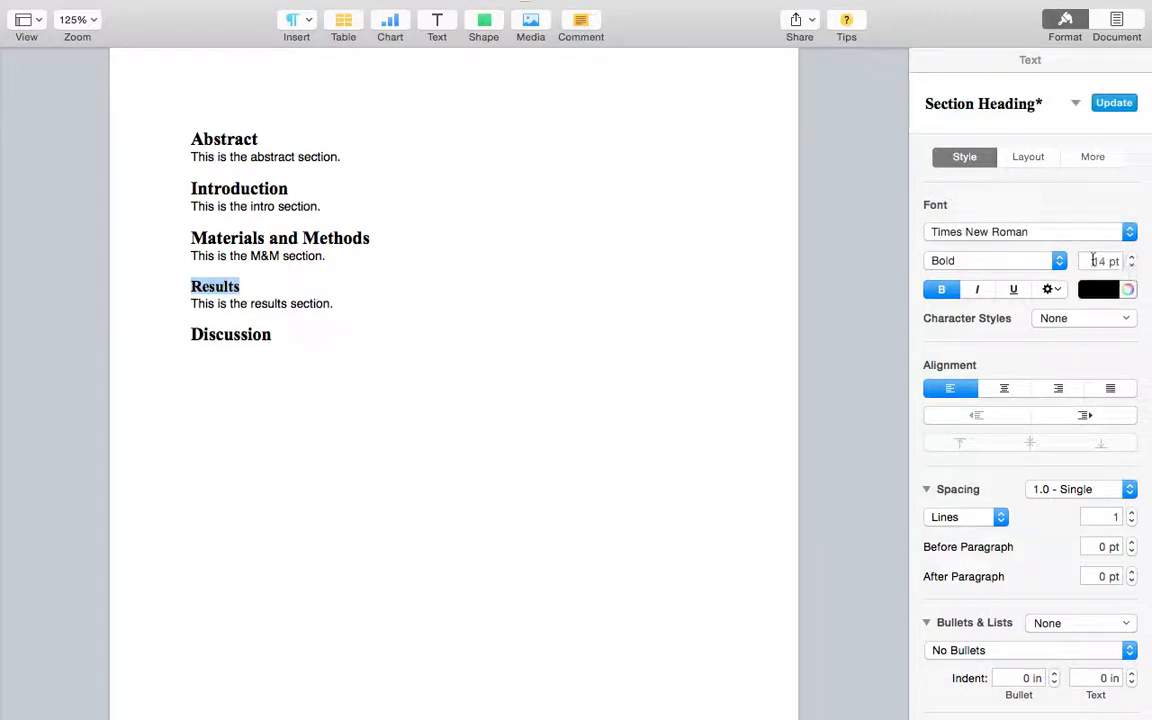
{"action": "left_click", "coordinate": [1112, 103]}
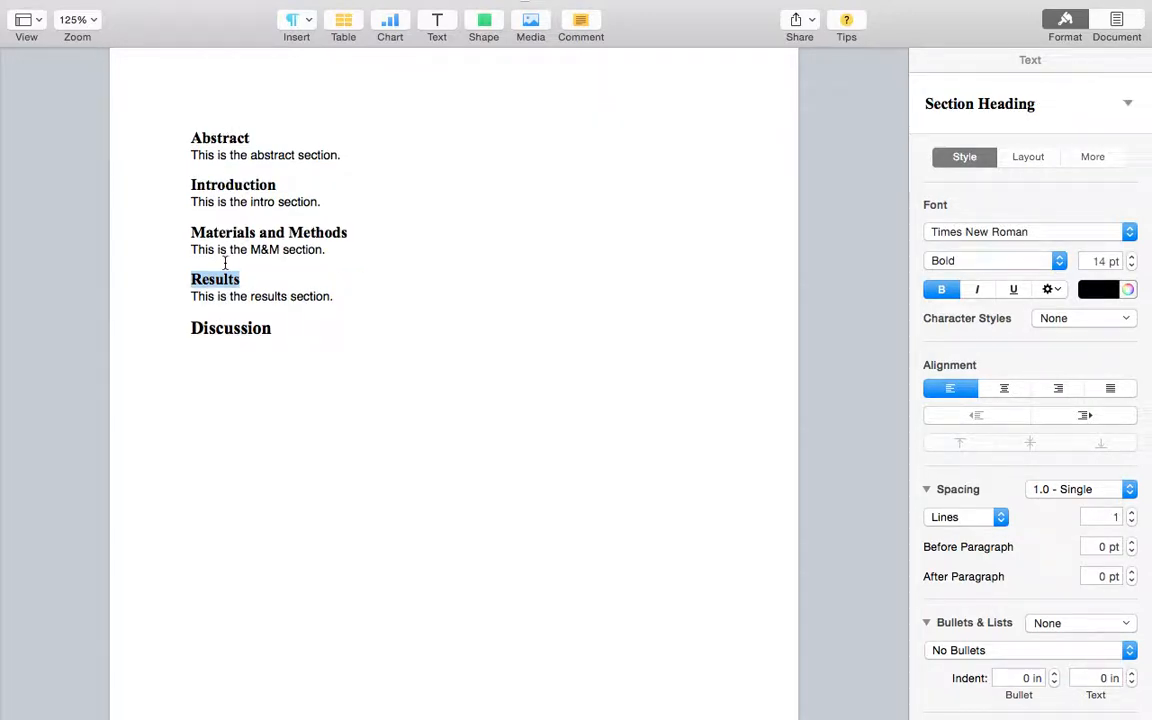
Step: Apply the "Section Heading" paragraph style to the manually formatted "Discussion" heading
{"action": "double_click", "coordinate": [221, 331]}
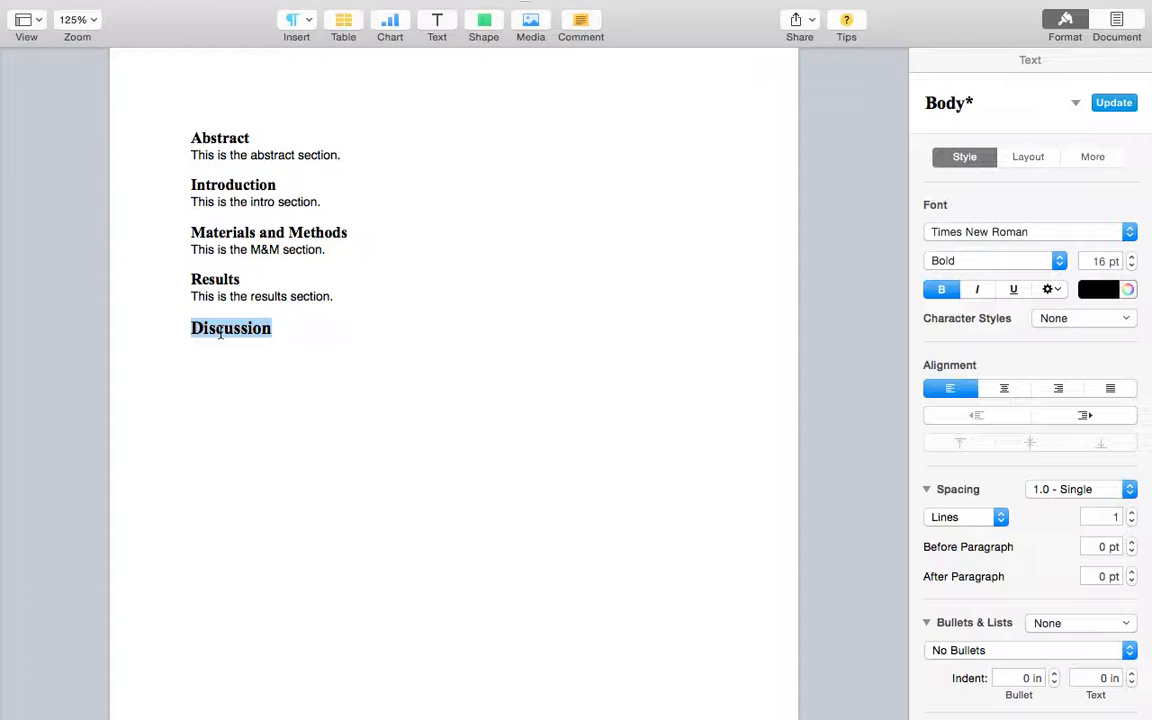
{"action": "left_click", "coordinate": [1074, 104]}
{"action": "left_click", "coordinate": [1024, 228]}
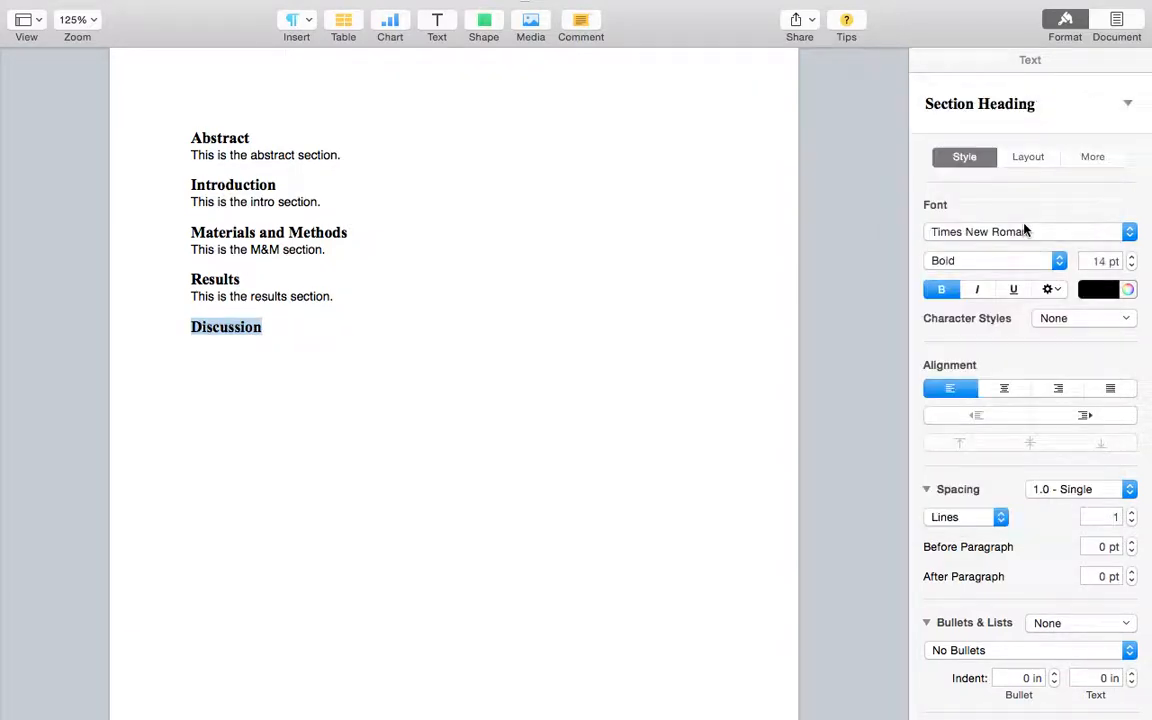
{"action": "left_click", "coordinate": [267, 324]}
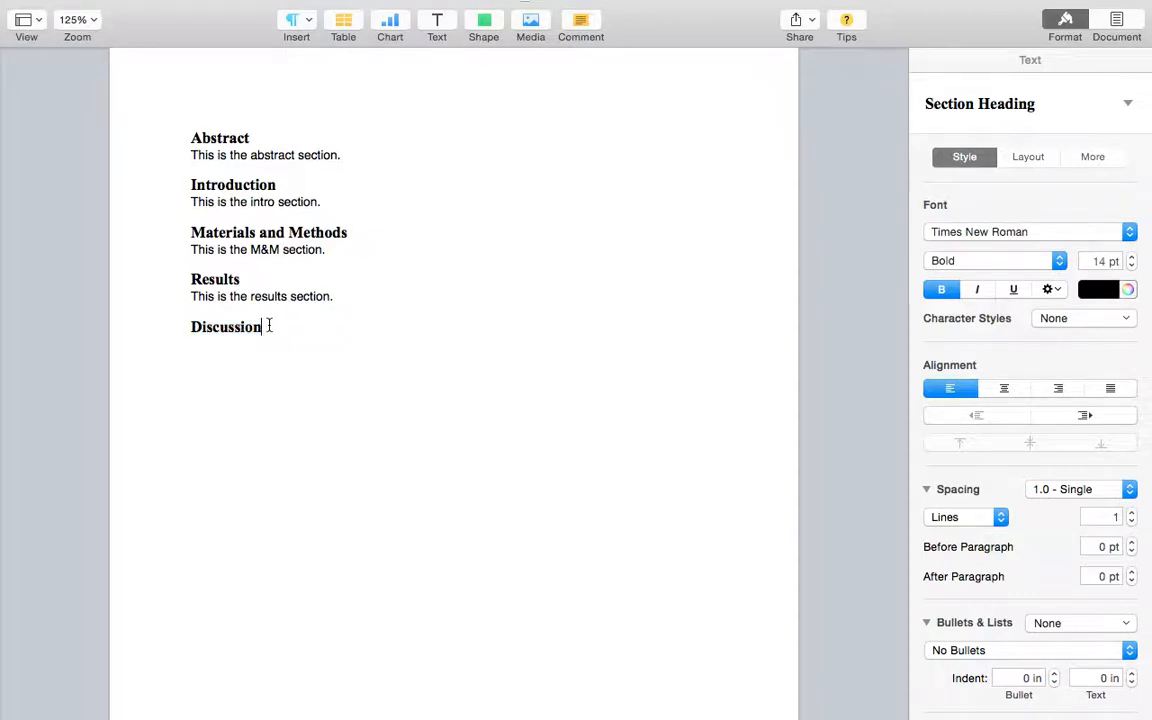
{"action": "double_click", "coordinate": [227, 327]}
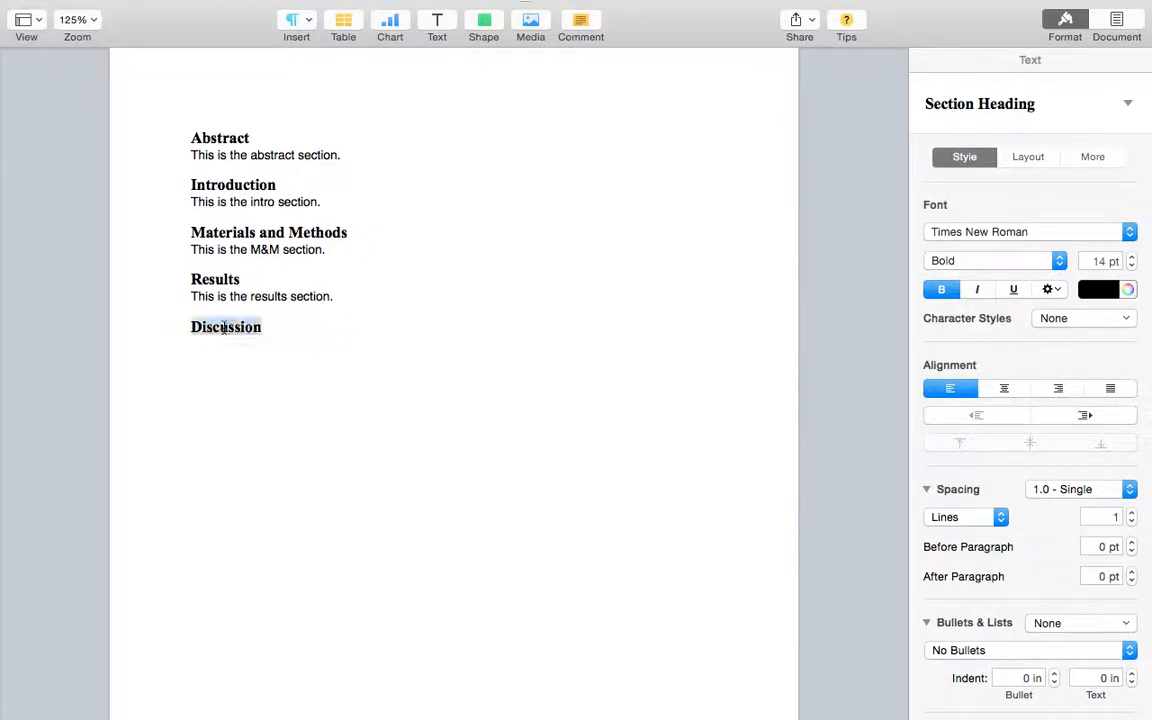
Step: Set the "Results" heading's font size to 16 pt and update the "Section Heading" style with this size
{"action": "double_click", "coordinate": [224, 280]}
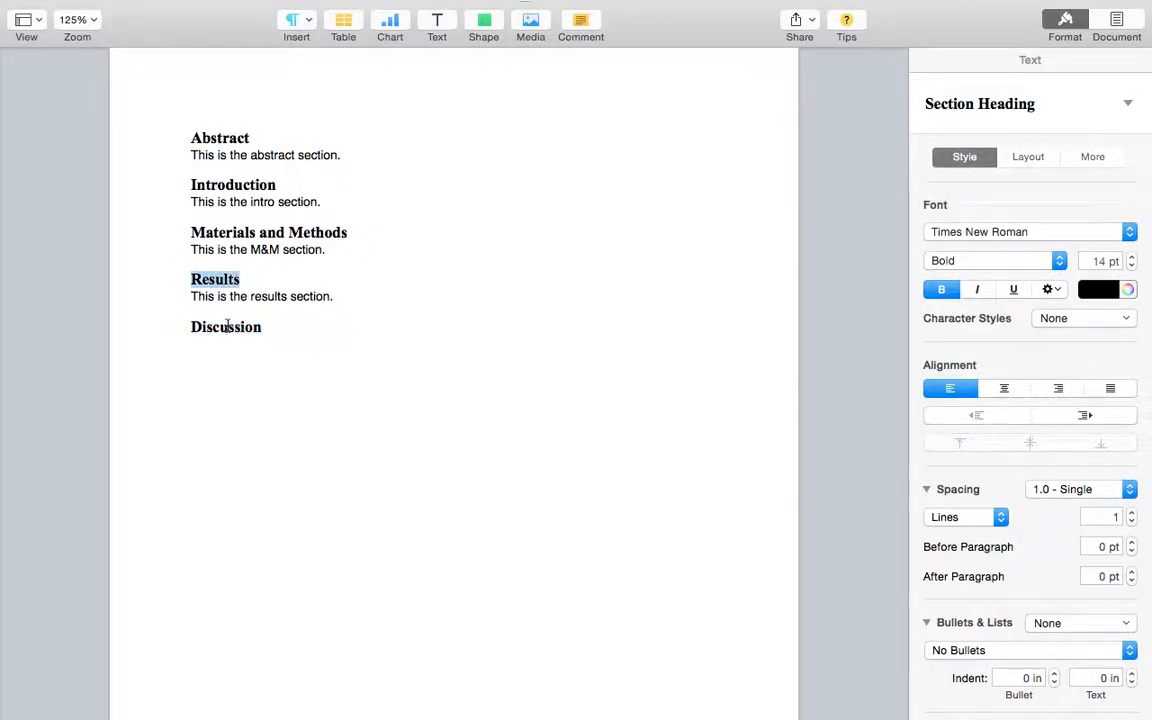
{"action": "double_click", "coordinate": [221, 279]}
{"action": "left_click", "coordinate": [1131, 257]}
{"action": "left_click", "coordinate": [1131, 257]}
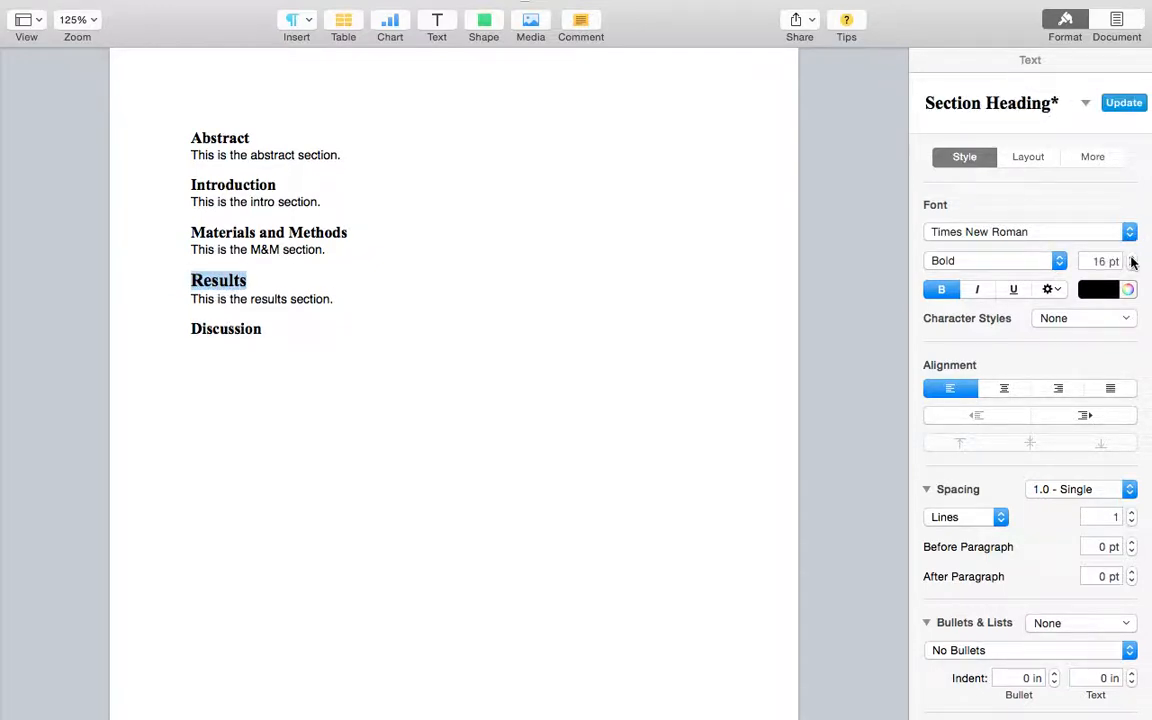
{"action": "left_click", "coordinate": [1122, 102]}
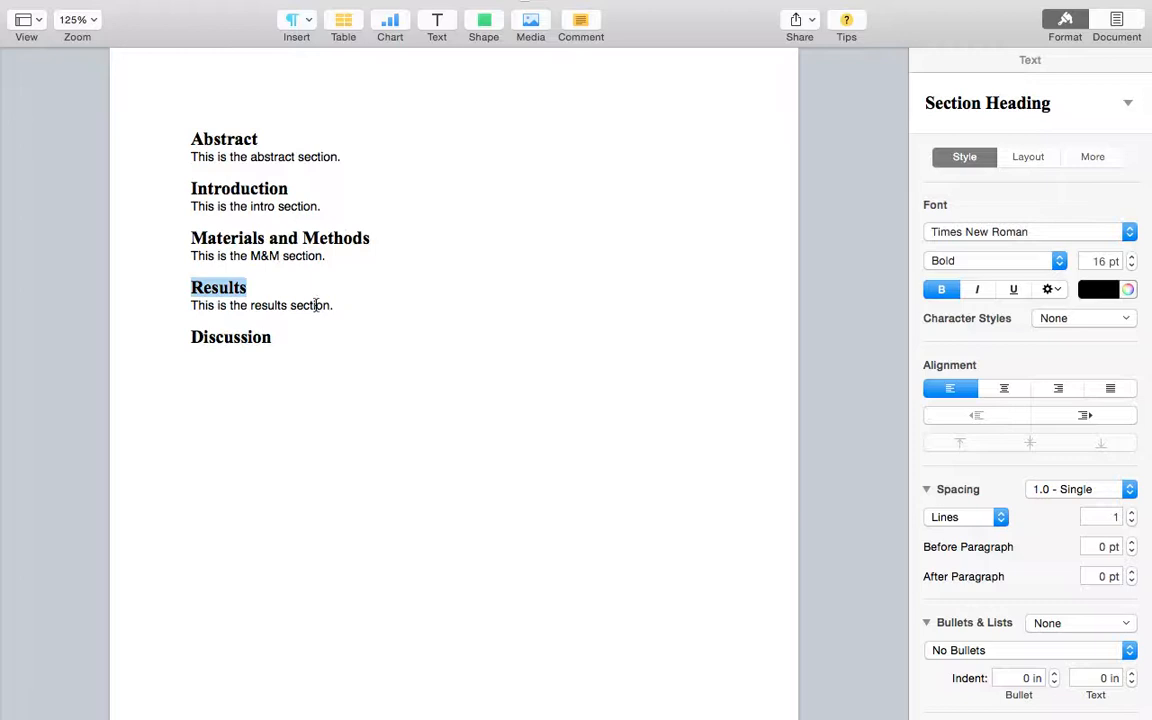
Step: Delete the "Discussion" heading and the blank line above it, leaving the results sentence as the last line
{"action": "double_click", "coordinate": [214, 337]}
{"action": "key", "text": "BackSpace"}
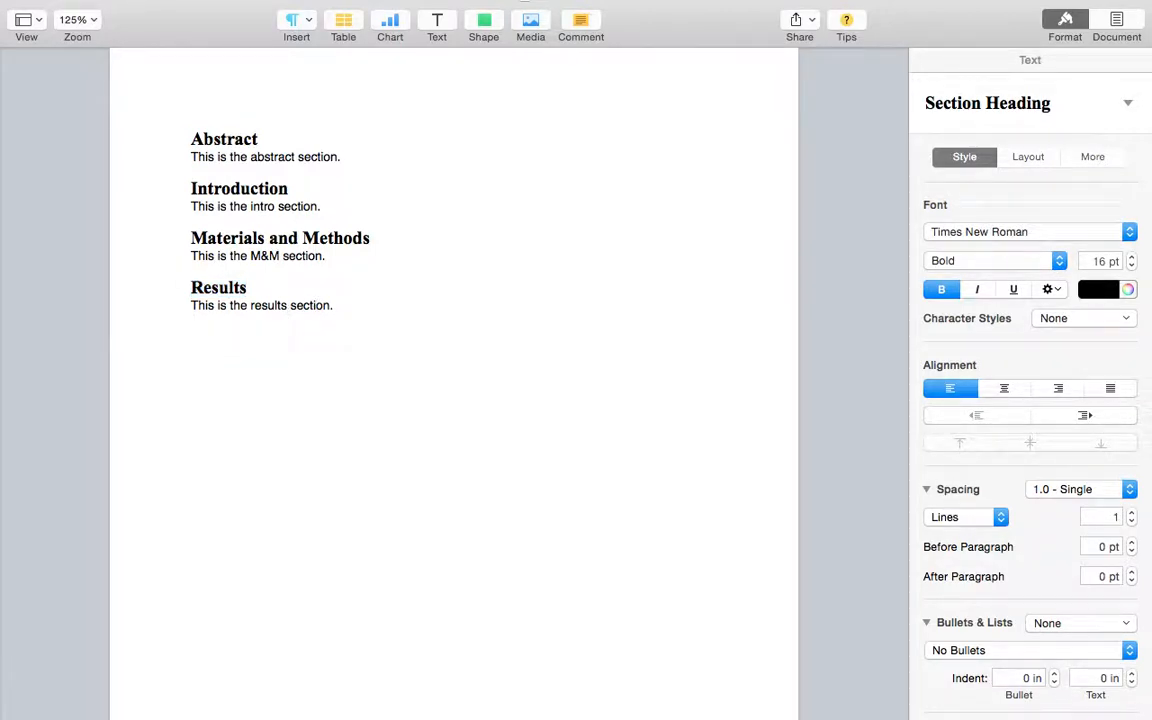
{"action": "key", "text": "BackSpace"}
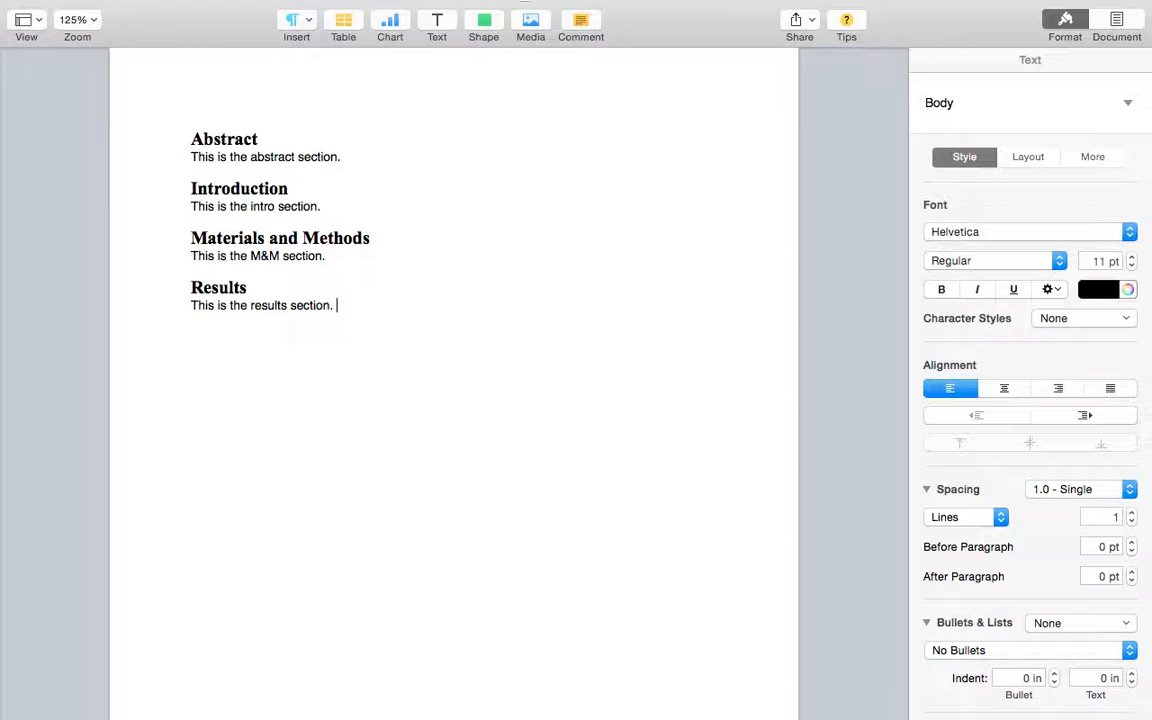
Step: Lengthen the abstract to a four-line paragraph by repeatedly pasting copies of "This is the abstract section." after the original sentence
{"action": "left_click_drag", "start_coordinate": [190, 305], "coordinate": [333, 305]}
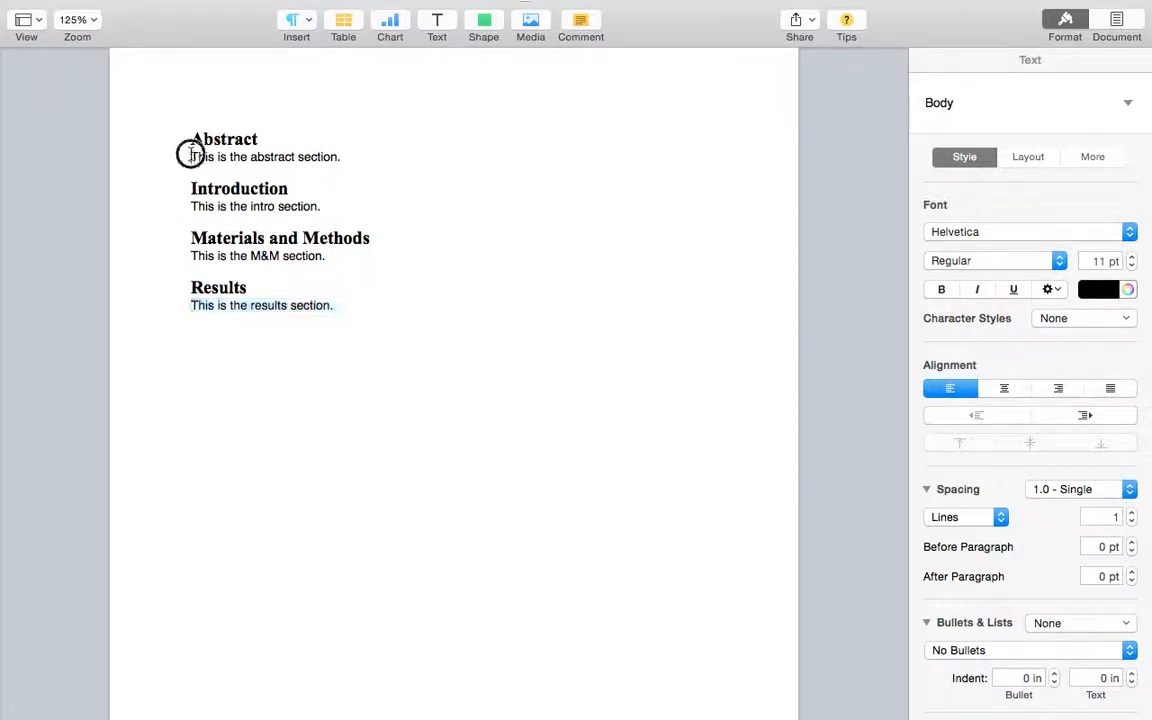
{"action": "left_click_drag", "start_coordinate": [190, 156], "coordinate": [343, 155]}
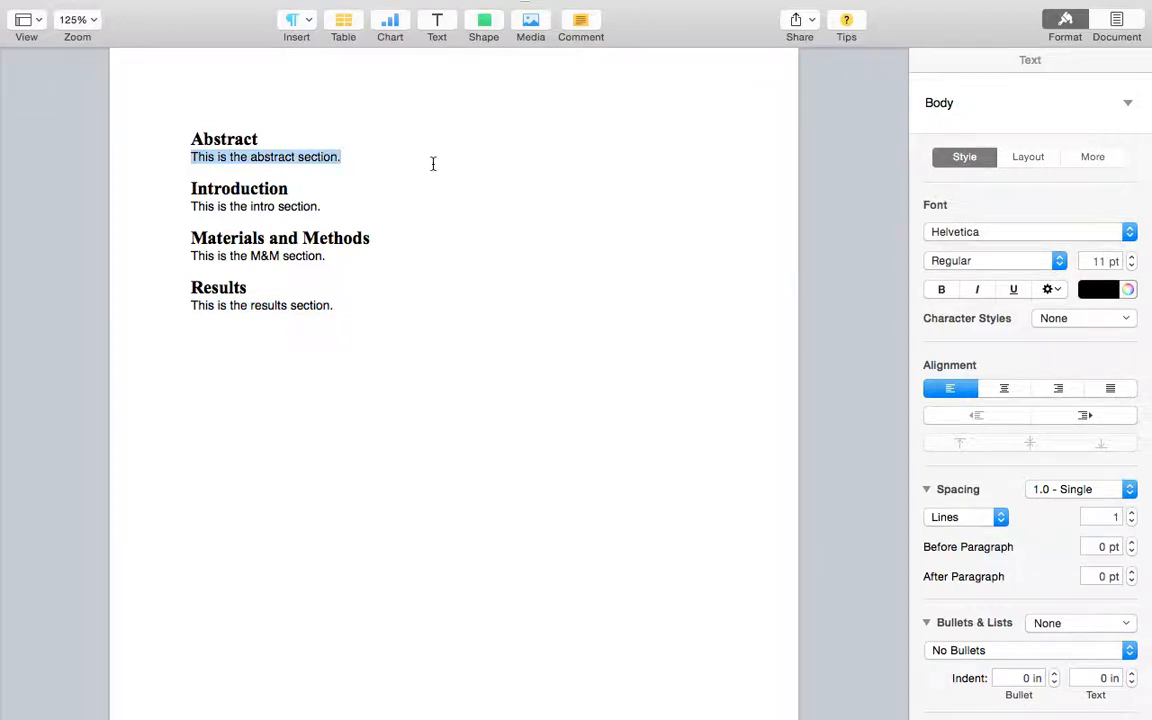
{"action": "key", "text": "super+c"}
{"action": "key", "text": "Right"}
{"action": "key", "text": "super+v"}
{"action": "key", "text": "super+v"}
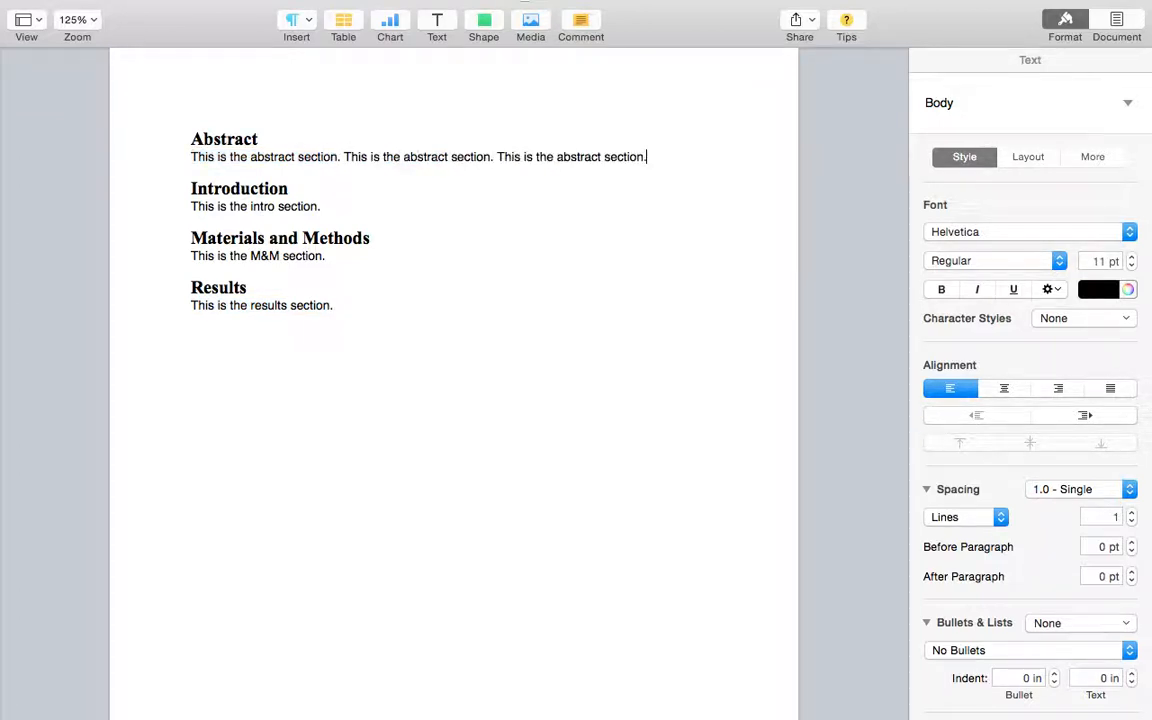
{"action": "key", "text": "super+v"}
{"action": "key", "text": "super+v"}
{"action": "key", "text": "super+v"}
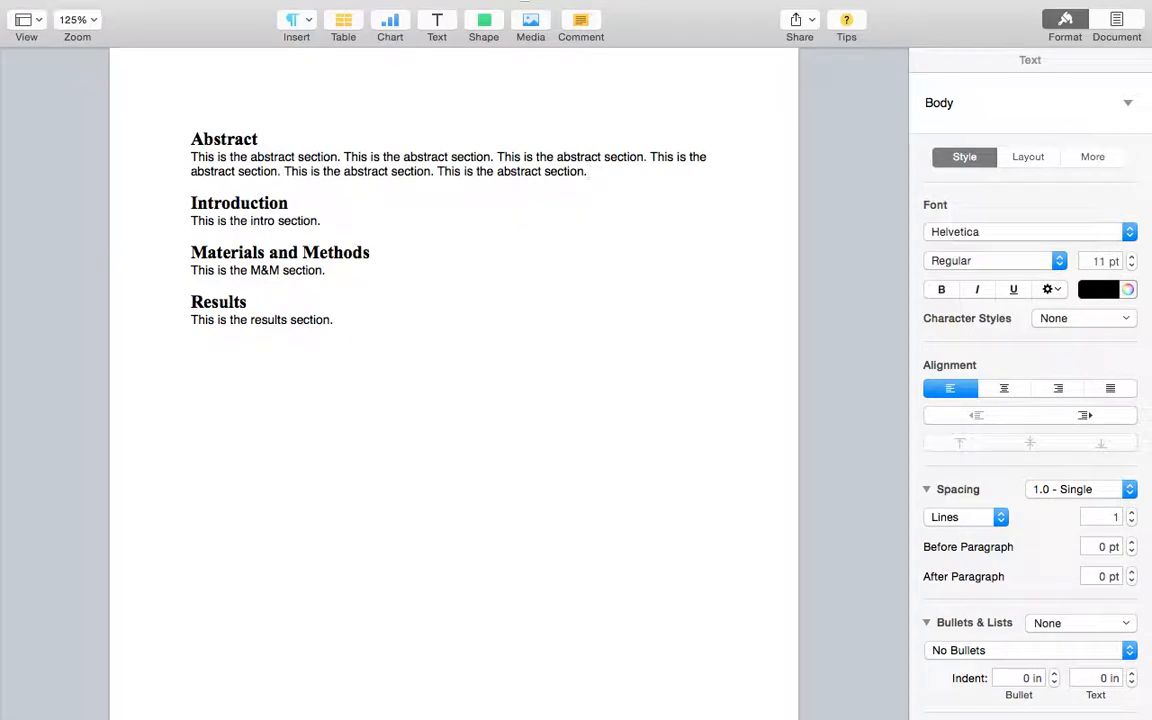
{"action": "key", "text": "super+v"}
{"action": "key", "text": "super+v"}
{"action": "key", "text": "super+v"}
{"action": "key", "text": "super+v"}
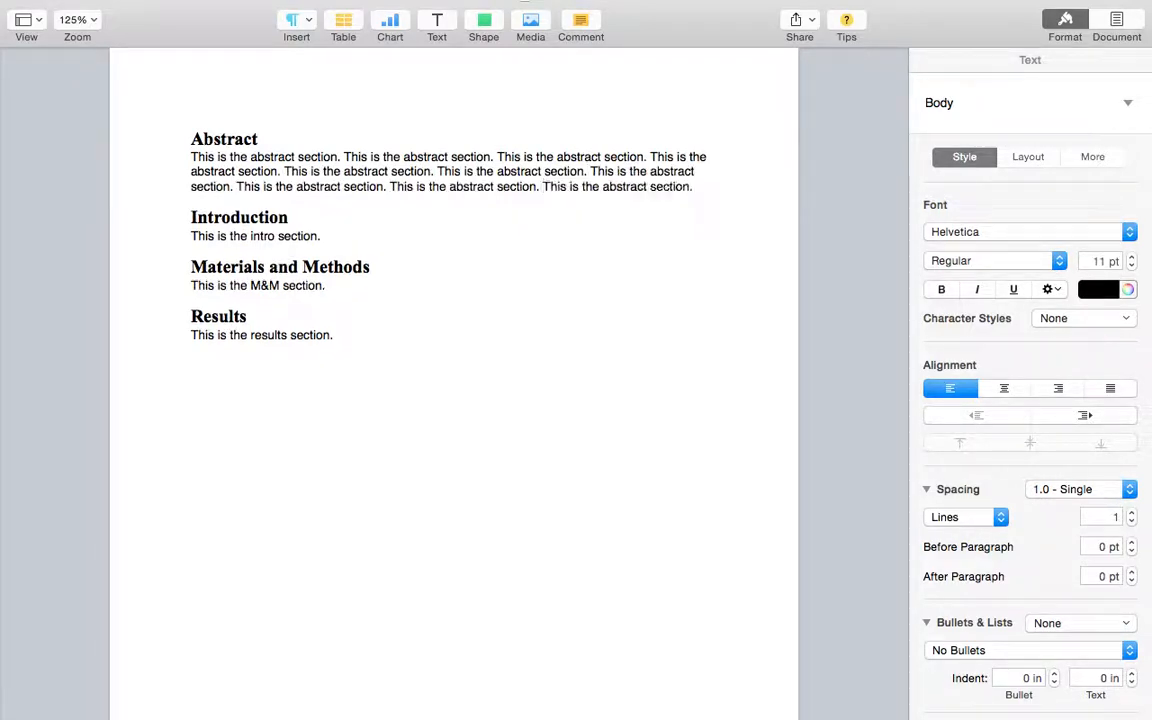
{"action": "key", "text": "super+space"}
{"action": "key", "text": "super+v"}
{"action": "left_click", "coordinate": [427, 266]}
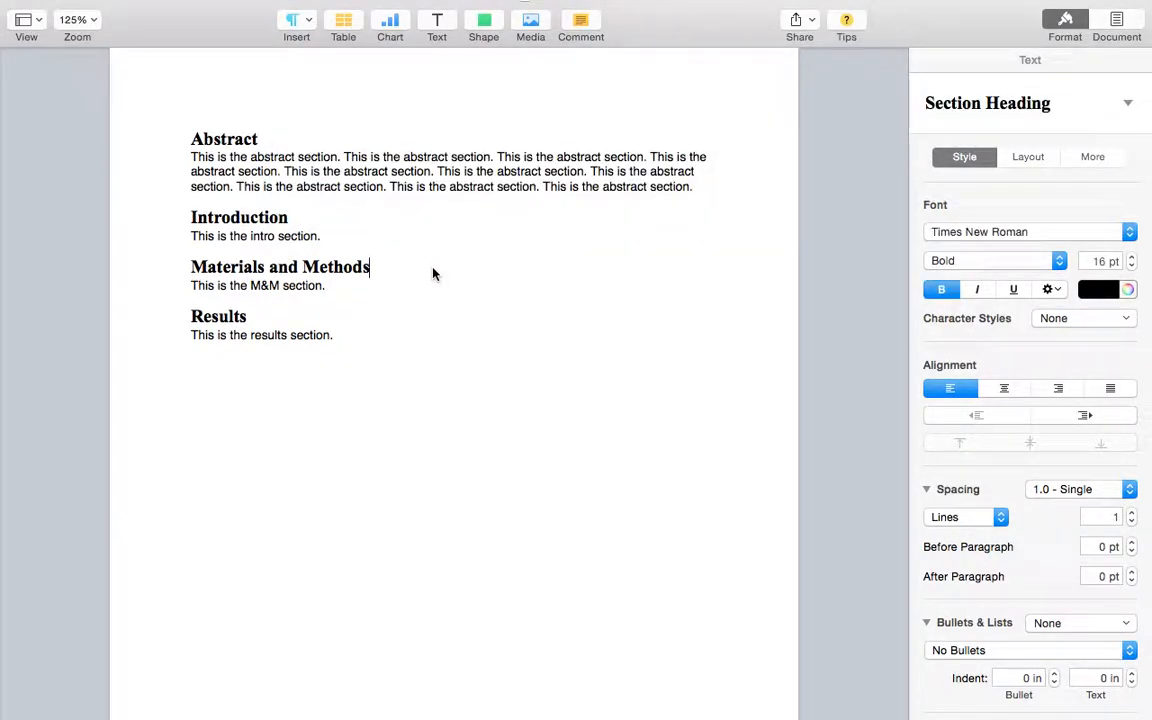
{"action": "left_click", "coordinate": [732, 197]}
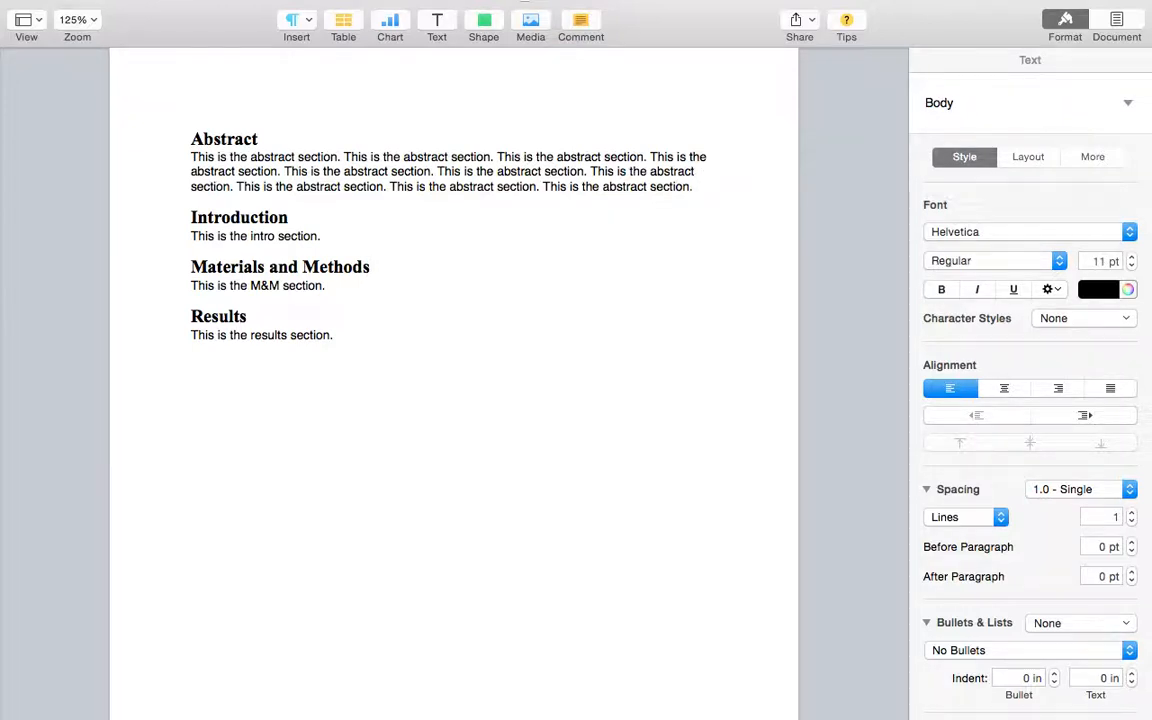
{"action": "key", "text": "super+v"}
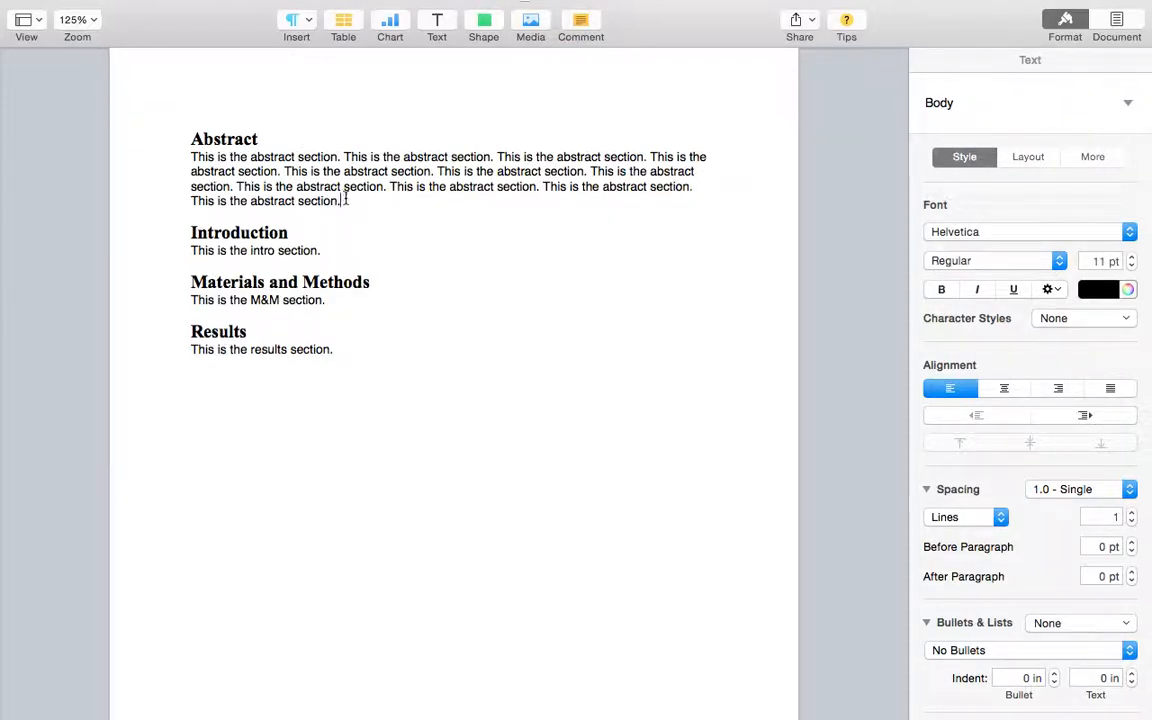
Step: Create a new paragraph style named "Section Body" from the whole abstract paragraph
{"action": "left_click_drag", "start_coordinate": [345, 200], "coordinate": [170, 165]}
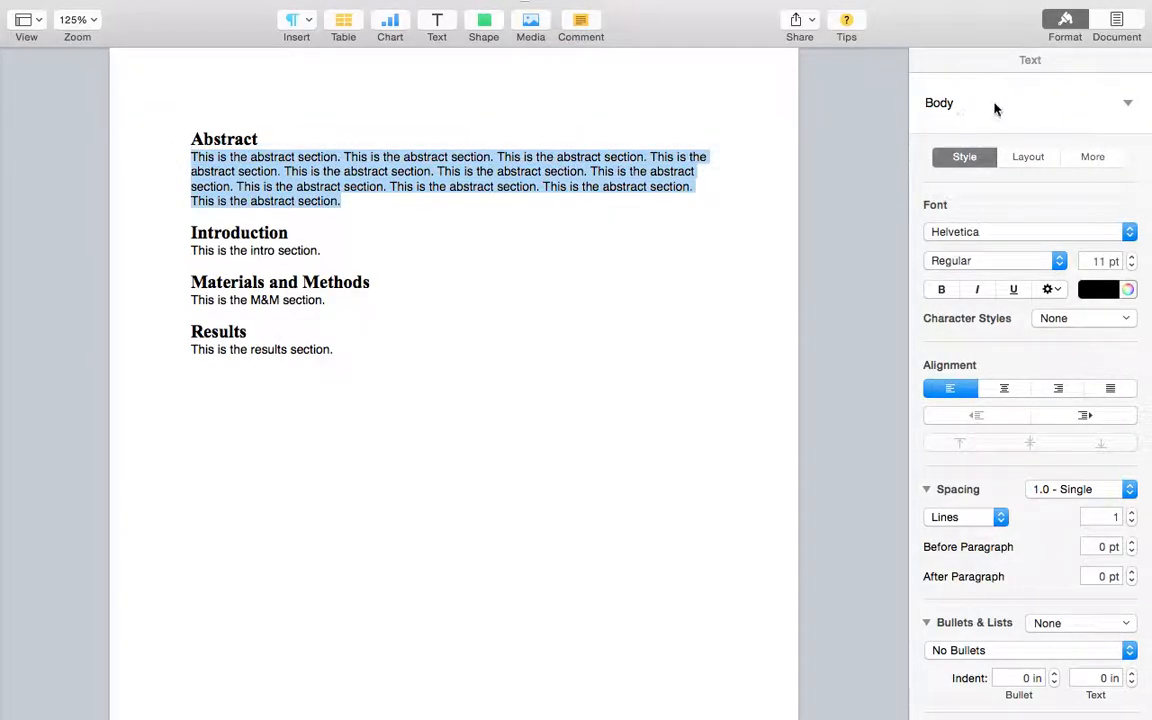
{"action": "left_click", "coordinate": [995, 108]}
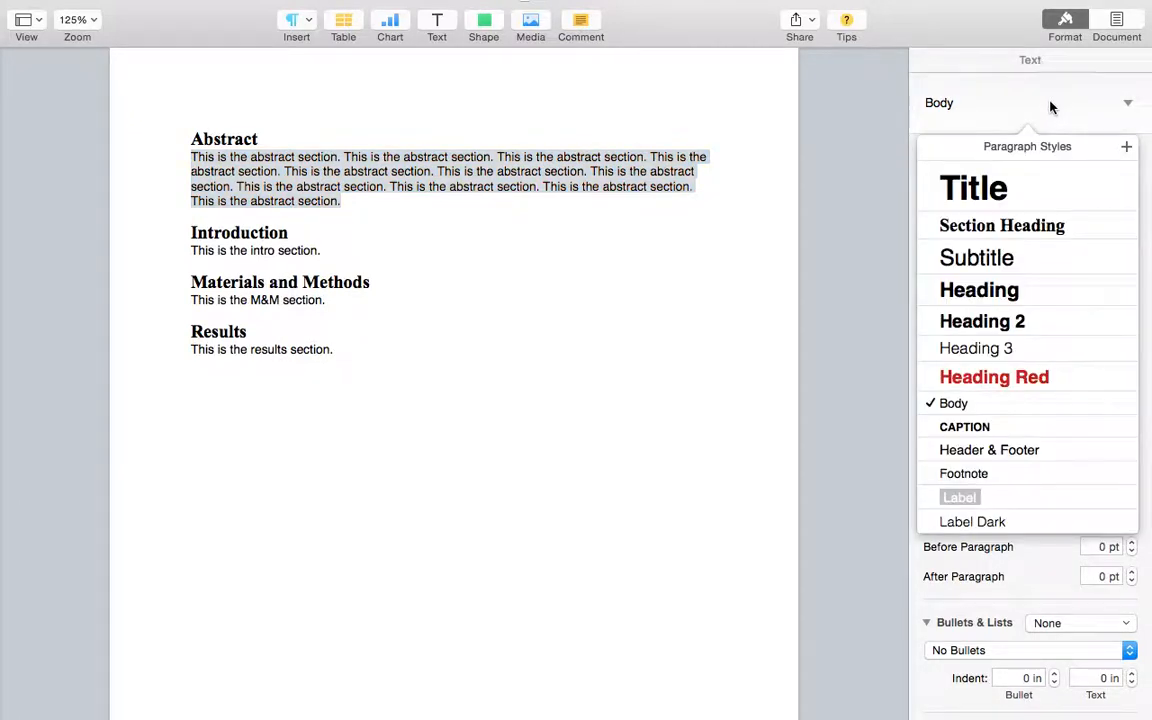
{"action": "left_click", "coordinate": [1050, 107]}
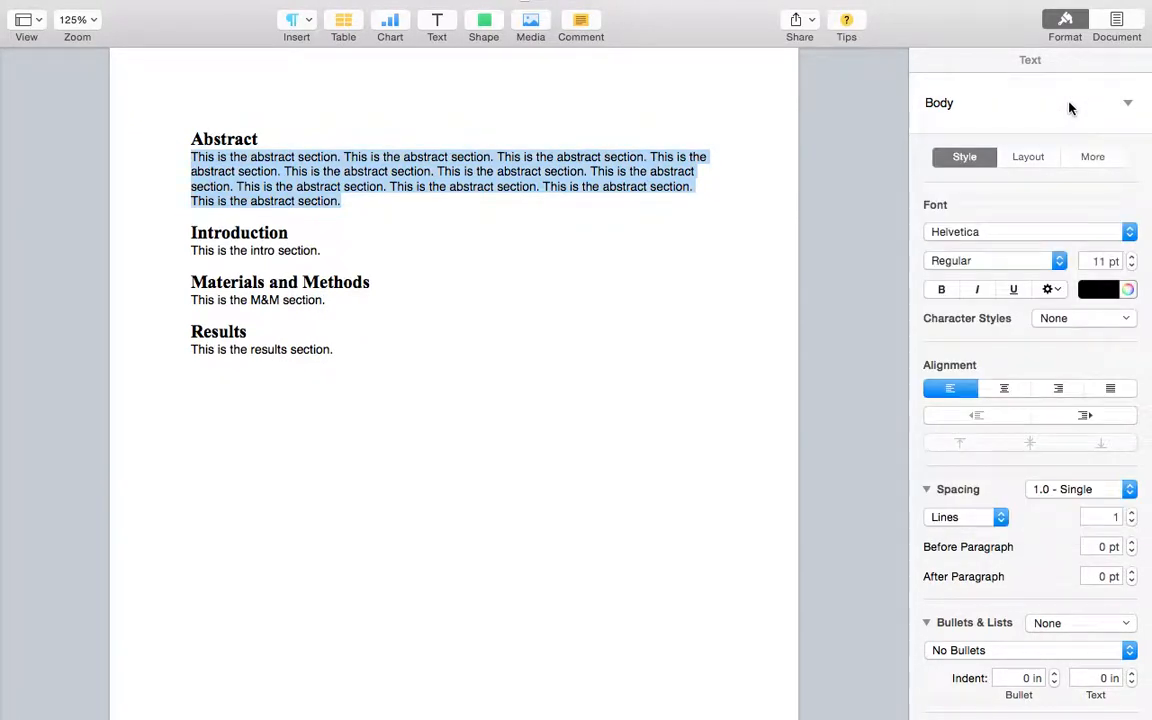
{"action": "left_click", "coordinate": [1128, 103]}
{"action": "left_click", "coordinate": [1126, 146]}
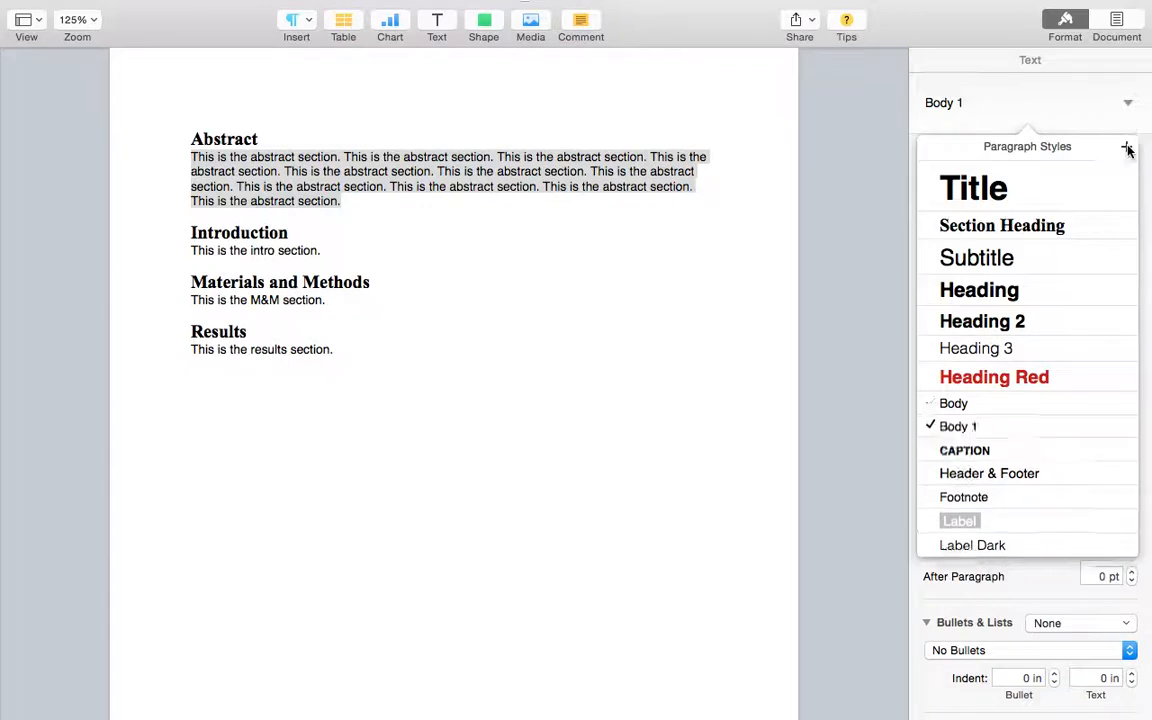
{"action": "type", "text": "Section"}
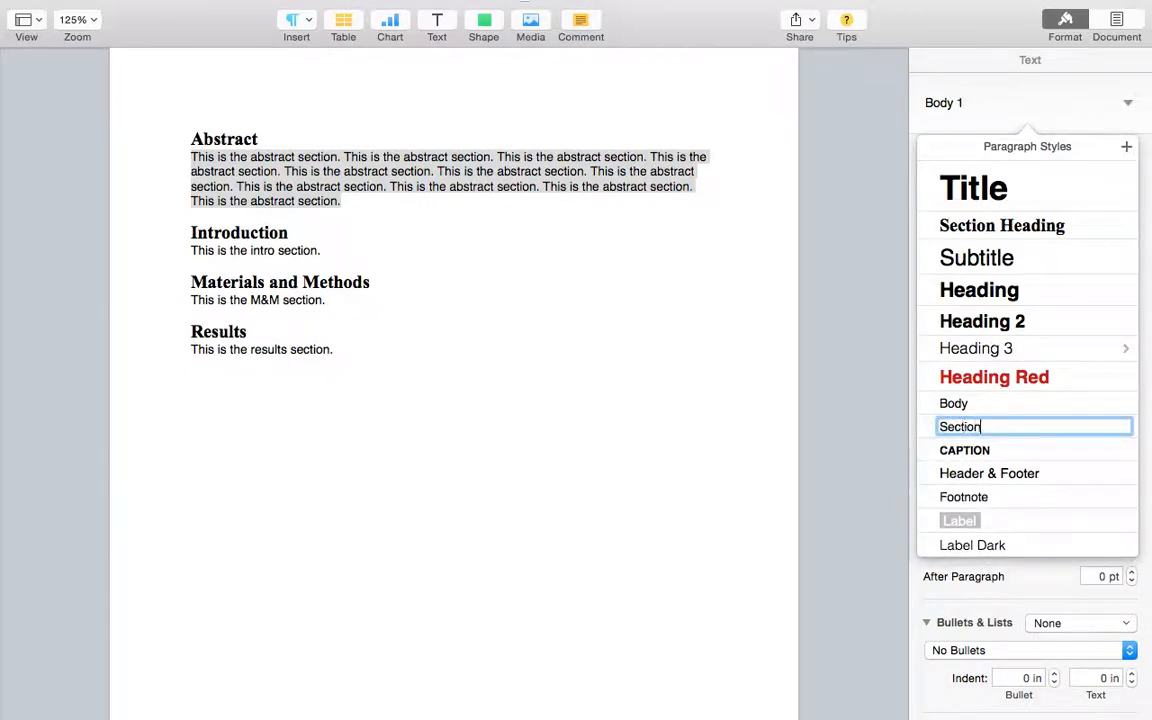
{"action": "type", "text": " Body"}
{"action": "key", "text": "Return"}
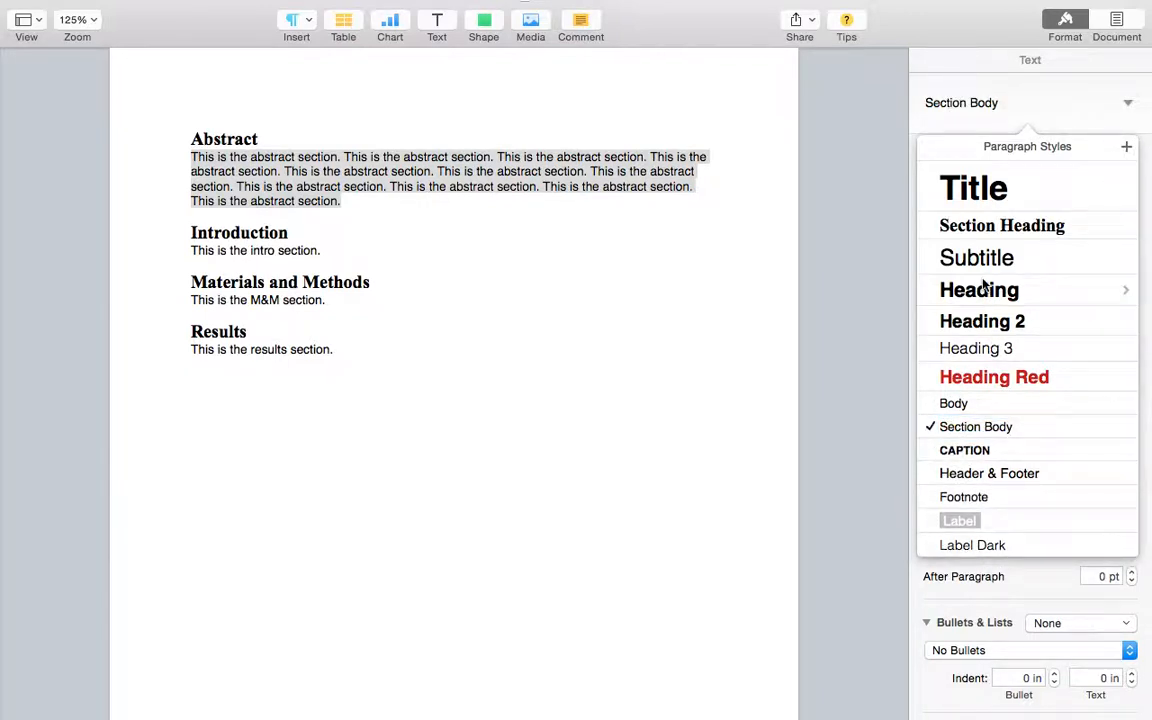
{"action": "left_click", "coordinate": [664, 307]}
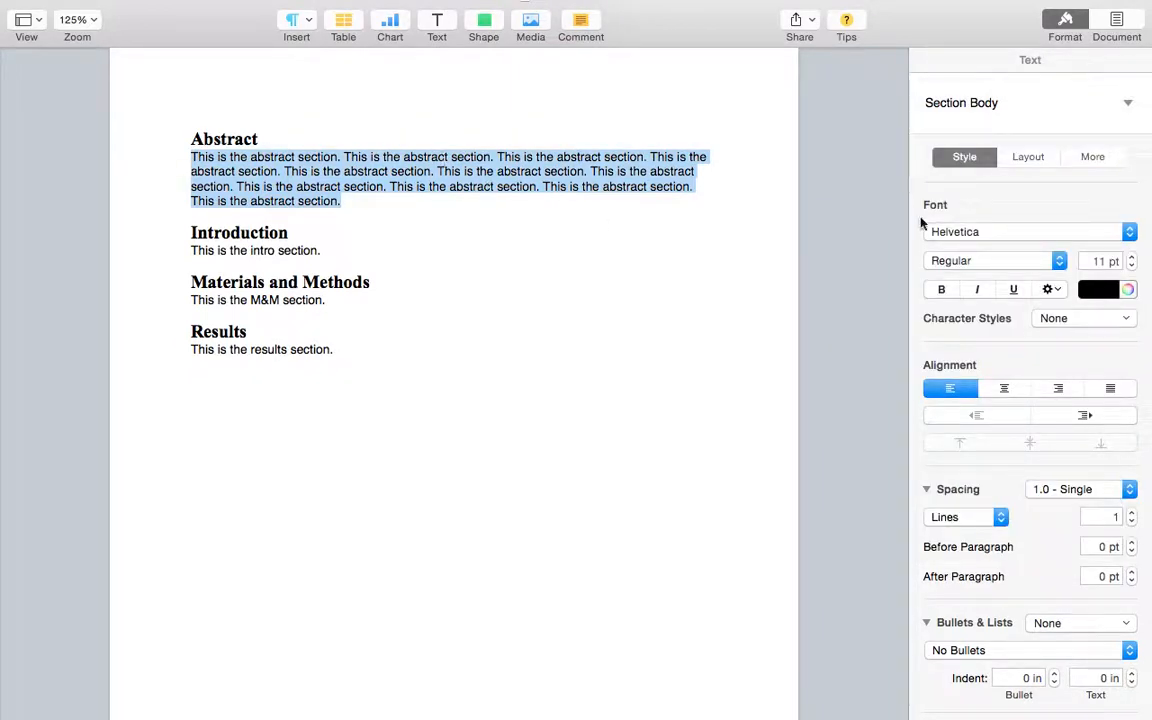
Step: Create another paragraph style from the selected abstract paragraph, keeping its default name
{"action": "left_click", "coordinate": [1015, 102]}
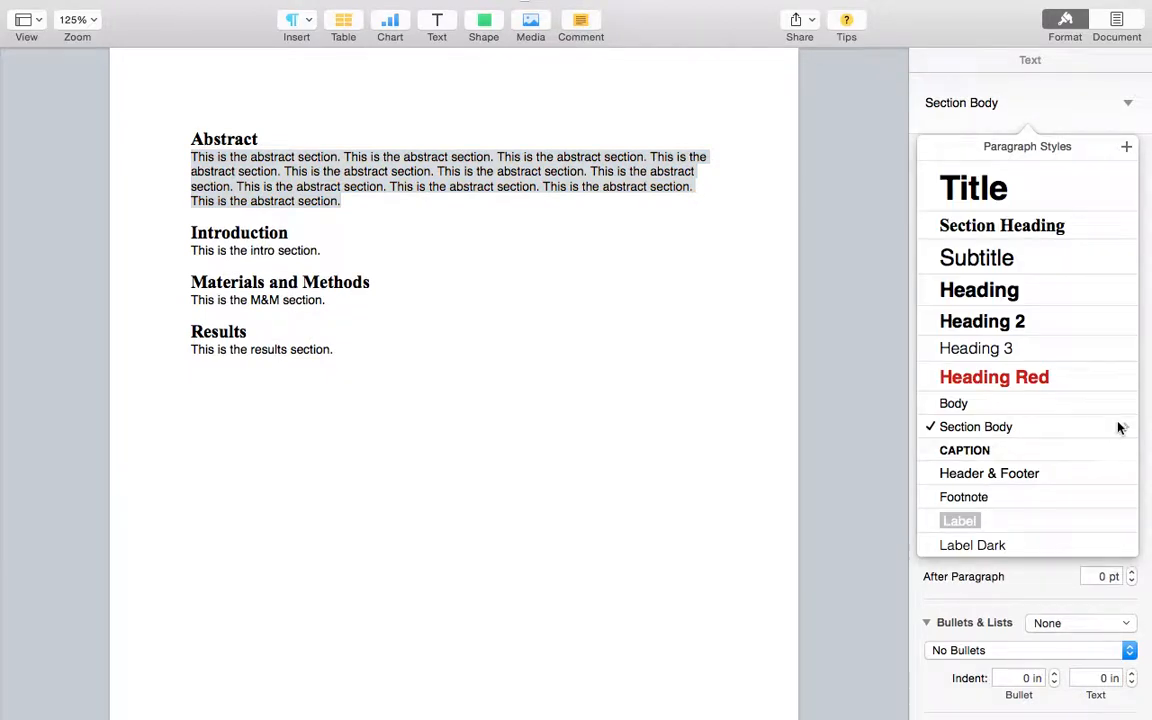
{"action": "left_click", "coordinate": [1126, 147]}
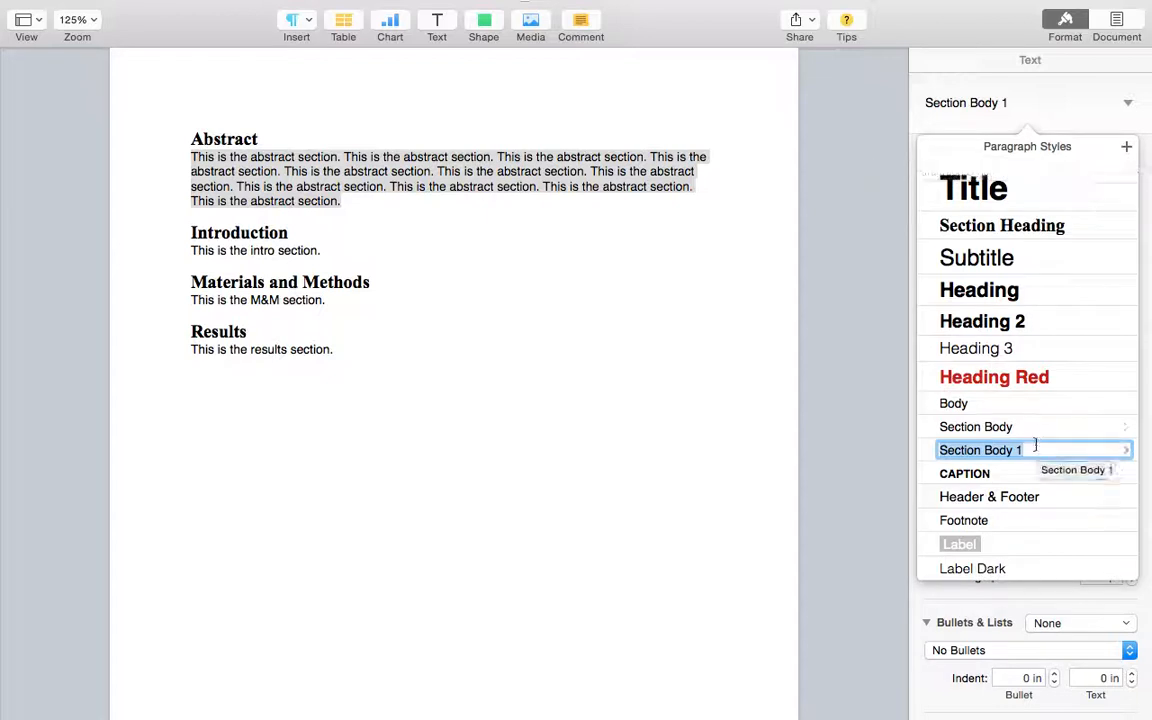
{"action": "key", "text": "Return"}
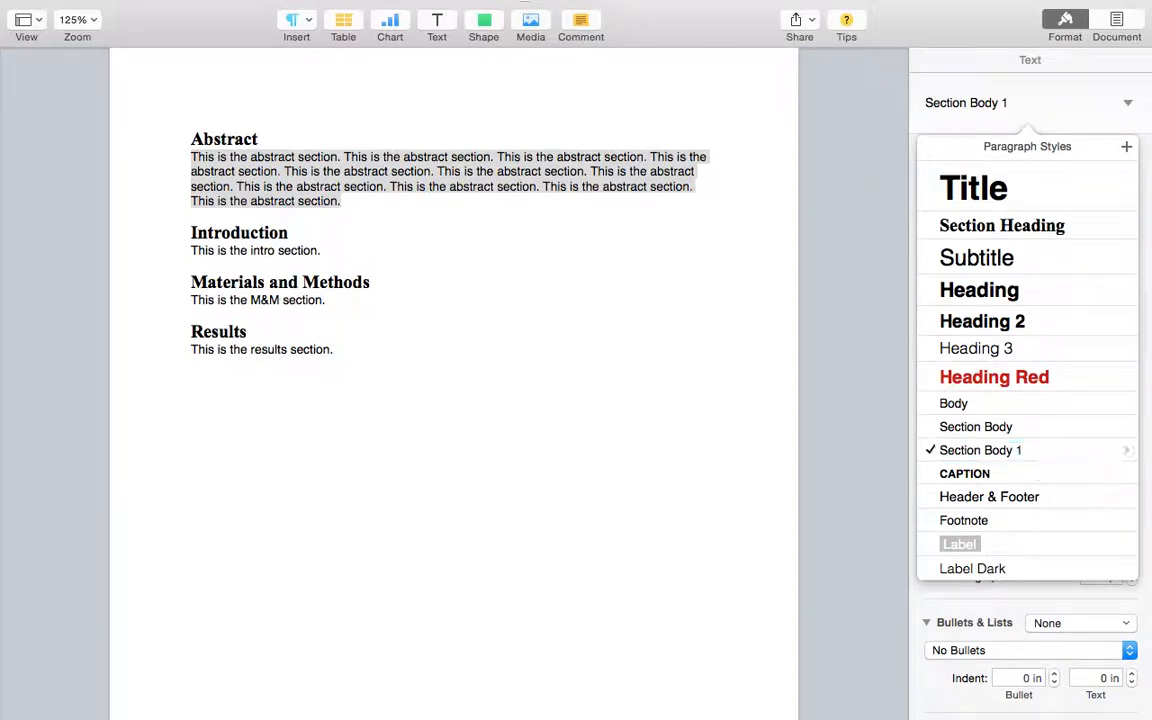
Step: Delete the duplicate "Section Body 1" paragraph style, choosing "Section Body" as its replacement in the document
{"action": "left_click", "coordinate": [1126, 452]}
{"action": "left_click", "coordinate": [1080, 508]}
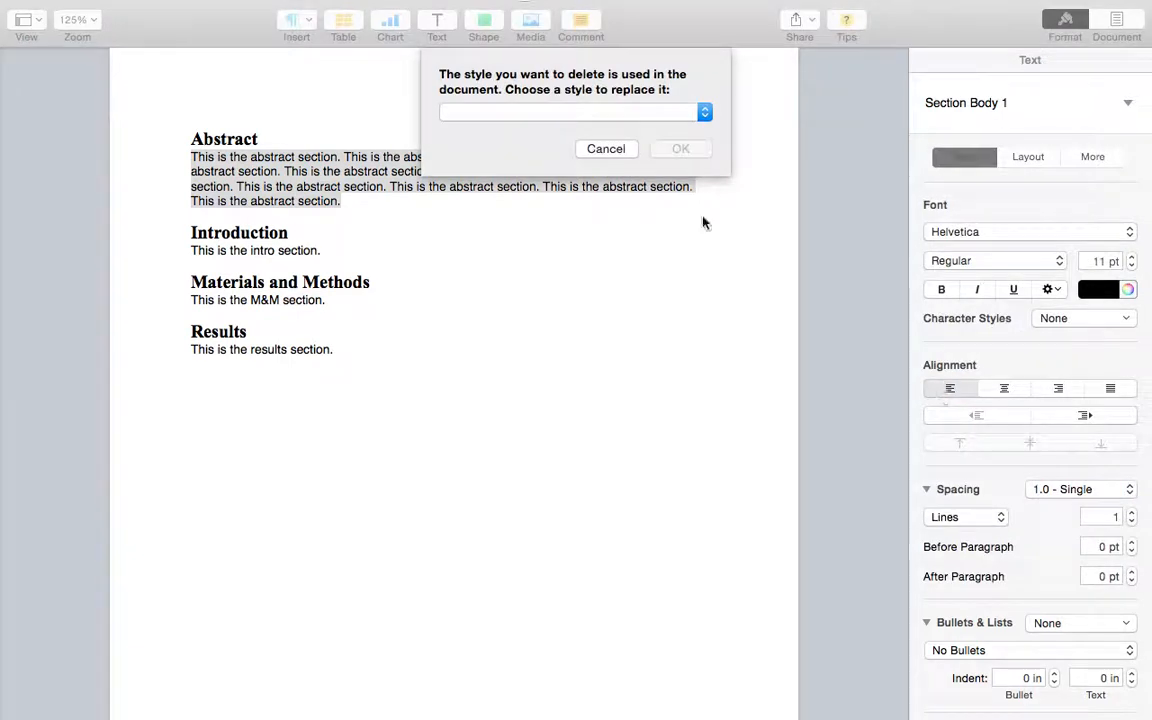
{"action": "left_click", "coordinate": [622, 113]}
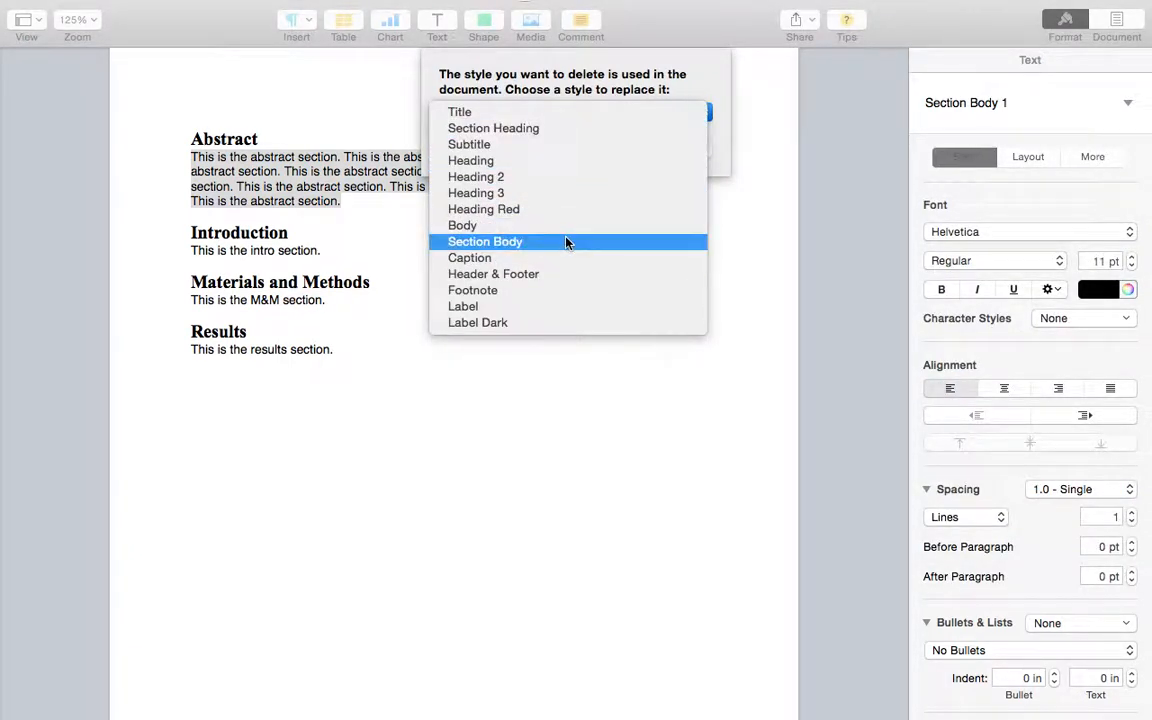
{"action": "left_click", "coordinate": [564, 130]}
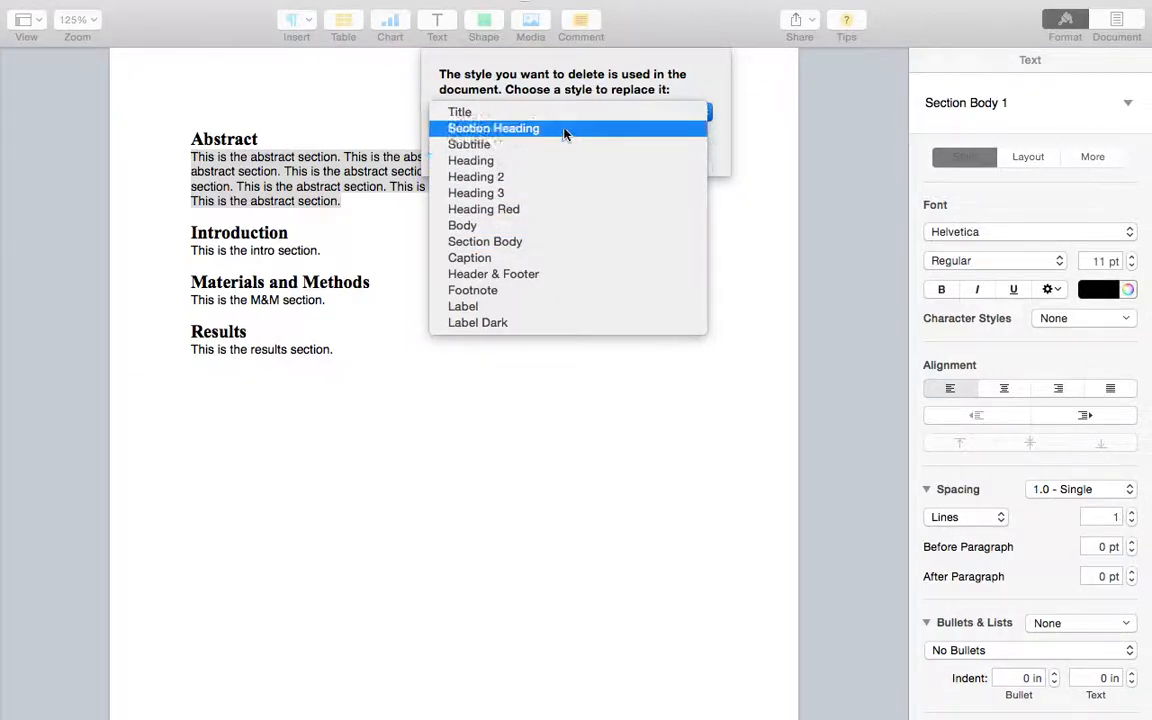
{"action": "left_click", "coordinate": [559, 243]}
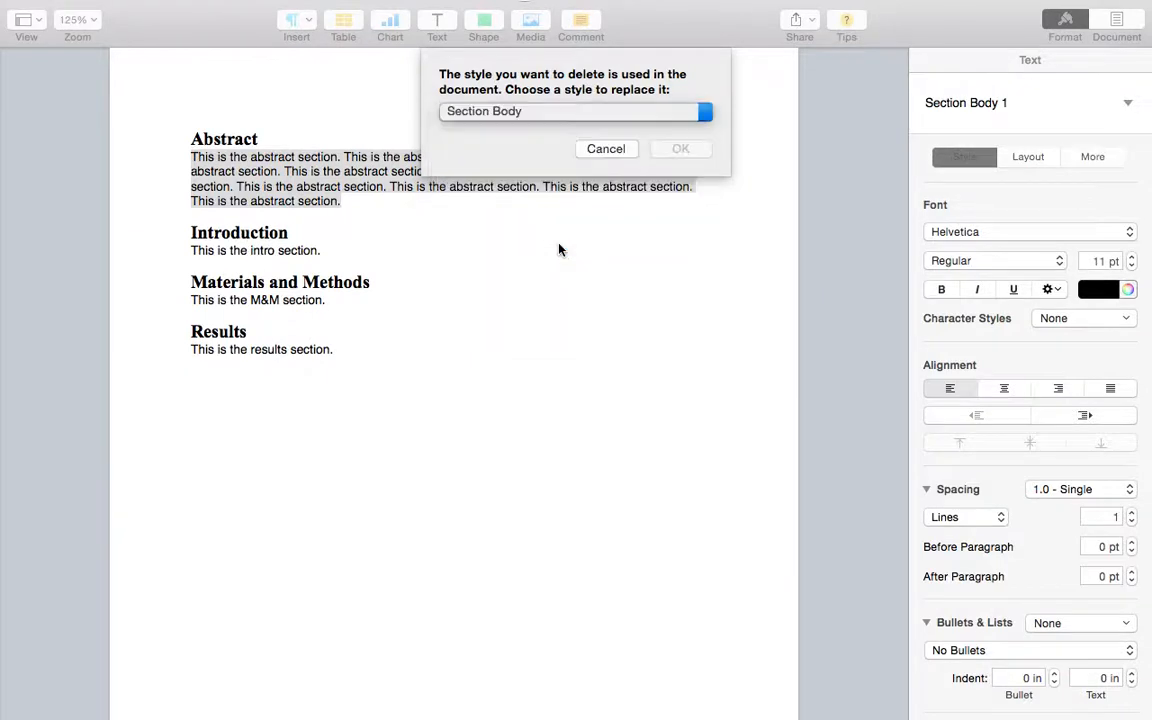
{"action": "left_click", "coordinate": [672, 150]}
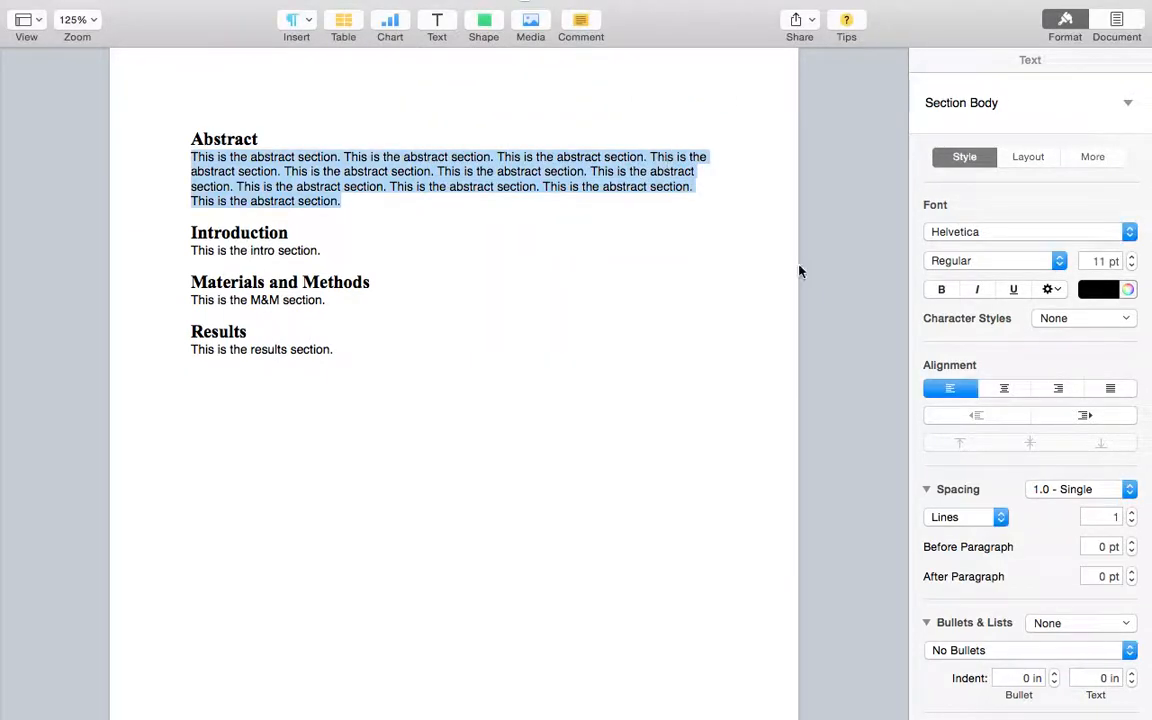
Step: Set the selected abstract paragraph's font to Times New Roman at 12 pt
{"action": "left_click", "coordinate": [1102, 104]}
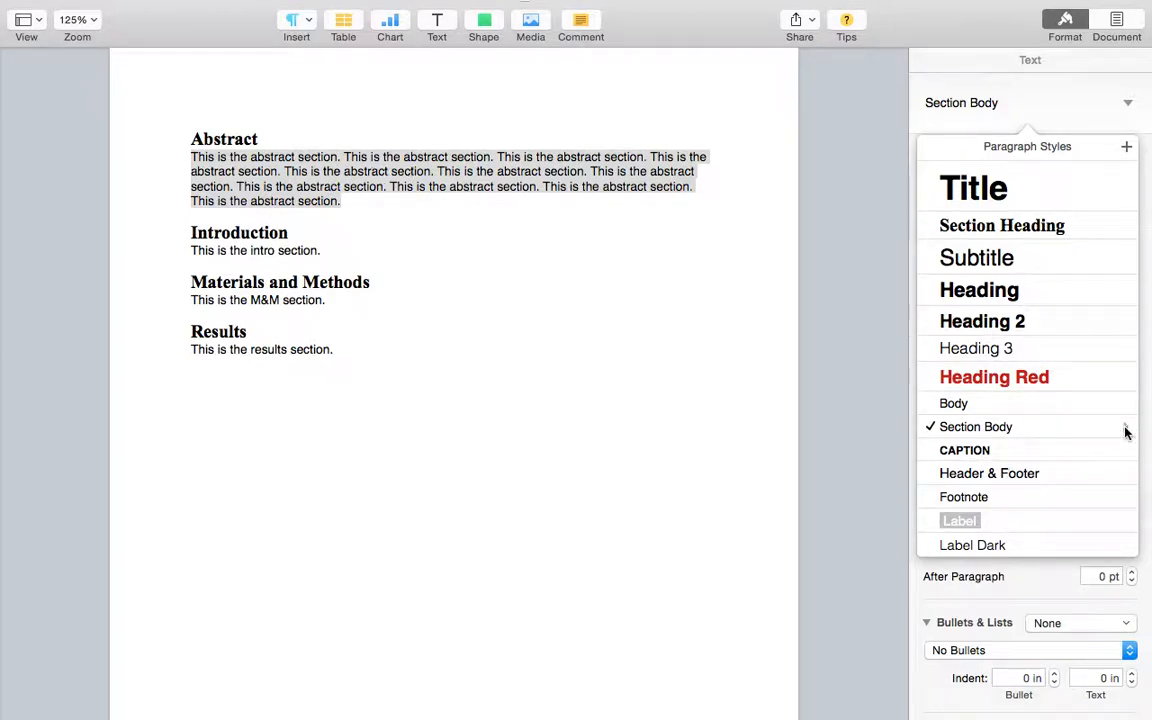
{"action": "left_click", "coordinate": [379, 203]}
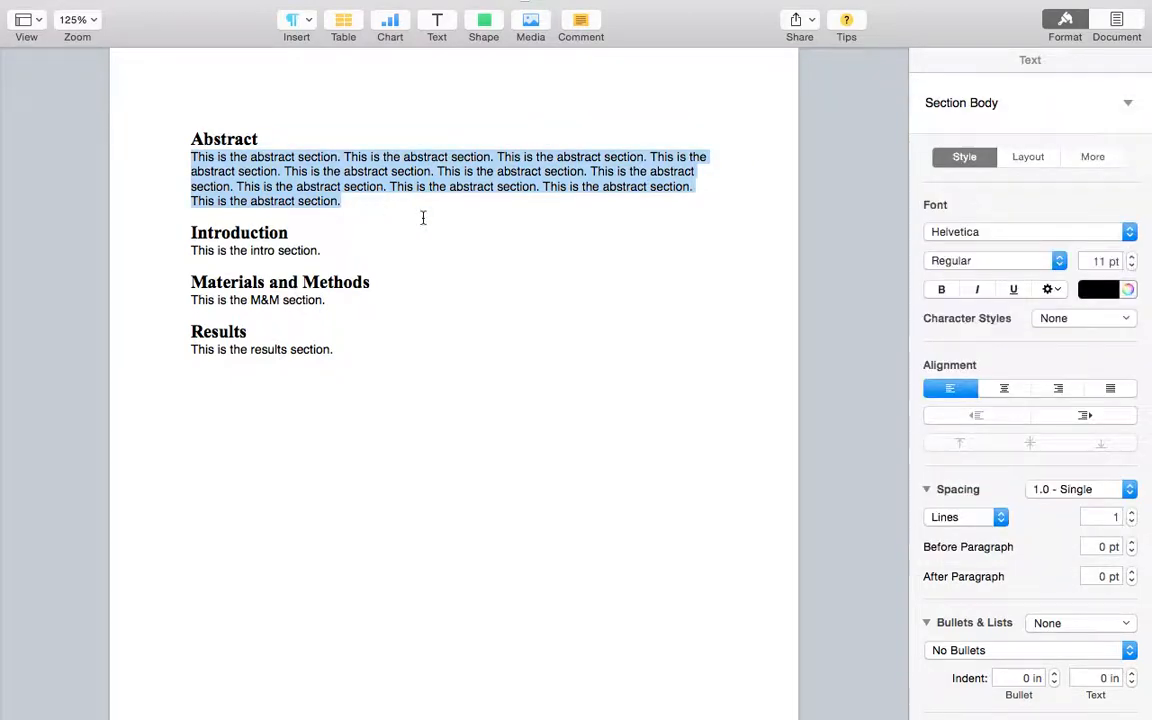
{"action": "left_click", "coordinate": [998, 232]}
{"action": "scroll", "coordinate": [940, 448], "scroll_direction": "down", "scroll_amount": 10}
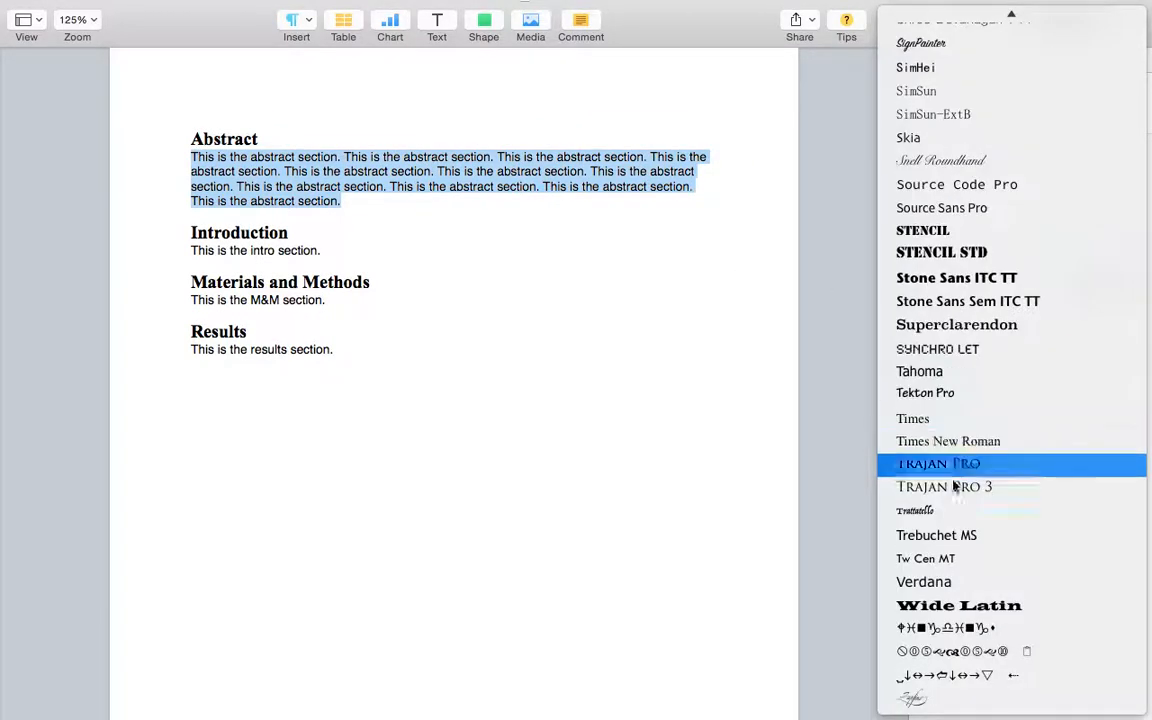
{"action": "left_click", "coordinate": [956, 442]}
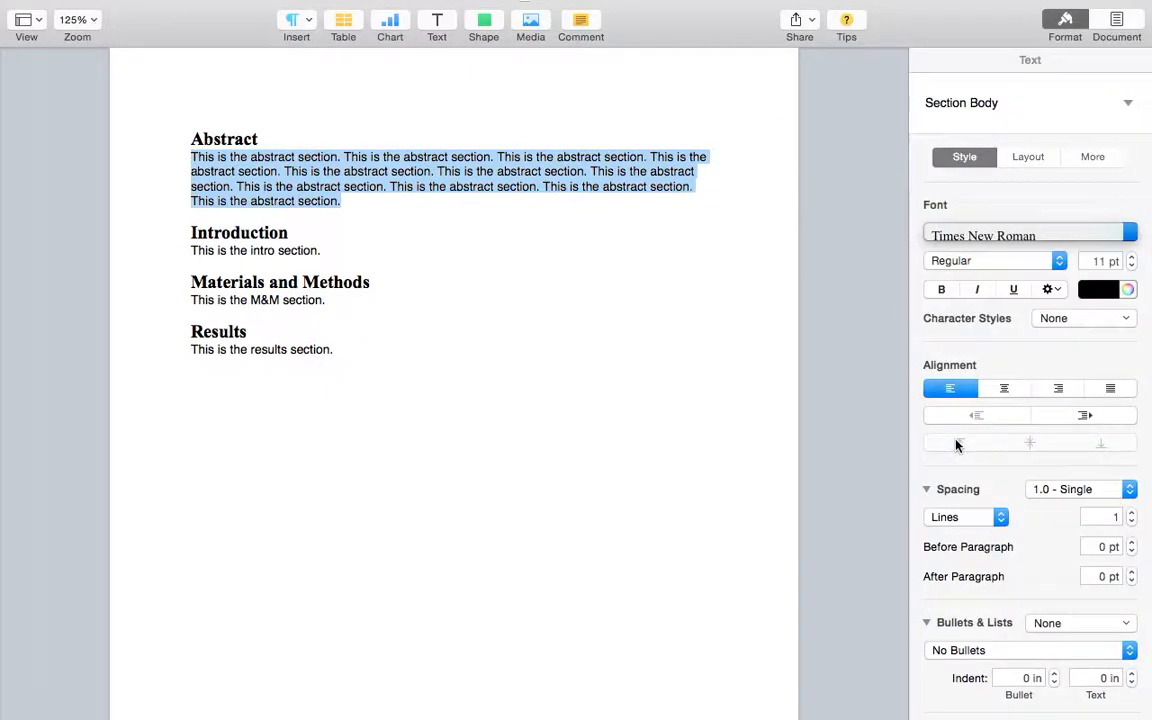
{"action": "left_click", "coordinate": [1132, 257]}
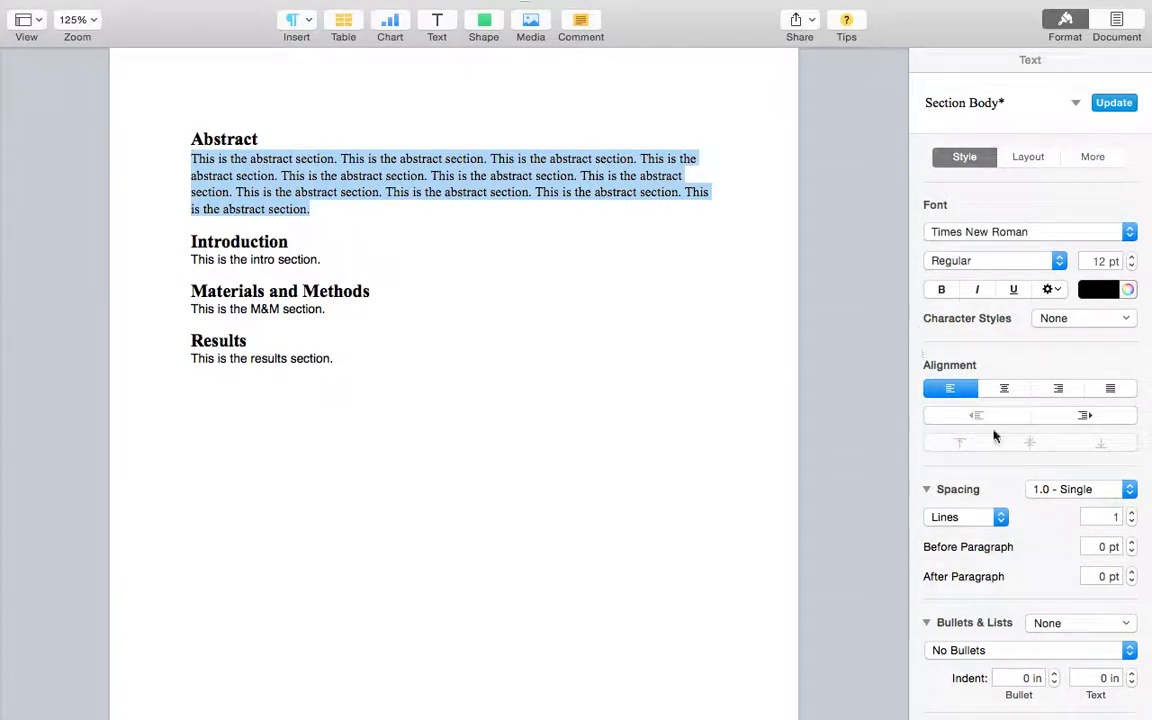
Step: Set the abstract paragraph's line spacing to 2.0 - Double and update the Section Body style with the changed formatting
{"action": "left_click", "coordinate": [1075, 489]}
{"action": "left_click", "coordinate": [1075, 489]}
{"action": "left_click", "coordinate": [1087, 500]}
{"action": "left_click", "coordinate": [1088, 535]}
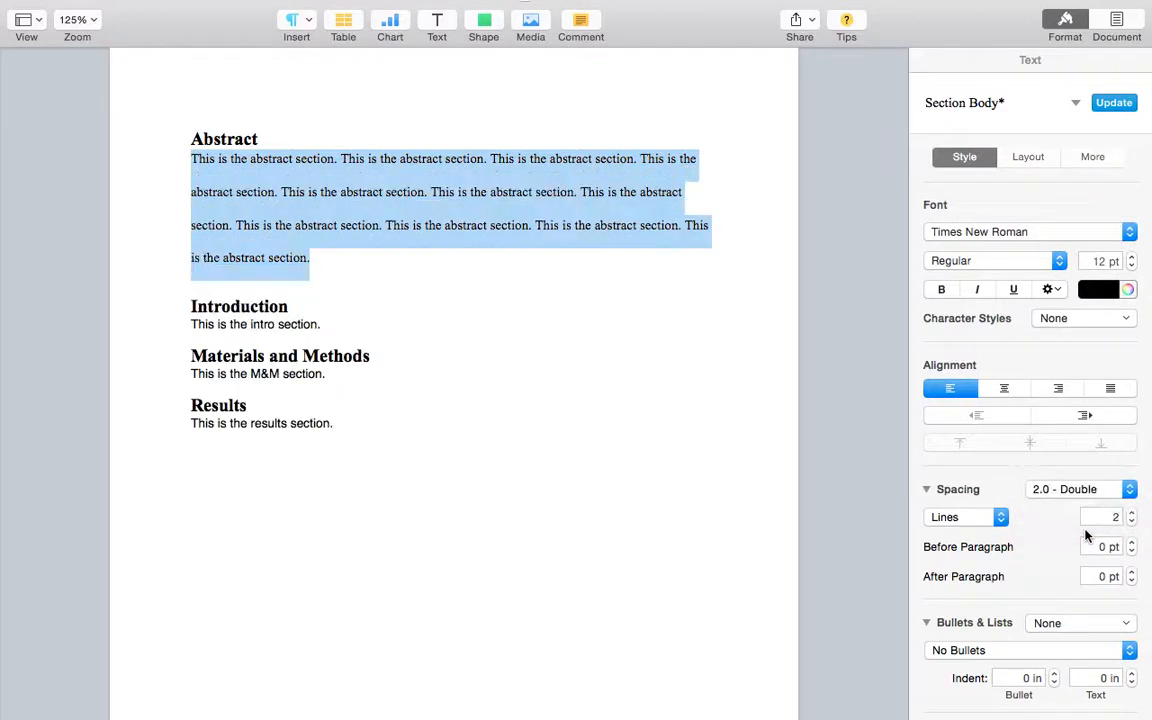
{"action": "left_click", "coordinate": [1116, 103]}
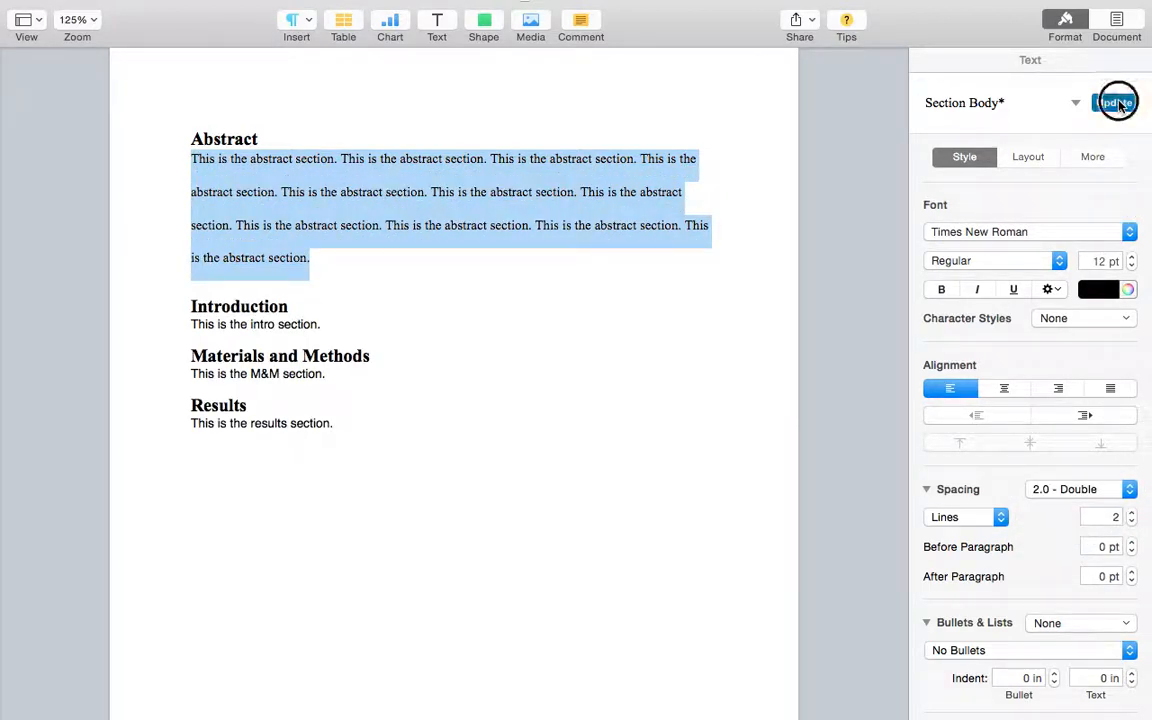
Step: Paste three copies of "This is the intro section." after the original sentence under Introduction
{"action": "left_click", "coordinate": [320, 325]}
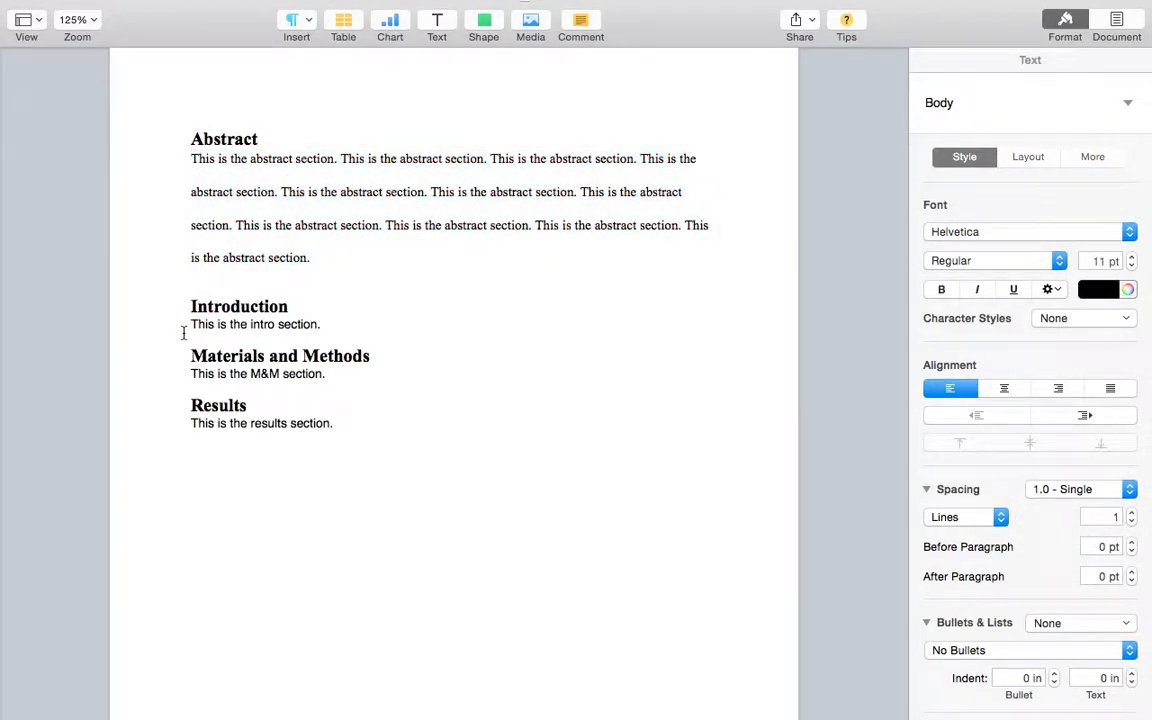
{"action": "left_click_drag", "start_coordinate": [183, 333], "coordinate": [322, 326]}
{"action": "key", "text": "super+c"}
{"action": "key", "text": "Right"}
{"action": "key", "text": "super+v"}
{"action": "key", "text": "super+v"}
{"action": "key", "text": "super+v"}
{"action": "key", "text": "super+space"}
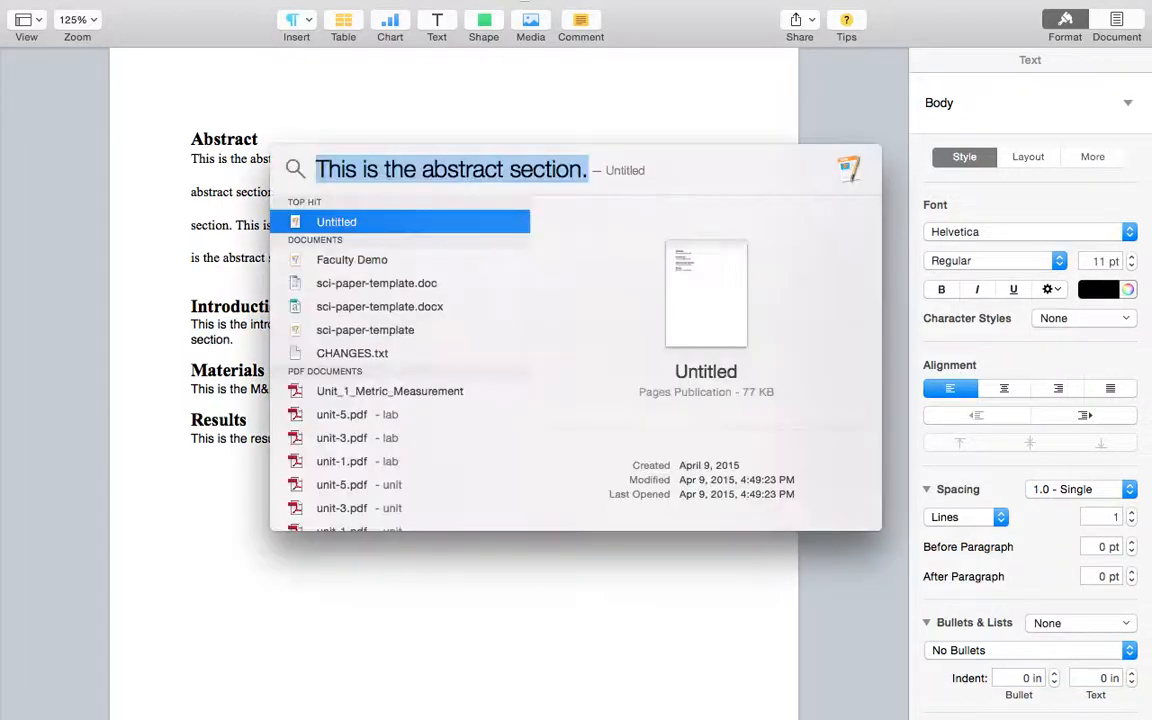
{"action": "key", "text": "Escape"}
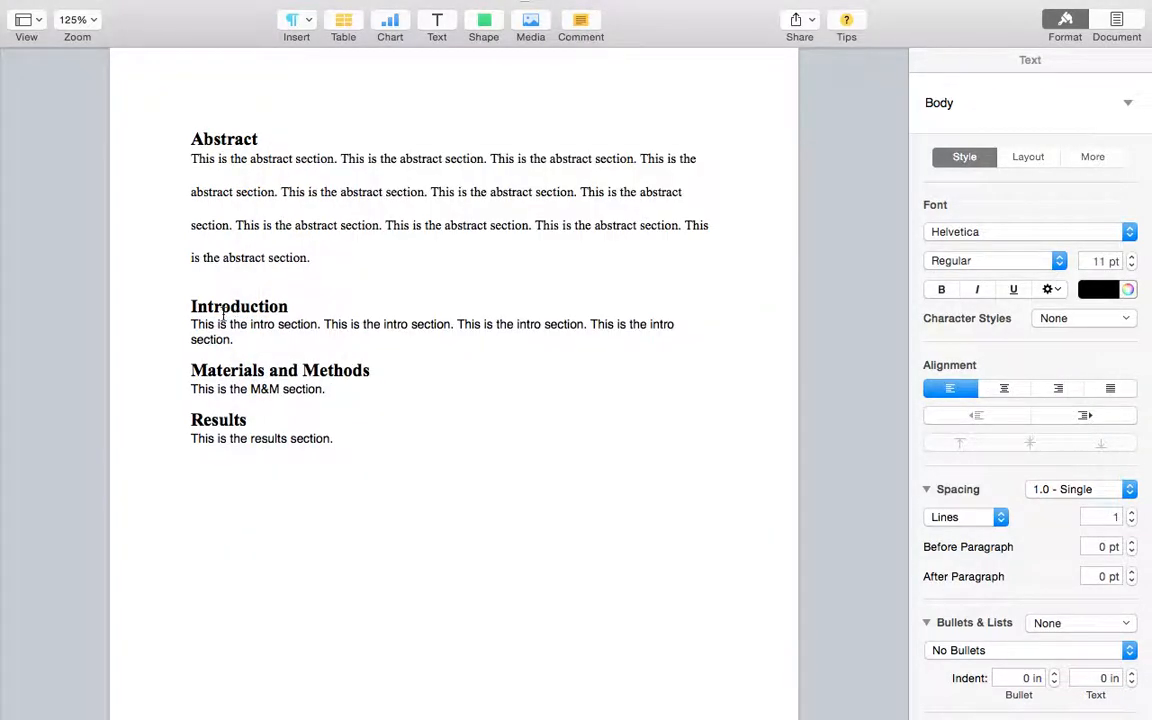
Step: Copy the four introduction sentences and paste them repeatedly to build two six-line paragraphs under Introduction
{"action": "left_click_drag", "start_coordinate": [239, 337], "coordinate": [192, 327]}
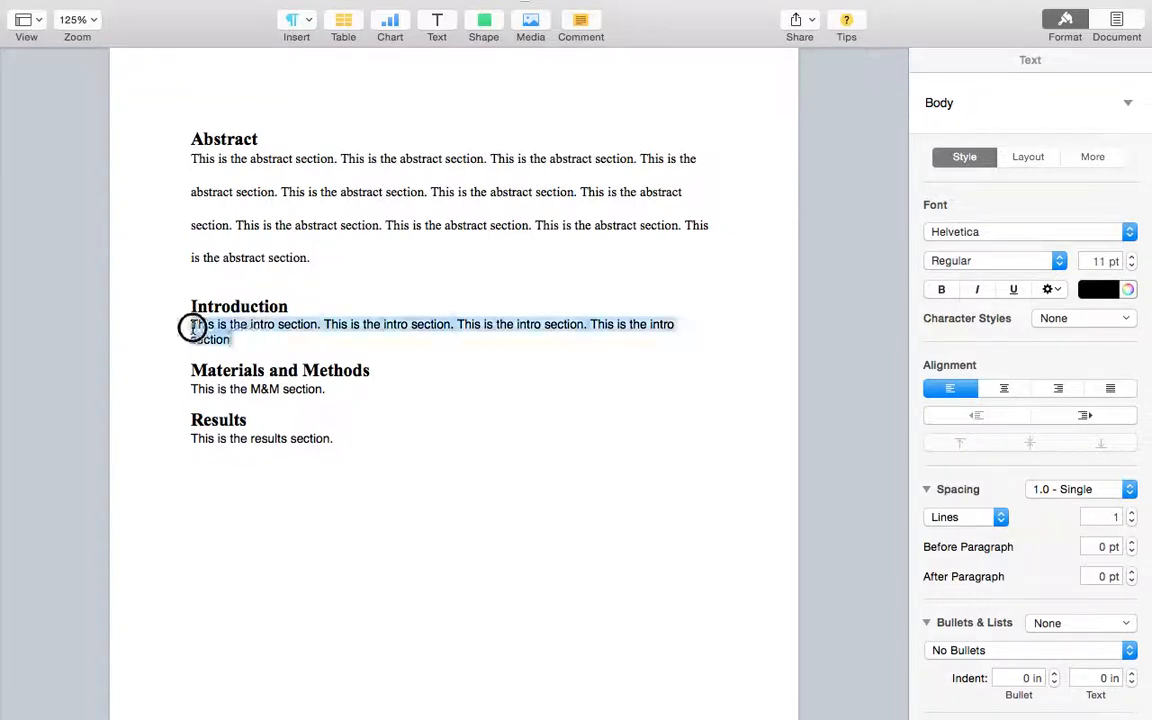
{"action": "key", "text": "super+c"}
{"action": "left_click", "coordinate": [311, 337]}
{"action": "key", "text": "super+v"}
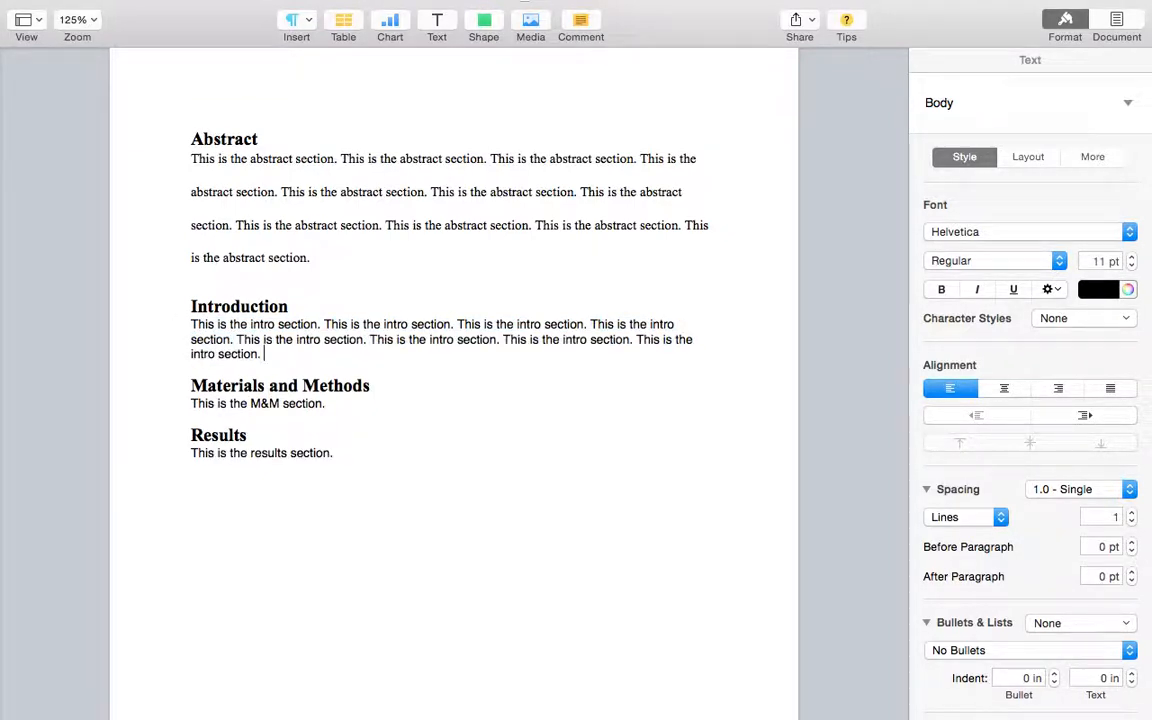
{"action": "key", "text": "super+v"}
{"action": "key", "text": "super+v"}
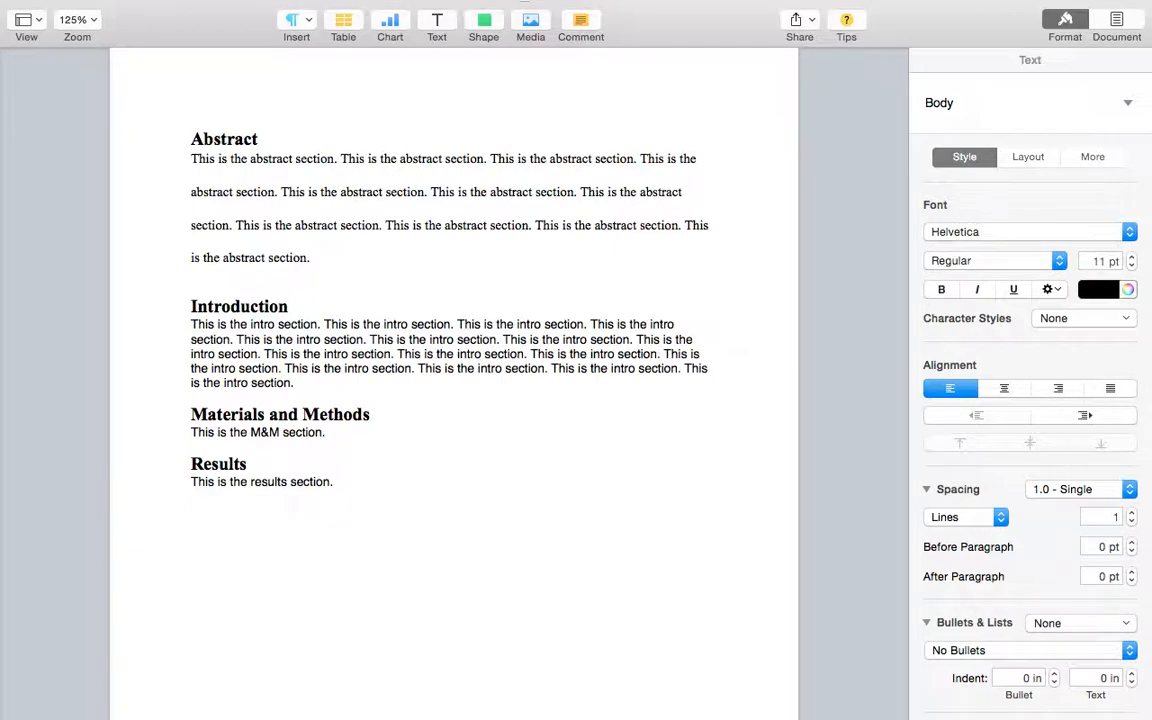
{"action": "key", "text": "super+v"}
{"action": "key", "text": "super+v"}
{"action": "key", "text": "super+v"}
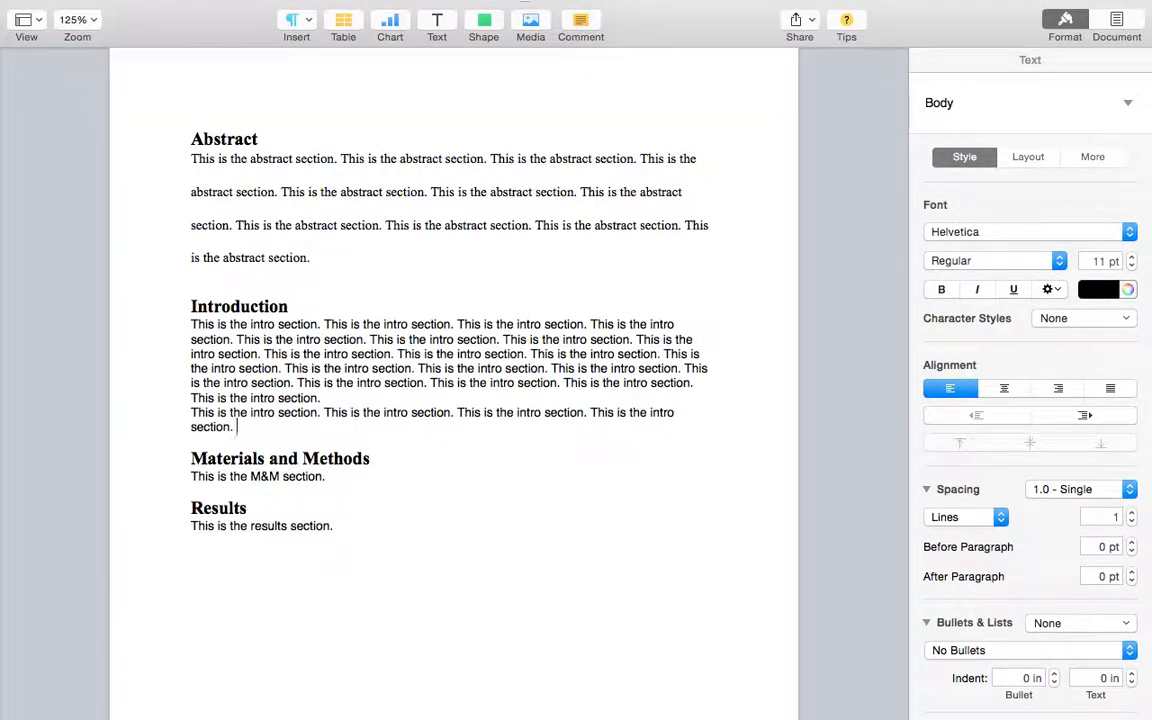
{"action": "key", "text": "super+v"}
{"action": "key", "text": "super+v"}
{"action": "key", "text": "super+v"}
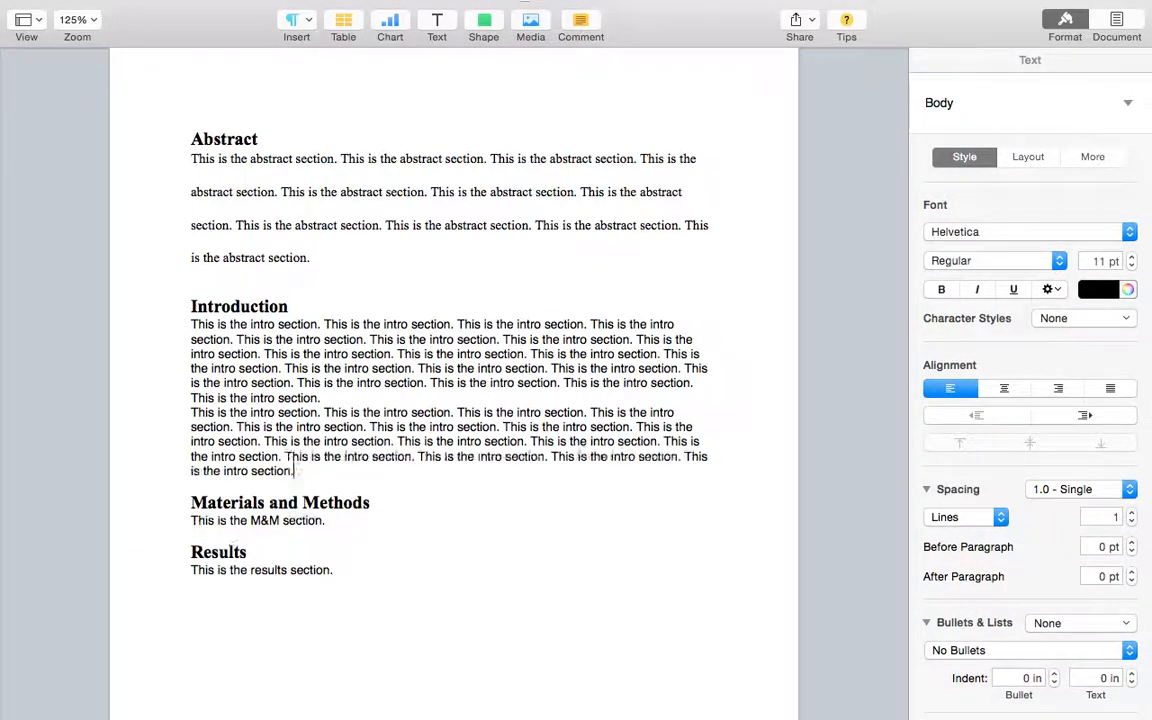
{"action": "key", "text": "super+v"}
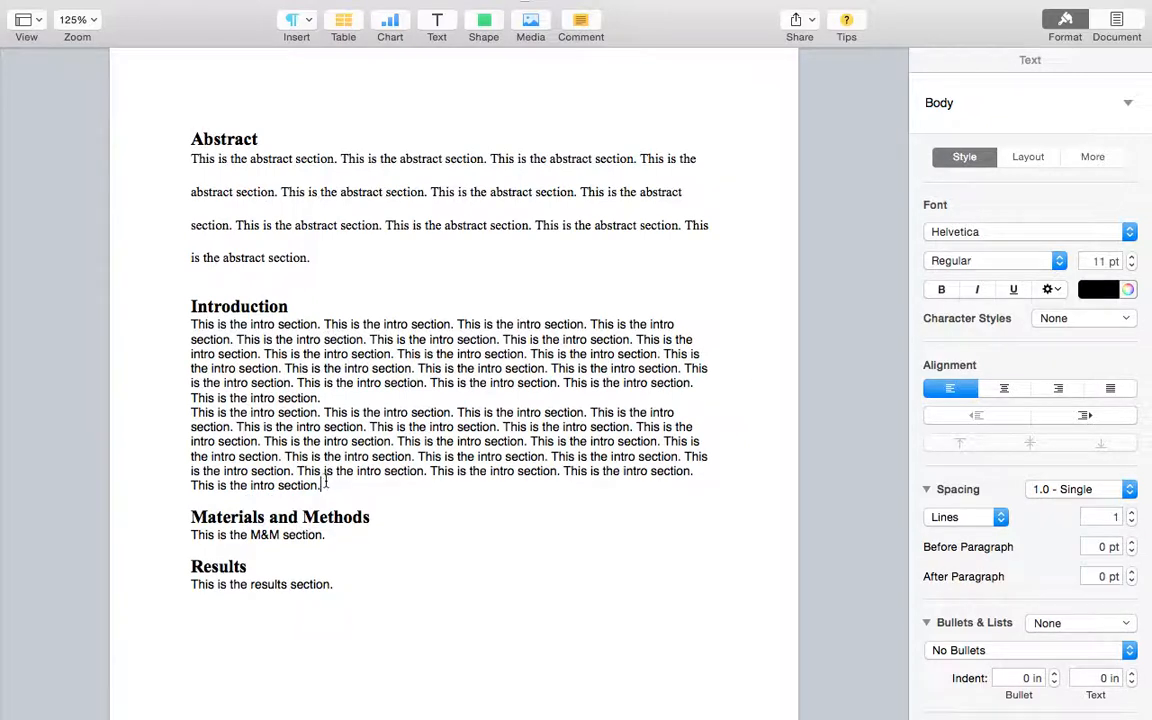
Step: Try applying the Section Body style to both introduction paragraphs selected together, and undo it
{"action": "left_click", "coordinate": [191, 324], "text": "shift"}
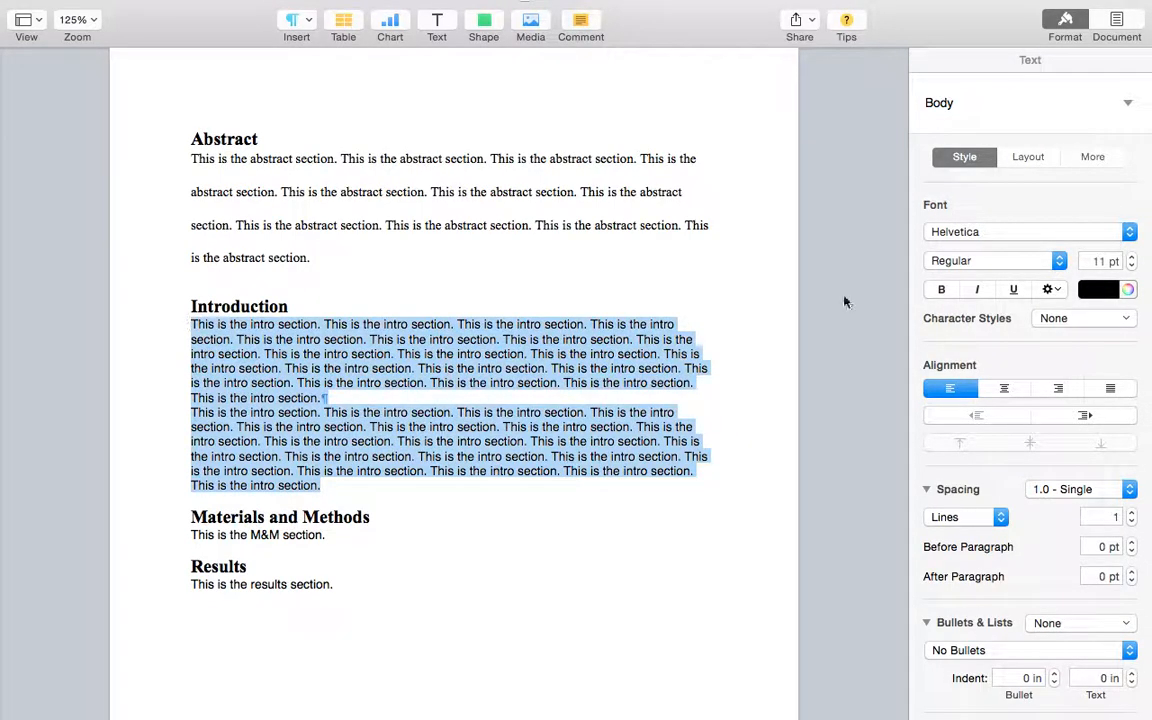
{"action": "left_click", "coordinate": [1071, 108]}
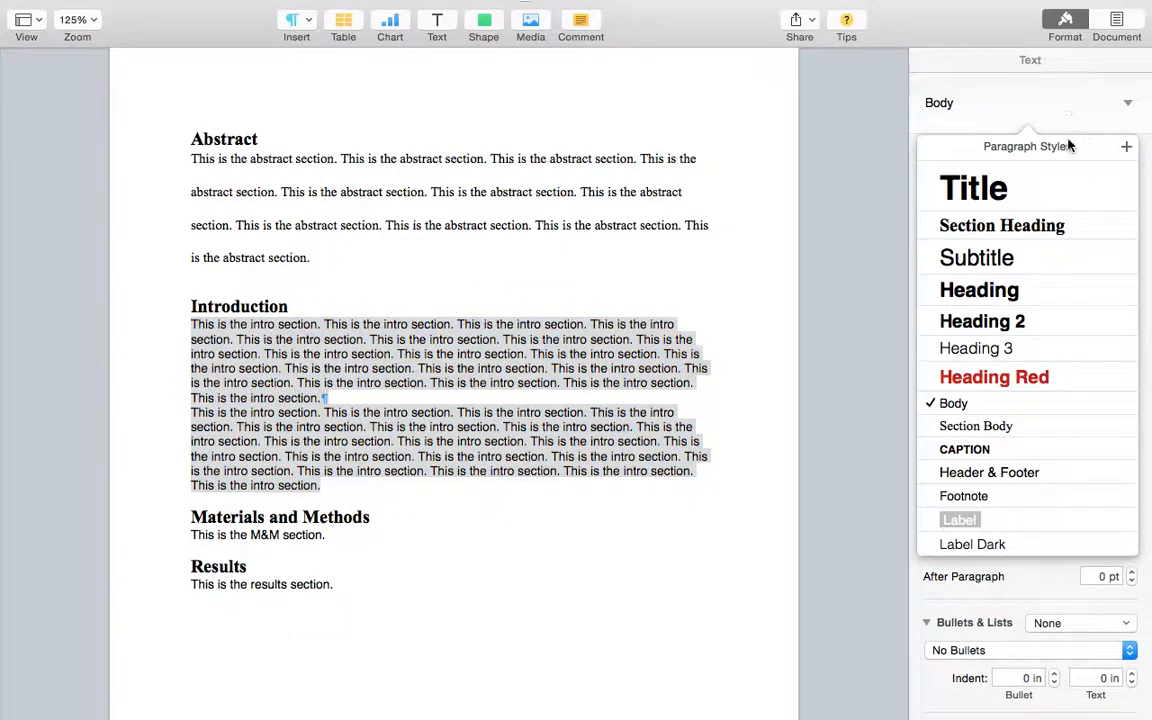
{"action": "left_click", "coordinate": [1012, 427]}
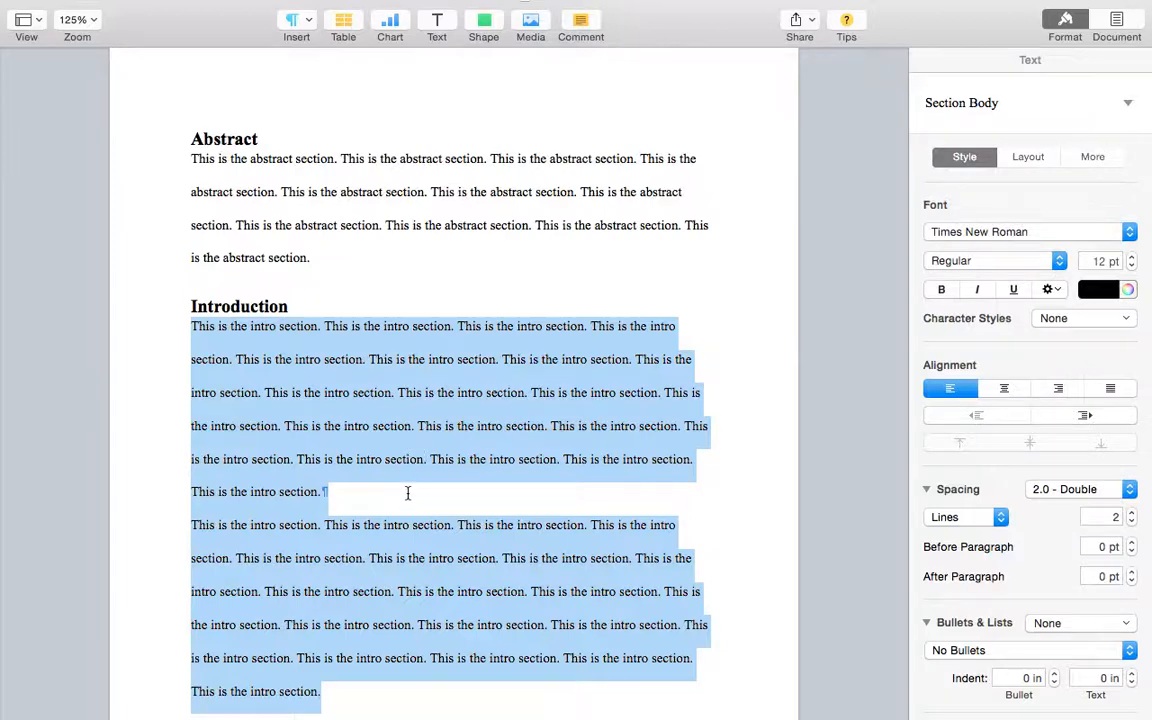
{"action": "key", "text": "super+z"}
Step: Apply the Section Body style to the first introduction paragraph only
{"action": "left_click", "coordinate": [375, 491]}
{"action": "left_click", "coordinate": [324, 481]}
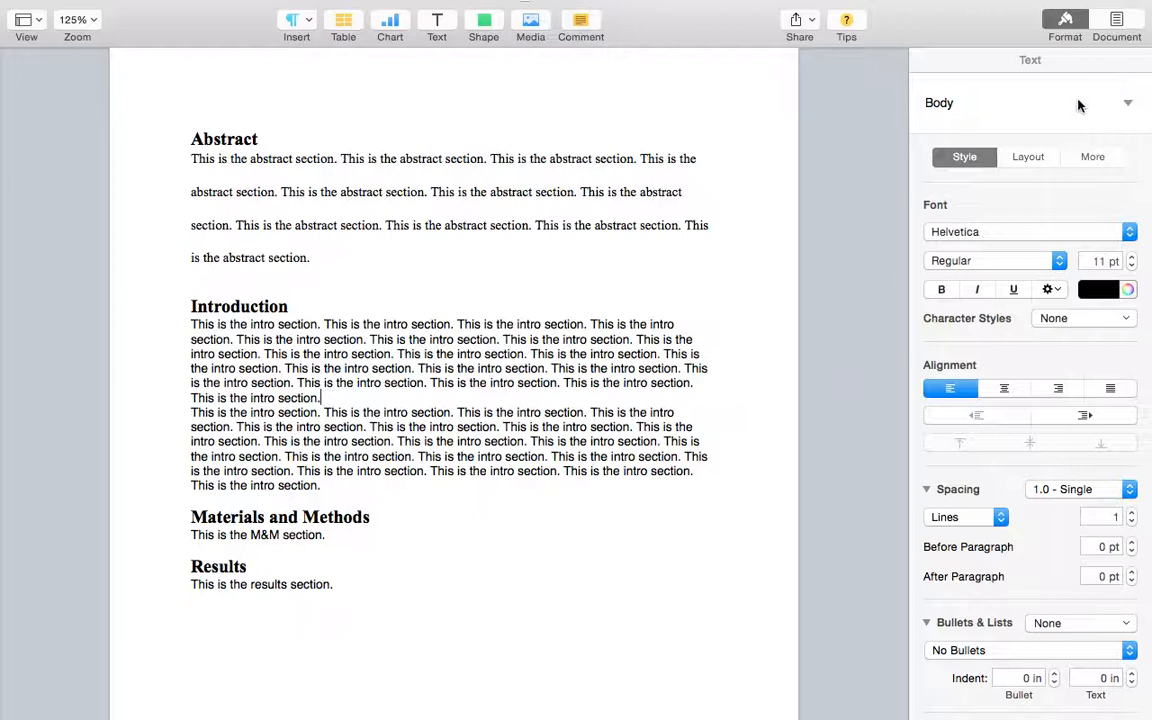
{"action": "left_click_drag", "start_coordinate": [193, 324], "coordinate": [340, 398]}
{"action": "left_click", "coordinate": [340, 398]}
{"action": "left_click", "coordinate": [1045, 103]}
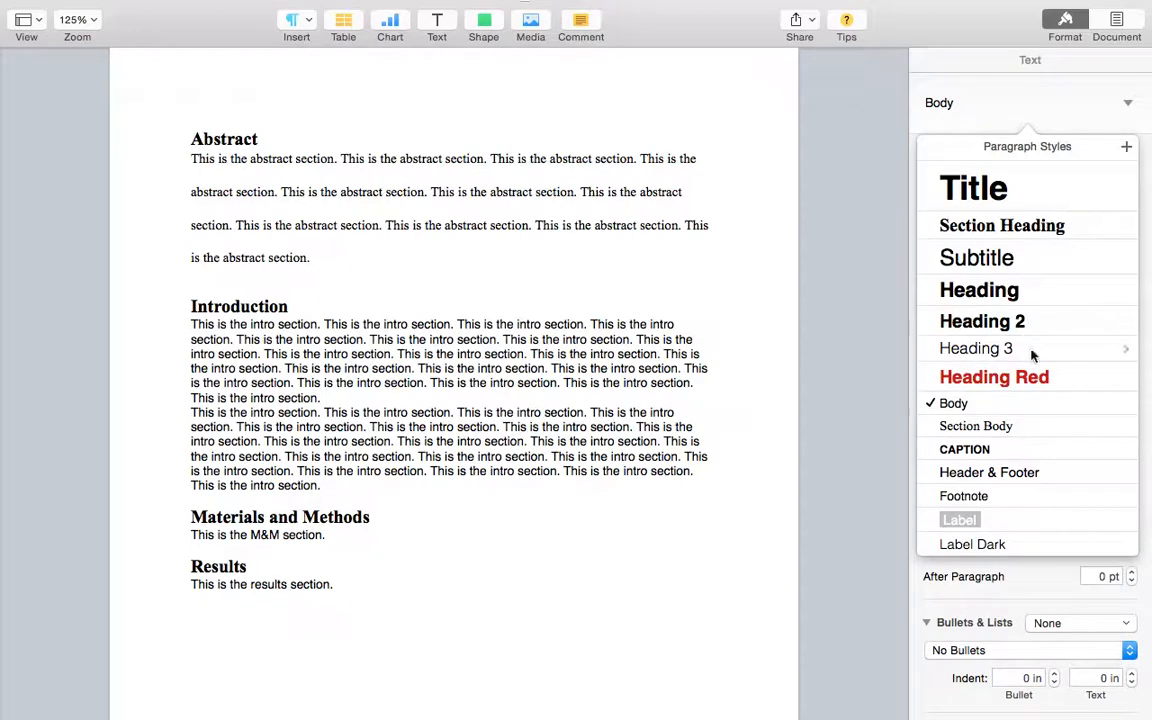
{"action": "left_click", "coordinate": [1008, 427]}
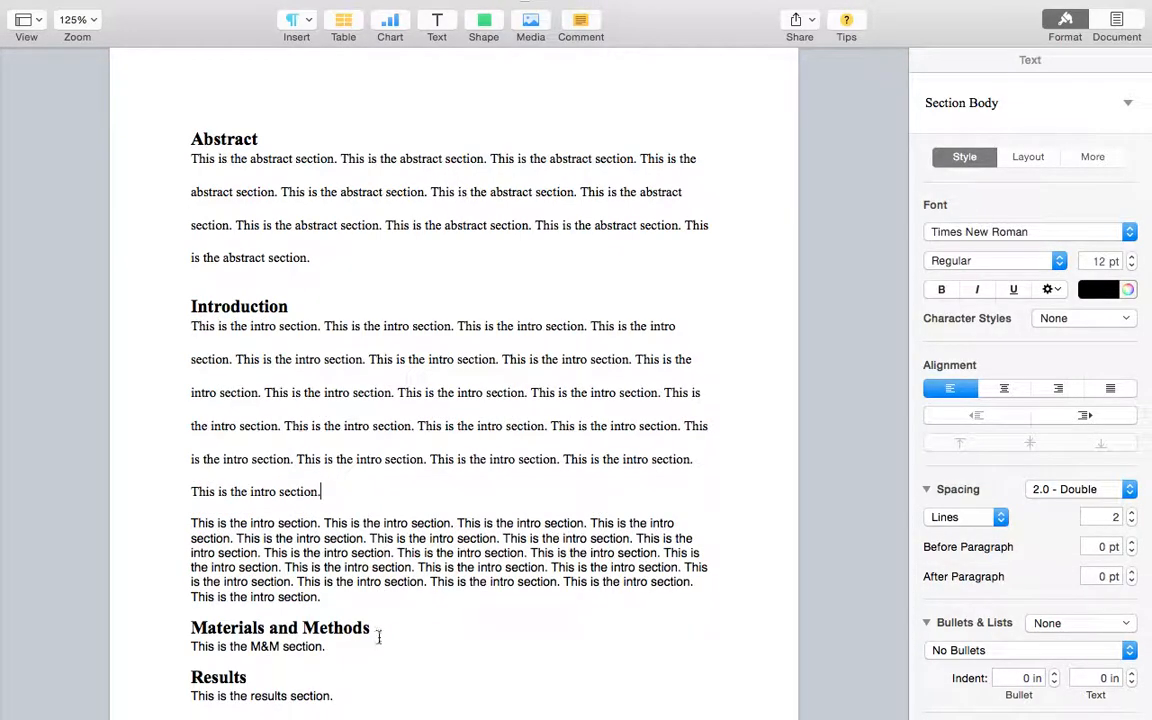
Step: Apply the Section Body style to the second introduction paragraph
{"action": "left_click", "coordinate": [362, 537]}
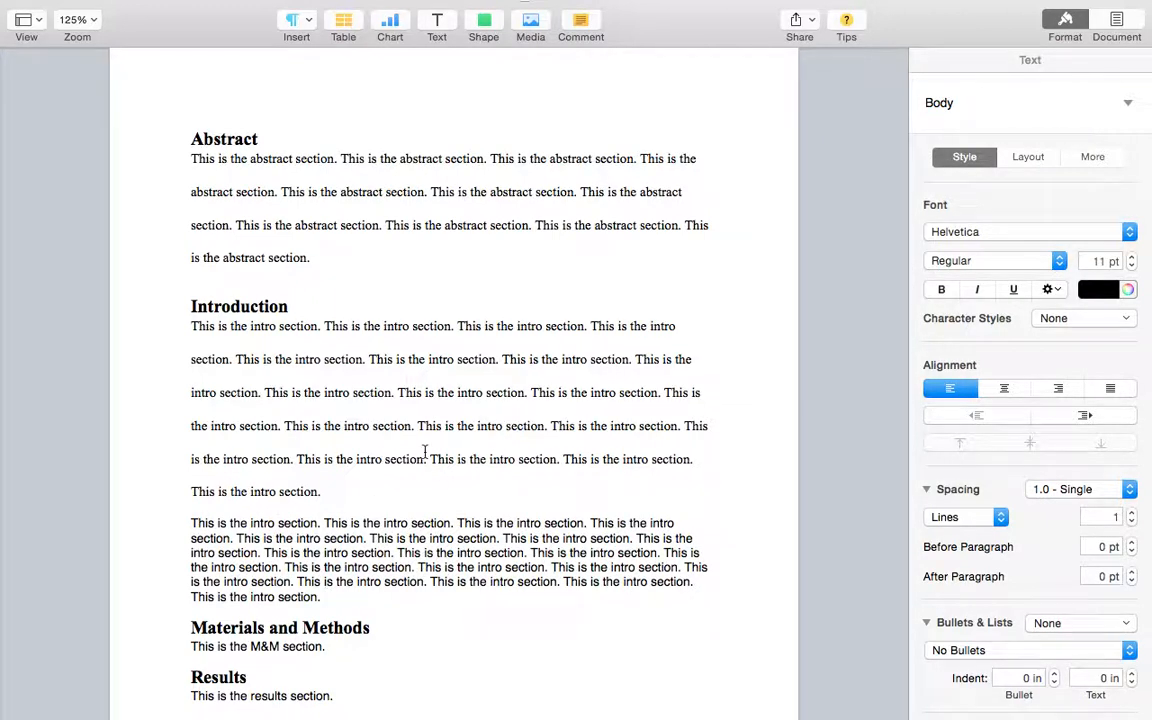
{"action": "left_click", "coordinate": [1030, 106]}
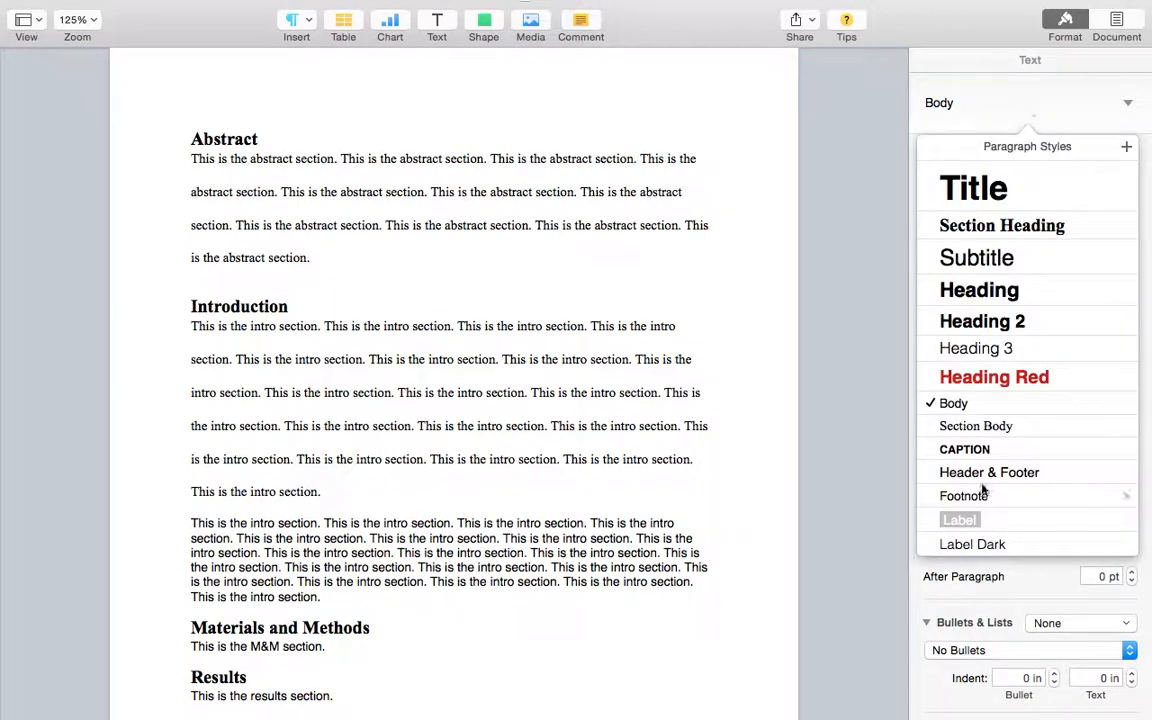
{"action": "left_click", "coordinate": [988, 430]}
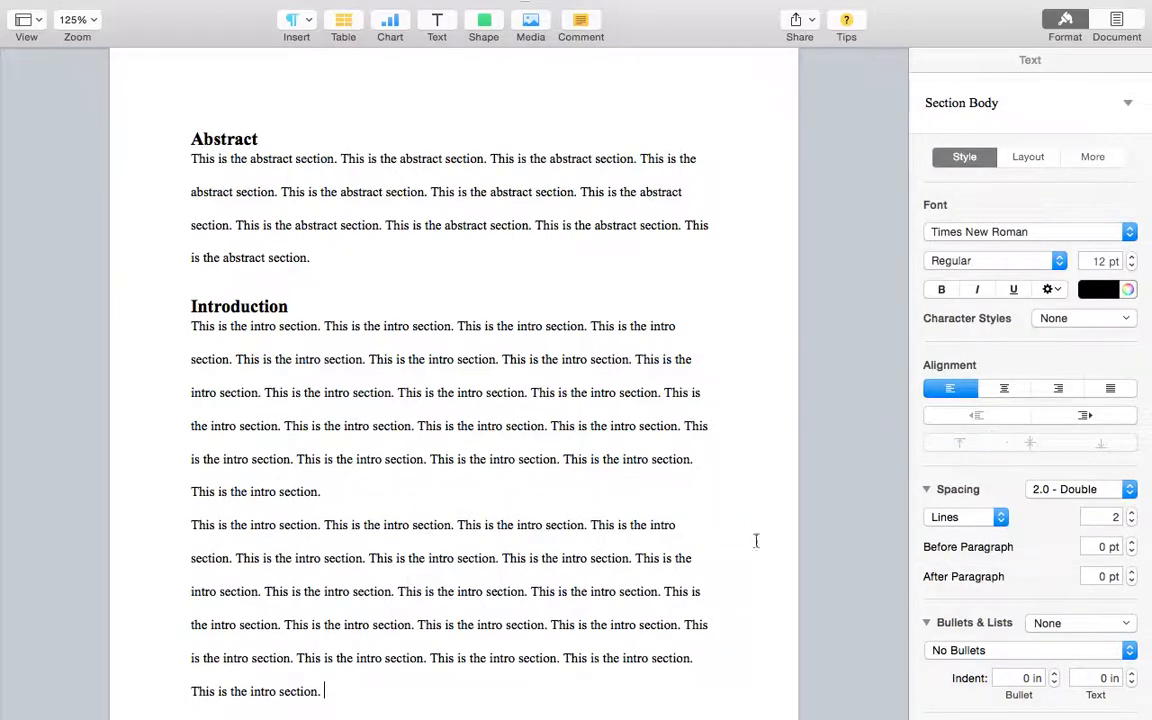
Step: Review the formatted sections and check the paragraph styles of the Introduction heading and the empty line above it
{"action": "scroll", "coordinate": [325, 576], "scroll_direction": "down", "scroll_amount": 3}
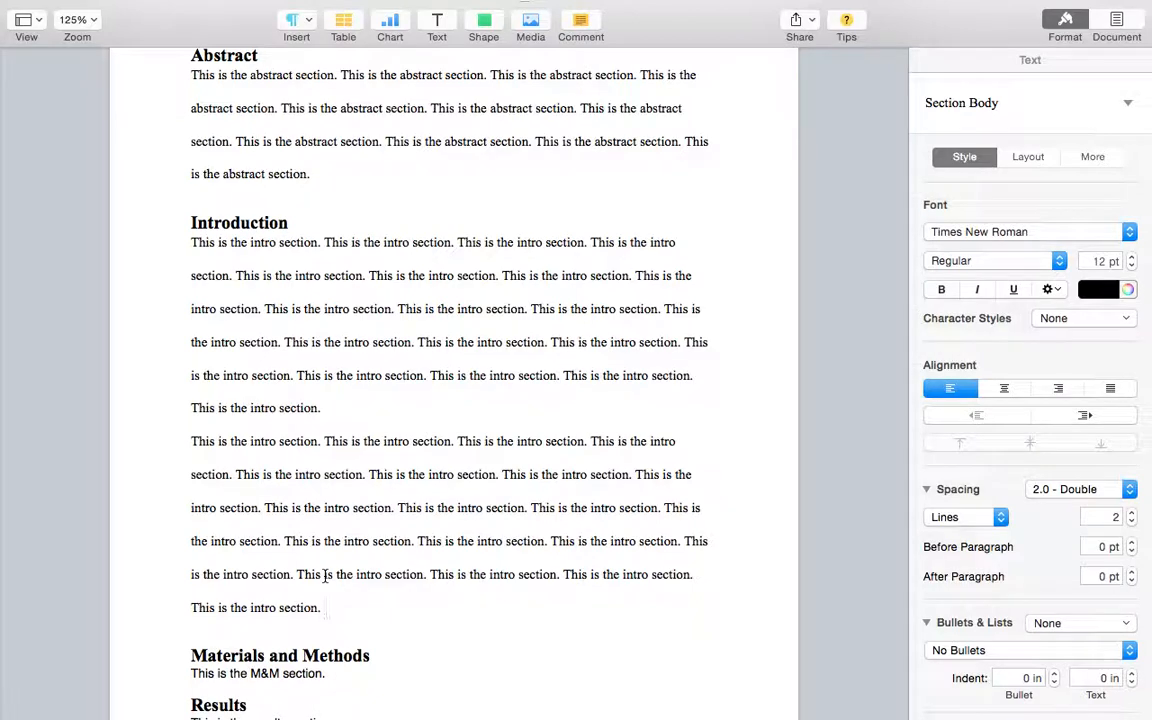
{"action": "scroll", "coordinate": [427, 494], "scroll_direction": "down", "scroll_amount": 3}
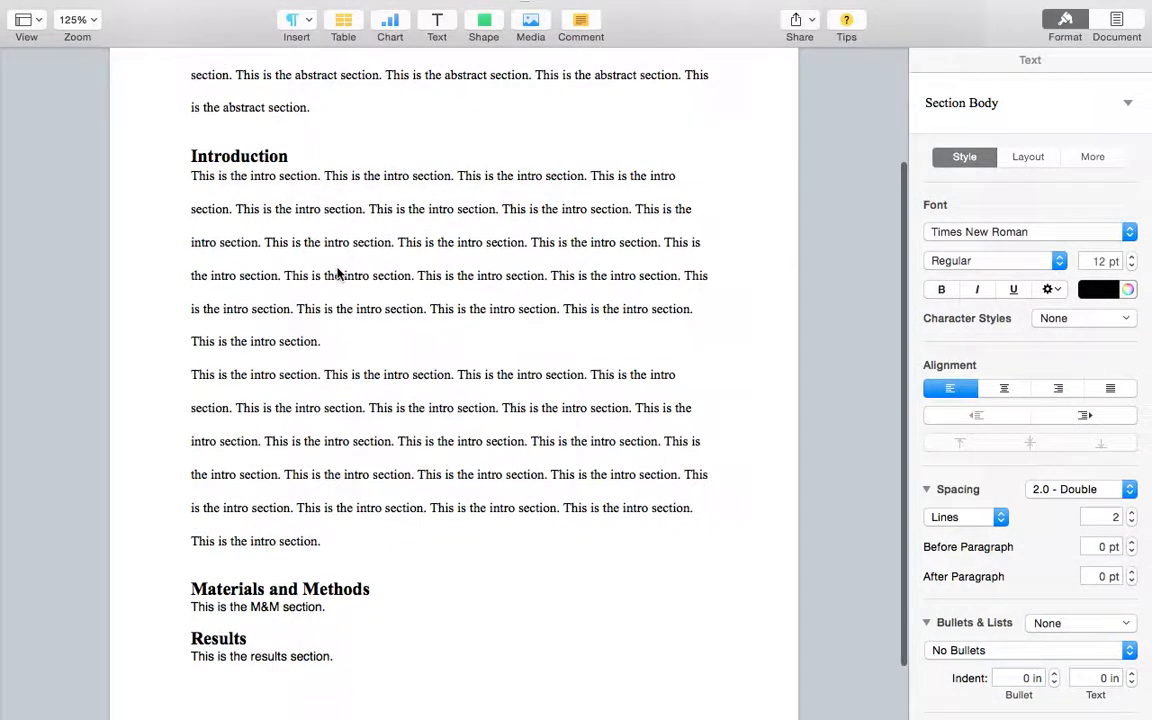
{"action": "scroll", "coordinate": [338, 272], "scroll_direction": "up", "scroll_amount": 3}
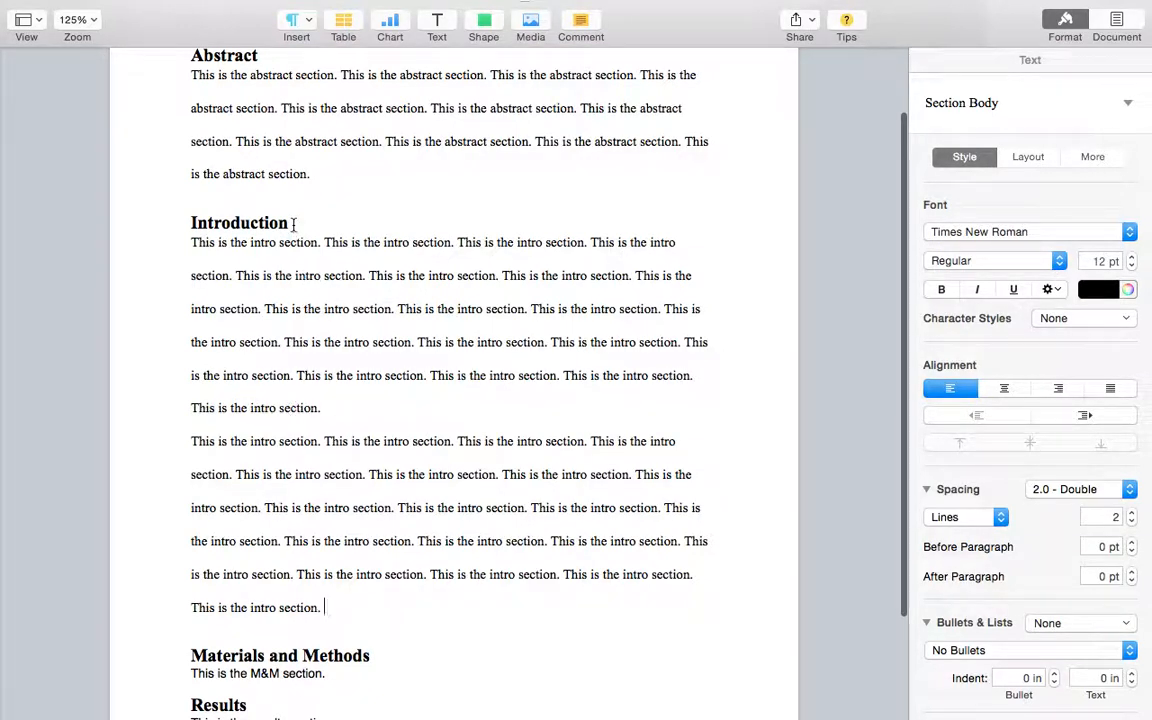
{"action": "left_click_drag", "start_coordinate": [293, 224], "coordinate": [188, 224]}
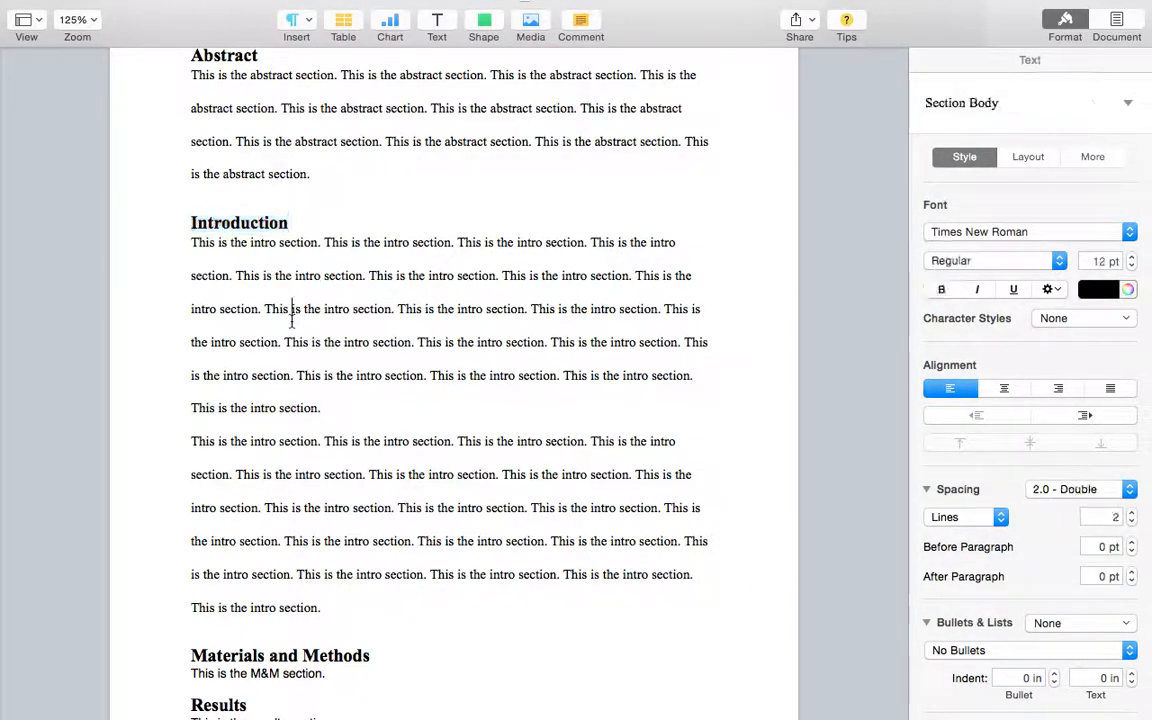
{"action": "scroll", "coordinate": [292, 320], "scroll_direction": "up", "scroll_amount": 3}
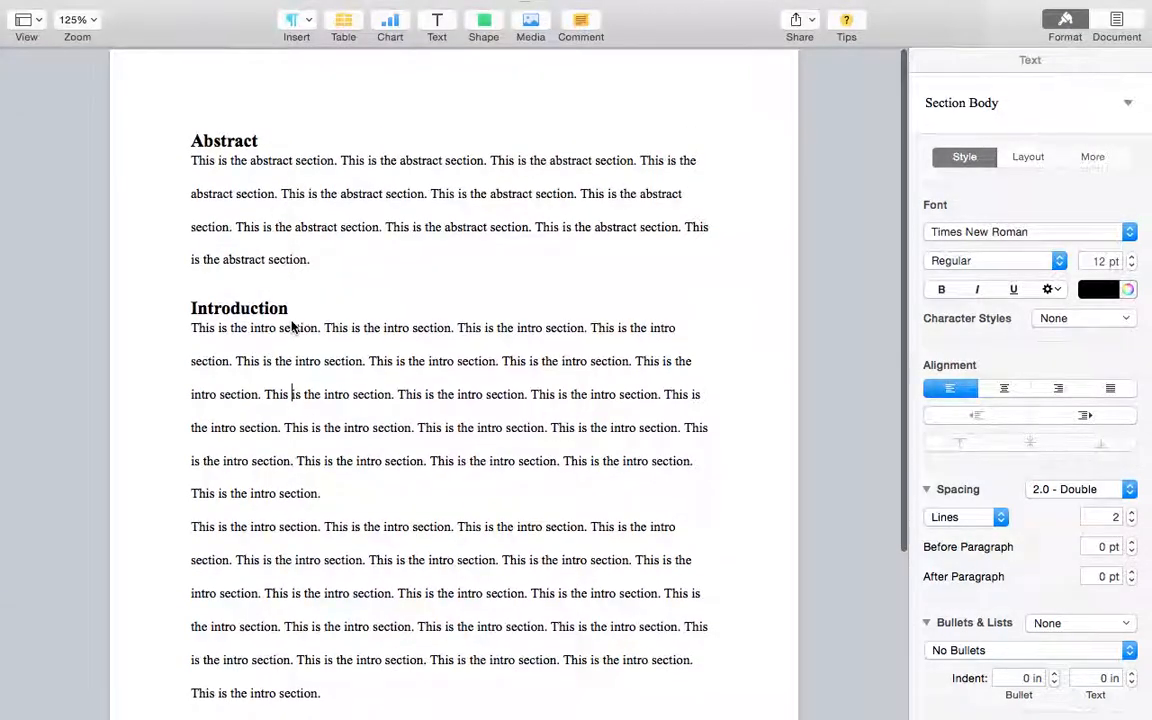
{"action": "left_click", "coordinate": [186, 305]}
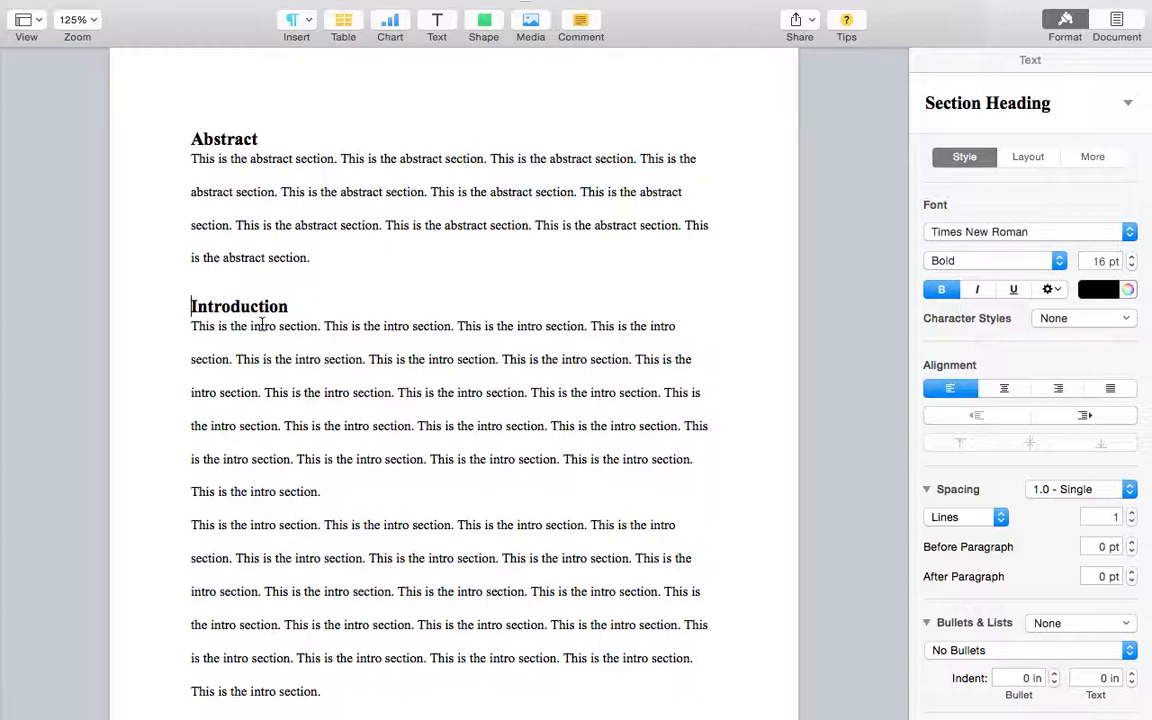
{"action": "scroll", "coordinate": [235, 137], "scroll_direction": "down", "scroll_amount": 3}
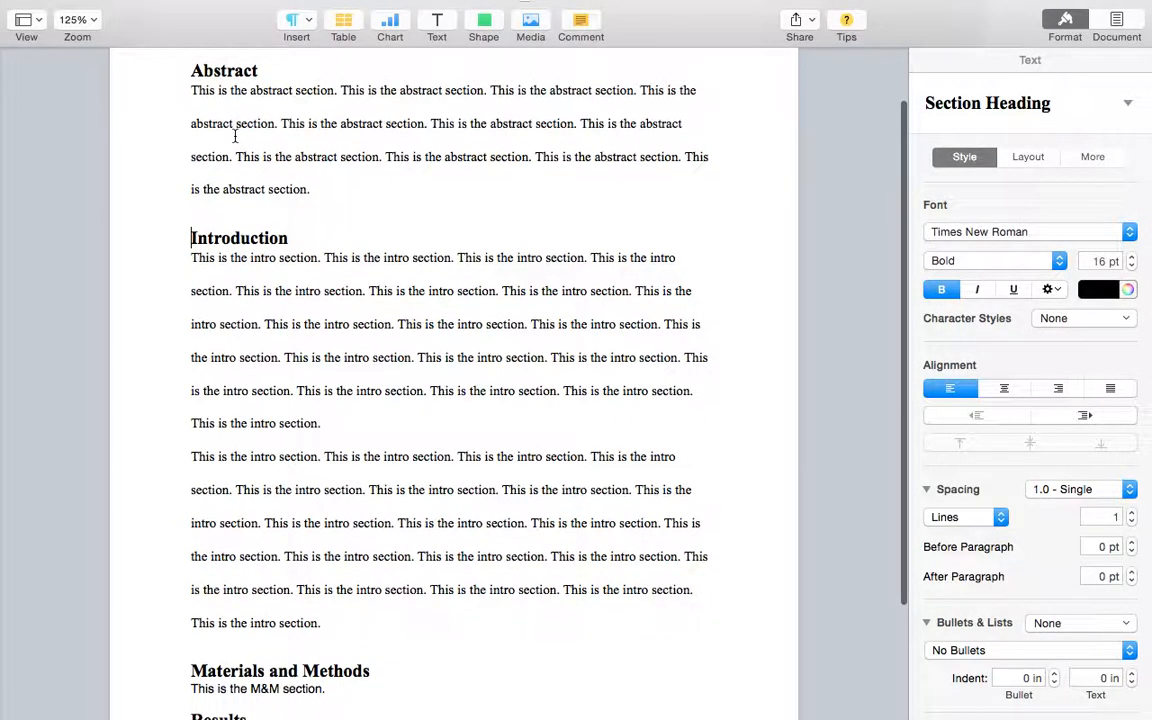
{"action": "scroll", "coordinate": [235, 137], "scroll_direction": "up", "scroll_amount": 2}
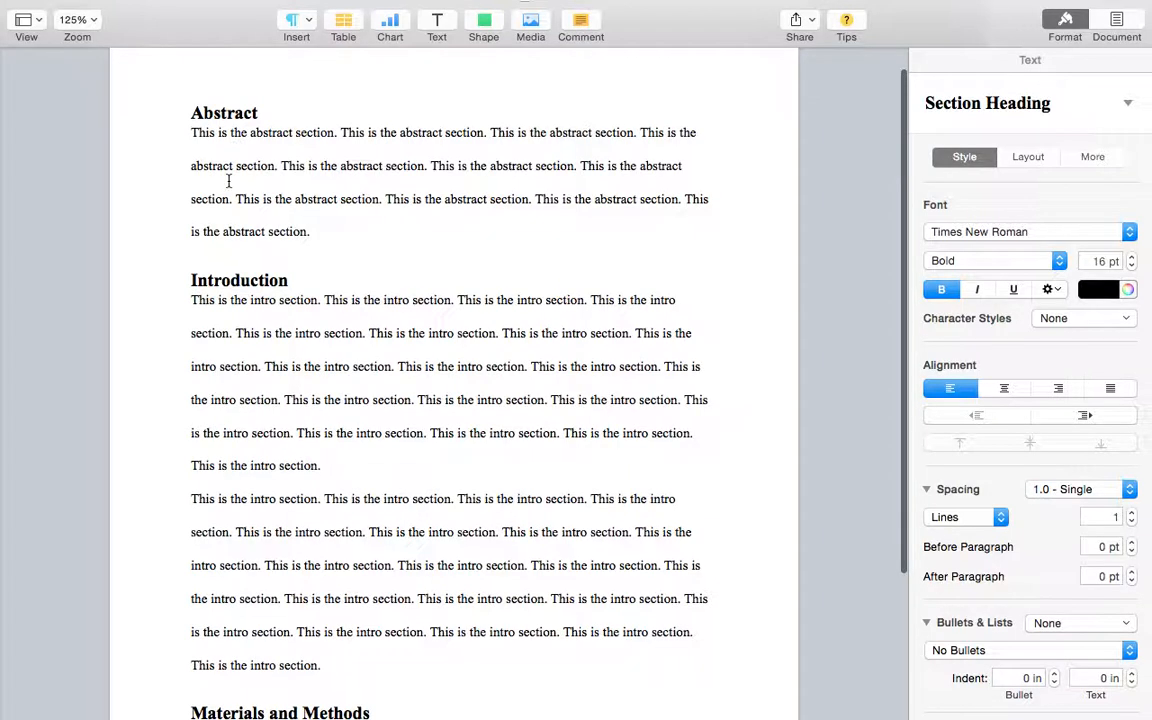
{"action": "left_click", "coordinate": [245, 258]}
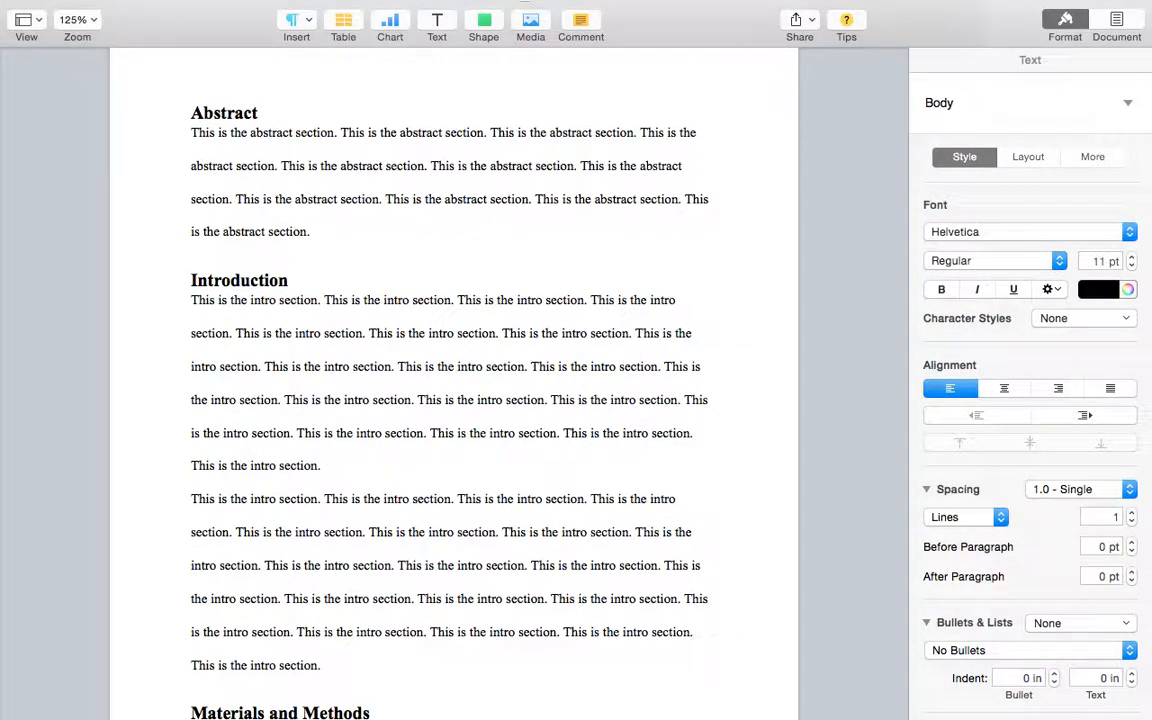
{"action": "left_click", "coordinate": [191, 280]}
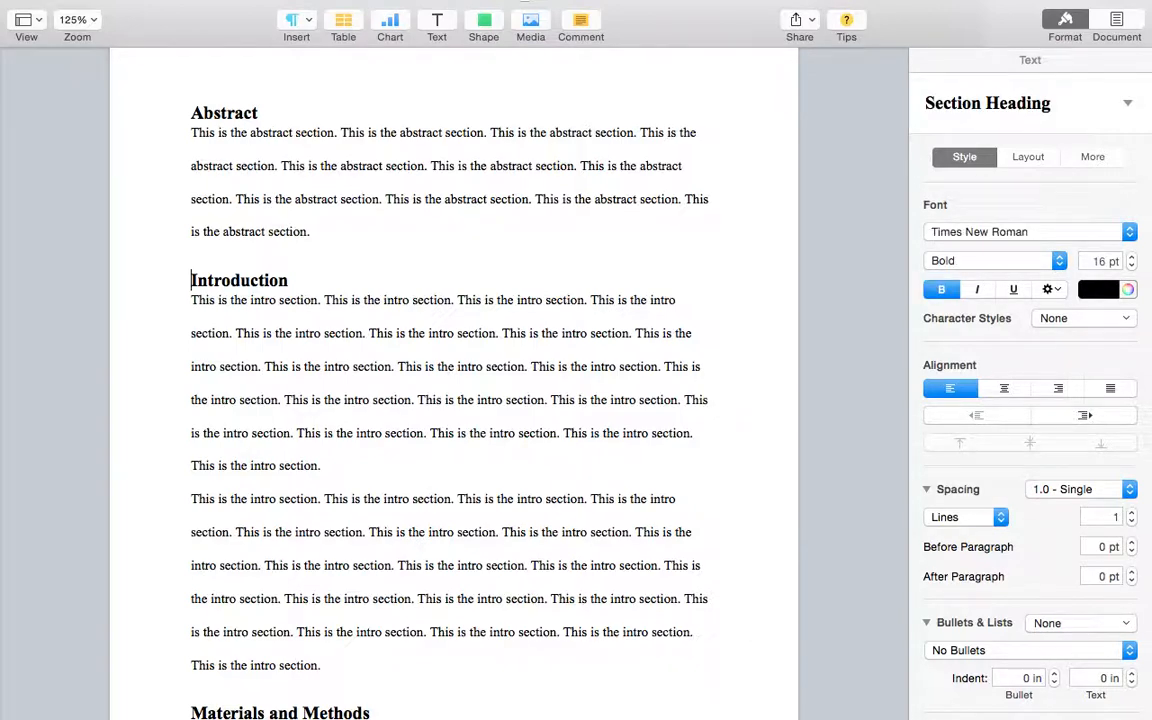
Step: Delete the empty line above the Introduction heading and check the styles of the abstract's last line and the heading
{"action": "key", "text": "BackSpace"}
{"action": "left_click", "coordinate": [191, 231]}
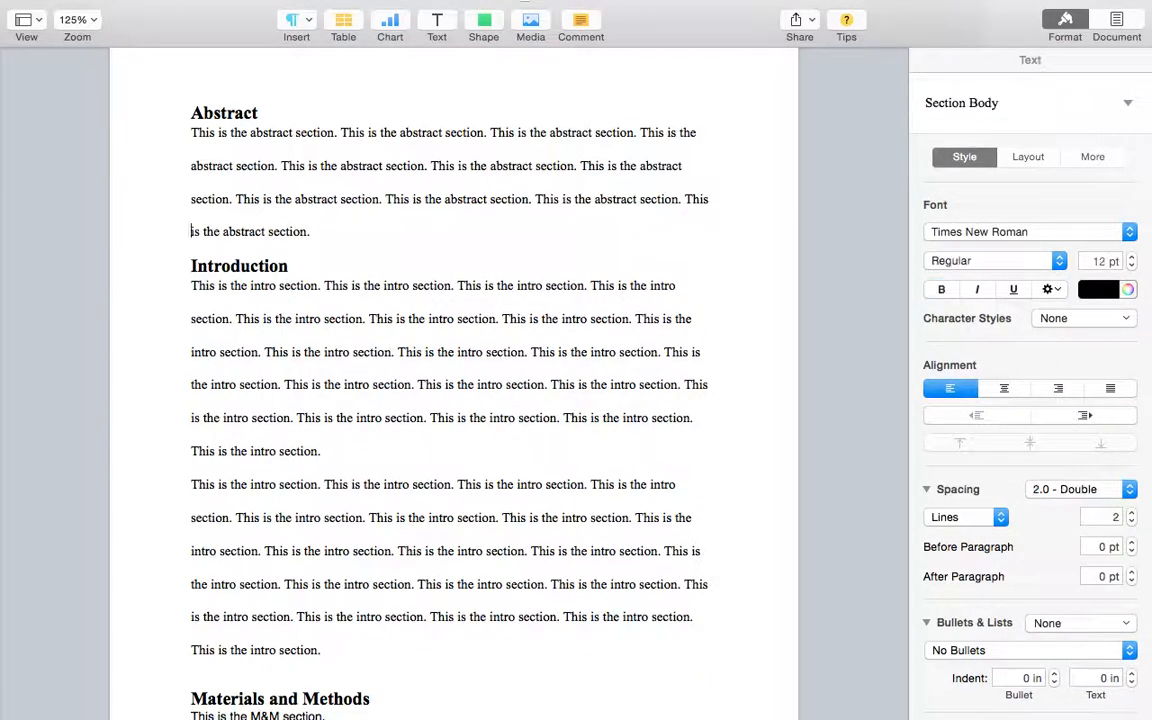
{"action": "left_click", "coordinate": [191, 266]}
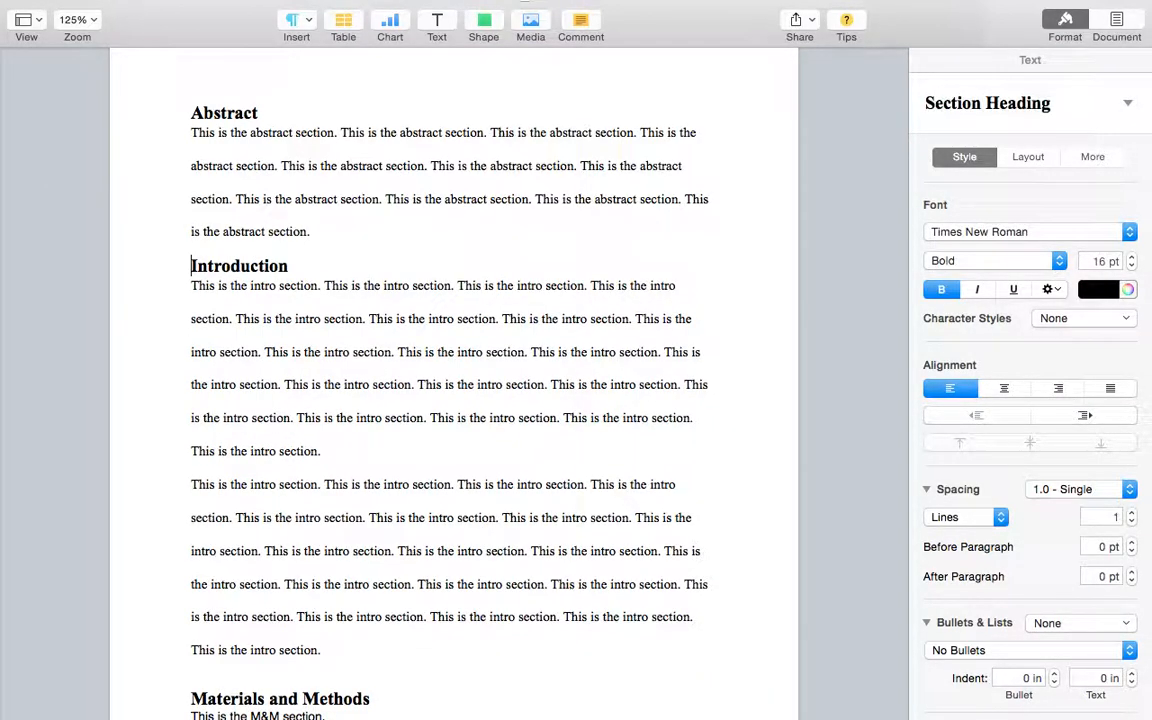
Step: Insert blank lines above the Introduction heading until it moves onto the next page
{"action": "key", "text": "Return"}
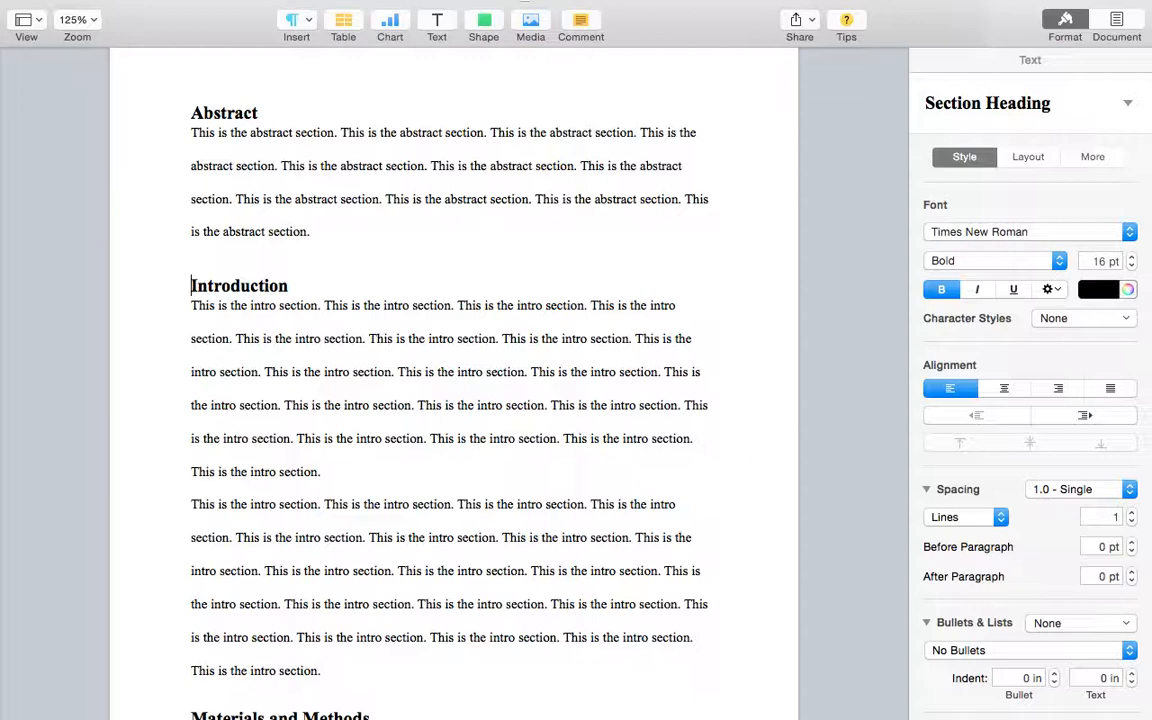
{"action": "key", "text": "Return"}
{"action": "key", "text": "Return"}
{"action": "key", "text": "Return"}
{"action": "key", "text": "Return"}
{"action": "key", "text": "Return"}
{"action": "key", "text": "Return"}
{"action": "key", "text": "Return"}
{"action": "key", "text": "Return"}
{"action": "key", "text": "Return"}
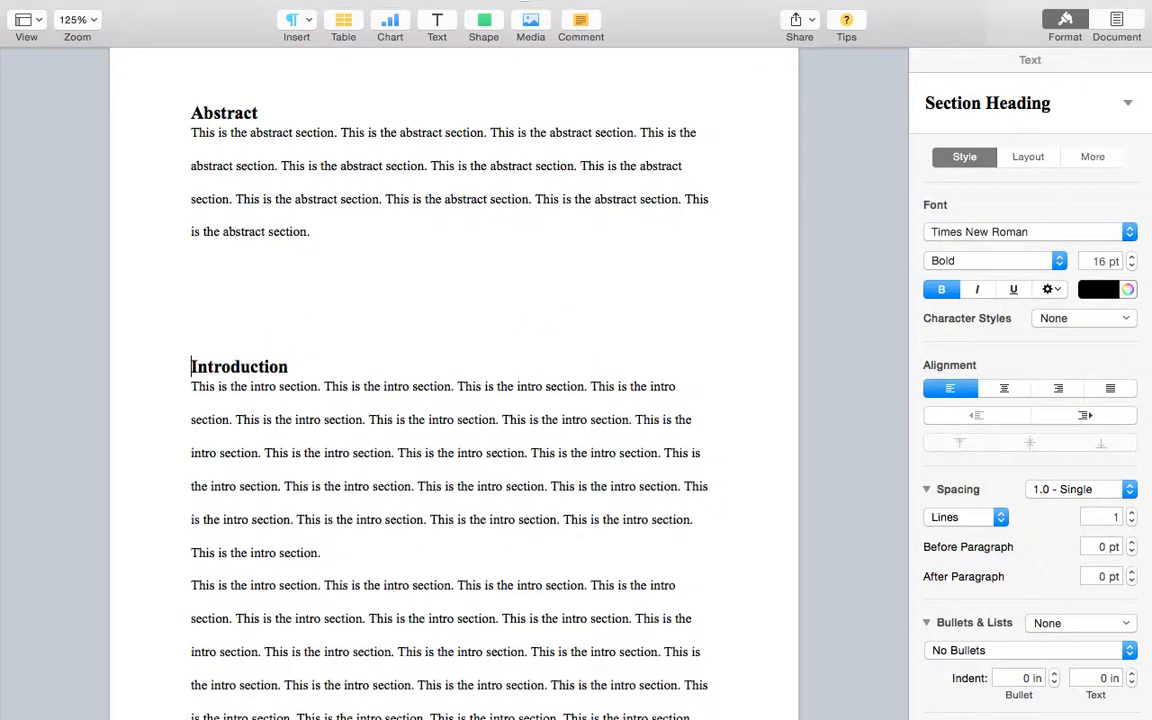
{"action": "key", "text": "Return"}
{"action": "key", "text": "Return"}
{"action": "key", "text": "Return"}
{"action": "key", "text": "Return"}
{"action": "key", "text": "Return"}
{"action": "key", "text": "Return"}
{"action": "key", "text": "Return"}
{"action": "key", "text": "Return"}
{"action": "key", "text": "Return"}
{"action": "key", "text": "Return"}
{"action": "key", "text": "Return"}
{"action": "key", "text": "Return"}
{"action": "key", "text": "Return"}
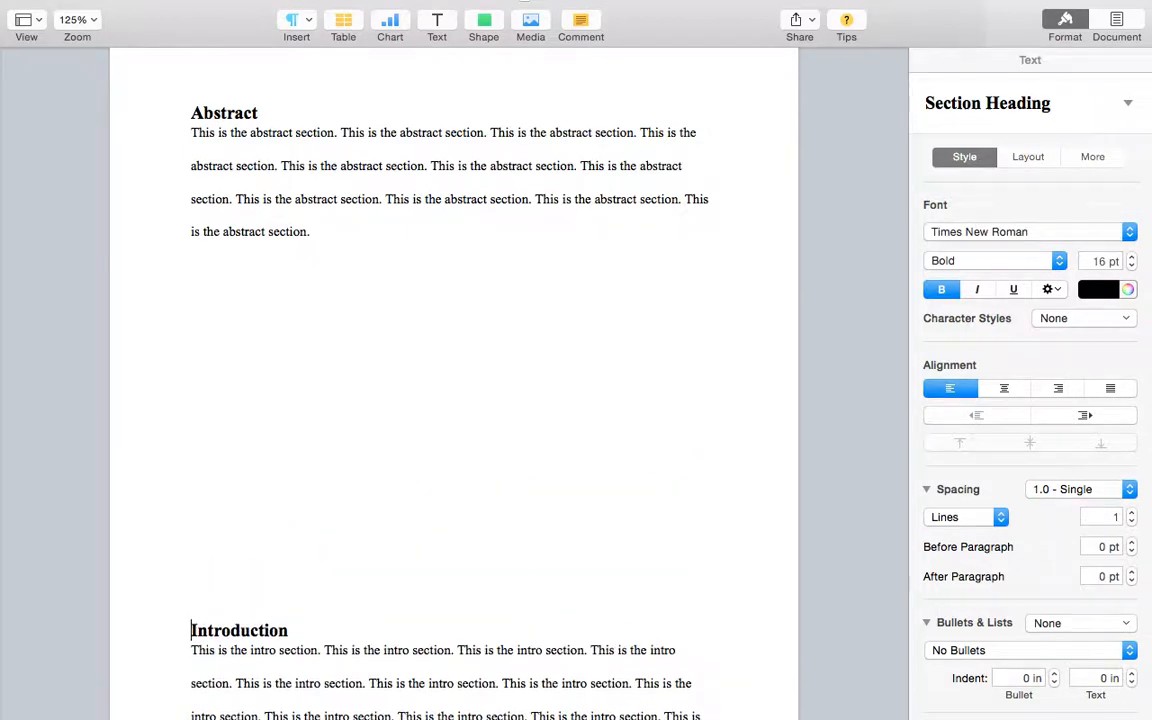
{"action": "key", "text": "Return"}
{"action": "key", "text": "Return"}
{"action": "key", "text": "Return"}
{"action": "key", "text": "Return"}
{"action": "key", "text": "Return"}
{"action": "key", "text": "Return"}
{"action": "key", "text": "Return"}
{"action": "key", "text": "Return"}
{"action": "key", "text": "Return"}
{"action": "key", "text": "Return"}
{"action": "key", "text": "Return"}
{"action": "key", "text": "Return"}
{"action": "key", "text": "Return"}
{"action": "key", "text": "Return"}
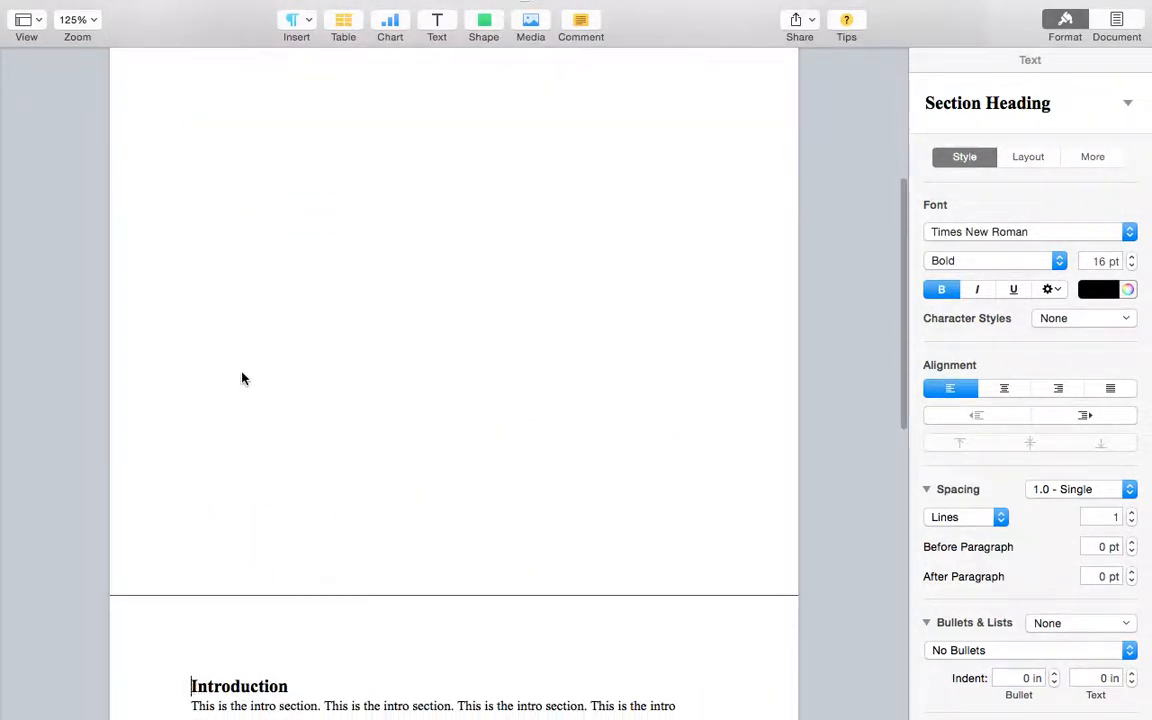
Step: Select the run of blank lines between the abstract and the Introduction heading to inspect it
{"action": "scroll", "coordinate": [242, 378], "scroll_direction": "down", "scroll_amount": 3}
{"action": "left_click", "coordinate": [270, 333]}
{"action": "left_click_drag", "start_coordinate": [270, 333], "coordinate": [176, 286]}
{"action": "scroll", "coordinate": [229, 321], "scroll_direction": "down", "scroll_amount": 6}
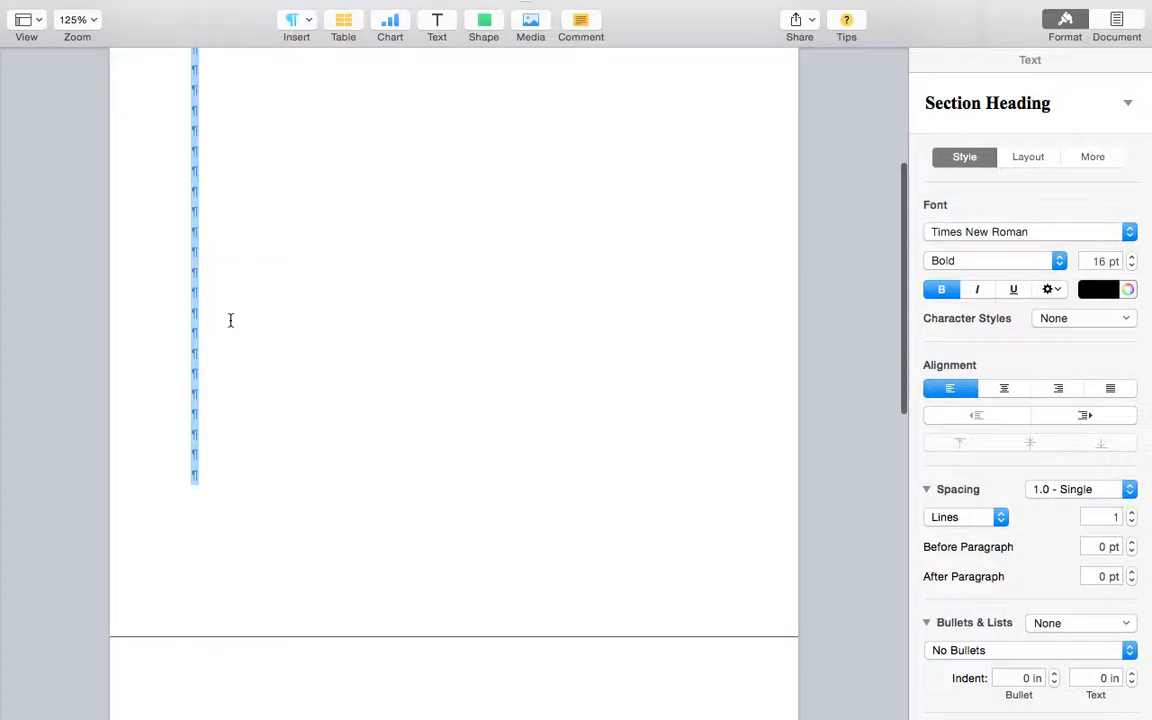
{"action": "scroll", "coordinate": [230, 320], "scroll_direction": "up", "scroll_amount": 6}
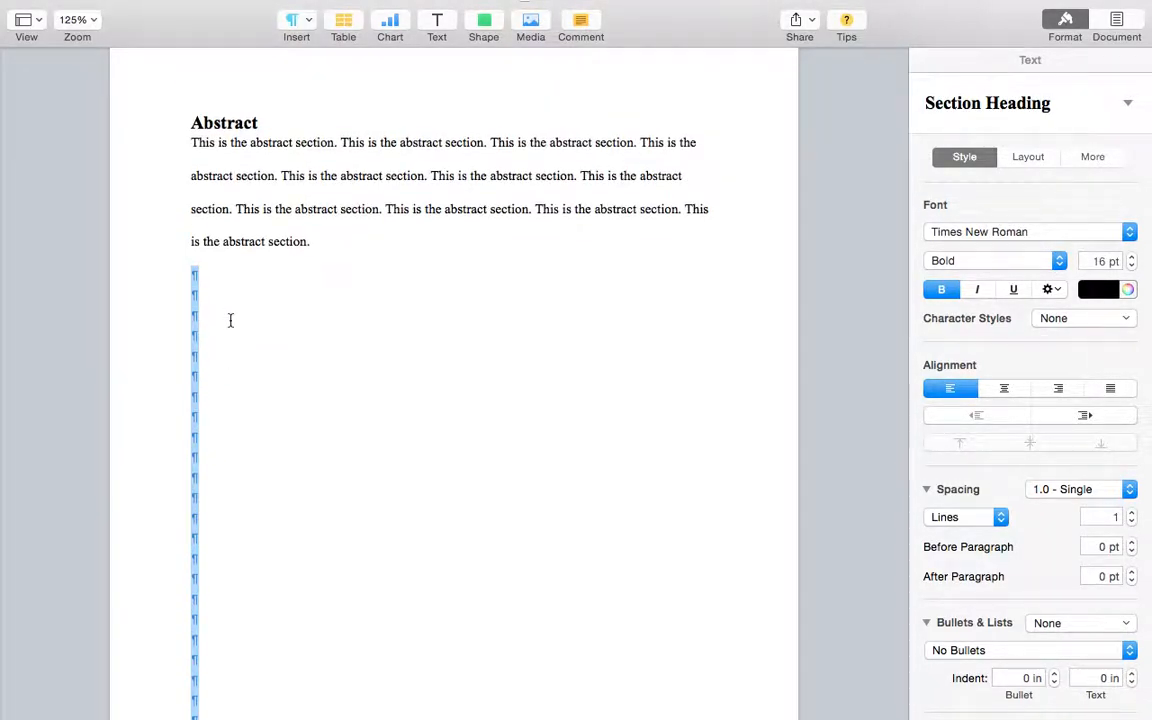
{"action": "key", "text": "BackSpace"}
Step: Lengthen the abstract by pasting a copy of its text, from the second line's first full sentence onward, at its end
{"action": "left_click", "coordinate": [330, 241]}
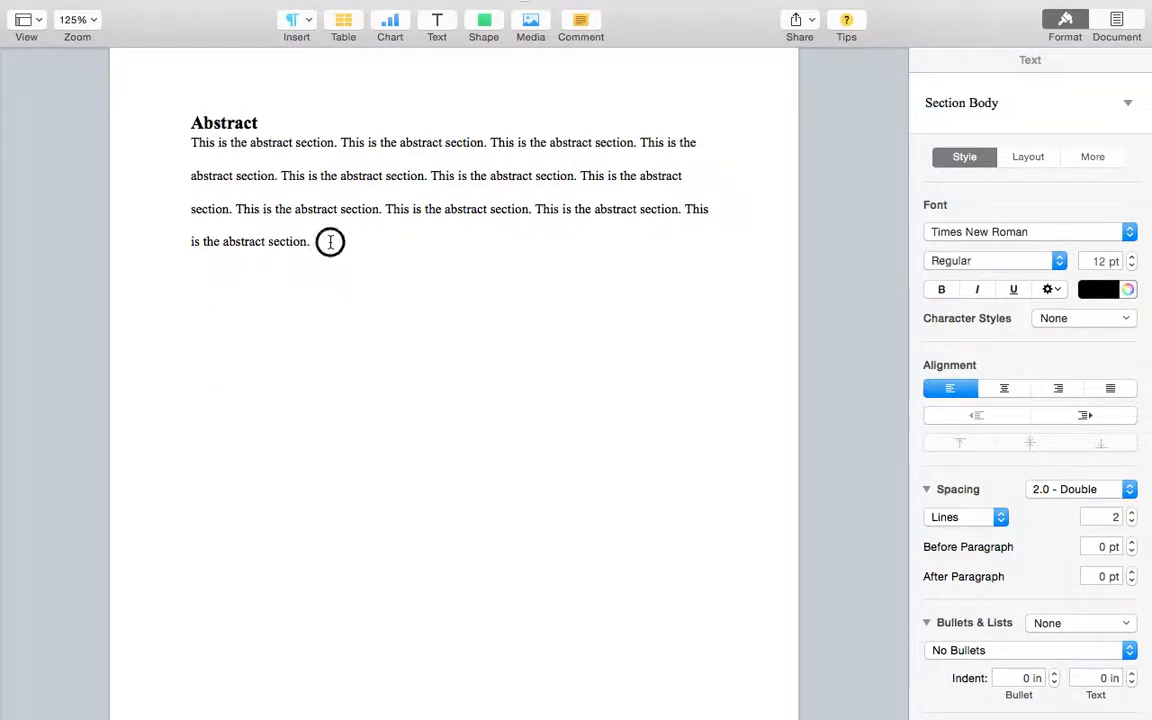
{"action": "left_click_drag", "start_coordinate": [330, 241], "coordinate": [282, 177]}
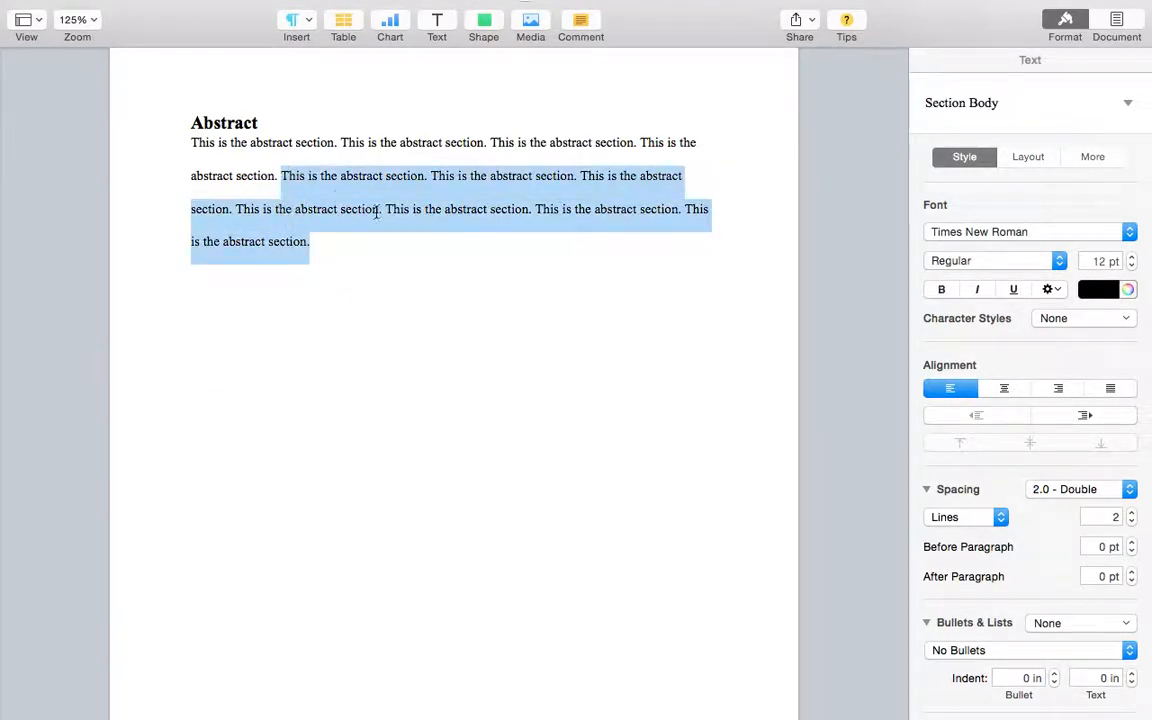
{"action": "key", "text": "super+c"}
{"action": "left_click", "coordinate": [347, 239]}
{"action": "key", "text": "super+v"}
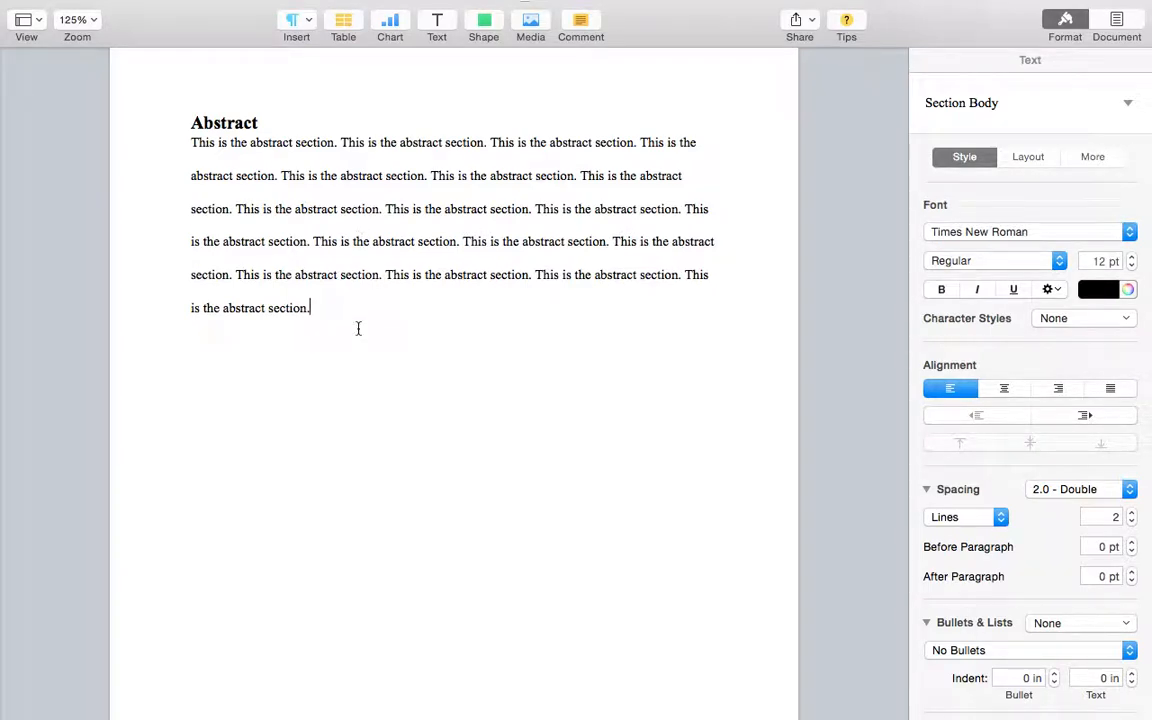
Step: Check how the longer abstract shifts the Introduction heading and step through the blank lines around the page boundary
{"action": "scroll", "coordinate": [358, 330], "scroll_direction": "down", "scroll_amount": 10}
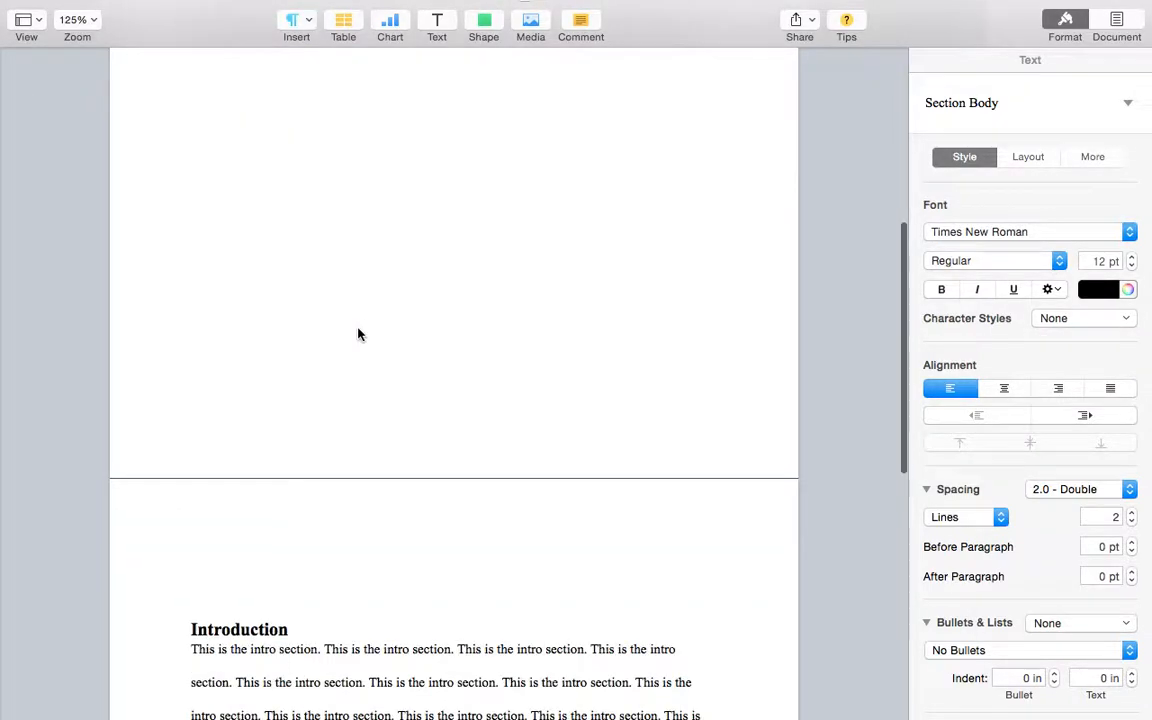
{"action": "scroll", "coordinate": [300, 390], "scroll_direction": "down", "scroll_amount": 3}
{"action": "left_click", "coordinate": [216, 453]}
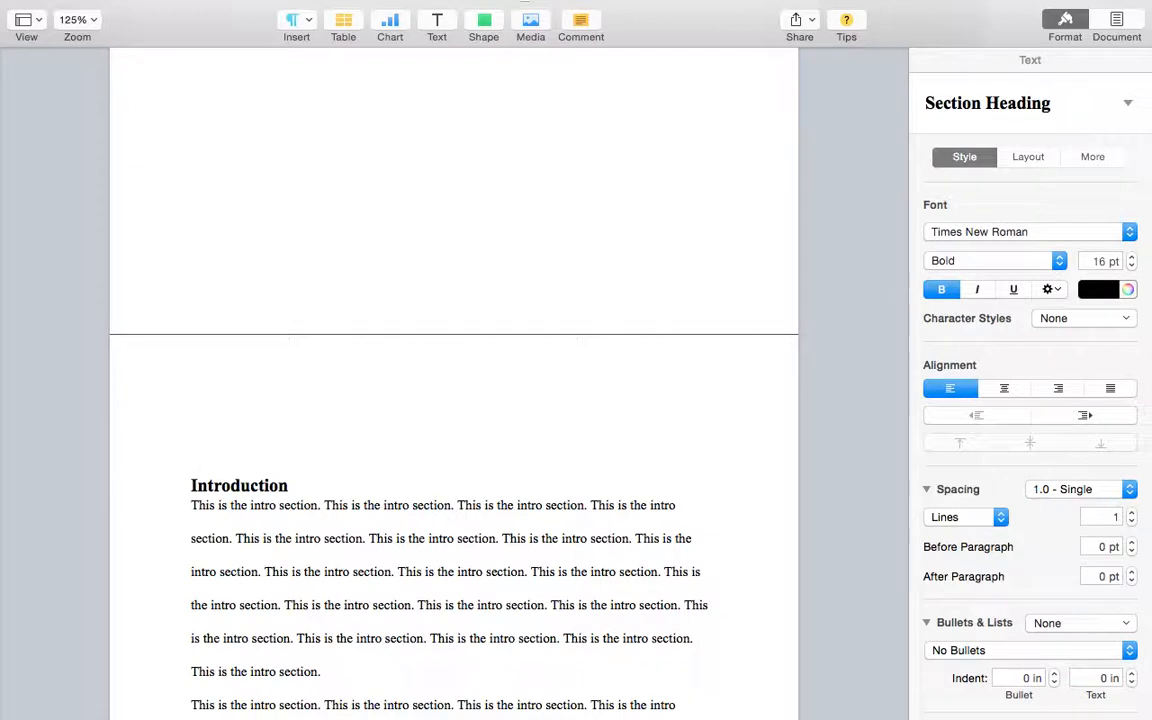
{"action": "key", "text": "Up"}
{"action": "key", "text": "Down"}
{"action": "key", "text": "Down"}
{"action": "key", "text": "Down"}
{"action": "scroll", "coordinate": [392, 422], "scroll_direction": "up", "scroll_amount": 6}
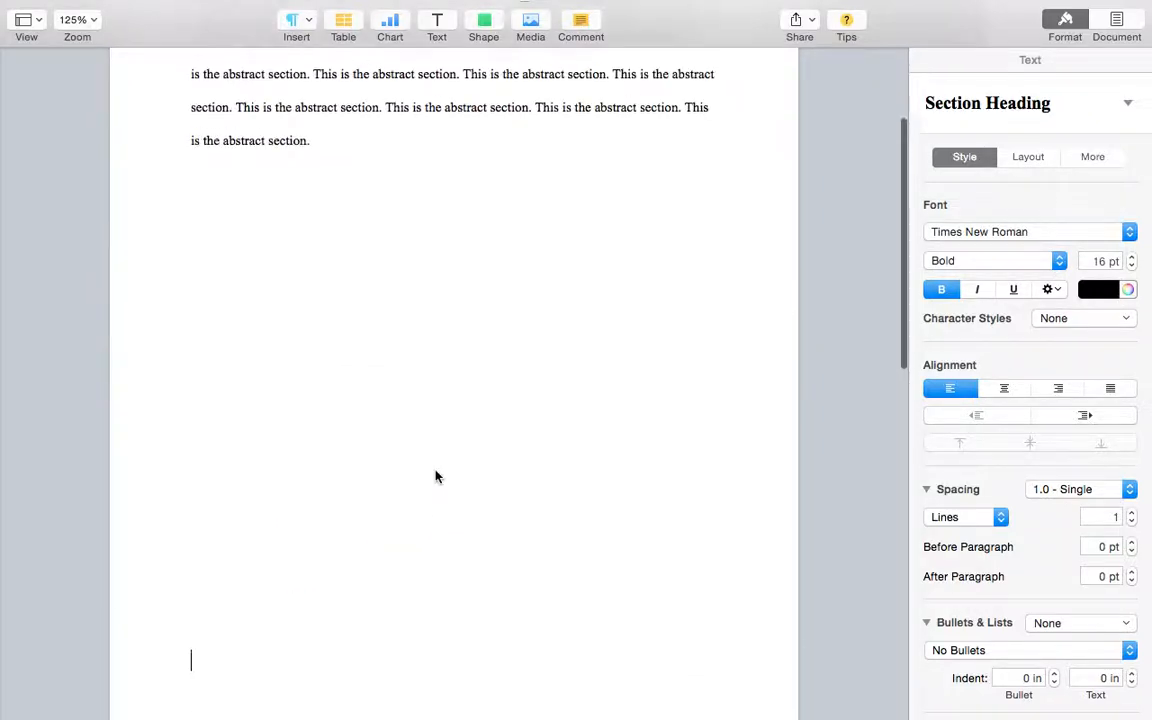
Step: Delete the abstract text after its fourth sentence and check where the Introduction heading moves
{"action": "left_click_drag", "start_coordinate": [314, 322], "coordinate": [280, 191]}
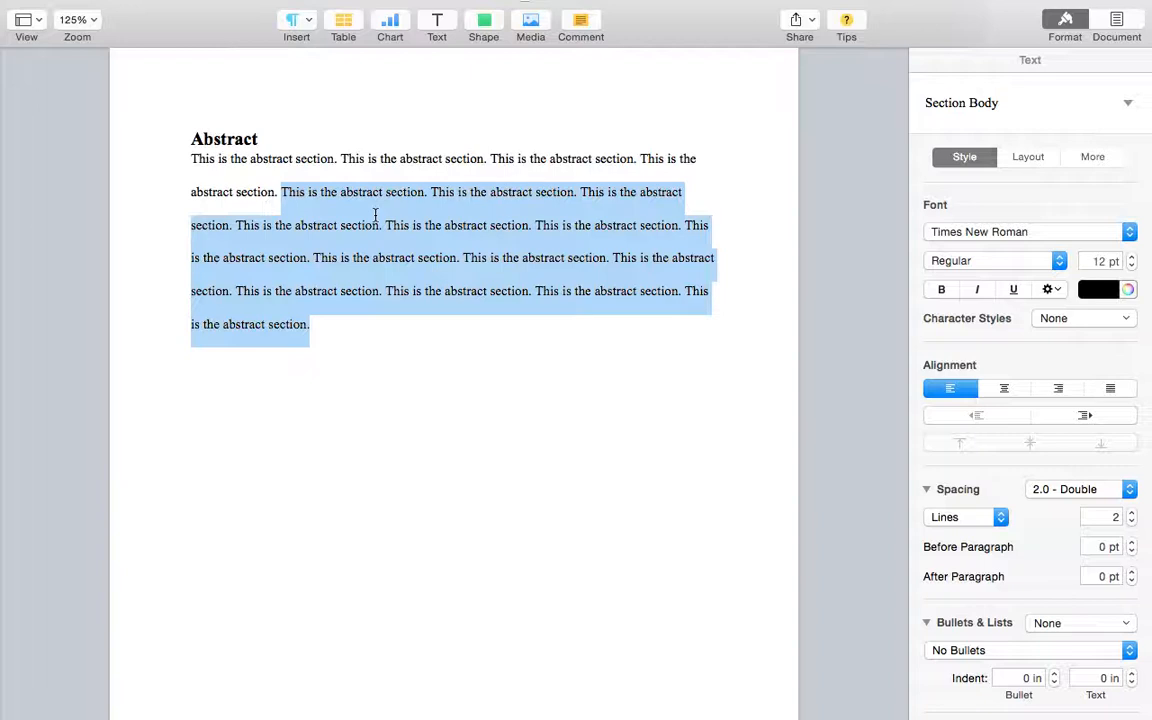
{"action": "key", "text": "BackSpace"}
{"action": "scroll", "coordinate": [437, 322], "scroll_direction": "down", "scroll_amount": 5}
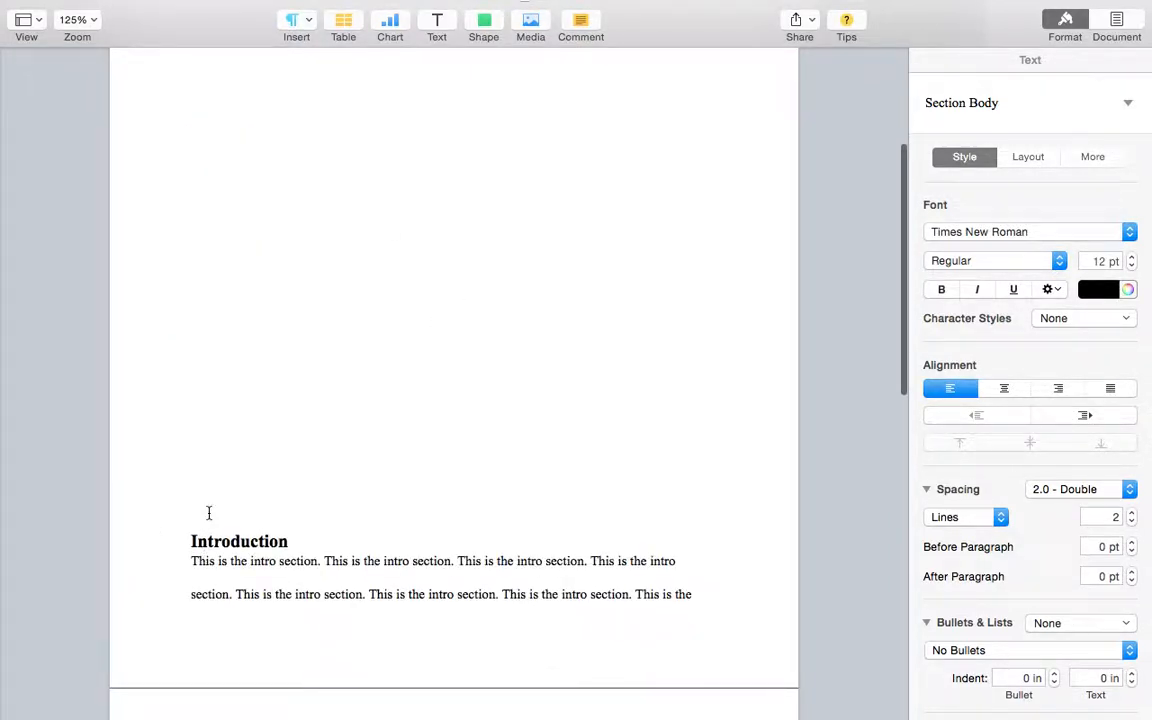
{"action": "scroll", "coordinate": [209, 513], "scroll_direction": "up", "scroll_amount": 3}
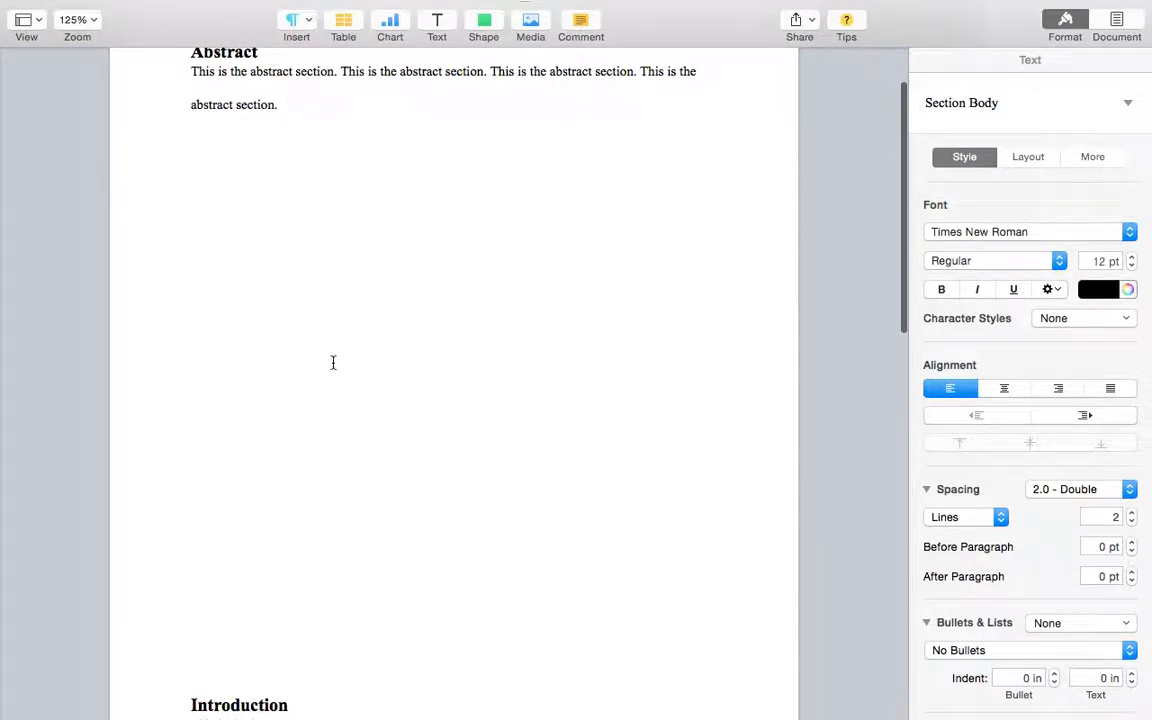
{"action": "scroll", "coordinate": [306, 342], "scroll_direction": "down", "scroll_amount": 3}
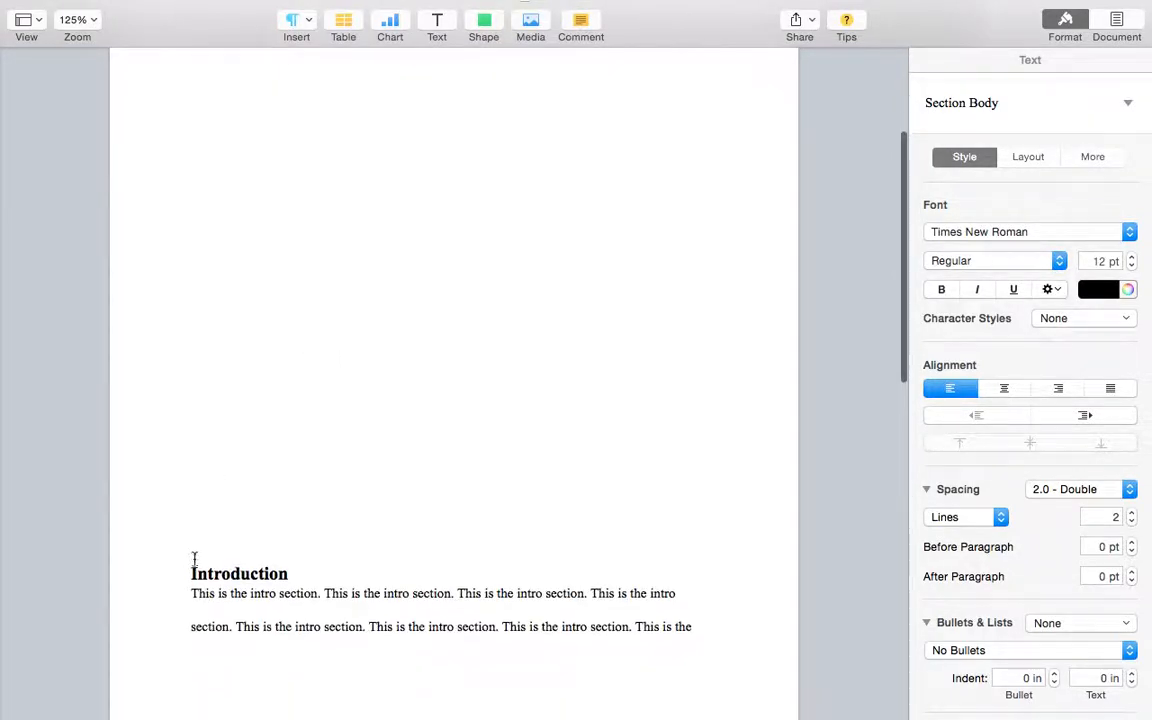
Step: Remove all blank lines between the abstract and the Introduction heading
{"action": "left_click_drag", "start_coordinate": [194, 558], "coordinate": [181, 235]}
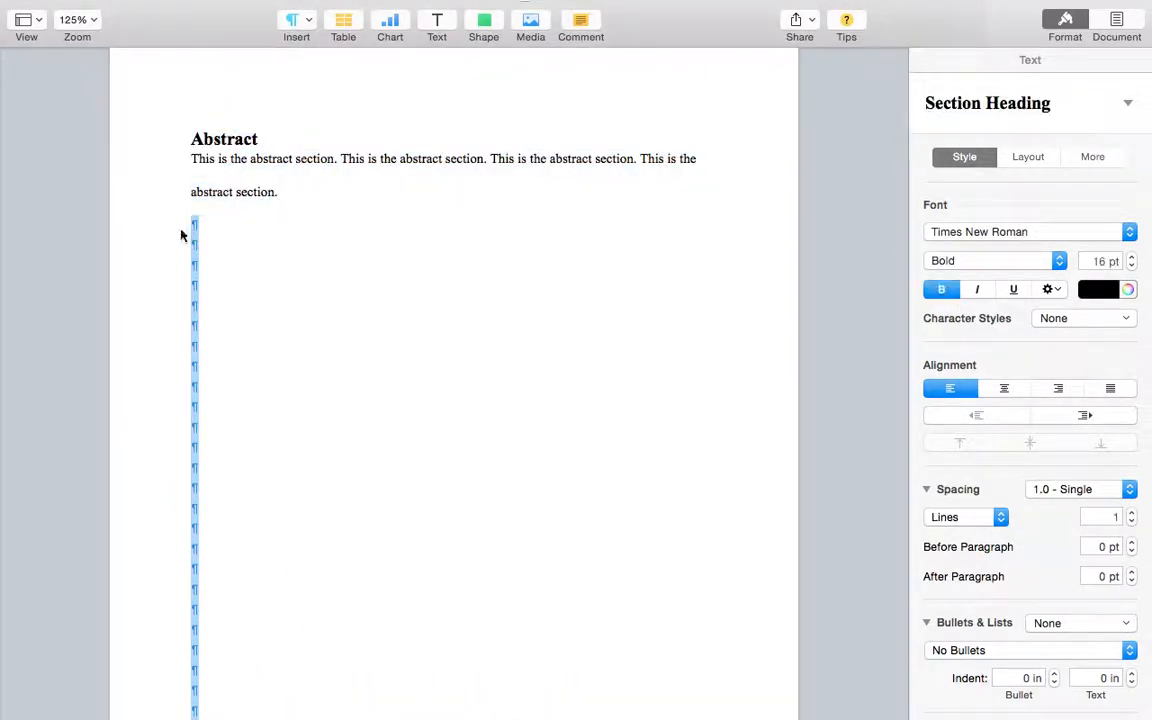
{"action": "key", "text": "BackSpace"}
{"action": "key", "text": "Delete"}
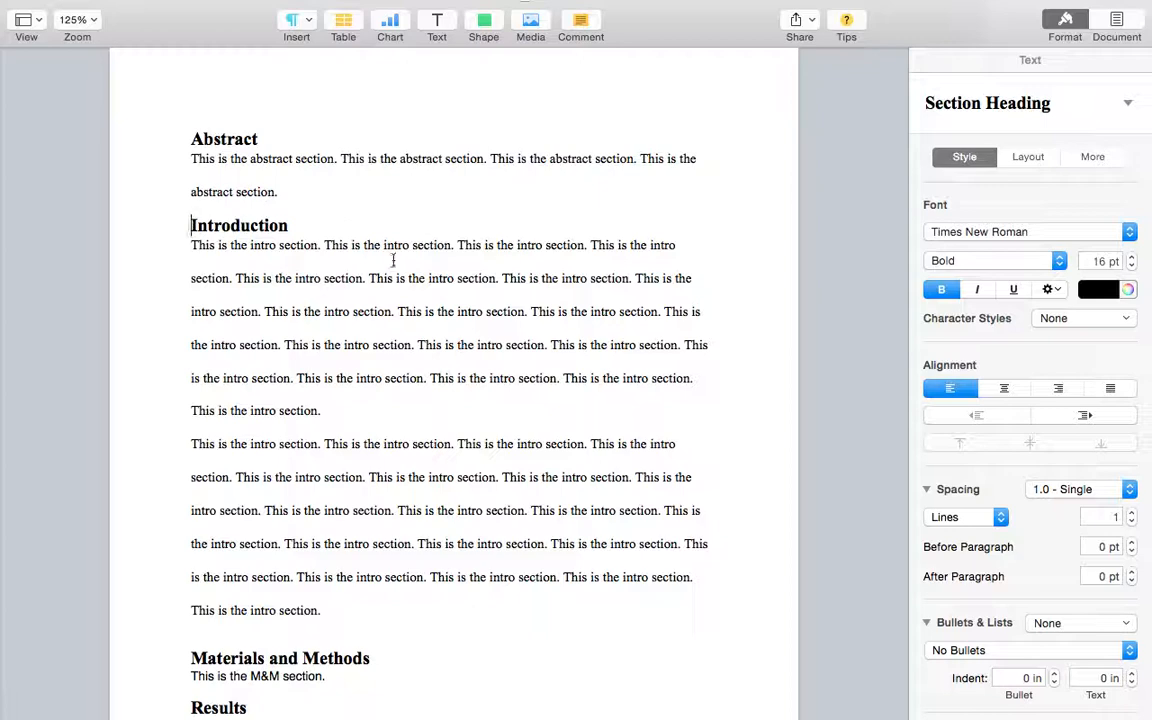
Step: Insert a page break directly before the Introduction heading
{"action": "scroll", "coordinate": [392, 268], "scroll_direction": "down", "scroll_amount": 3}
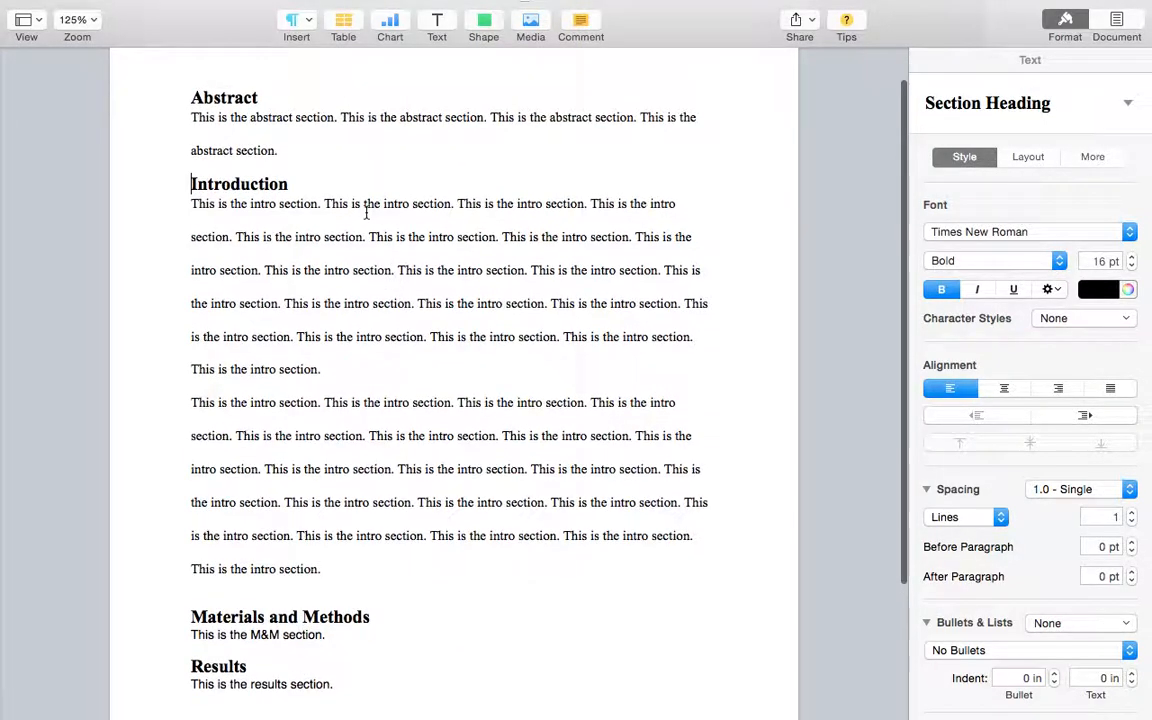
{"action": "scroll", "coordinate": [350, 175], "scroll_direction": "up", "scroll_amount": 1}
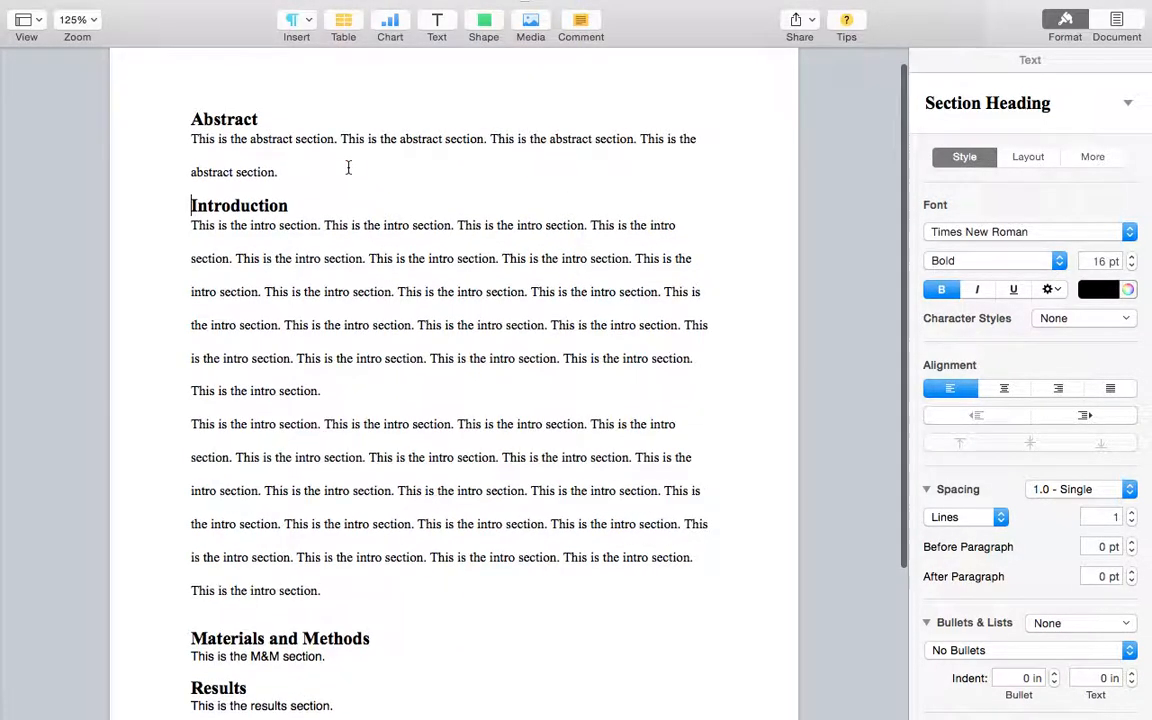
{"action": "left_click", "coordinate": [310, 22]}
{"action": "left_click", "coordinate": [310, 22]}
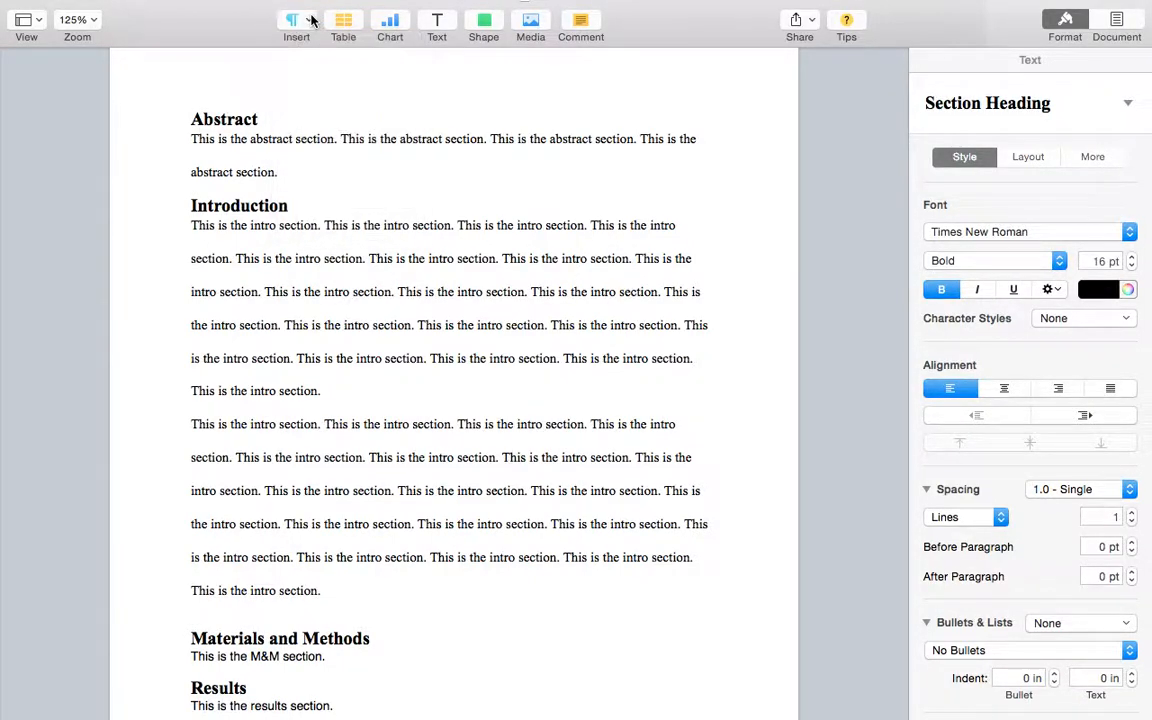
{"action": "left_click", "coordinate": [196, 9]}
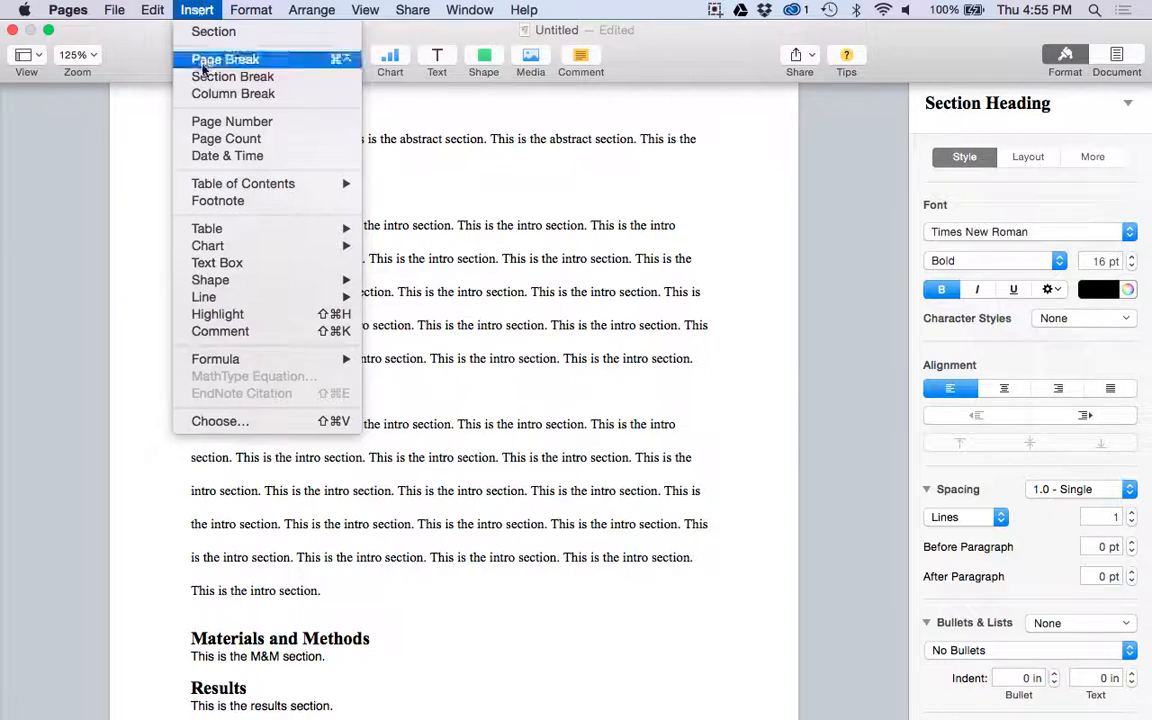
{"action": "left_click", "coordinate": [190, 10]}
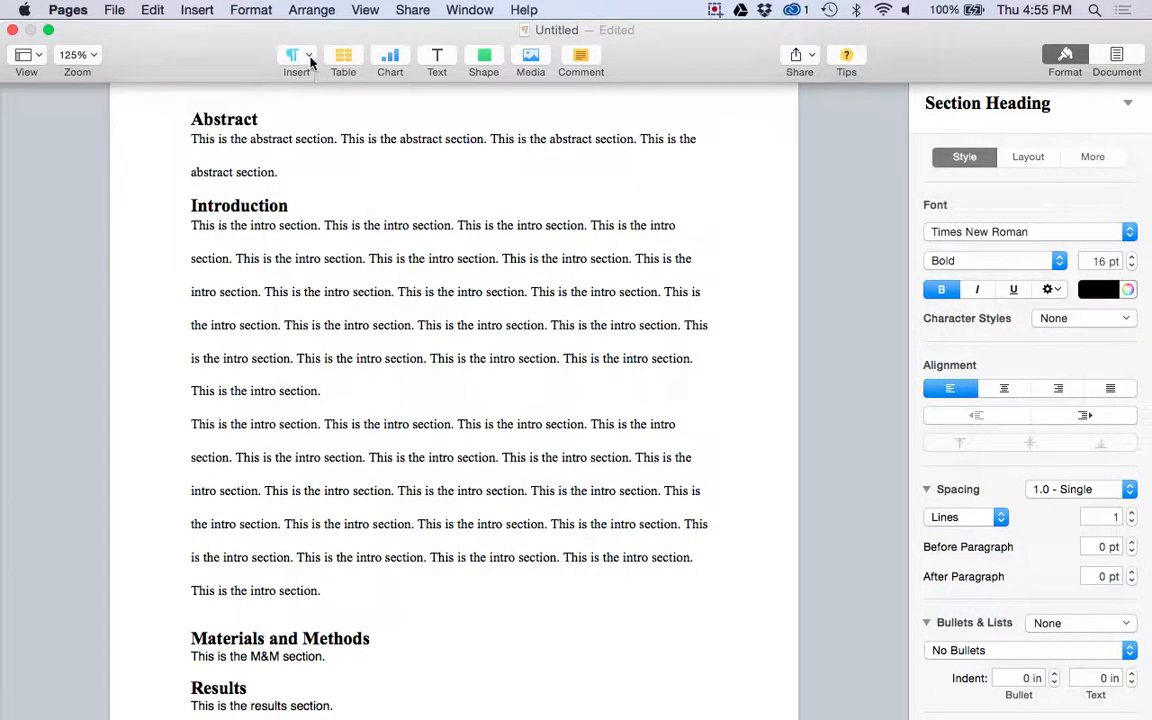
{"action": "left_click", "coordinate": [300, 55]}
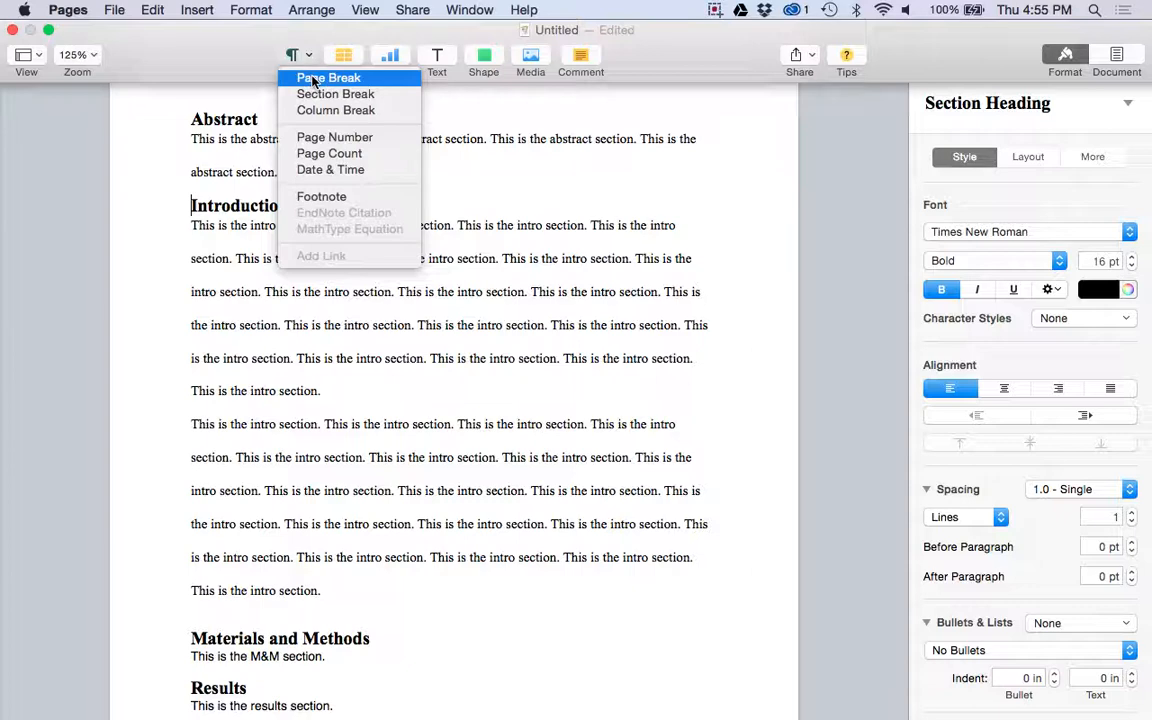
{"action": "left_click", "coordinate": [314, 79]}
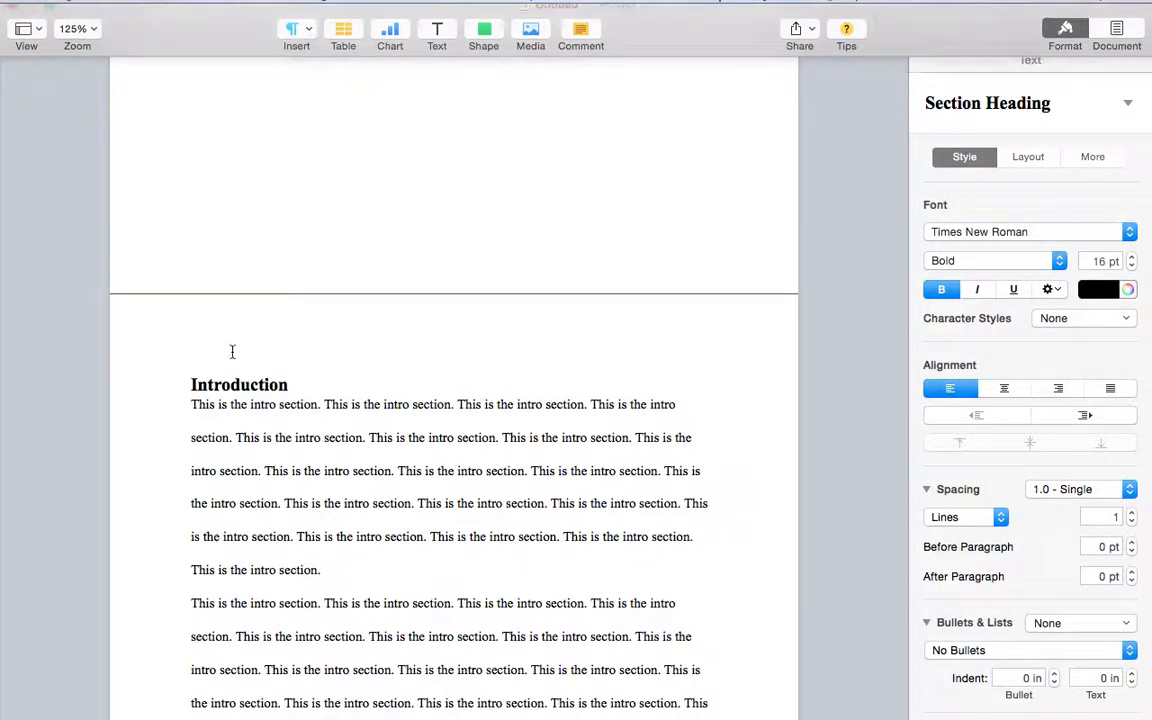
Step: Lengthen the abstract by copying its whole paragraph and pasting it repeatedly at its end
{"action": "scroll", "coordinate": [232, 352], "scroll_direction": "up", "scroll_amount": 15}
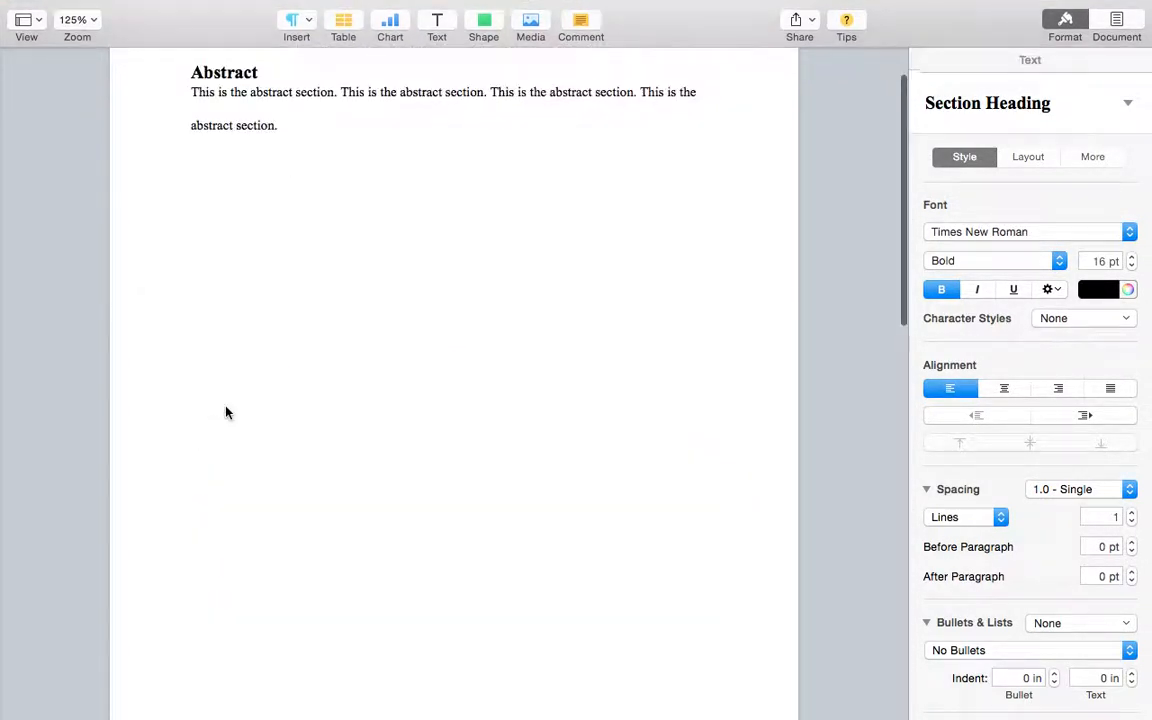
{"action": "left_click_drag", "start_coordinate": [278, 193], "coordinate": [182, 162]}
{"action": "key", "text": "super+c"}
{"action": "left_click", "coordinate": [290, 226]}
{"action": "left_click", "coordinate": [293, 190]}
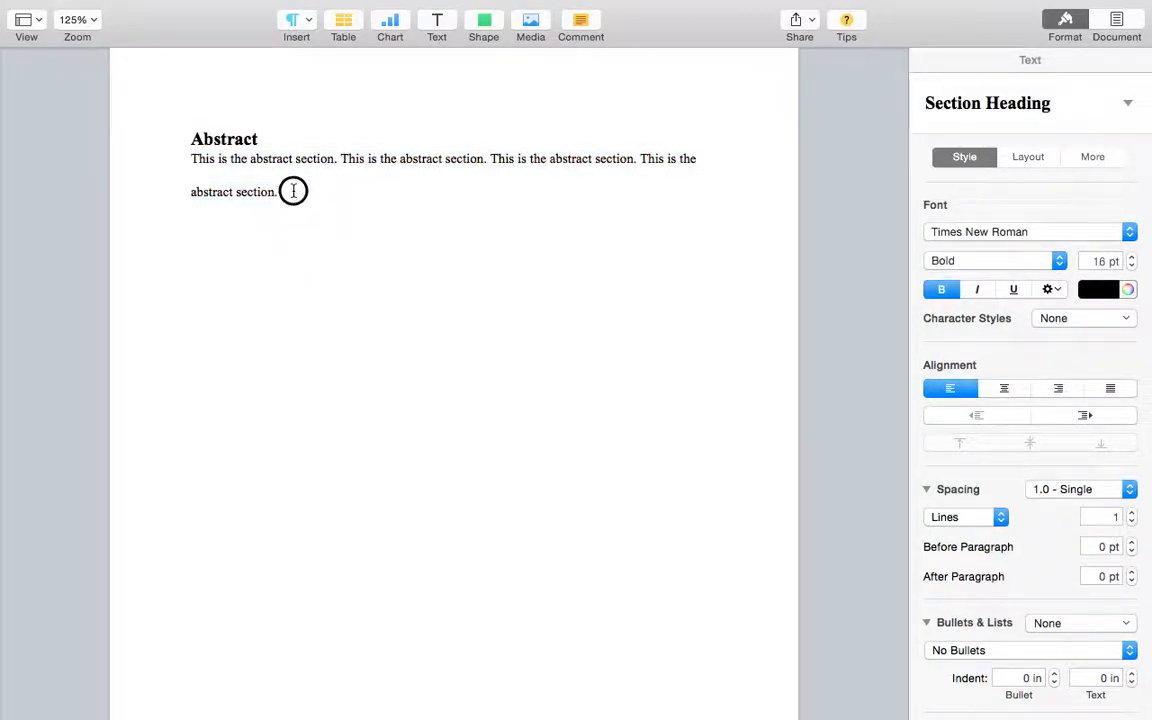
{"action": "key", "text": "super+v"}
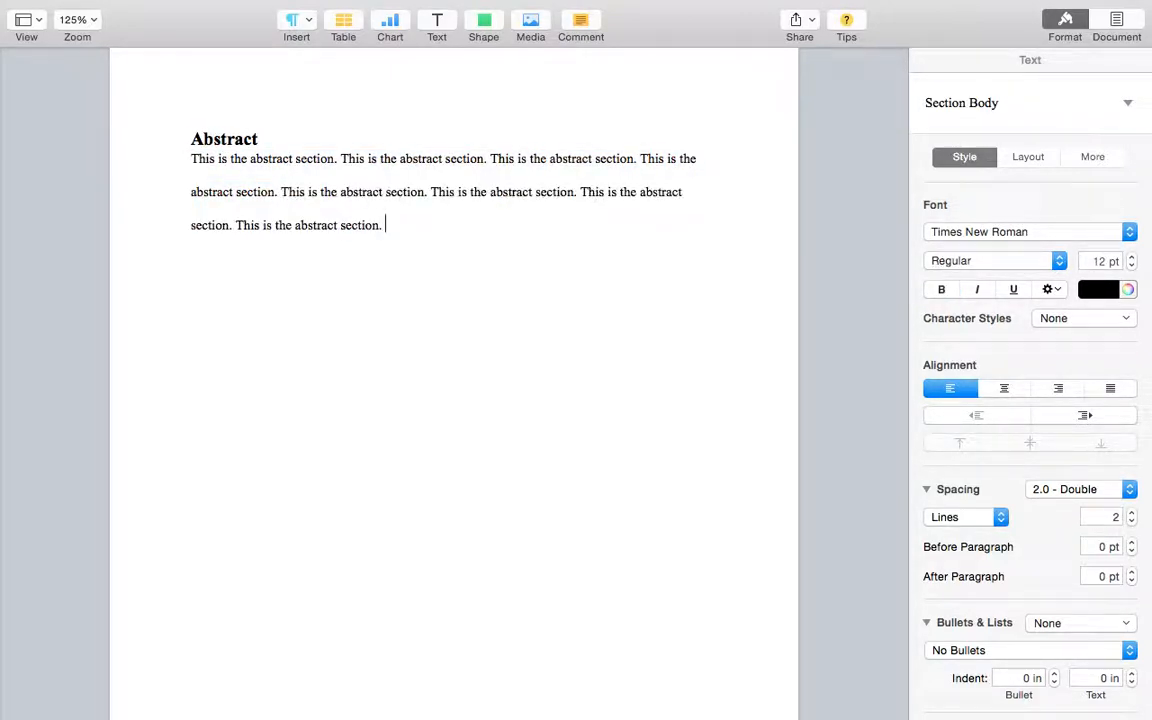
{"action": "key", "text": "super+v"}
{"action": "key", "text": "super+v"}
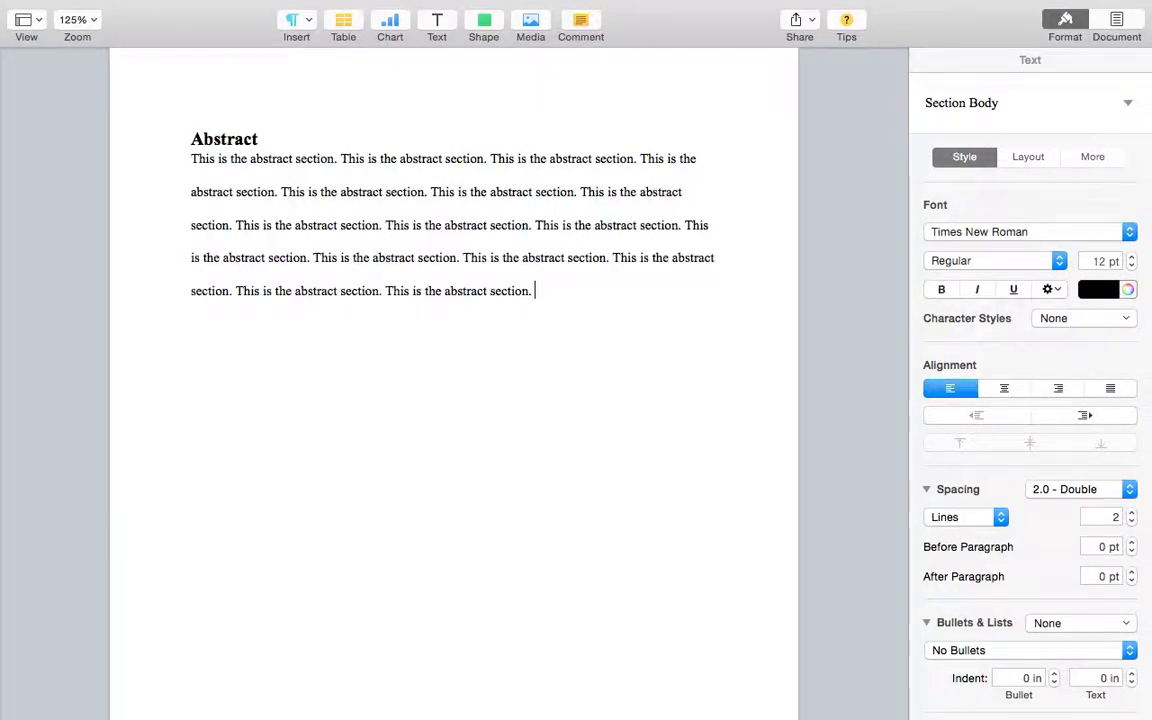
{"action": "key", "text": "super+v"}
{"action": "key", "text": "super+v"}
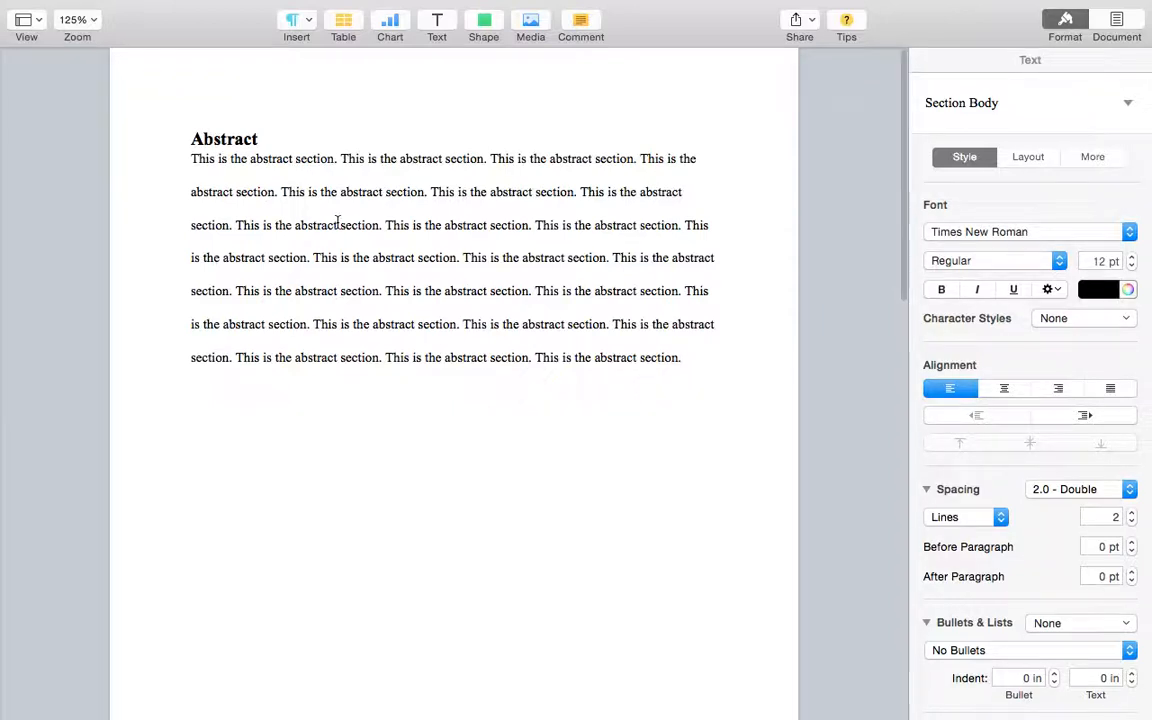
Step: Check the Introduction heading's position on the next page and the line holding the page break after the abstract
{"action": "scroll", "coordinate": [337, 225], "scroll_direction": "down", "scroll_amount": 8}
{"action": "scroll", "coordinate": [337, 225], "scroll_direction": "down", "scroll_amount": 2}
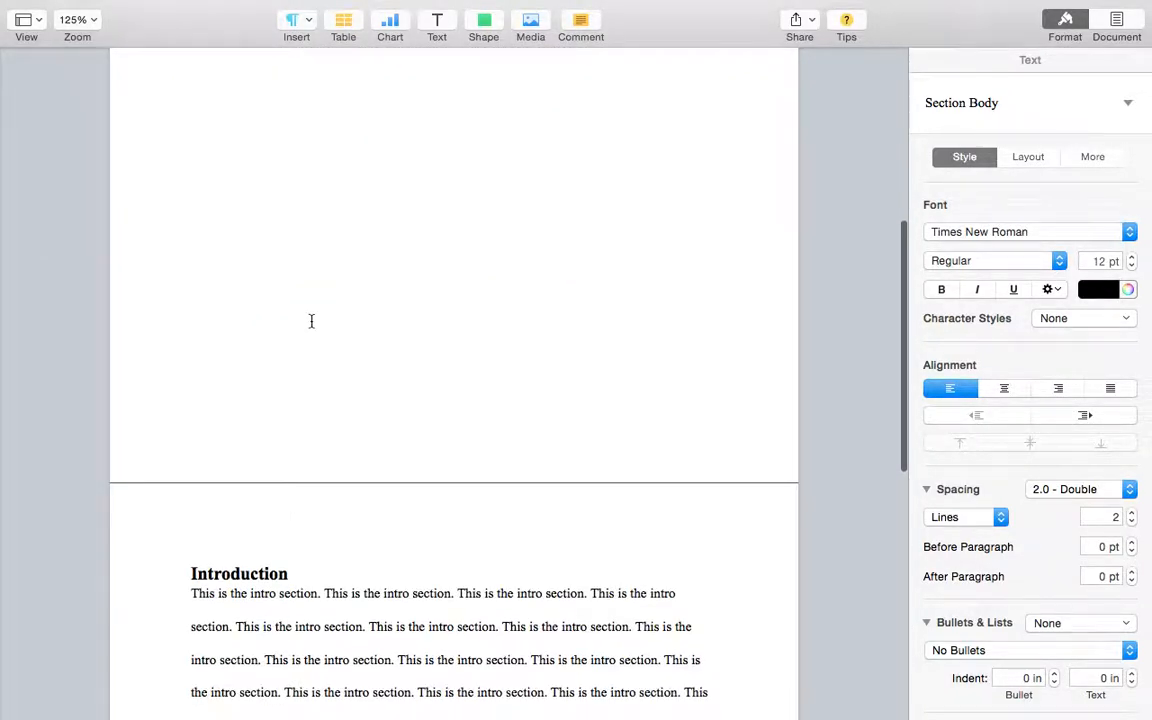
{"action": "left_click", "coordinate": [192, 574]}
{"action": "key", "text": "Up"}
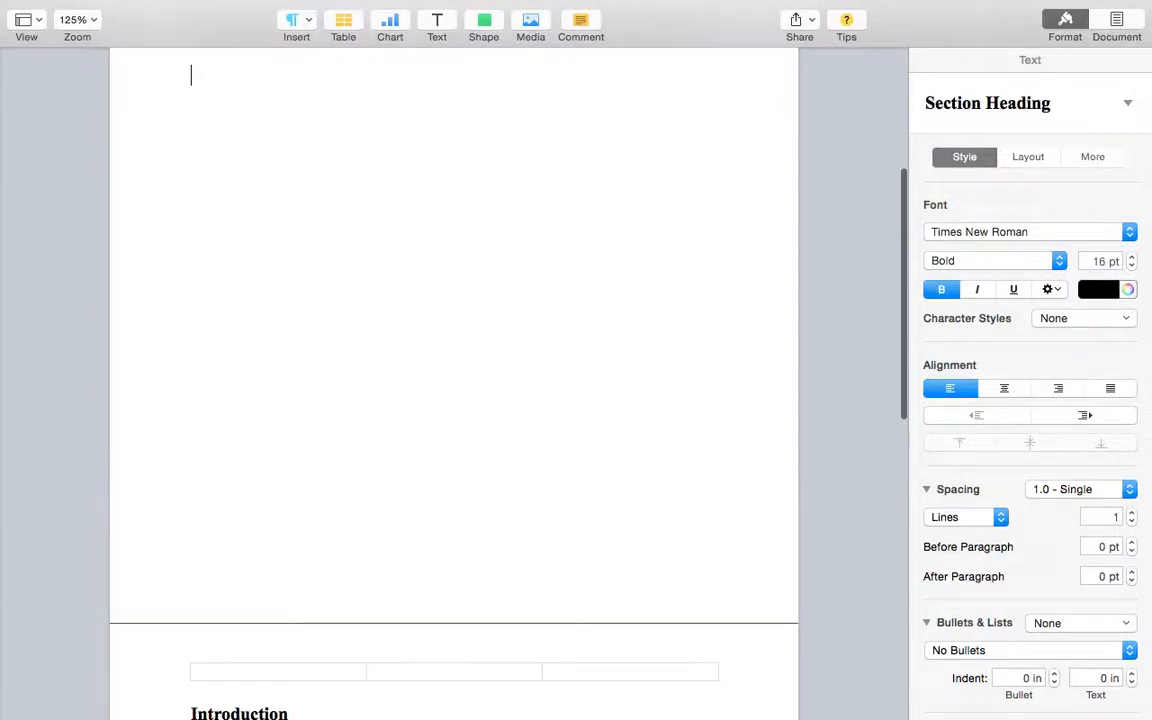
{"action": "scroll", "coordinate": [472, 365], "scroll_direction": "up", "scroll_amount": 3}
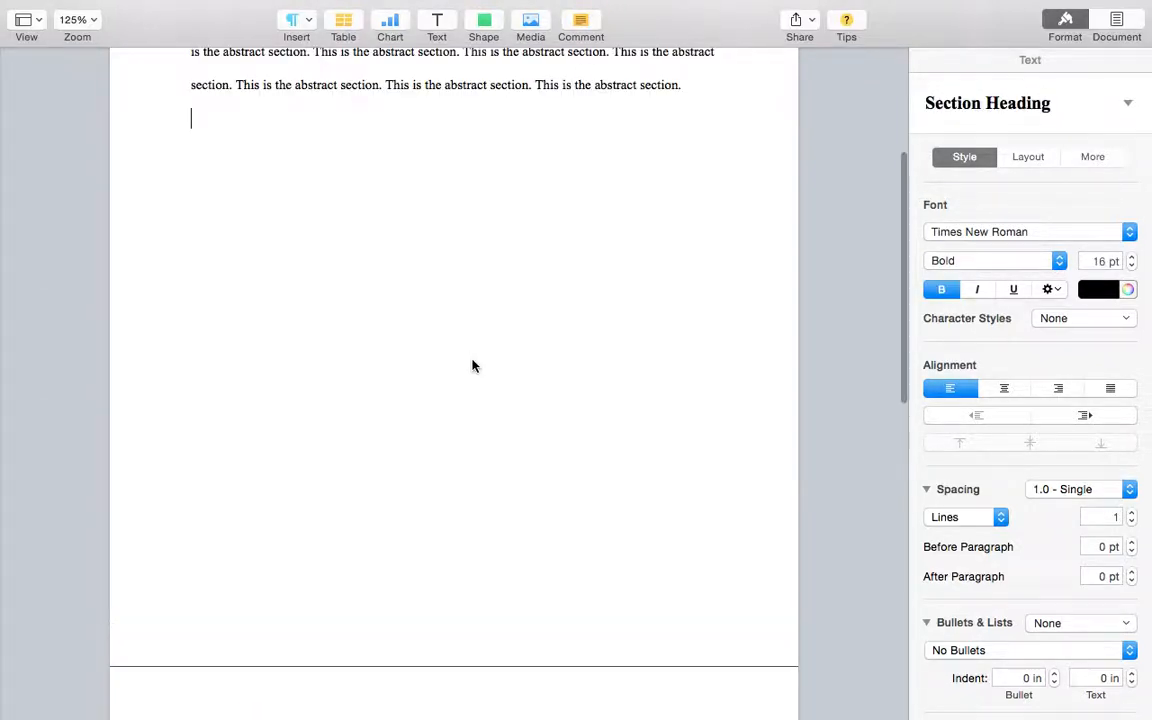
Step: Shorten the abstract by deleting everything after its first sentence, and check where the following section starts
{"action": "scroll", "coordinate": [472, 365], "scroll_direction": "up", "scroll_amount": 3}
{"action": "left_click_drag", "start_coordinate": [681, 296], "coordinate": [342, 94]}
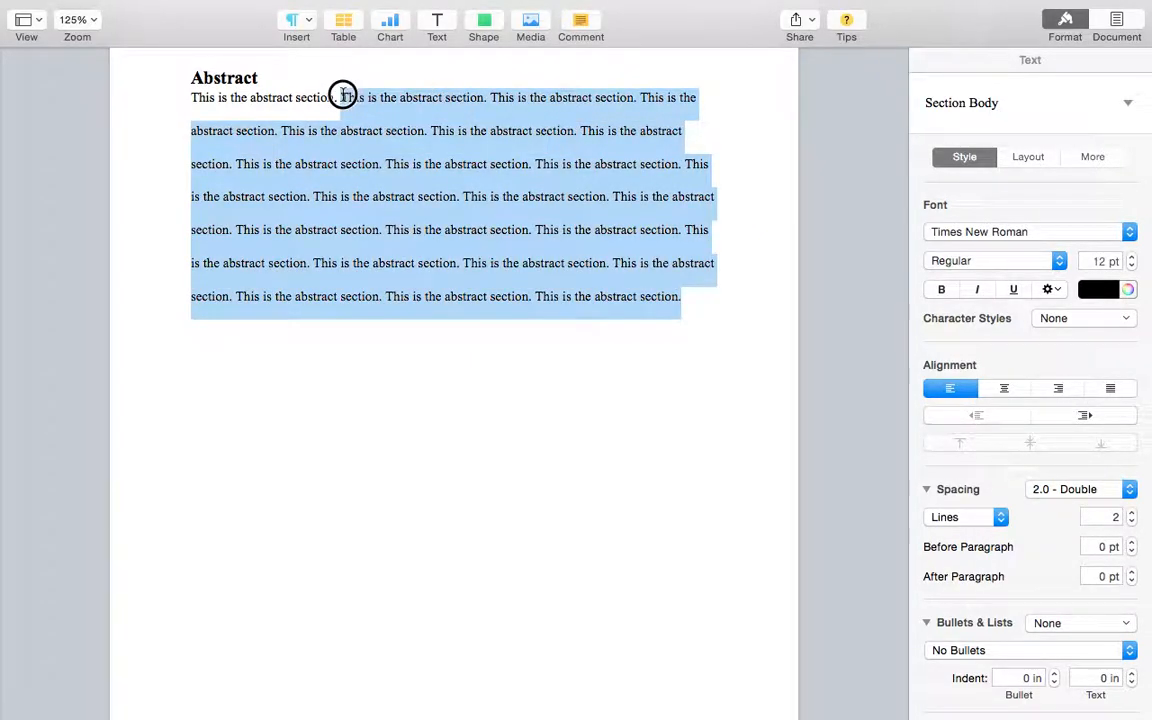
{"action": "key", "text": "BackSpace"}
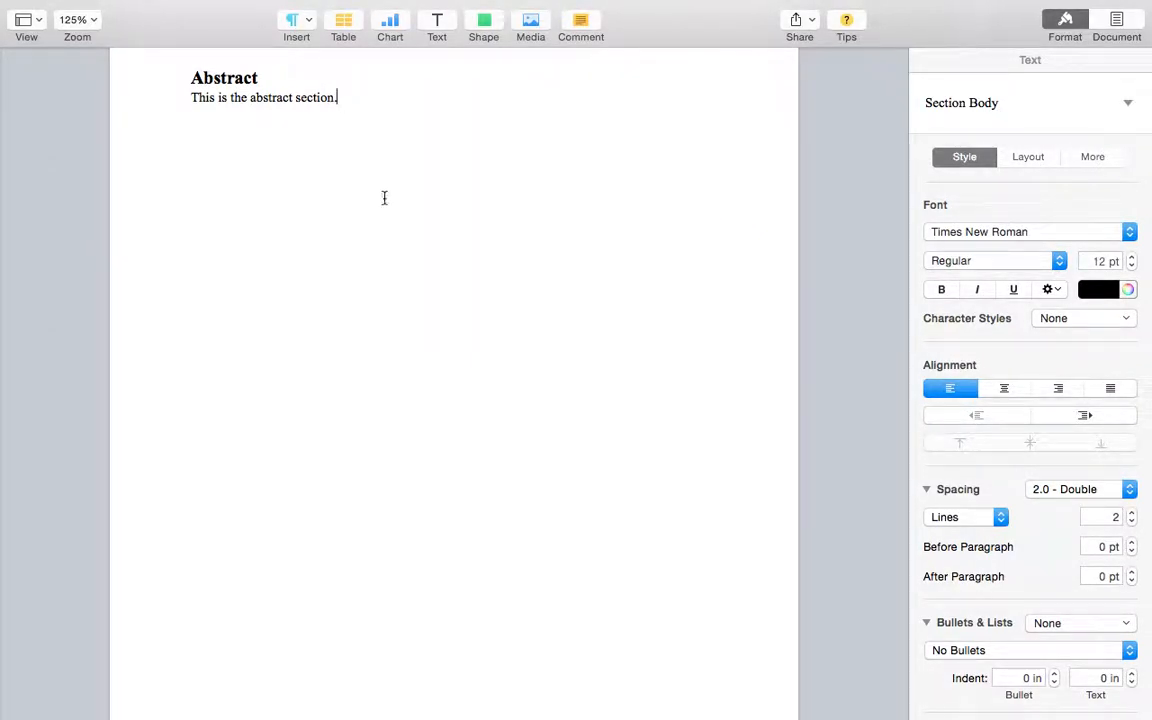
{"action": "scroll", "coordinate": [360, 221], "scroll_direction": "down", "scroll_amount": 10}
{"action": "scroll", "coordinate": [361, 218], "scroll_direction": "up", "scroll_amount": 15}
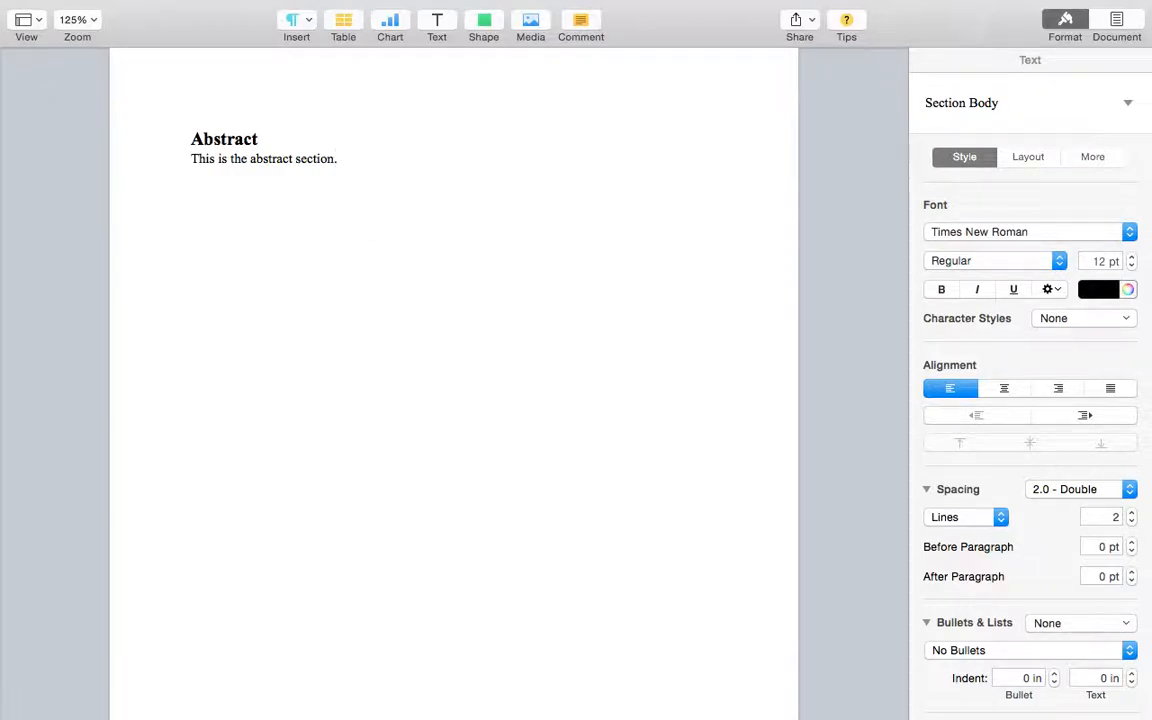
Step: Lengthen the abstract by pasting the copied abstract text four times after its first sentence
{"action": "key", "text": "super+v"}
{"action": "key", "text": "super+v"}
{"action": "key", "text": "super+v"}
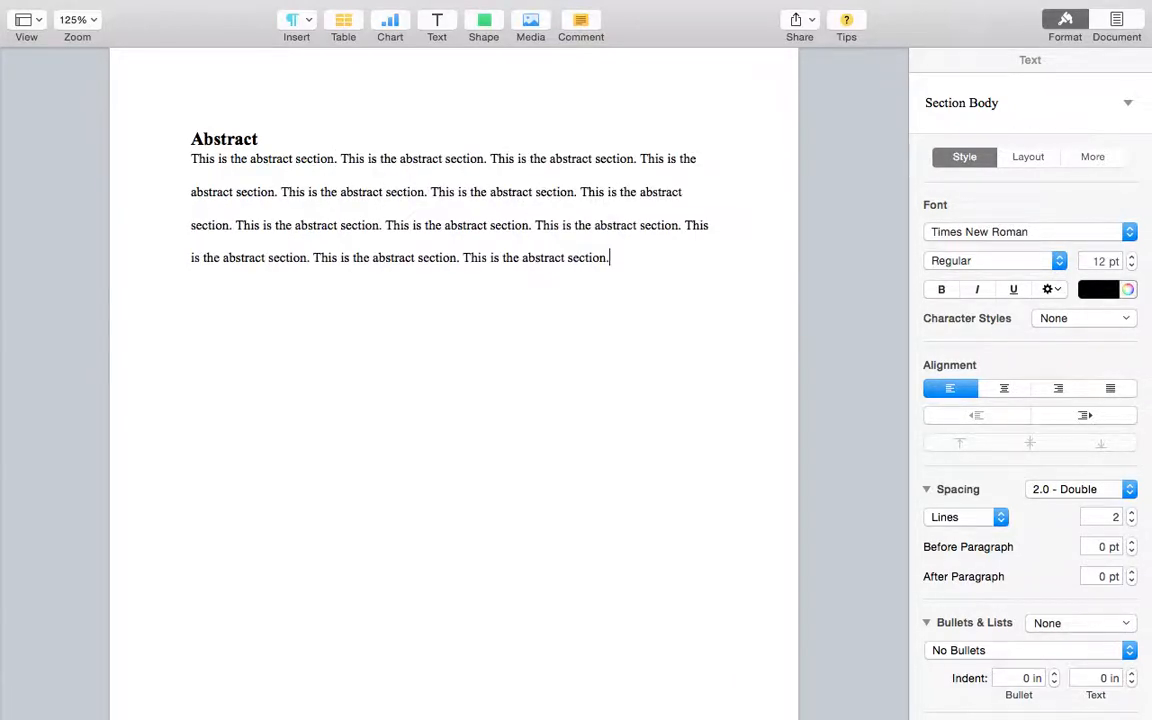
{"action": "key", "text": "super+v"}
Step: Remove the blank line between the end of the introduction text and the Materials and Methods heading
{"action": "scroll", "coordinate": [517, 188], "scroll_direction": "down", "scroll_amount": 10}
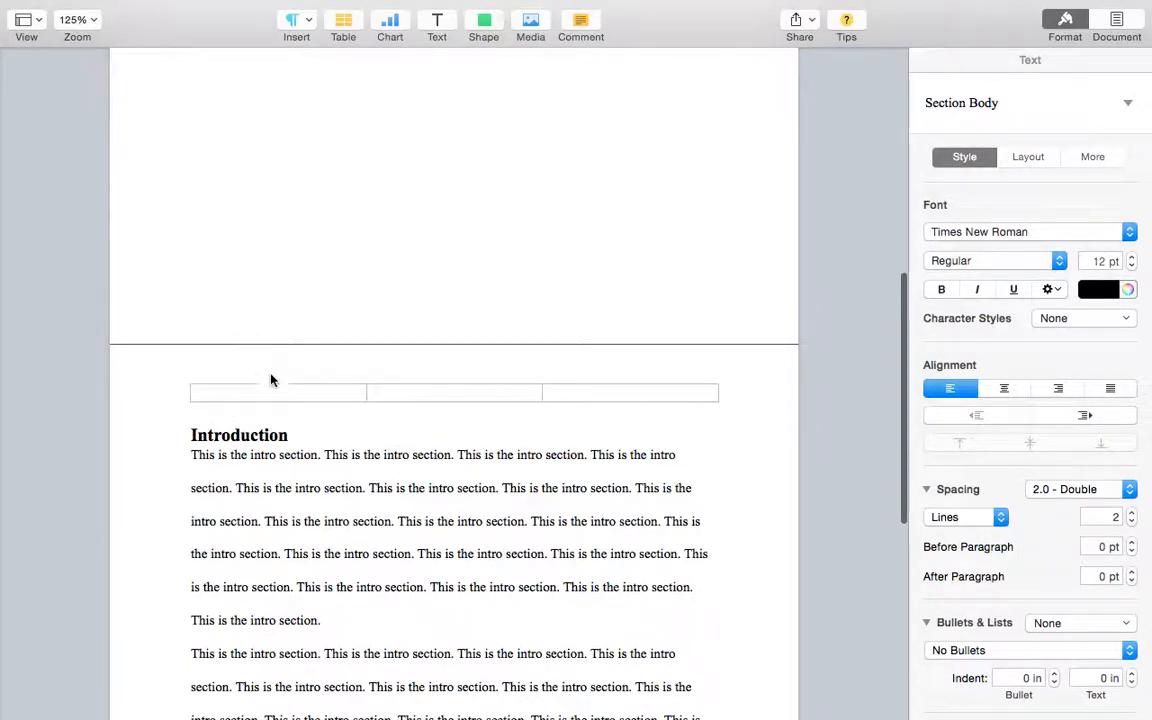
{"action": "scroll", "coordinate": [293, 416], "scroll_direction": "down", "scroll_amount": 4}
{"action": "scroll", "coordinate": [293, 416], "scroll_direction": "down", "scroll_amount": 3}
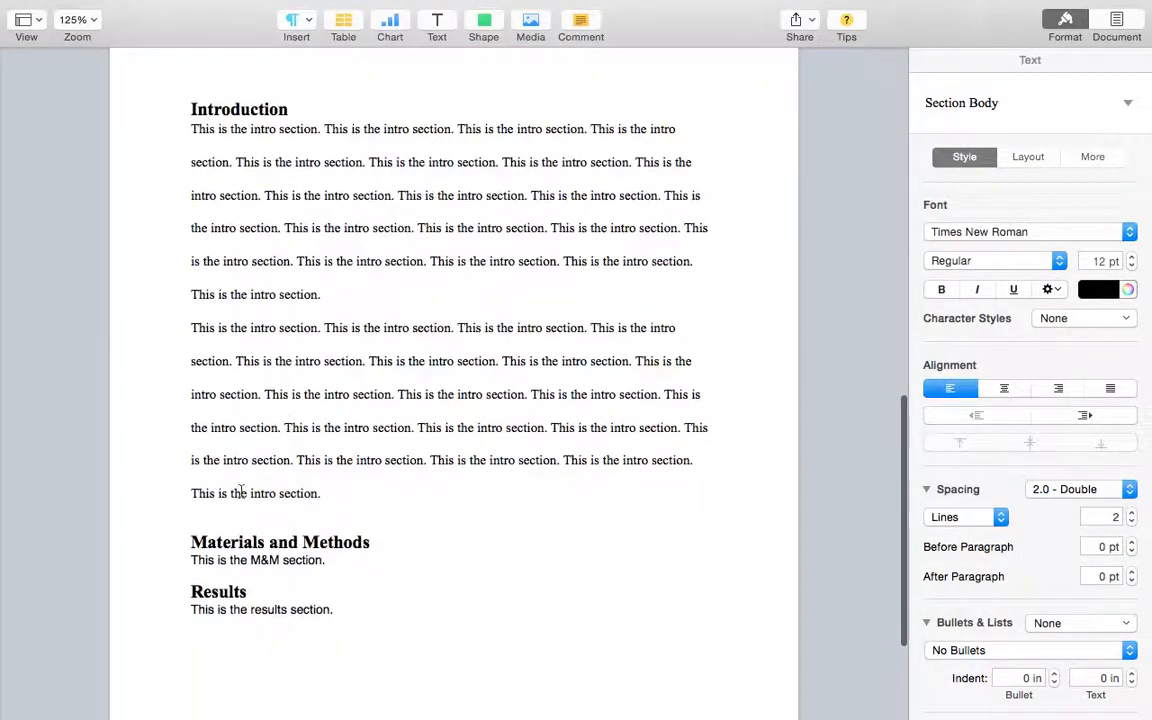
{"action": "left_click", "coordinate": [194, 541]}
{"action": "left_click", "coordinate": [252, 514]}
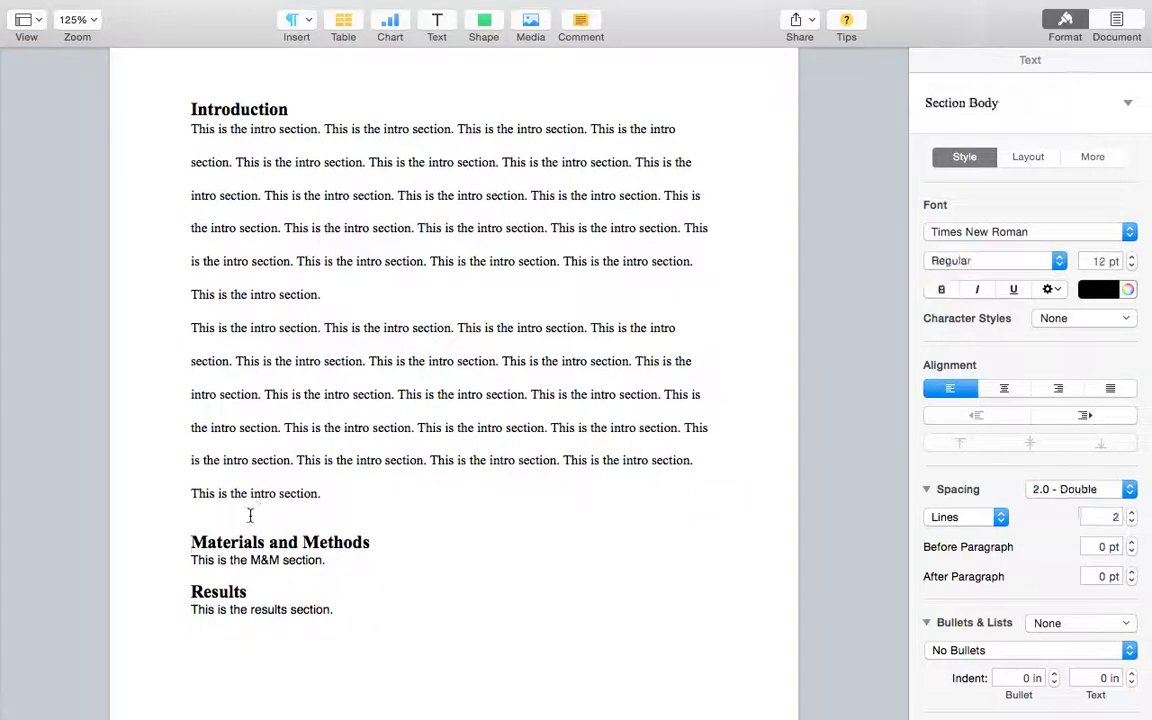
{"action": "key", "text": "BackSpace"}
Step: Insert a page break directly before the Materials and Methods heading
{"action": "key", "text": "Right"}
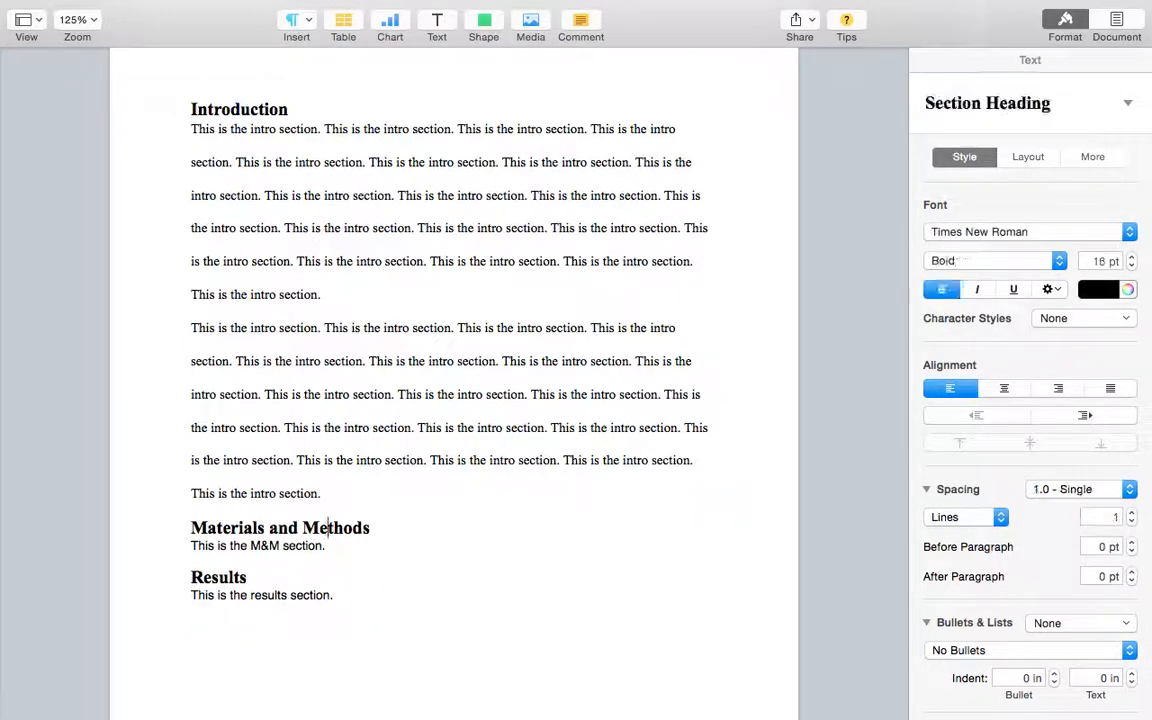
{"action": "left_click", "coordinate": [309, 55]}
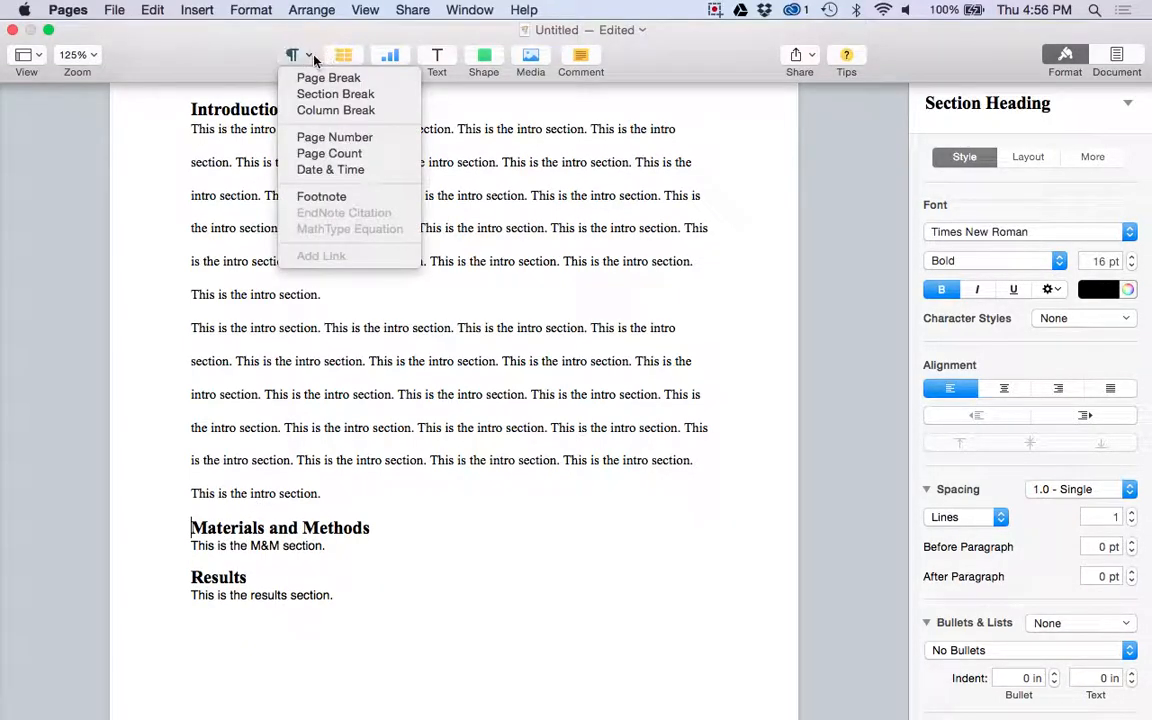
{"action": "left_click", "coordinate": [313, 78]}
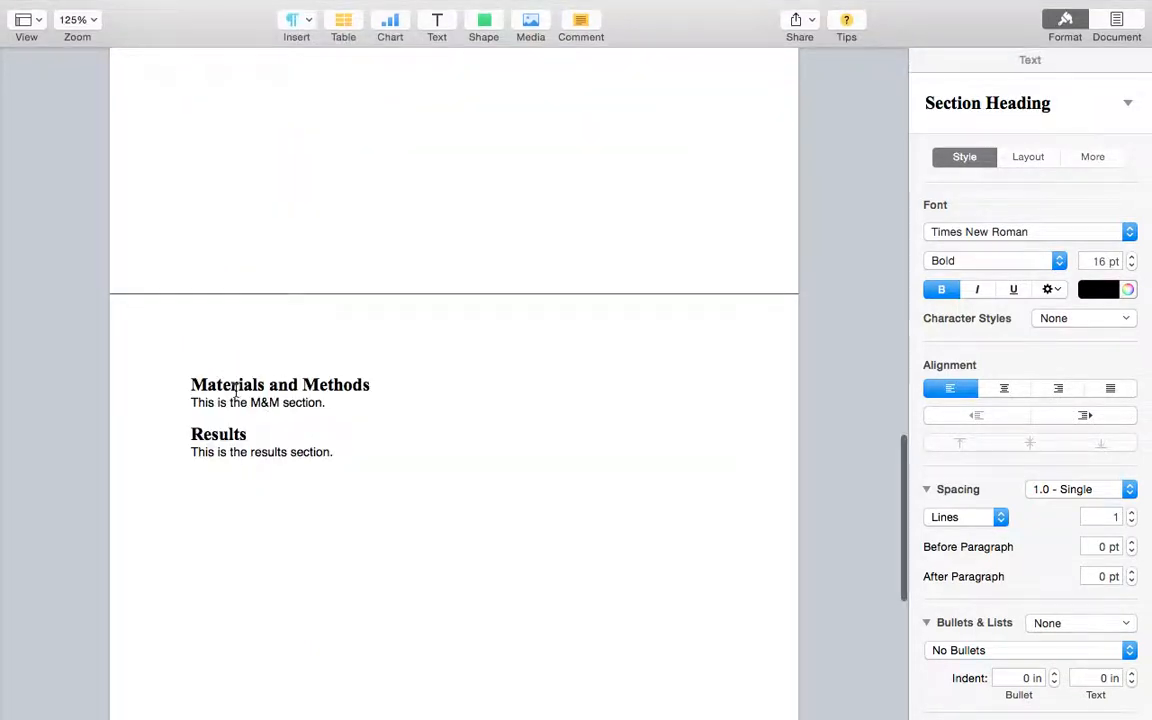
{"action": "left_click", "coordinate": [386, 388]}
Step: Review where the Abstract, Introduction, and Materials and Methods sections start across the document's pages
{"action": "scroll", "coordinate": [362, 391], "scroll_direction": "up", "scroll_amount": 10}
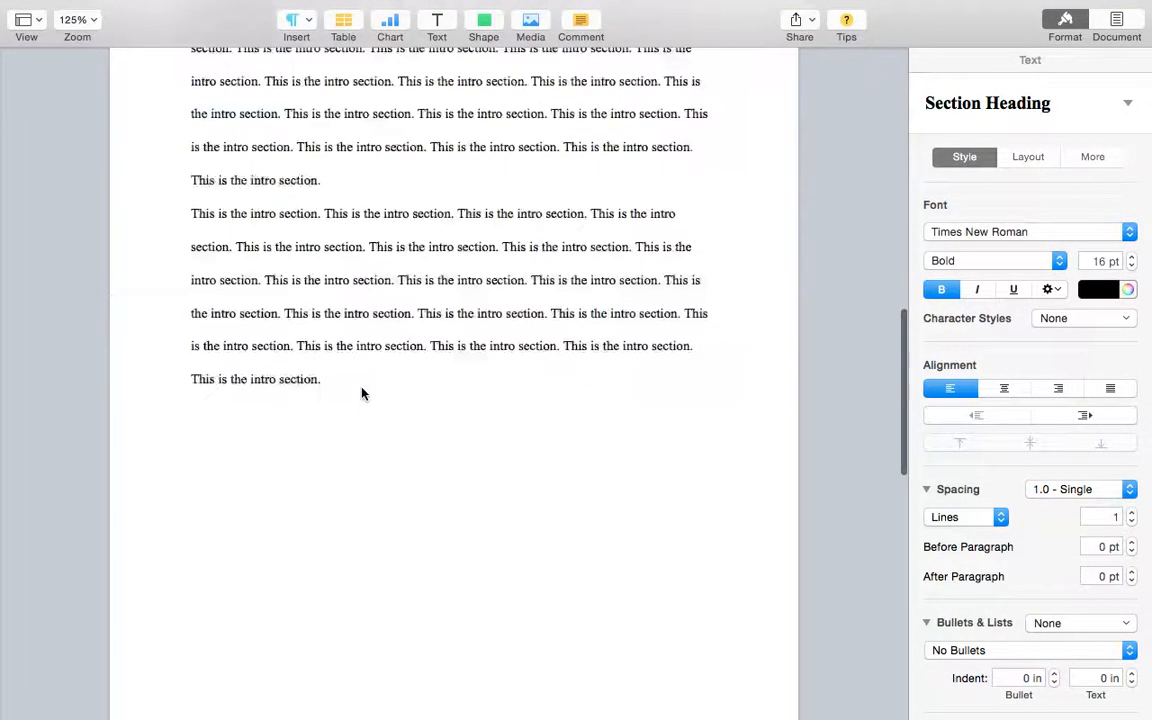
{"action": "scroll", "coordinate": [362, 393], "scroll_direction": "up", "scroll_amount": 4}
{"action": "scroll", "coordinate": [362, 393], "scroll_direction": "down", "scroll_amount": 8}
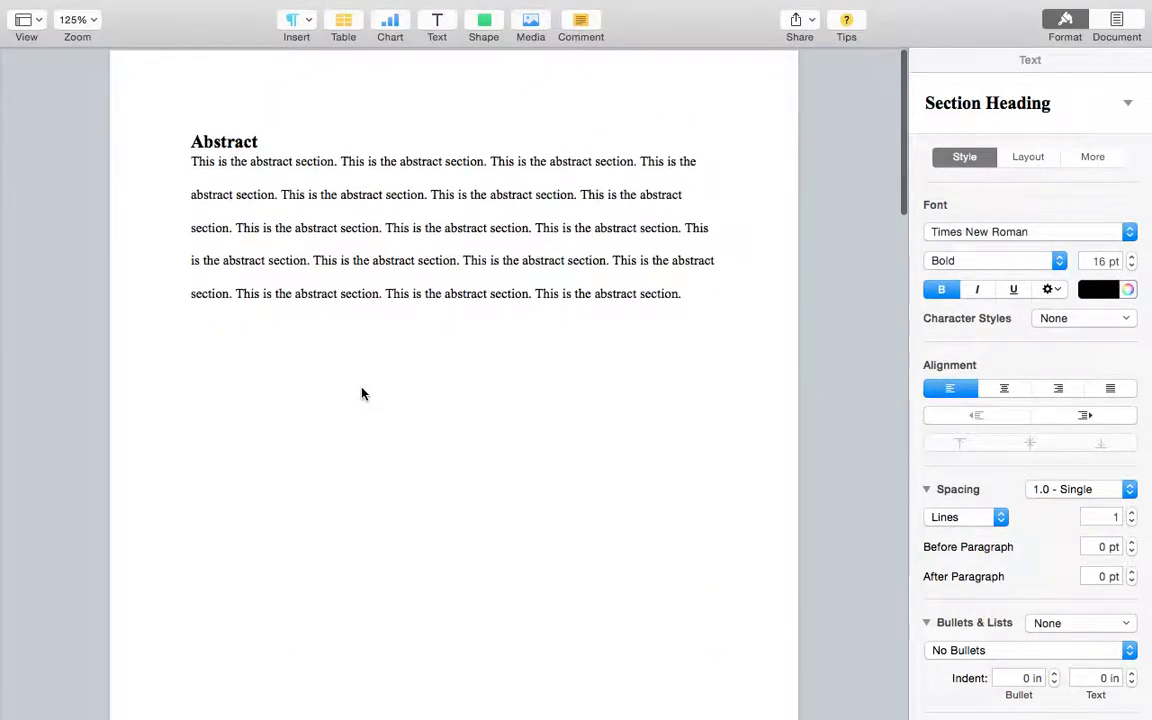
{"action": "scroll", "coordinate": [362, 391], "scroll_direction": "down", "scroll_amount": 10}
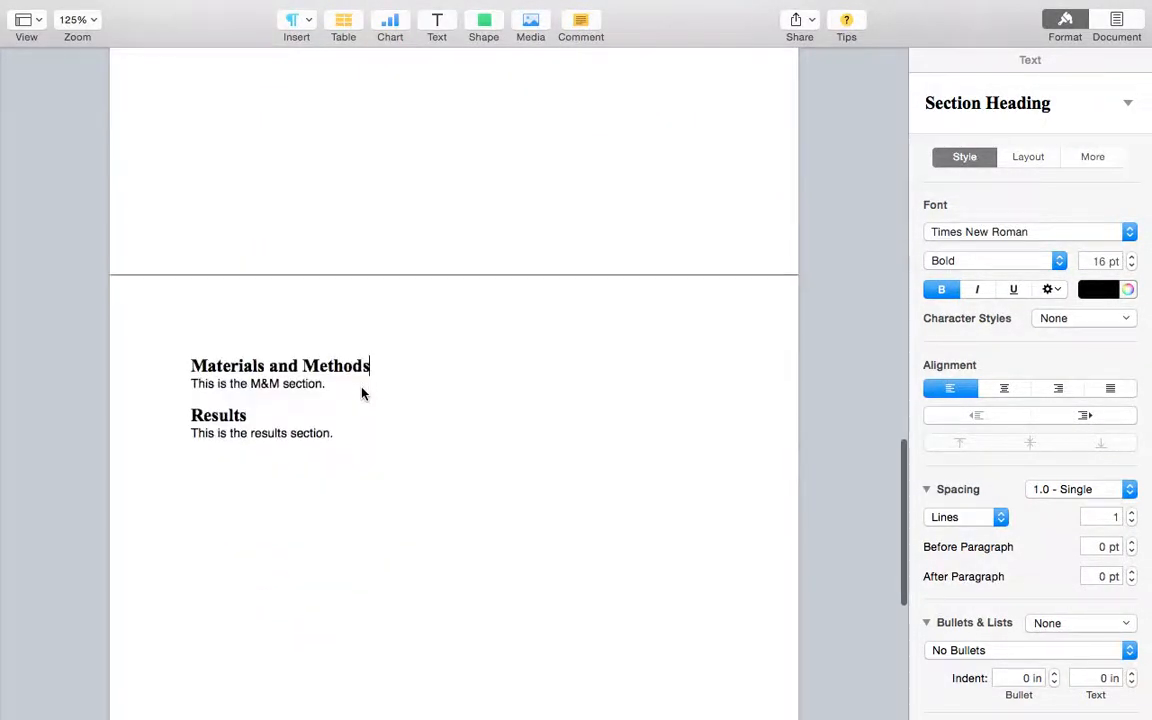
{"action": "scroll", "coordinate": [362, 391], "scroll_direction": "up", "scroll_amount": 20}
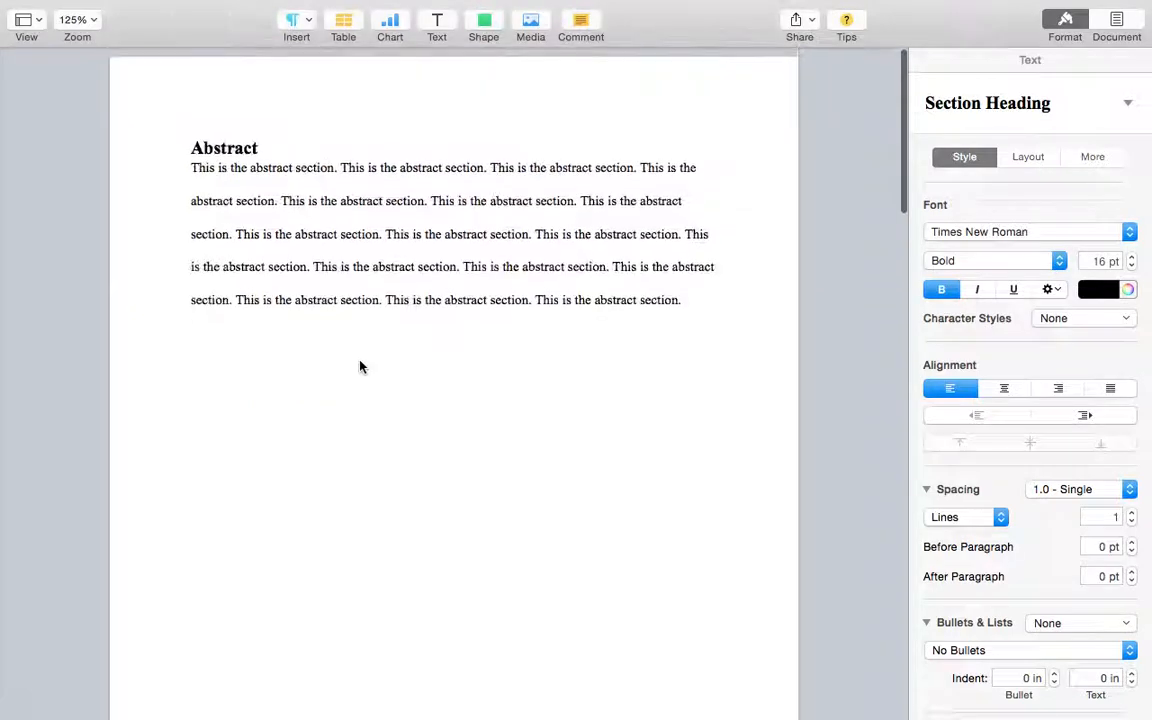
Step: Show the page thumbnails beside the document
{"action": "triple_click", "coordinate": [234, 138]}
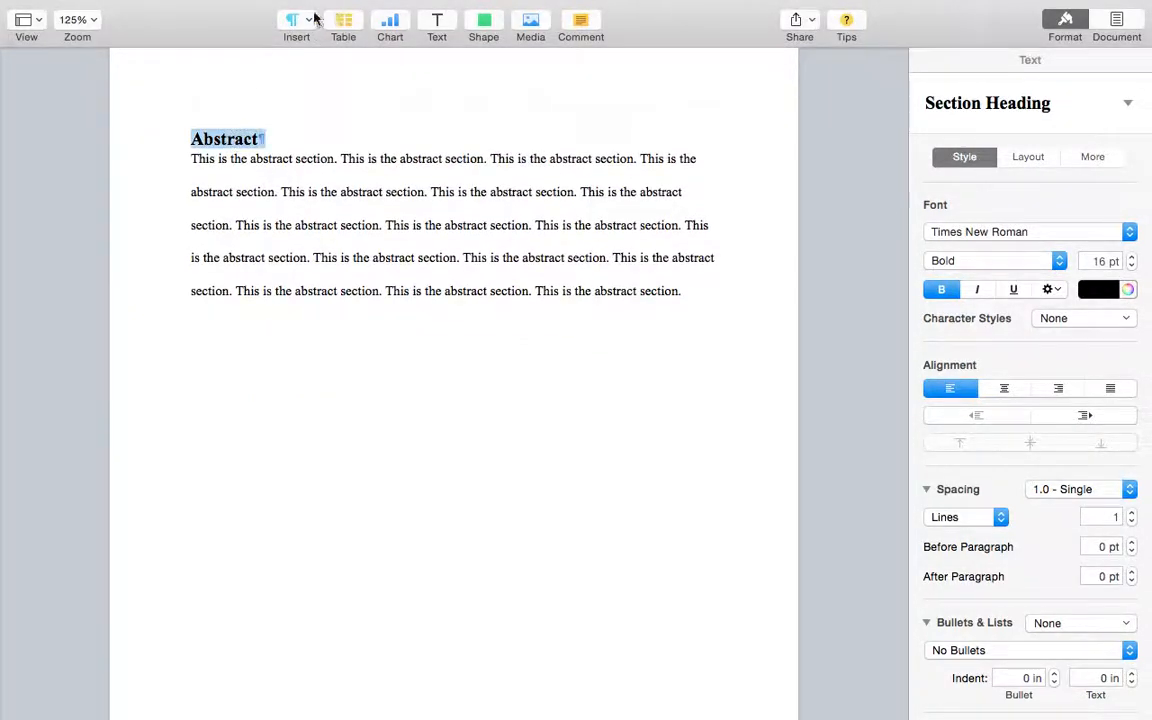
{"action": "left_click", "coordinate": [312, 19]}
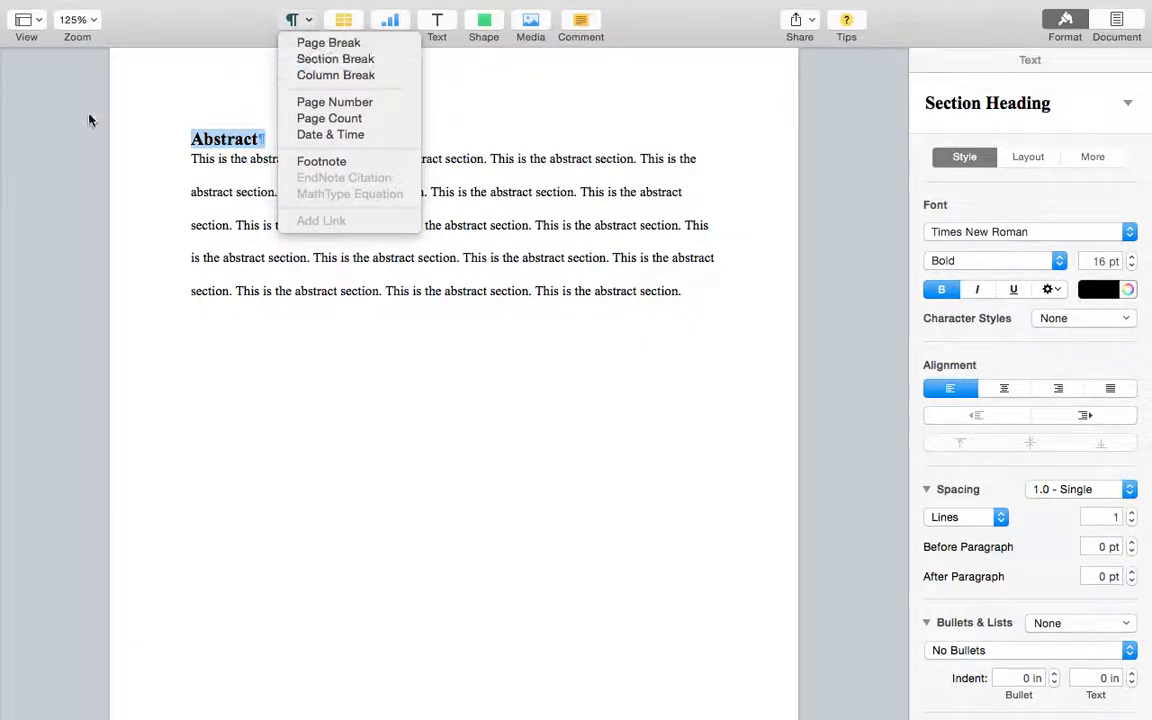
{"action": "left_click", "coordinate": [42, 13]}
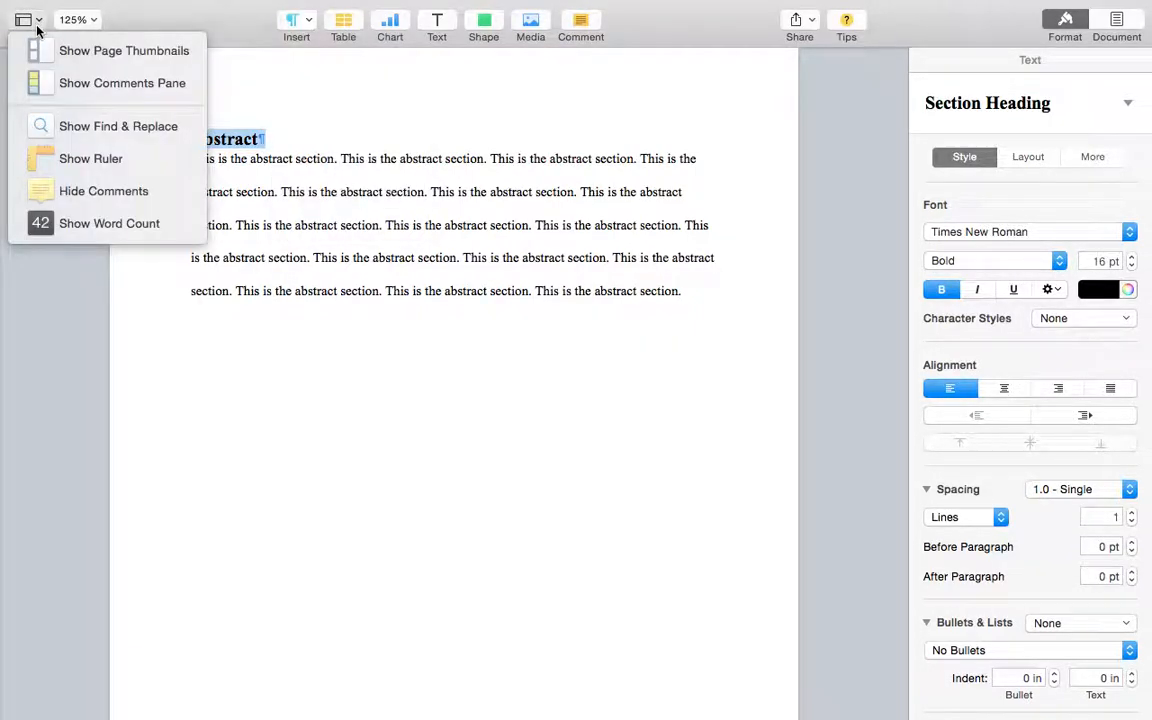
{"action": "left_click", "coordinate": [52, 52]}
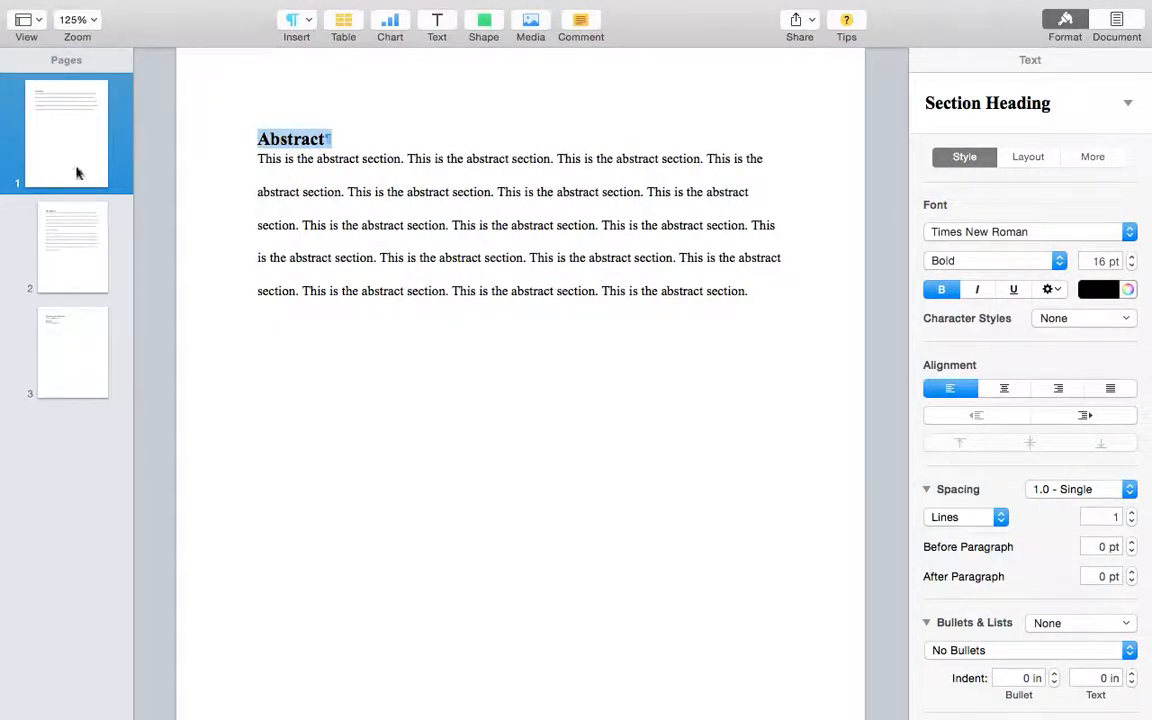
{"action": "scroll", "coordinate": [293, 217], "scroll_direction": "up", "scroll_amount": 2}
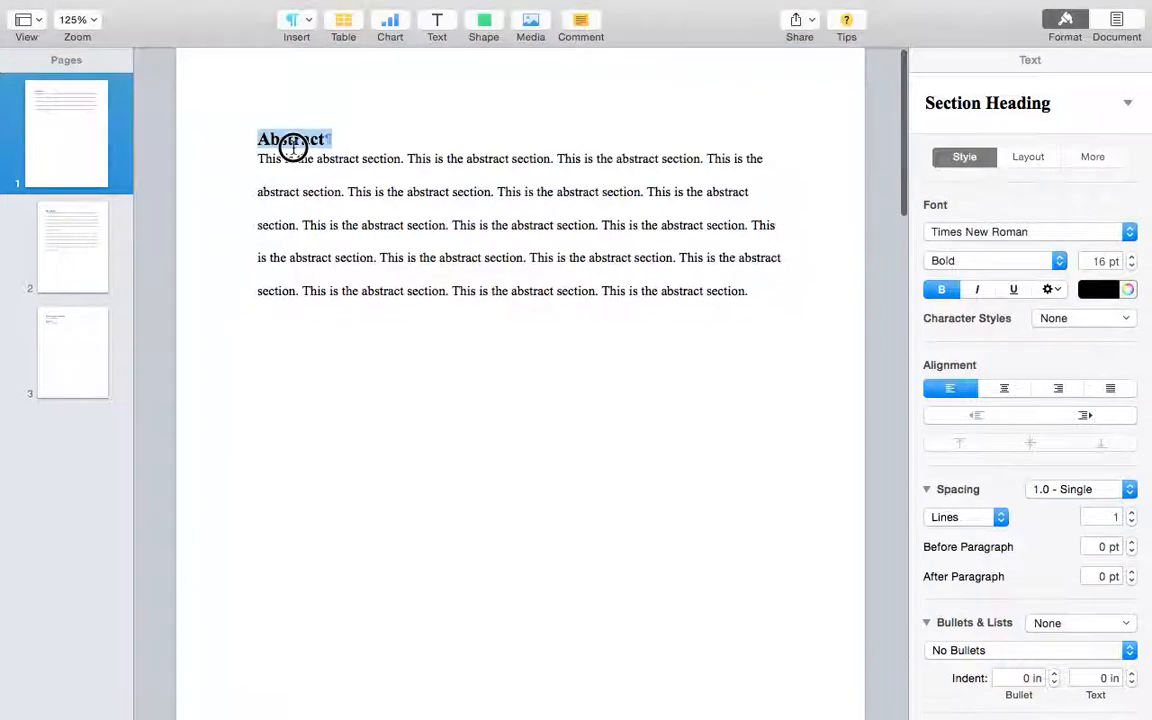
{"action": "left_click", "coordinate": [294, 142]}
{"action": "left_click", "coordinate": [258, 159]}
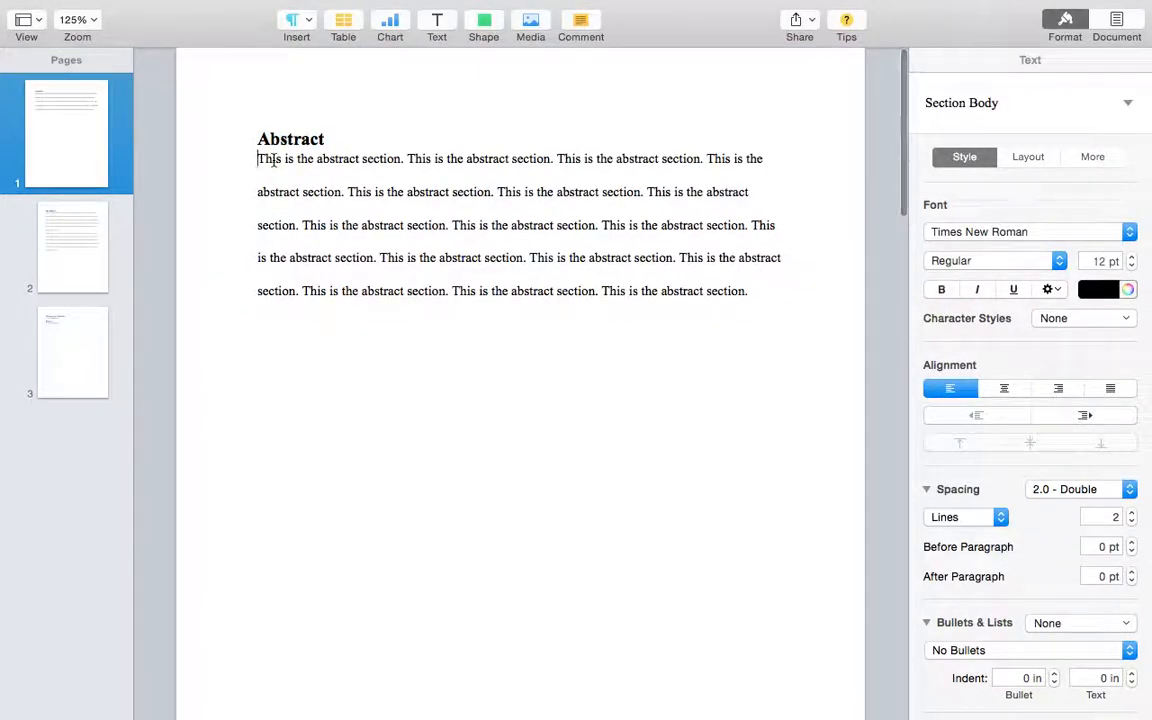
{"action": "left_click", "coordinate": [298, 20]}
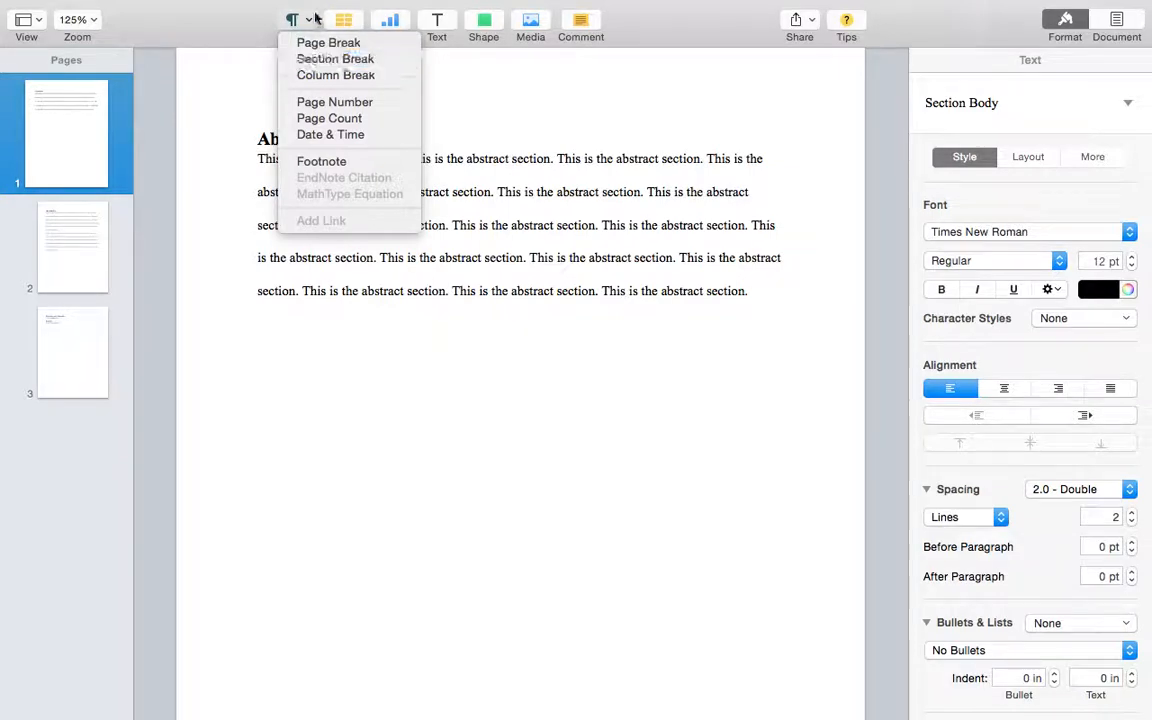
{"action": "left_click", "coordinate": [303, 20]}
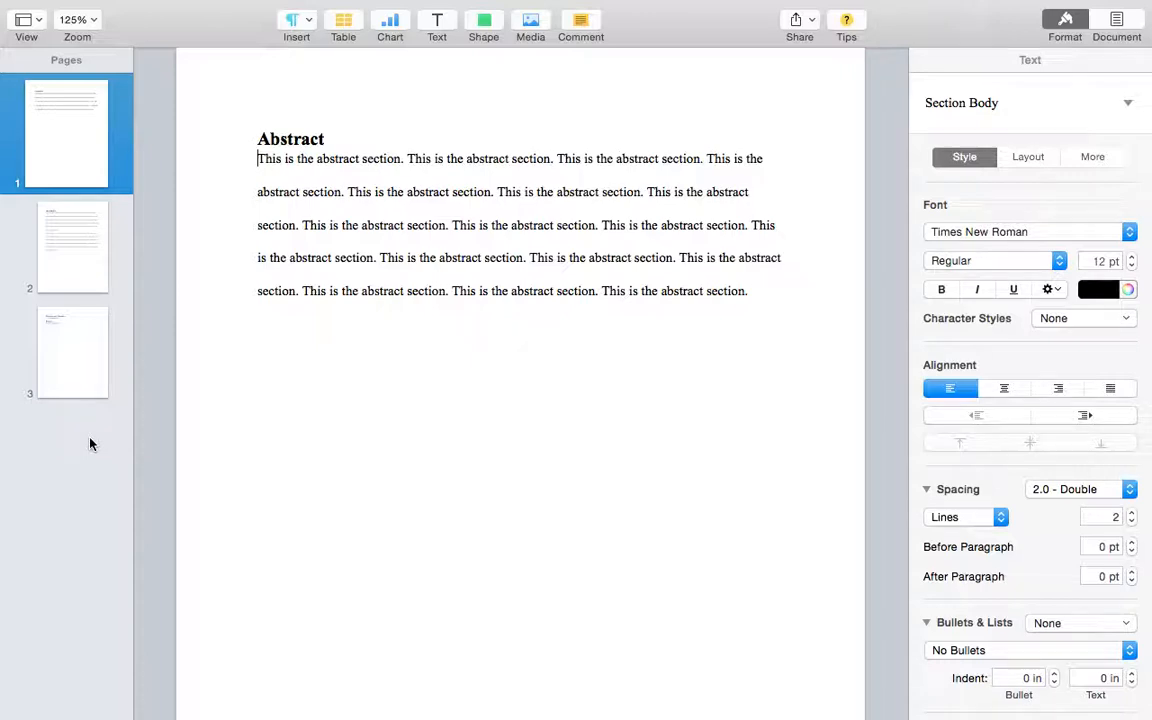
Step: Go through pages 1, 2 and 3 by their thumbnails to see each section's page, ending on page 1
{"action": "left_click", "coordinate": [80, 232]}
{"action": "left_click", "coordinate": [84, 334]}
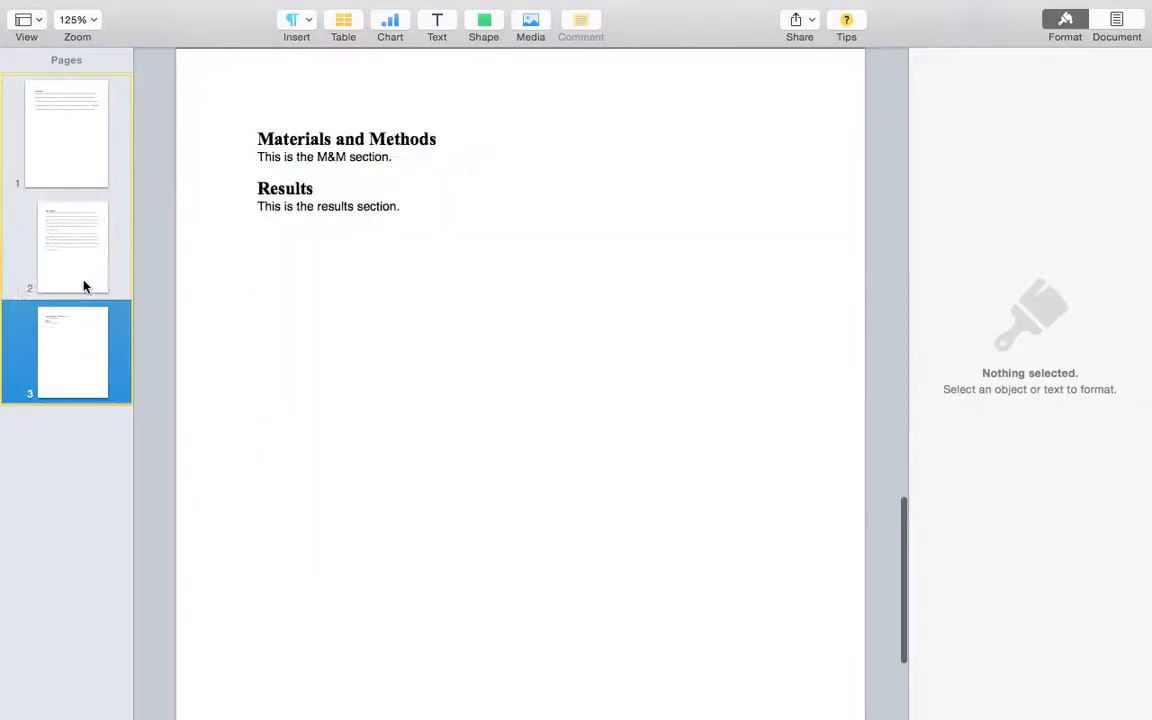
{"action": "left_click", "coordinate": [79, 160]}
{"action": "left_click", "coordinate": [78, 240]}
{"action": "left_click", "coordinate": [80, 330]}
{"action": "left_click", "coordinate": [72, 255]}
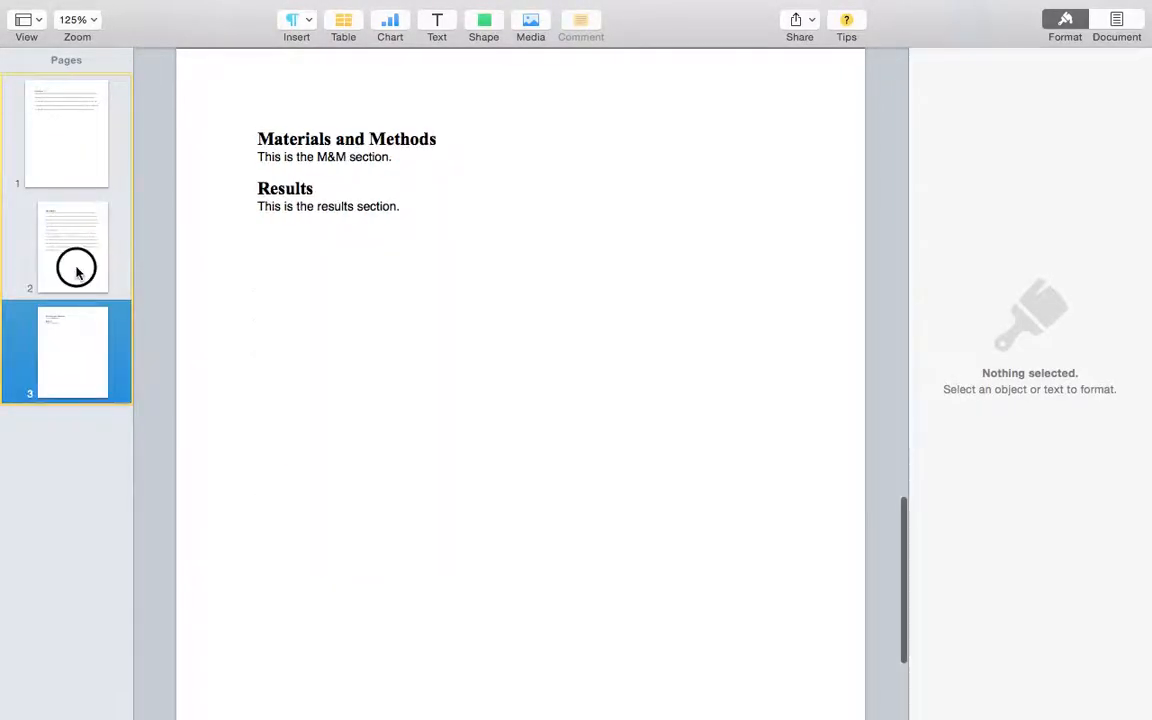
{"action": "left_click", "coordinate": [70, 162]}
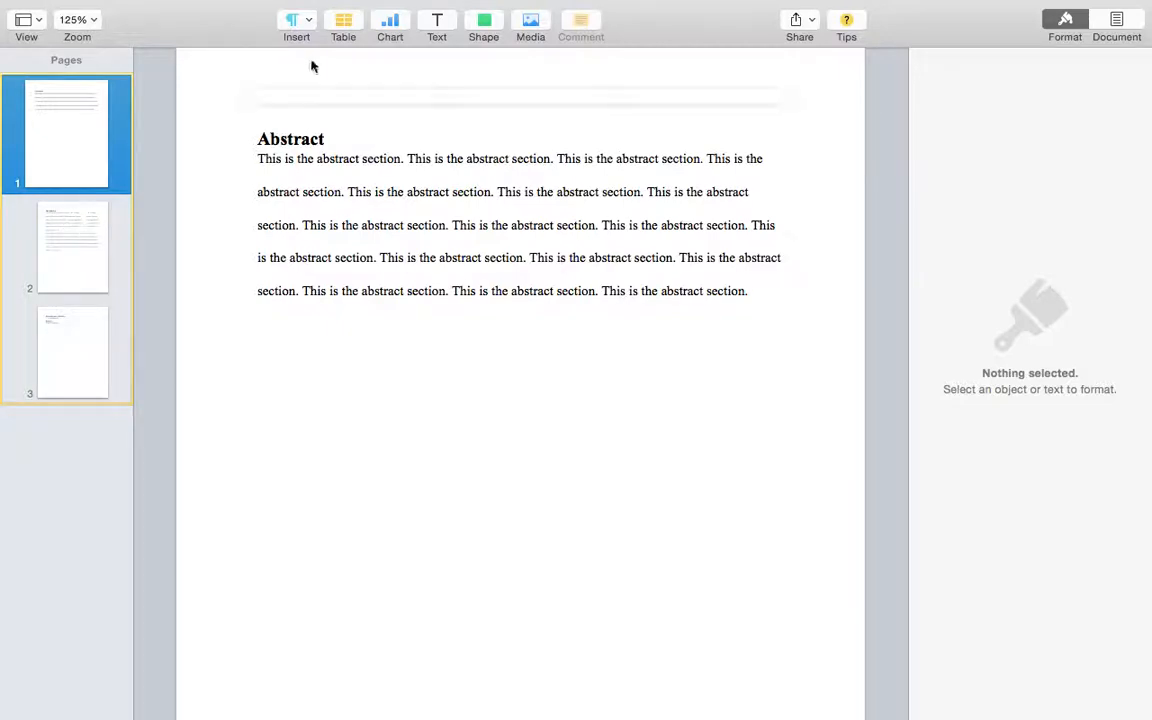
Step: Inspect the paragraph styles of the Abstract heading, the Introduction heading and the abstract's body text
{"action": "left_click", "coordinate": [309, 20]}
{"action": "left_click", "coordinate": [306, 110]}
{"action": "double_click", "coordinate": [308, 140]}
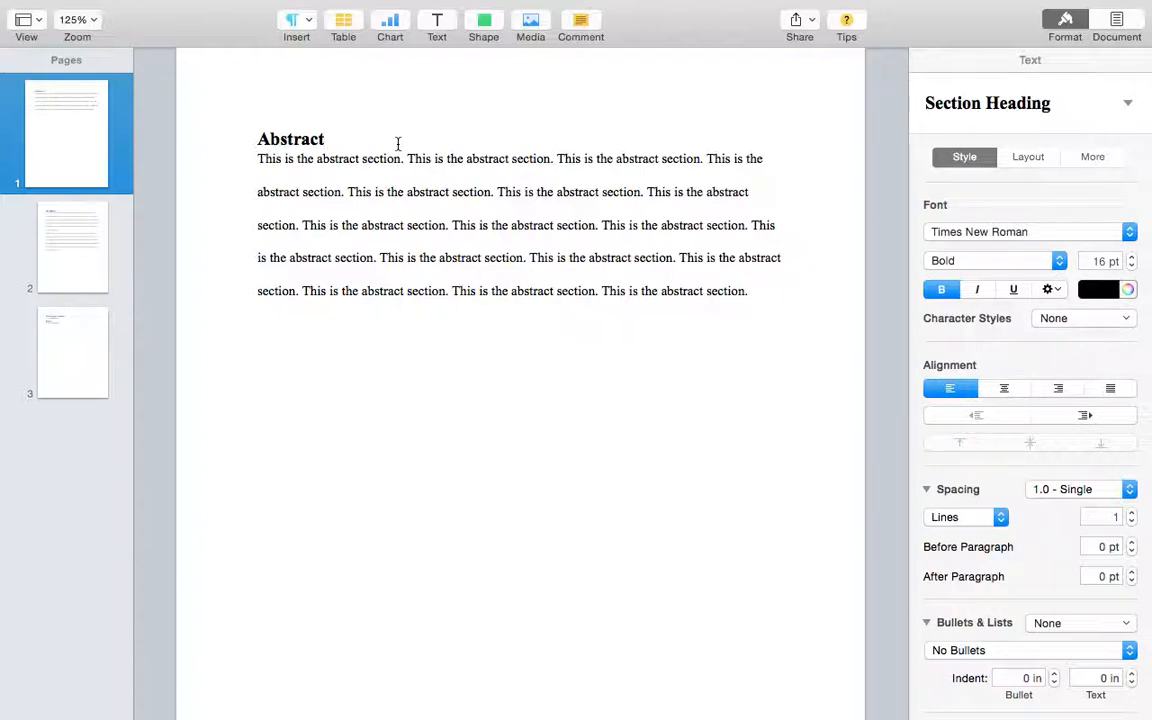
{"action": "double_click", "coordinate": [283, 140]}
{"action": "scroll", "coordinate": [311, 144], "scroll_direction": "down", "scroll_amount": 10}
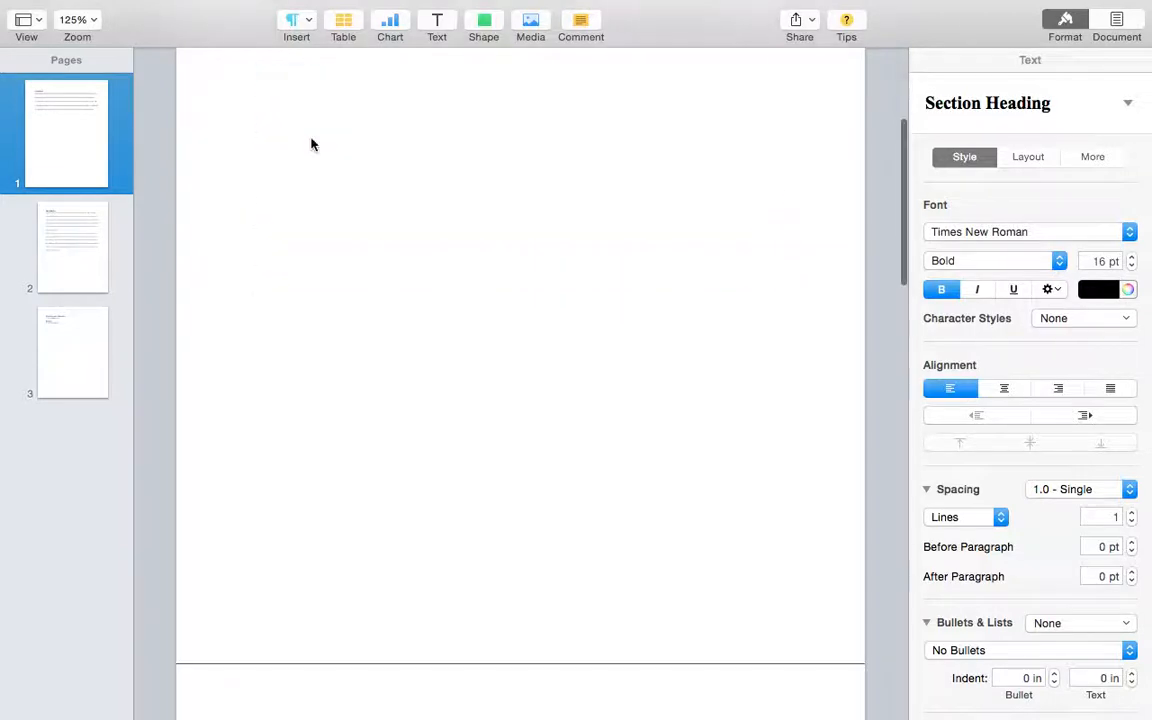
{"action": "double_click", "coordinate": [316, 289]}
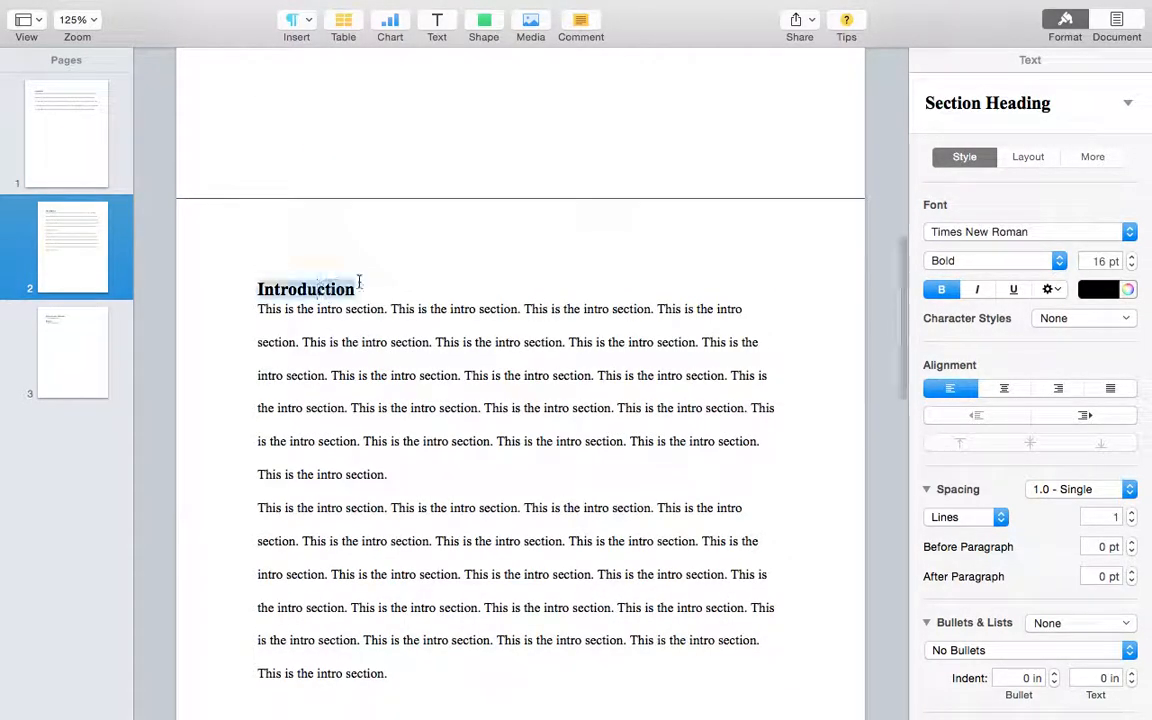
{"action": "scroll", "coordinate": [360, 287], "scroll_direction": "up", "scroll_amount": 10}
{"action": "left_click_drag", "start_coordinate": [249, 158], "coordinate": [745, 297]}
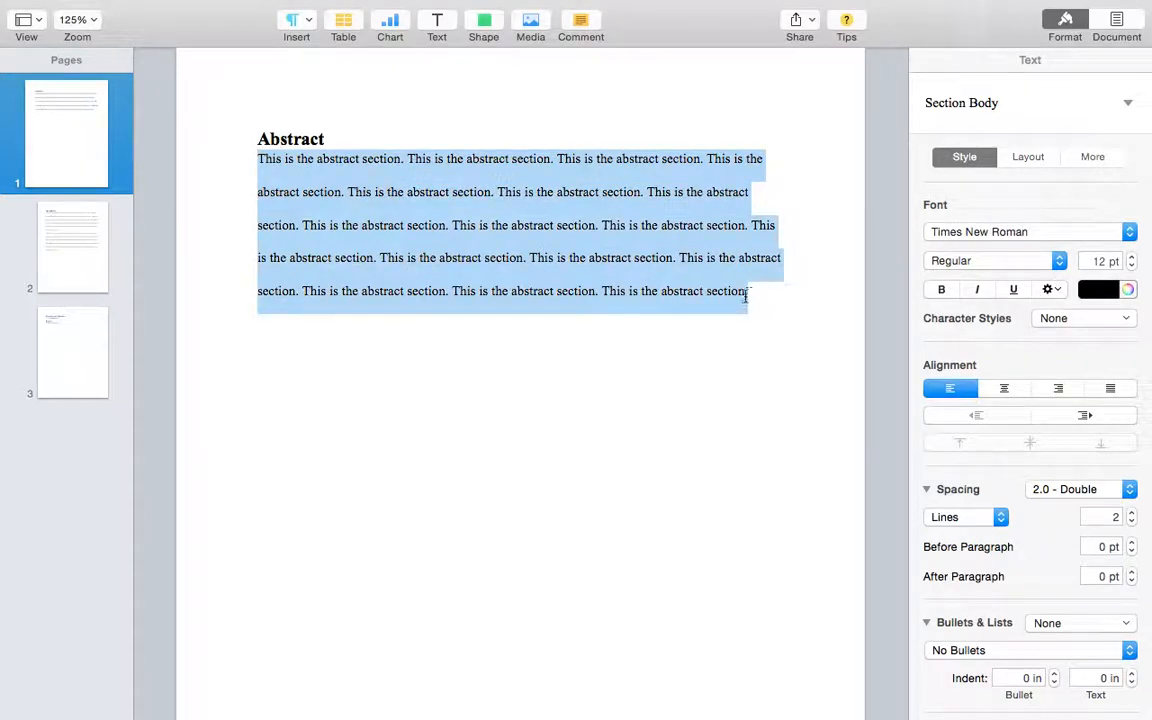
Step: Compare the three thumbnail pages with the document, examining the page transition between the abstract and the introduction
{"action": "left_click", "coordinate": [80, 239]}
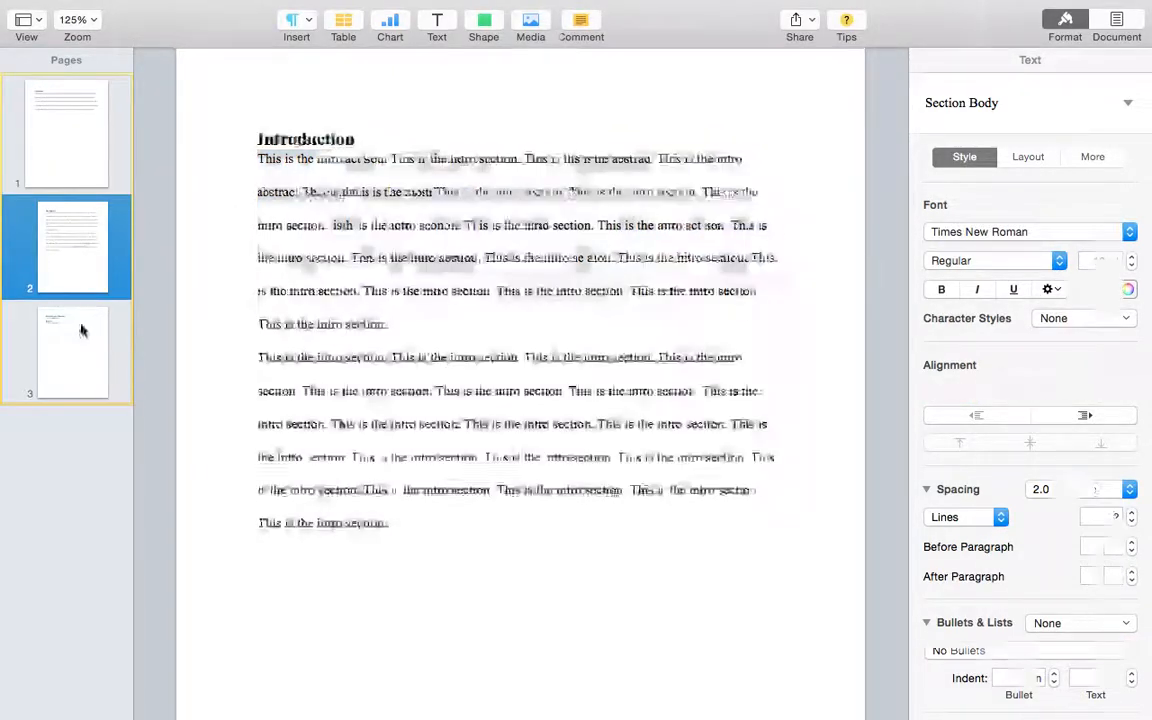
{"action": "left_click", "coordinate": [82, 329]}
{"action": "left_click", "coordinate": [85, 250]}
{"action": "left_click", "coordinate": [87, 147]}
{"action": "left_click", "coordinate": [88, 252]}
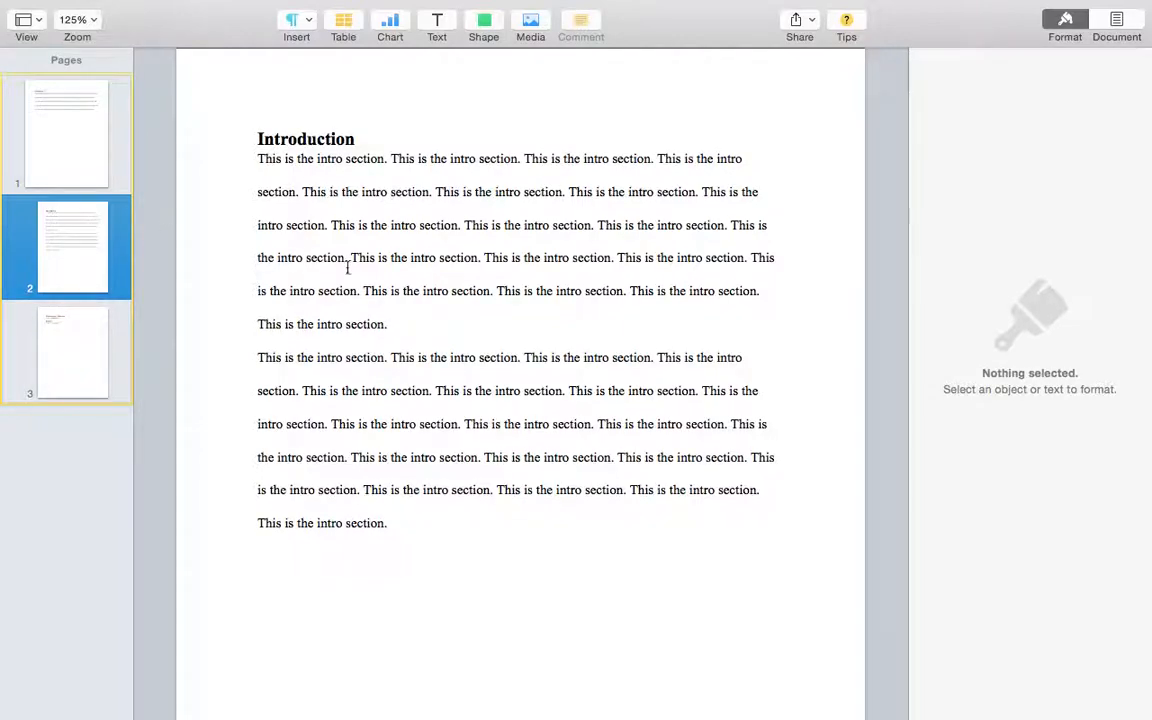
{"action": "scroll", "coordinate": [347, 270], "scroll_direction": "up", "scroll_amount": 10}
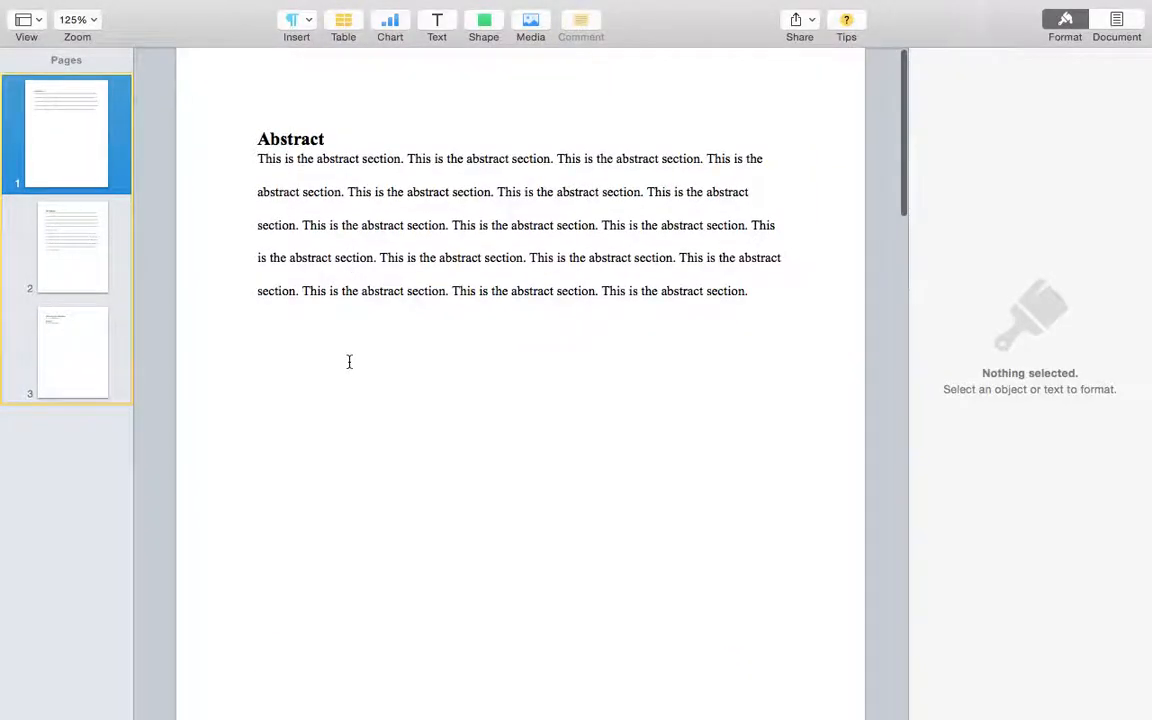
{"action": "scroll", "coordinate": [341, 392], "scroll_direction": "down", "scroll_amount": 5}
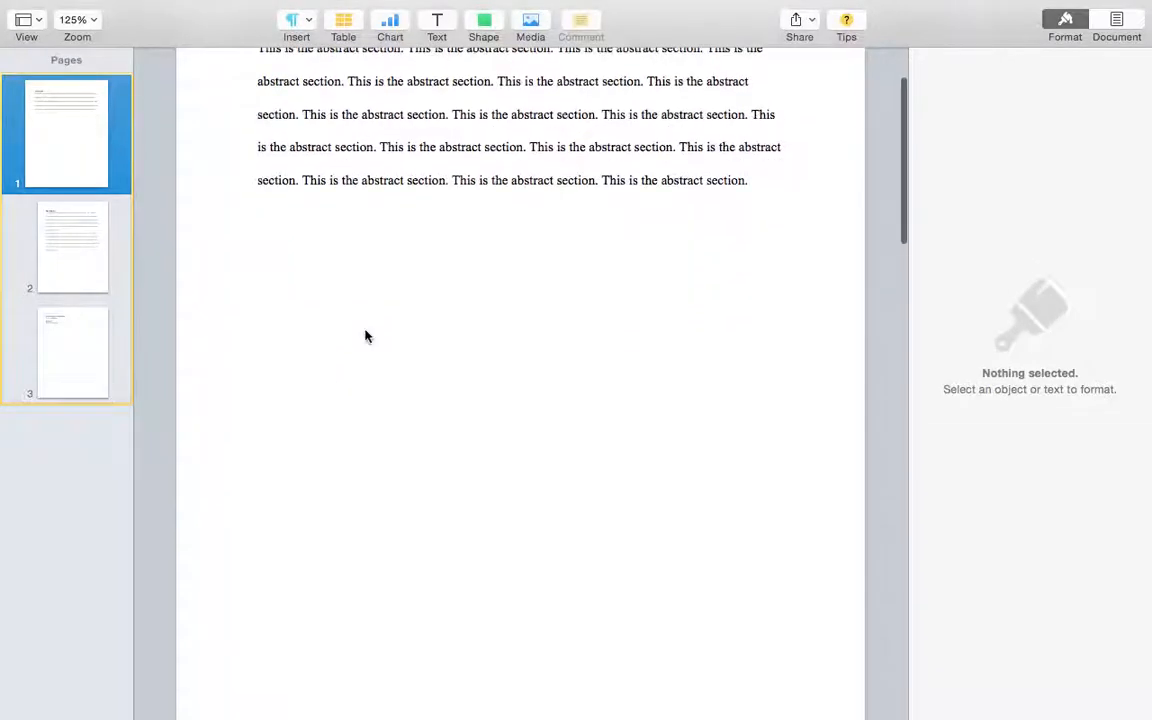
{"action": "scroll", "coordinate": [380, 220], "scroll_direction": "up", "scroll_amount": 4}
{"action": "scroll", "coordinate": [380, 226], "scroll_direction": "down", "scroll_amount": 15}
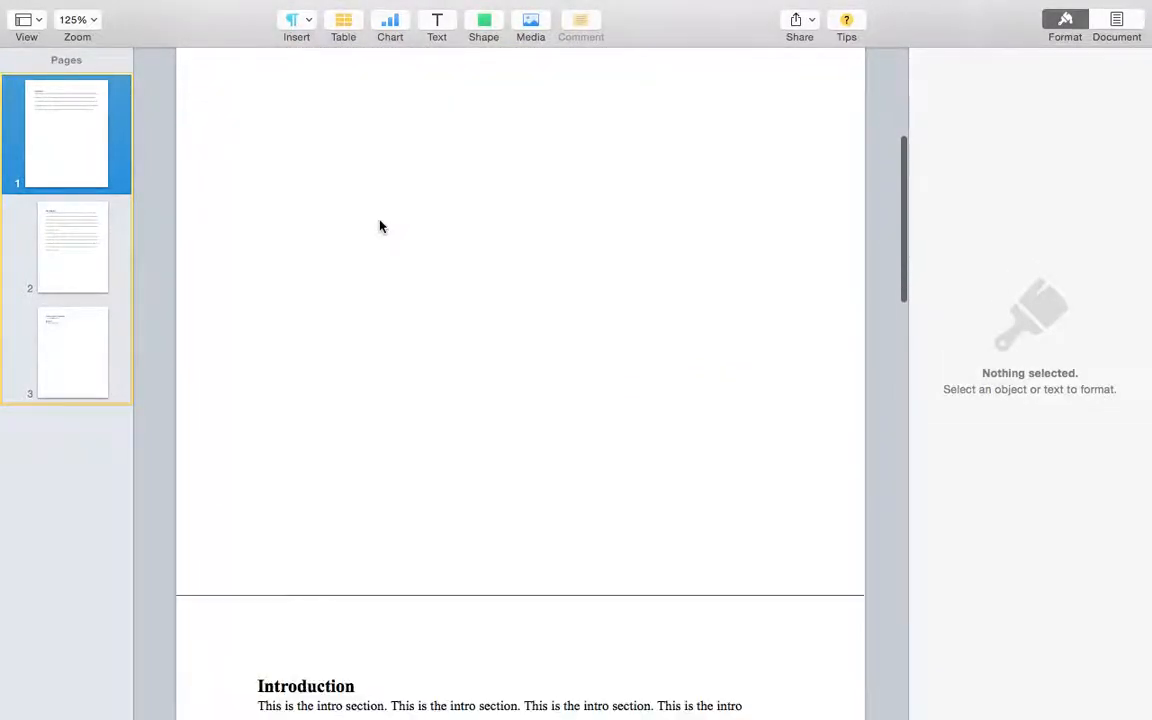
{"action": "scroll", "coordinate": [380, 226], "scroll_direction": "up", "scroll_amount": 10}
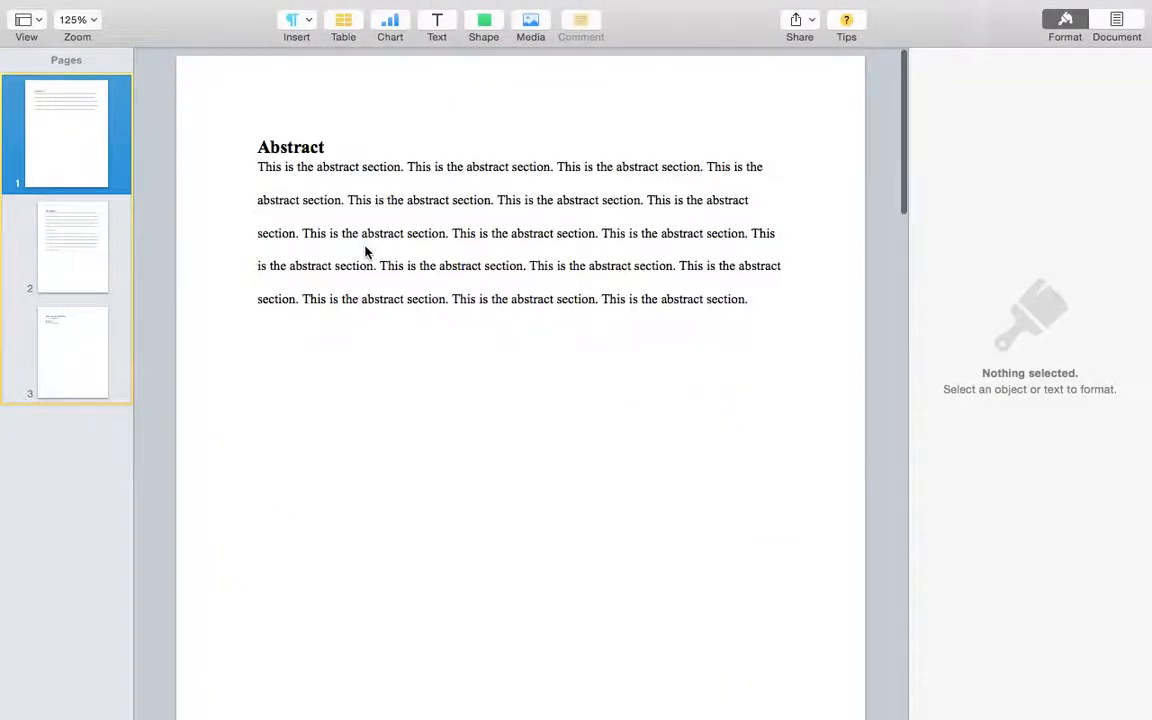
Step: Check the Abstract heading's style in the list of paragraph styles, and the style of the abstract's body text
{"action": "left_click", "coordinate": [256, 140]}
{"action": "double_click", "coordinate": [272, 138]}
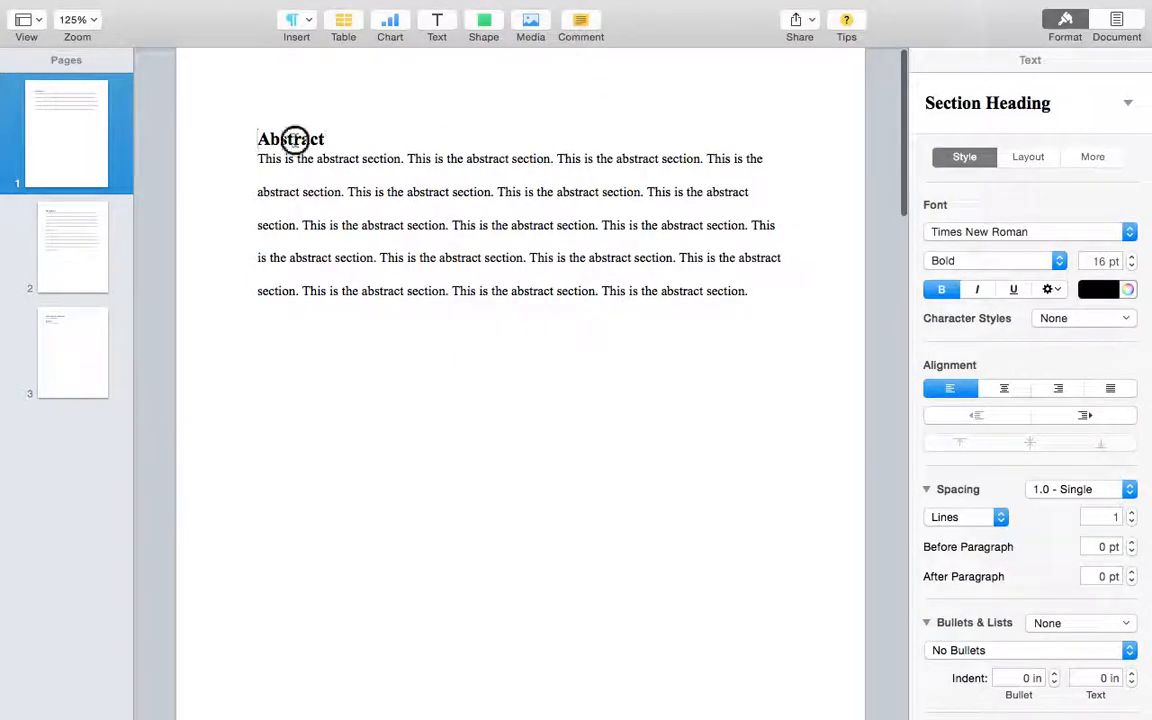
{"action": "left_click", "coordinate": [1129, 101]}
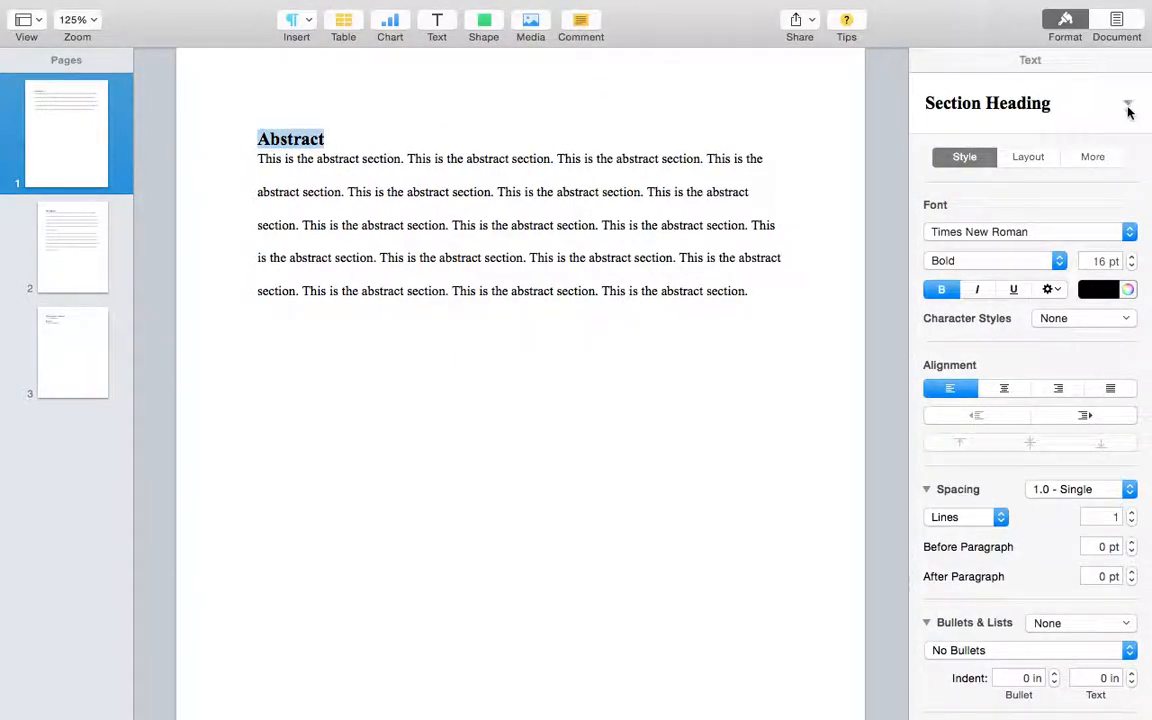
{"action": "left_click", "coordinate": [1123, 115]}
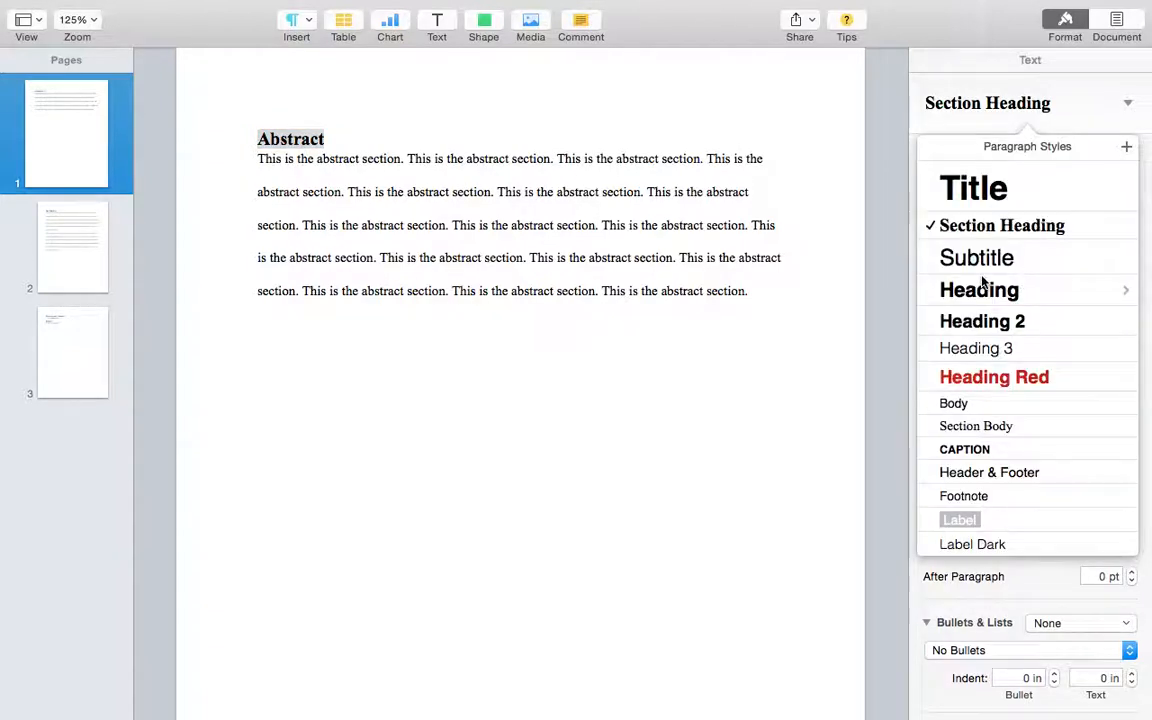
{"action": "left_click", "coordinate": [1125, 104]}
{"action": "left_click", "coordinate": [438, 194]}
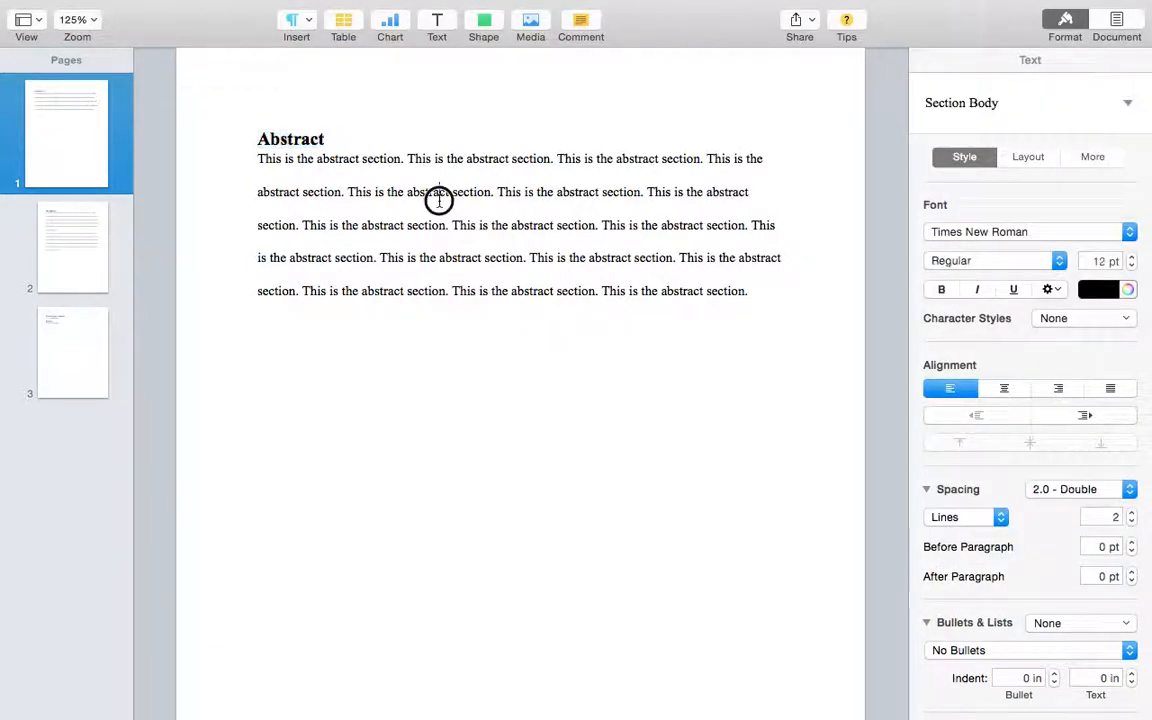
{"action": "double_click", "coordinate": [428, 194]}
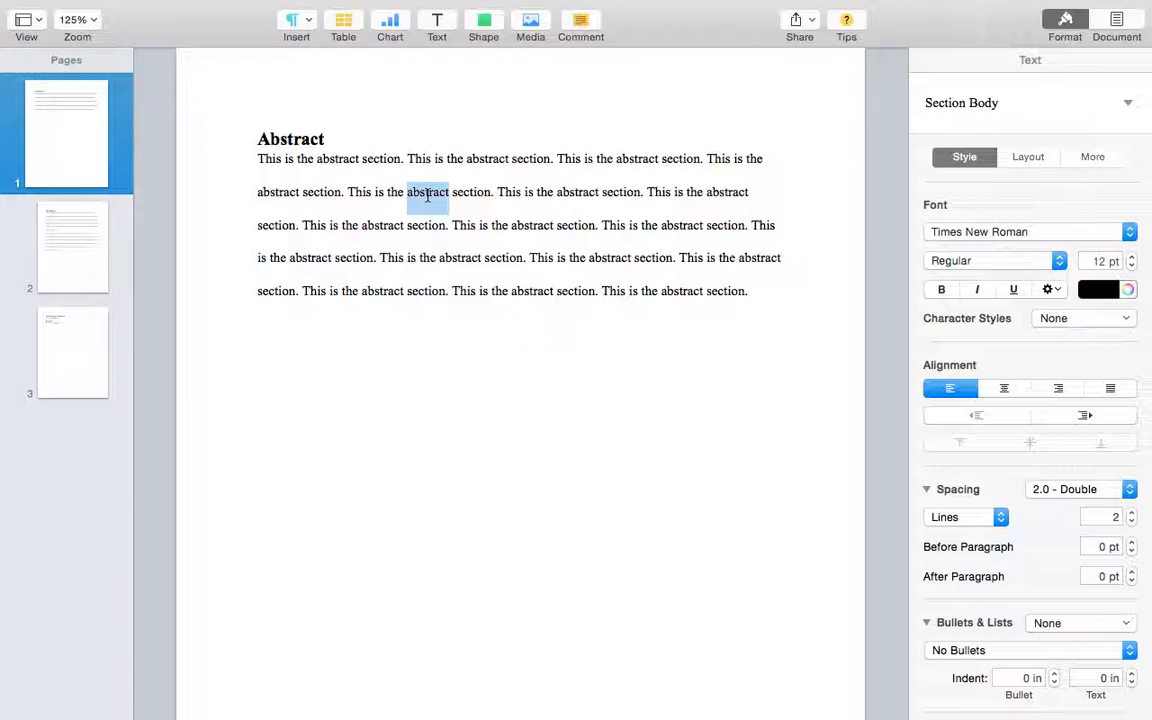